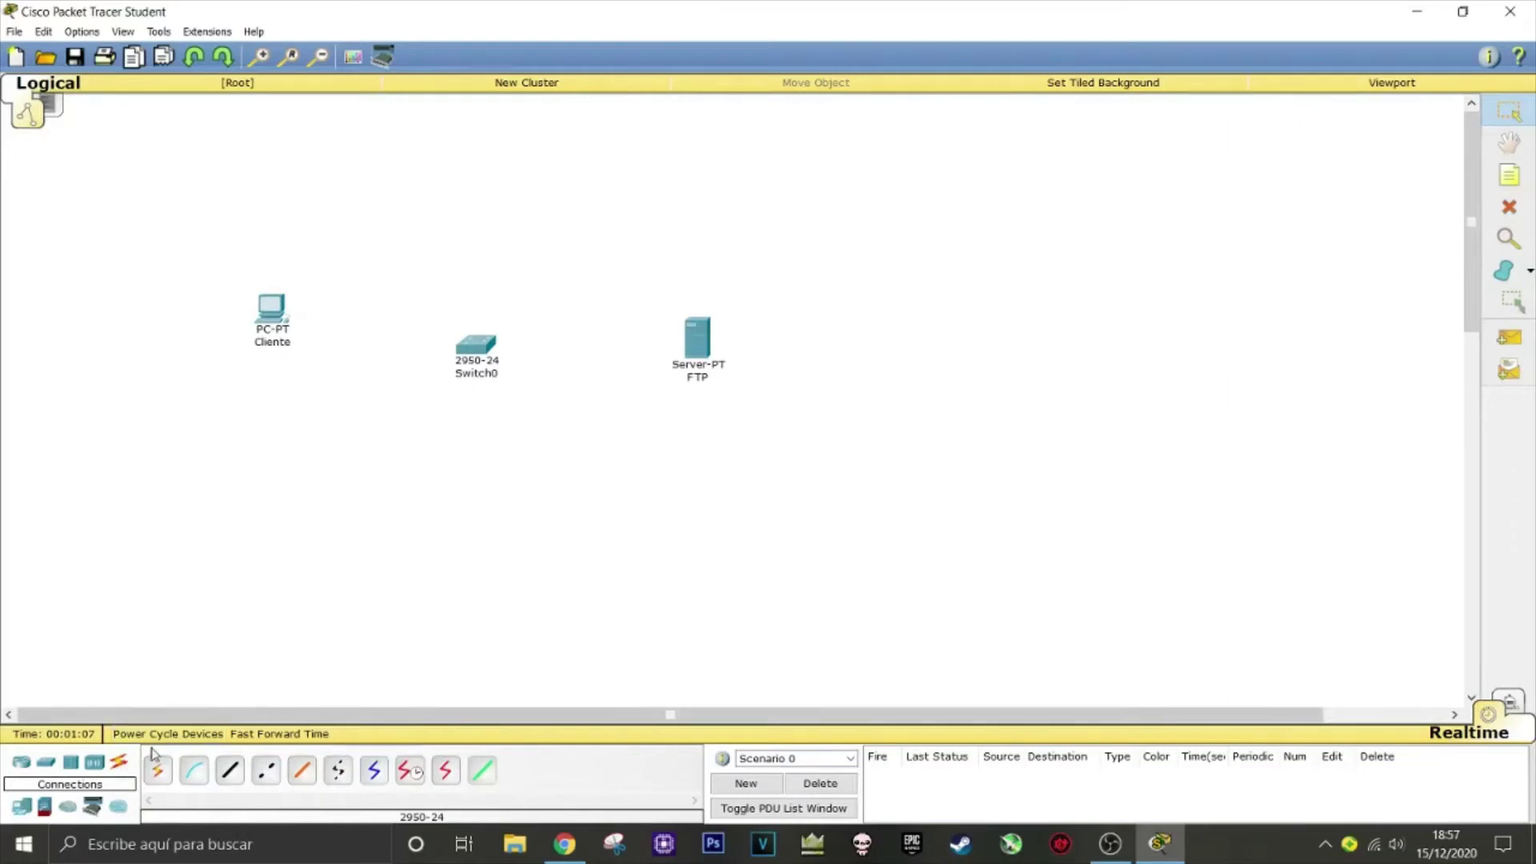
Cable Cliente to Switch0 and Switch0 to the FTP server with automatic connections
left_click(158, 769)
left_click(266, 330)
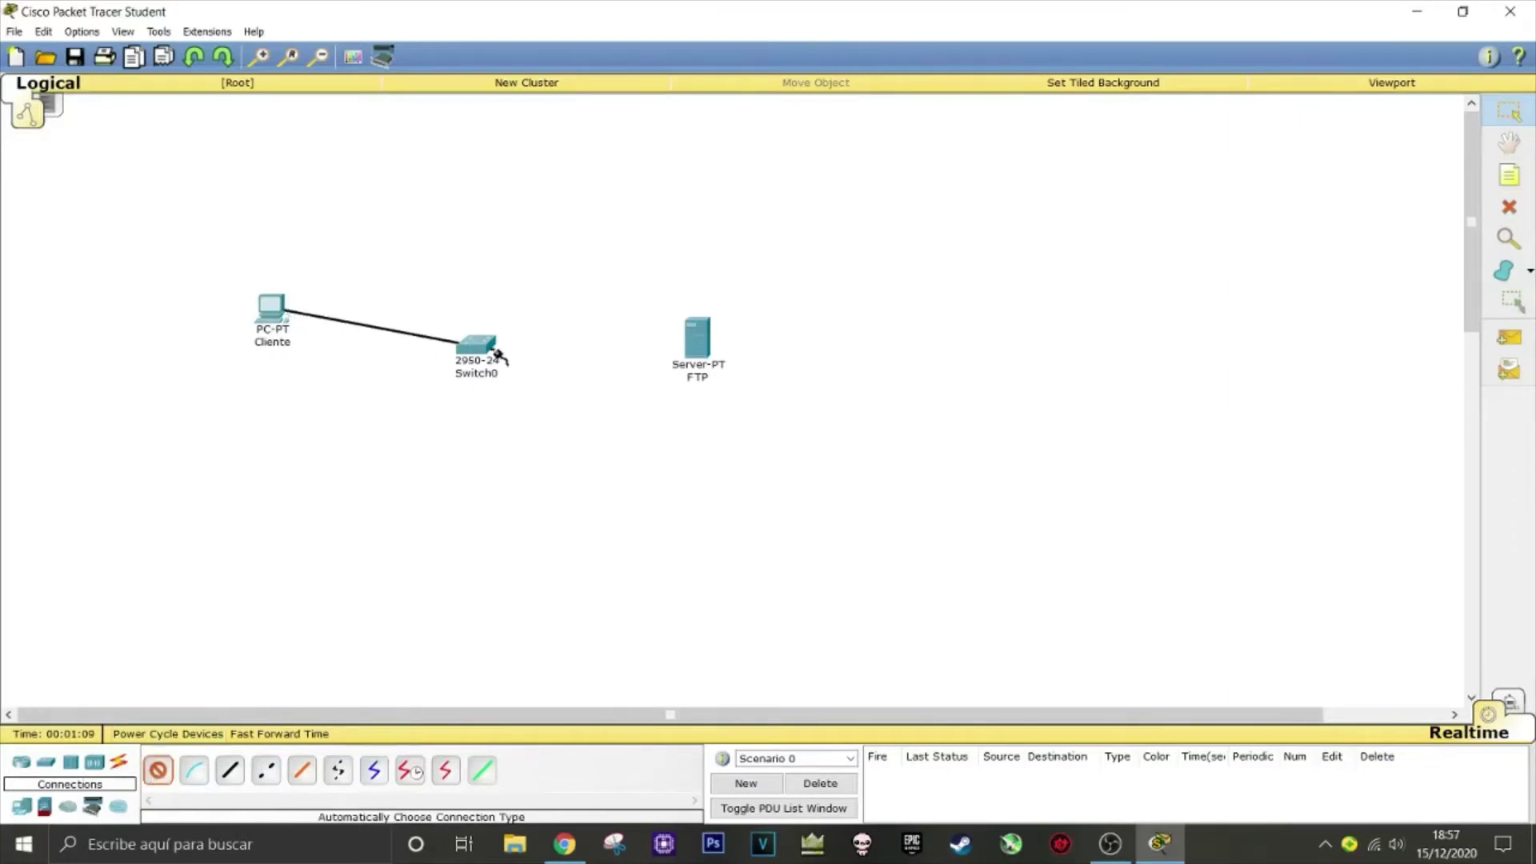
left_click(480, 348)
left_click(156, 772)
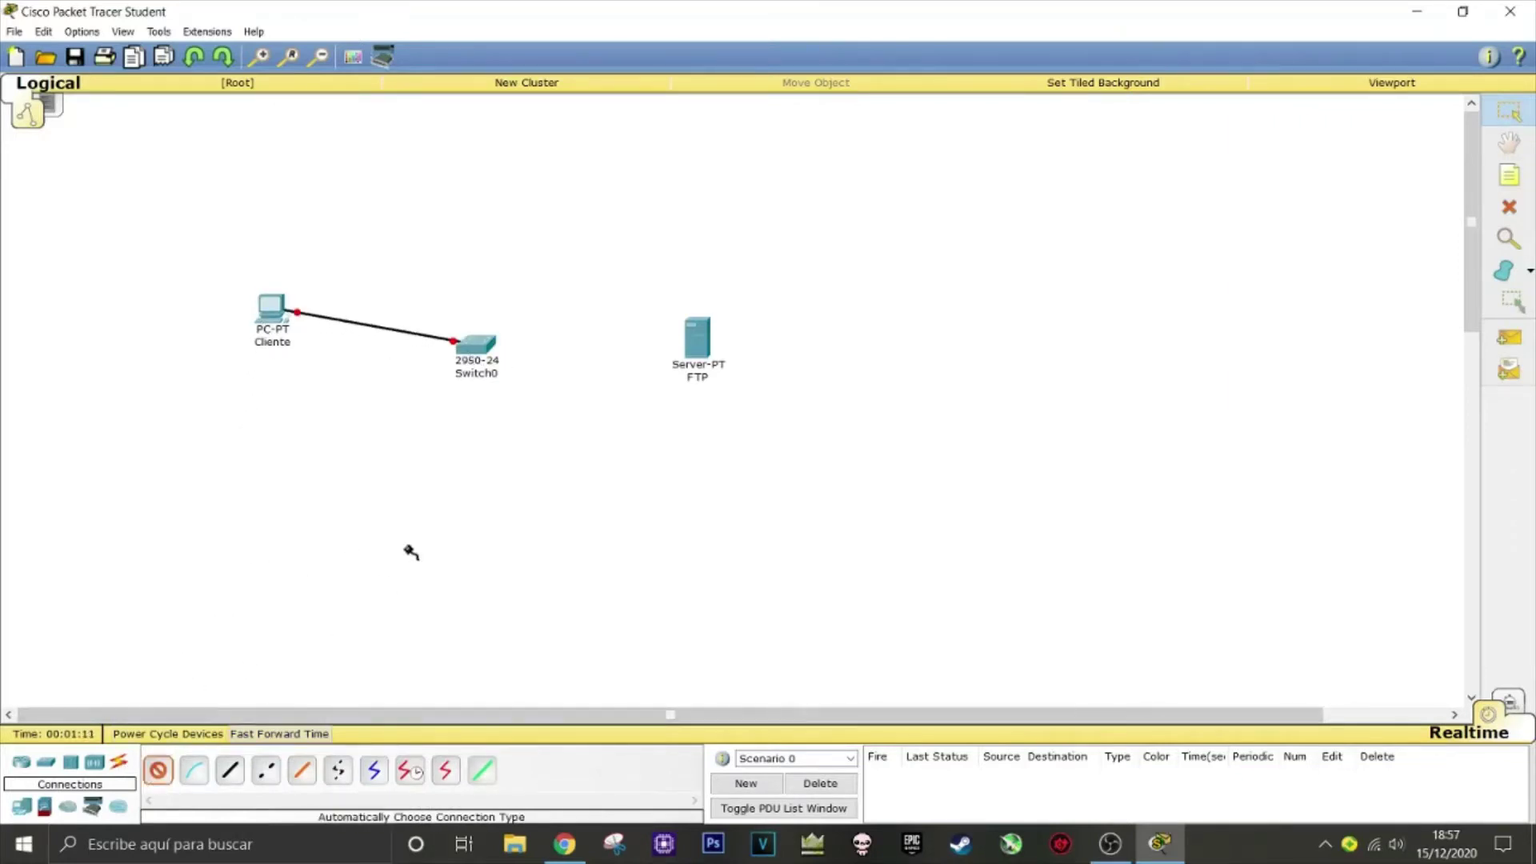
left_click(478, 346)
left_click(699, 347)
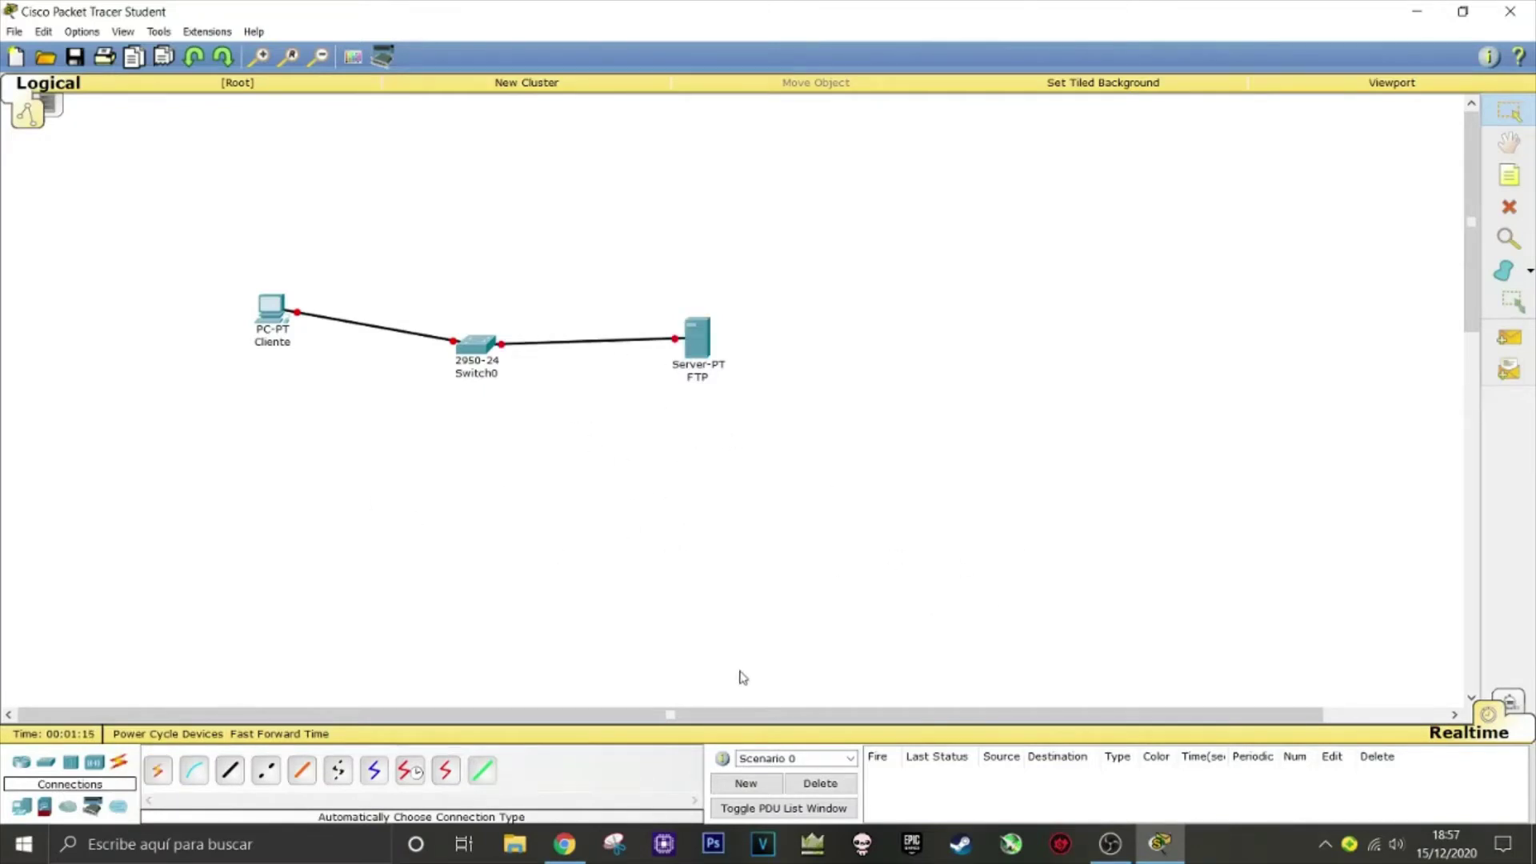
Add a note listing FTP 10.0.0.10, Cliente 10.0.0.20, DNS y DHCP 10.0.0.30
left_click(1508, 175)
left_click(944, 206)
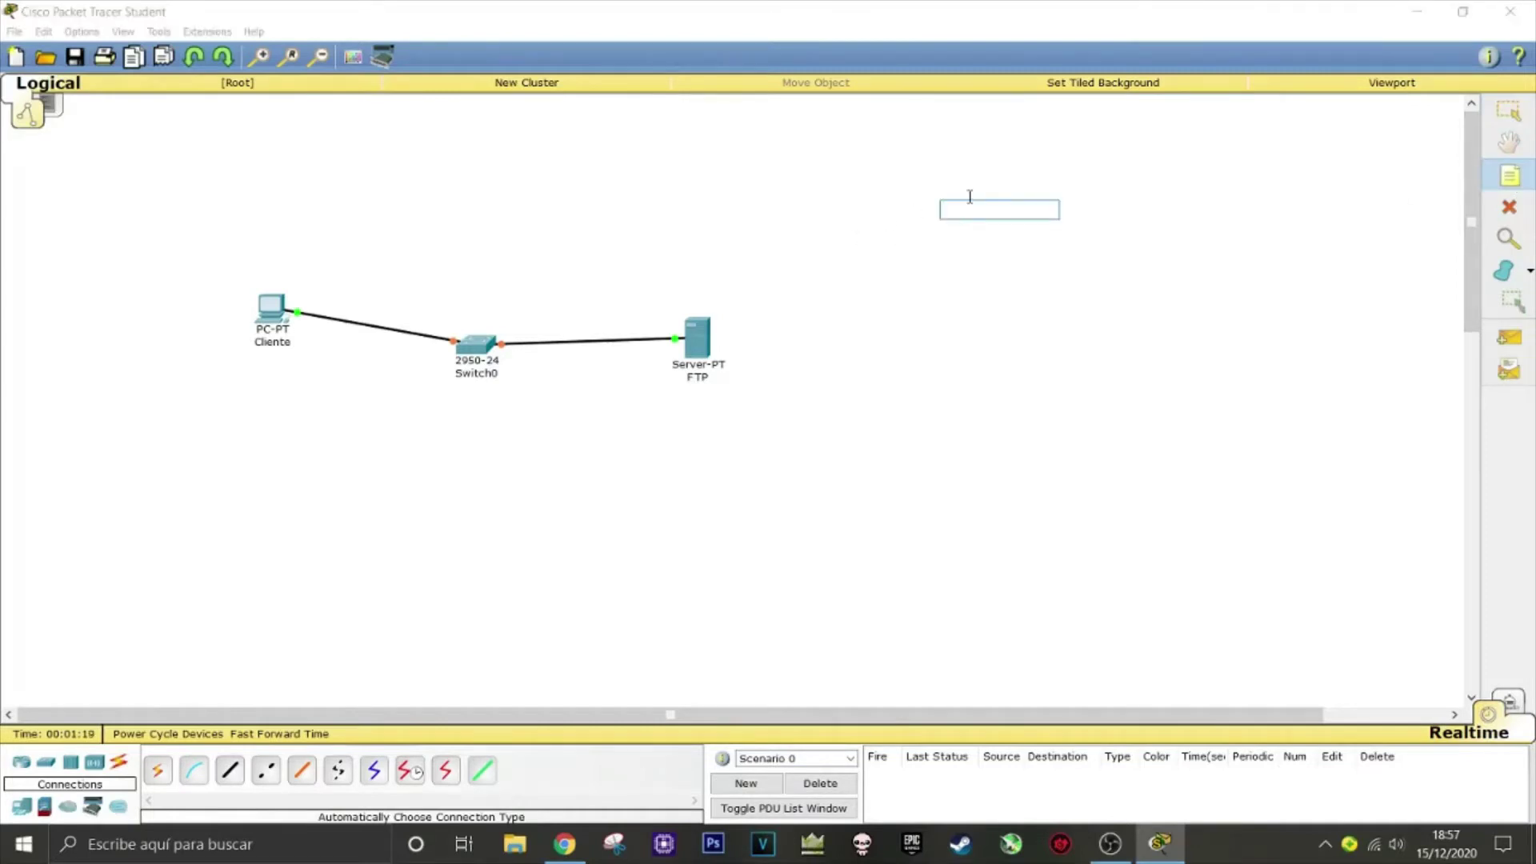
type("FTP: 10.0.0.10")
key("Return")
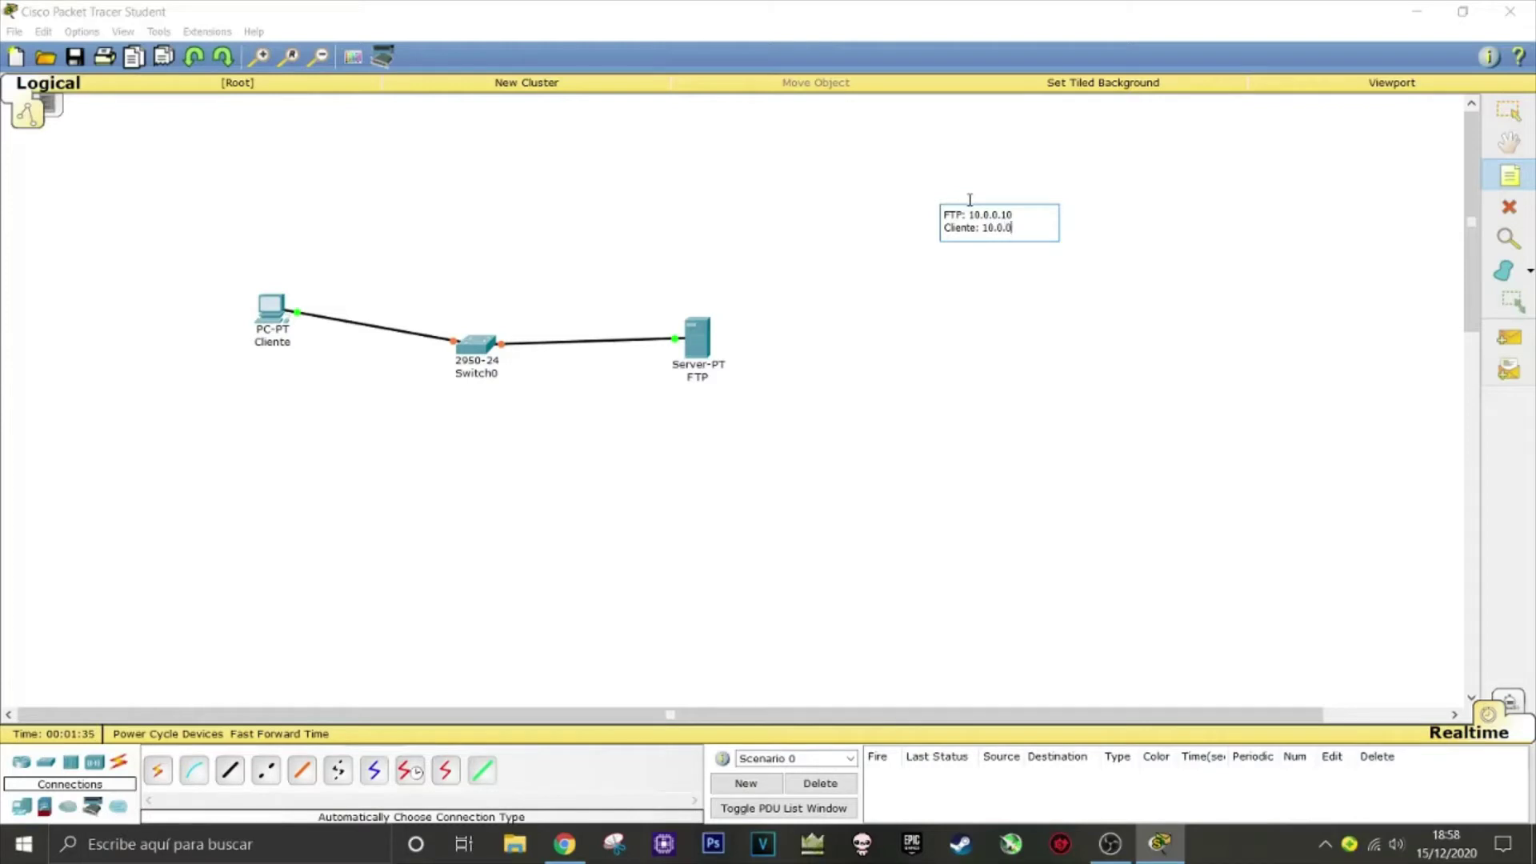
key("Return")
type("DNS y ")
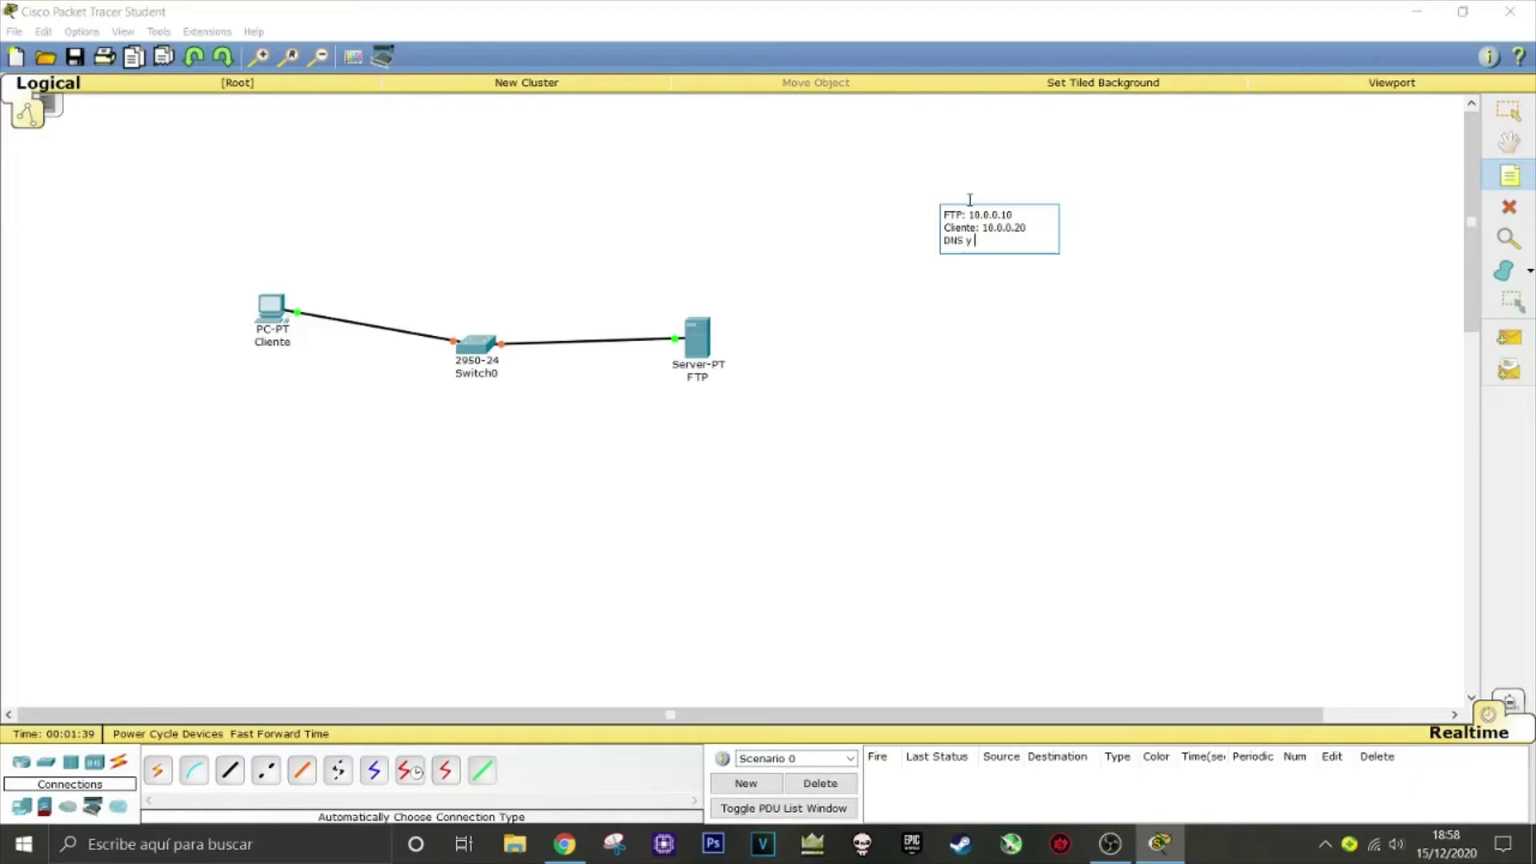
type("DHCP: 10.0.0.30")
left_click(1060, 281)
left_click(942, 392)
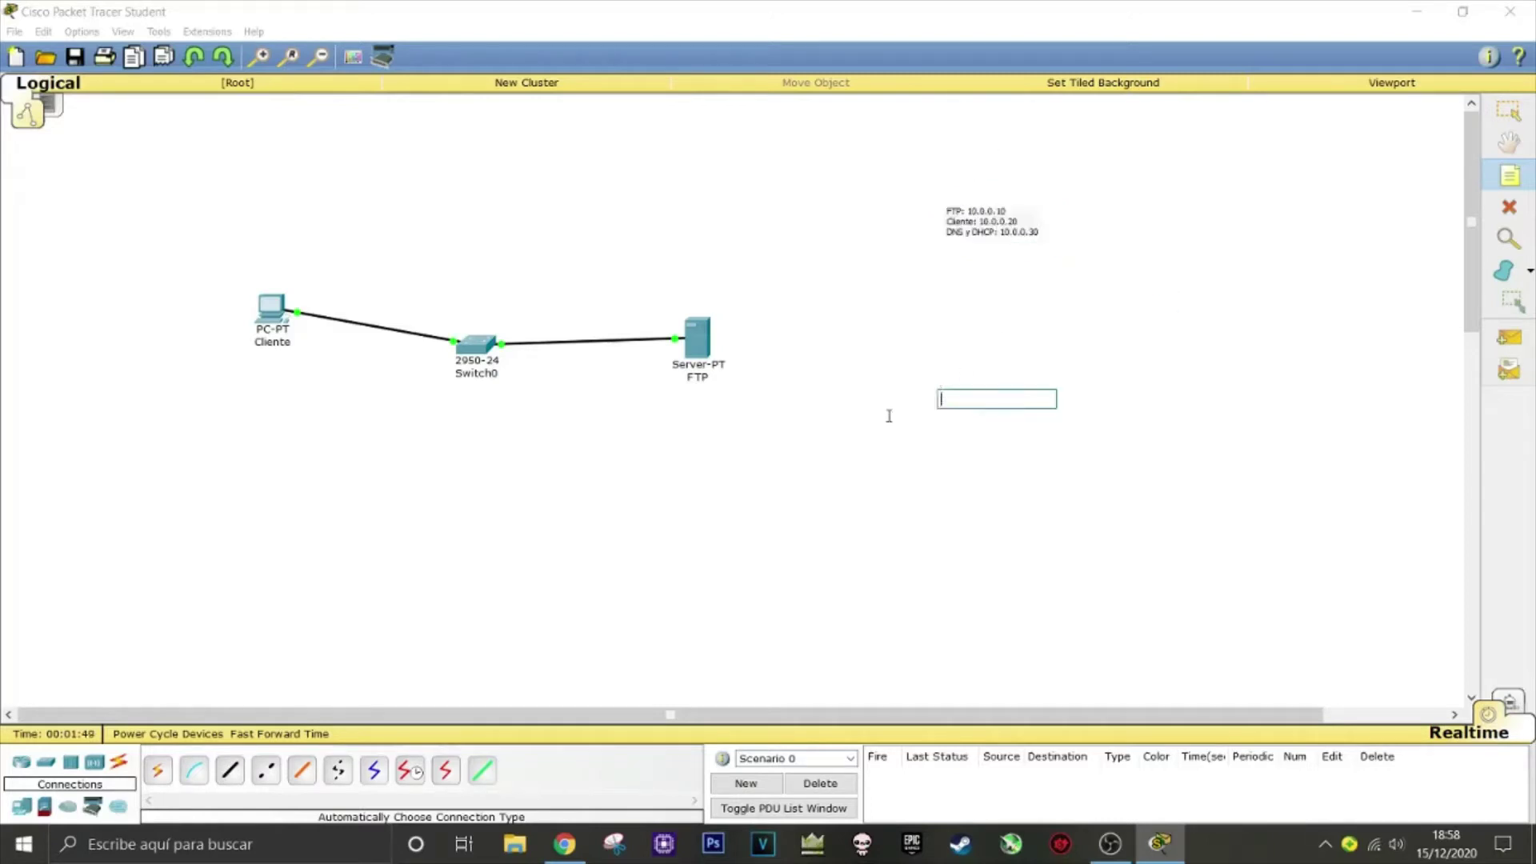
Return to selection mode and open the Cliente PC's window
left_click(262, 331)
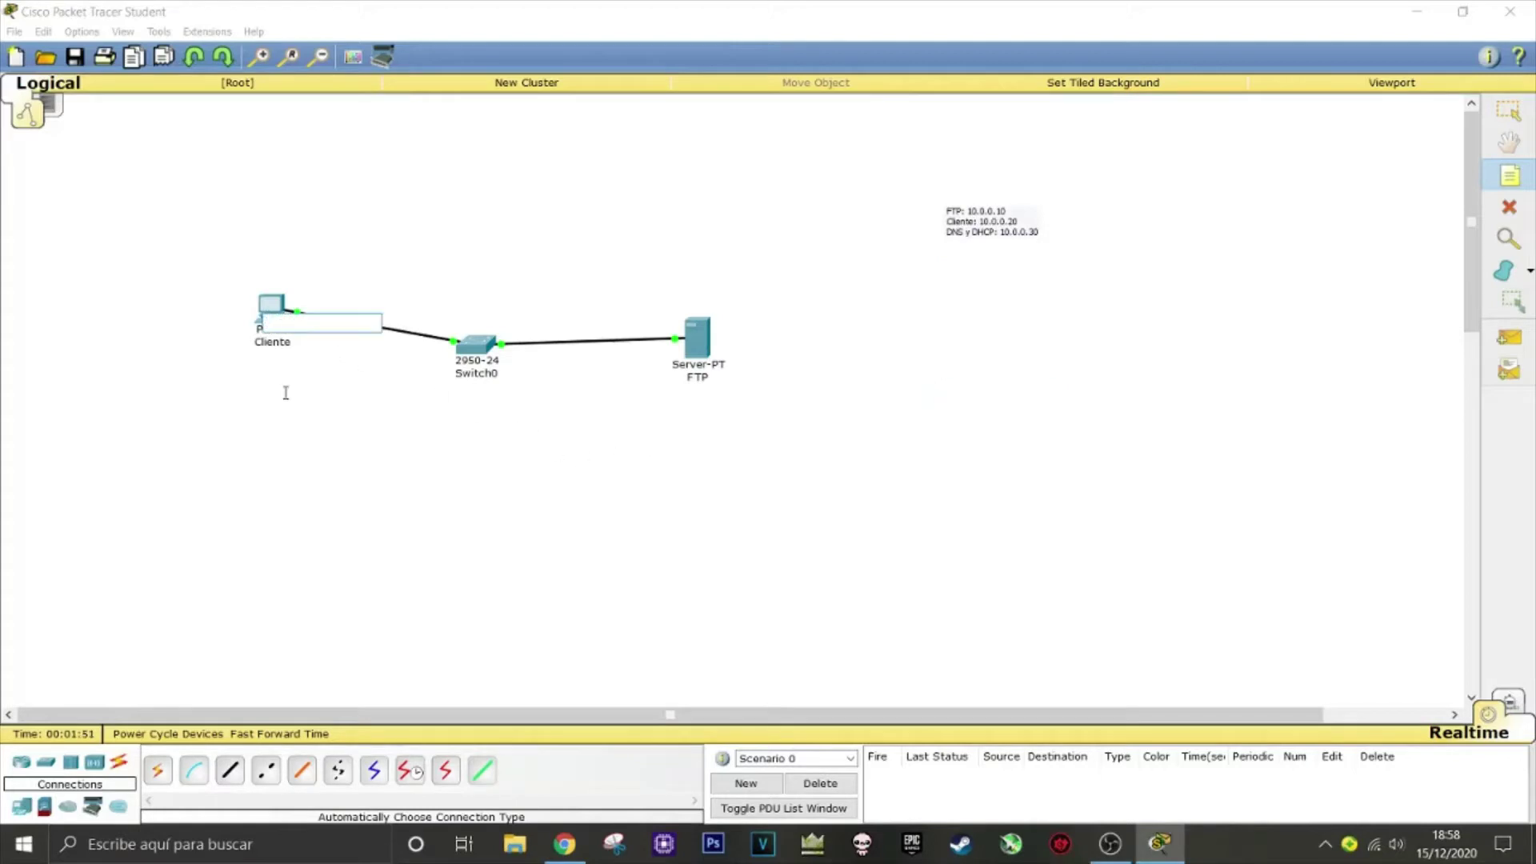
left_click(308, 426)
left_click(1509, 111)
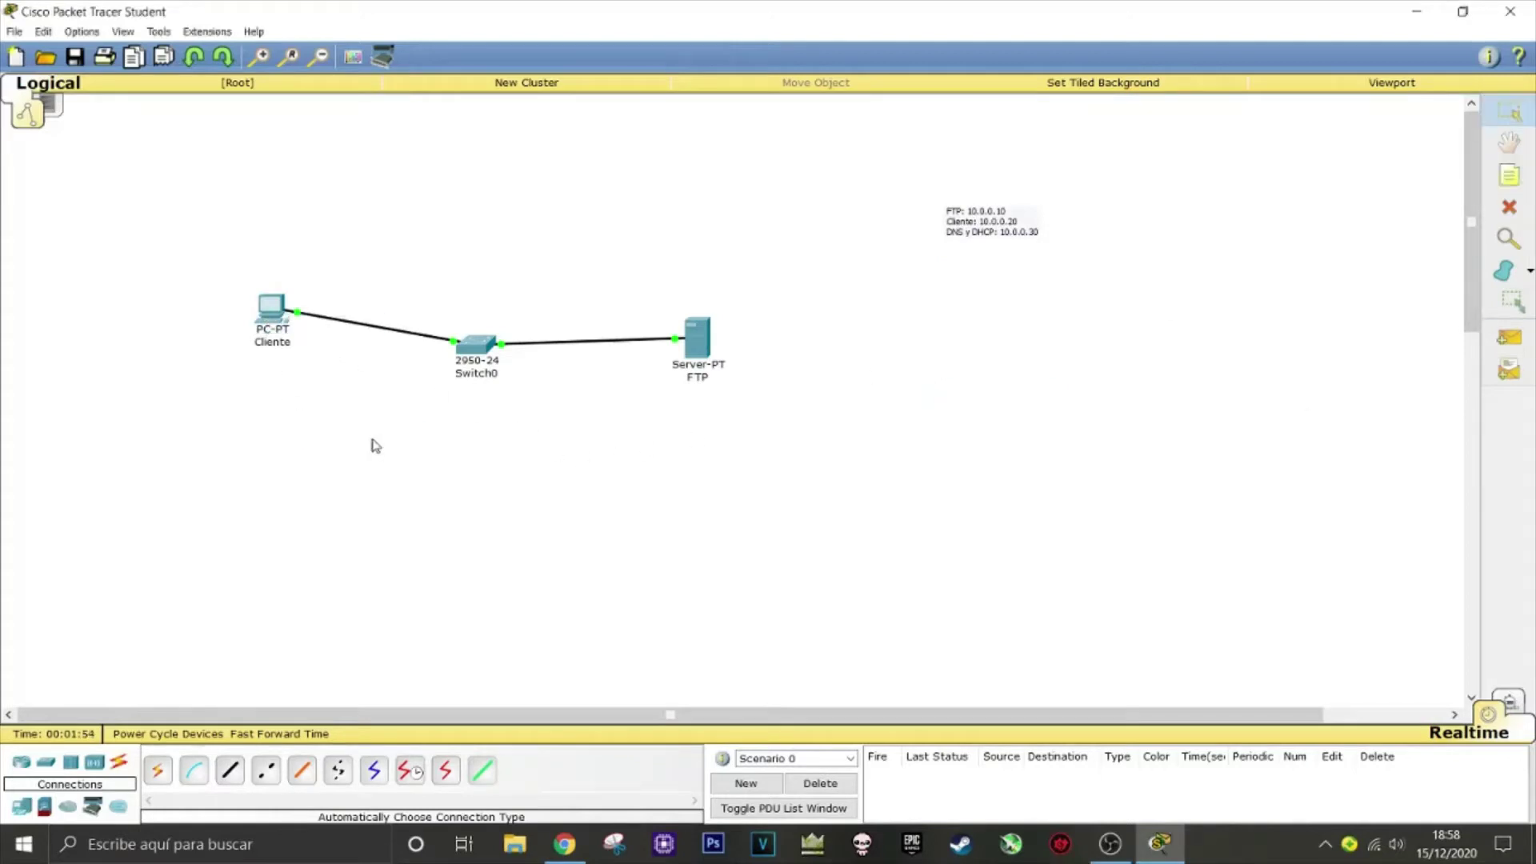
left_click(276, 324)
Give Cliente's FastEthernet0 IP 10.0.0.20 with subnet mask 255.0.0.0
left_click(637, 260)
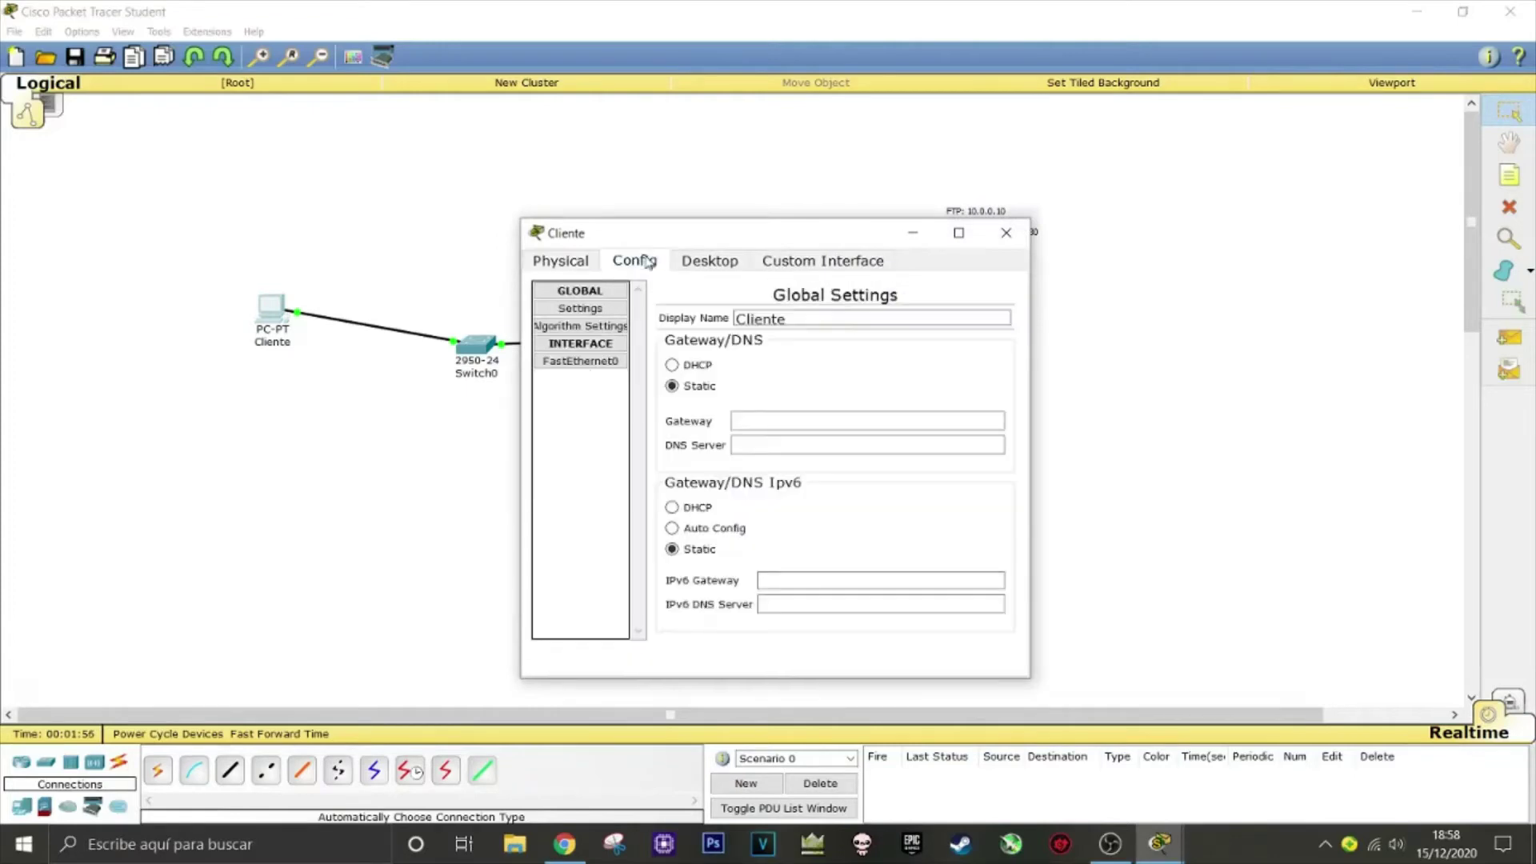
left_click(591, 361)
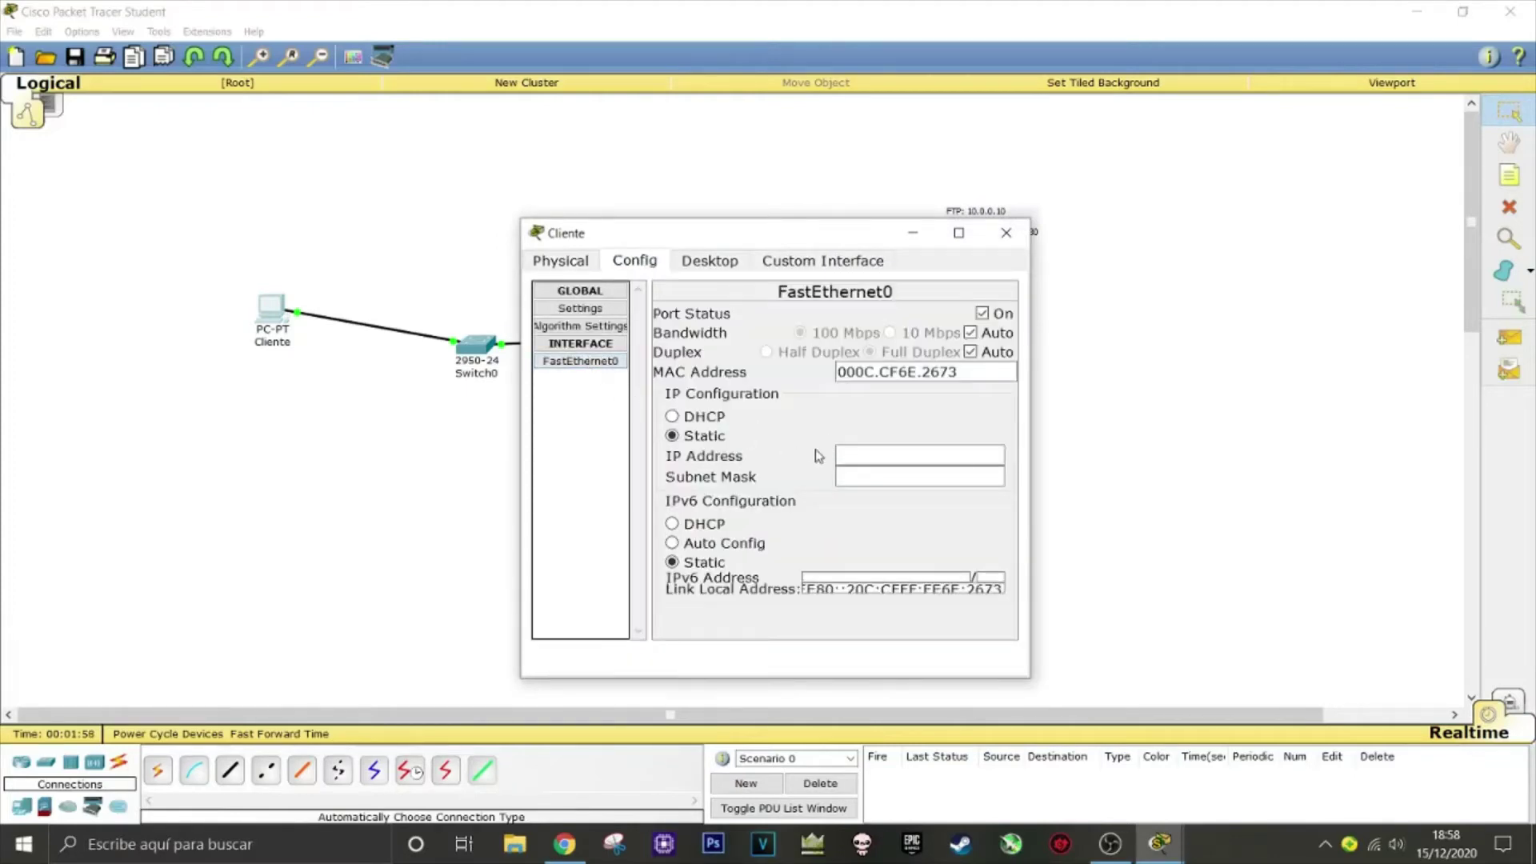
left_click(840, 456)
type("10.0.0.")
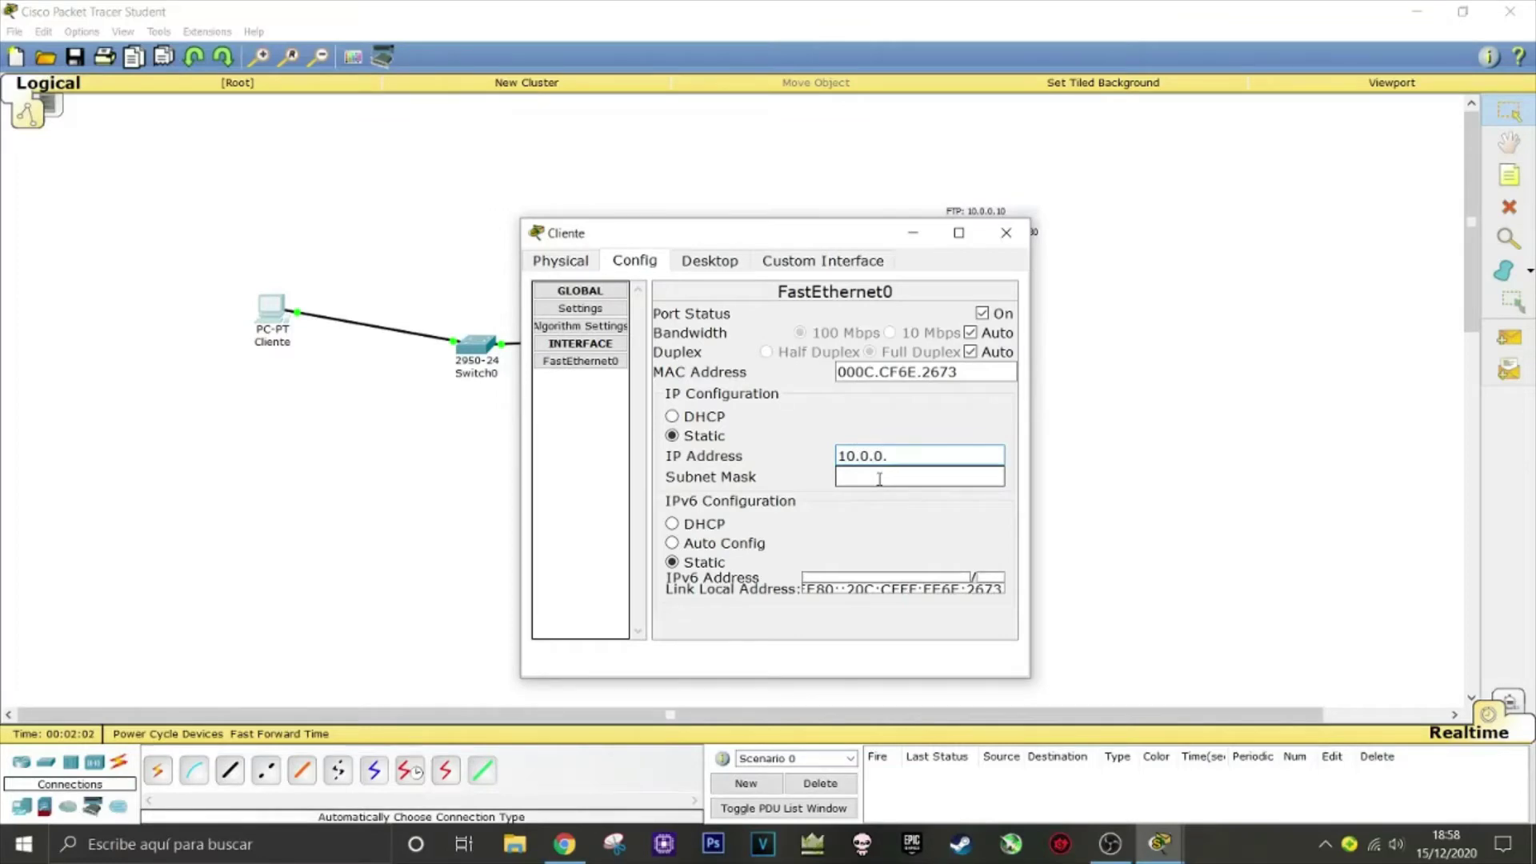
type("20")
left_click(879, 478)
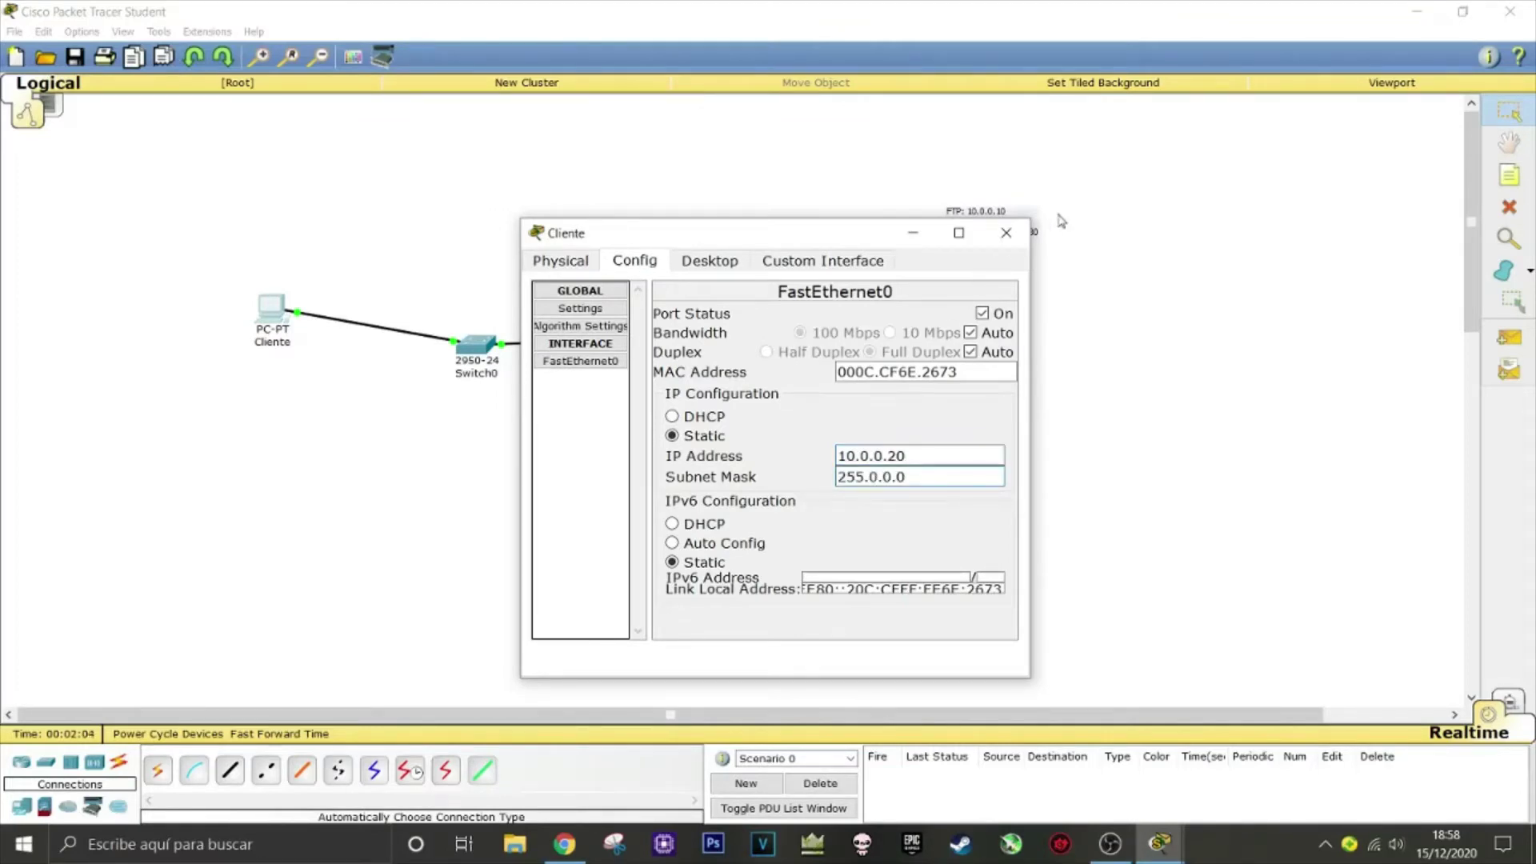
left_click(1006, 232)
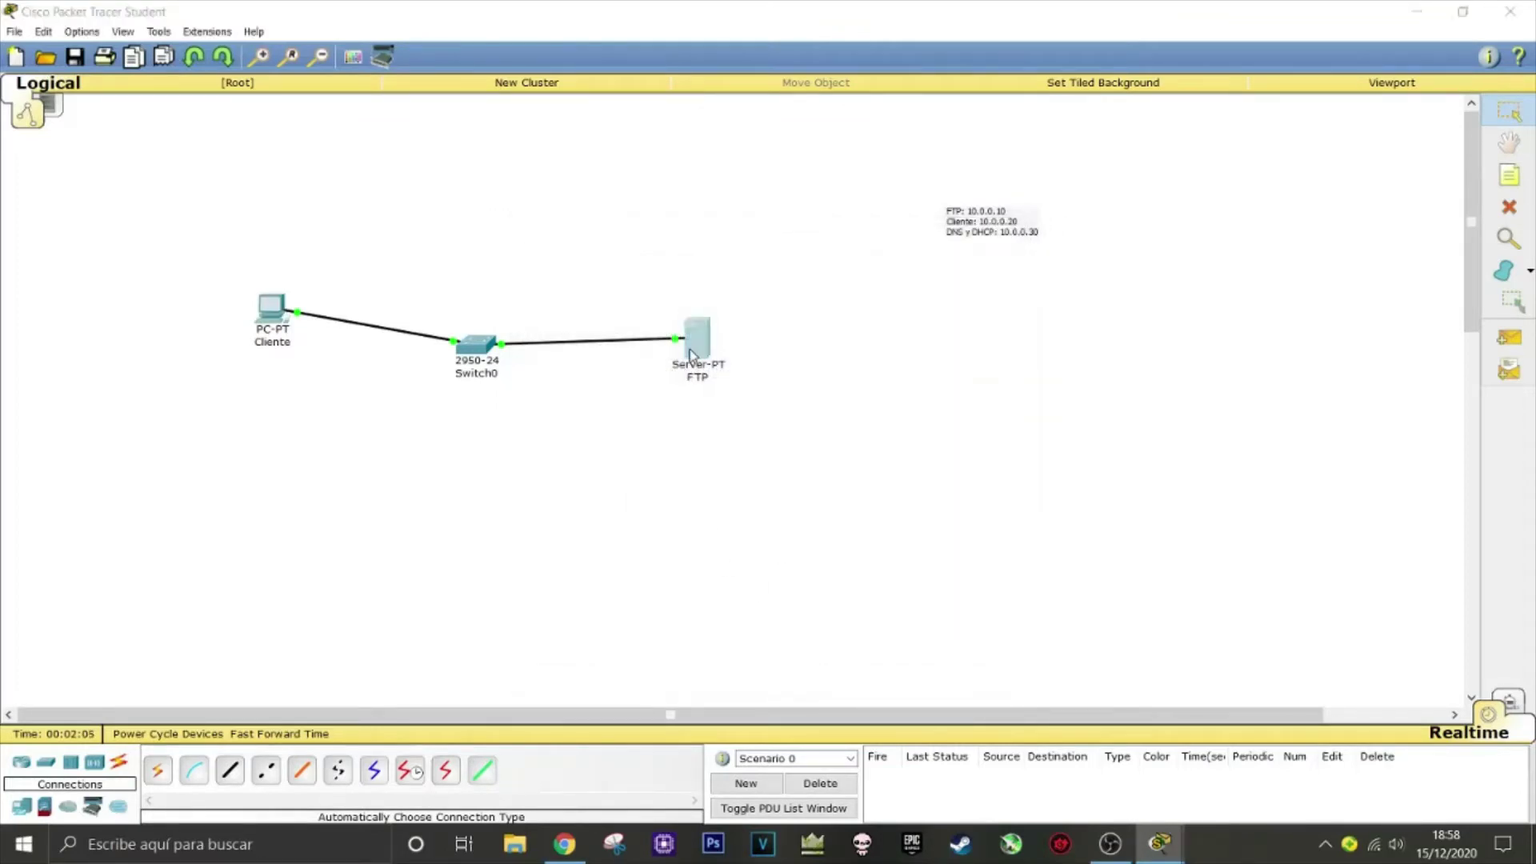
Give the FTP server's FastEthernet0 IP 10.0.0.10 with subnet mask 255.0.0.0
left_click(697, 348)
left_click(654, 274)
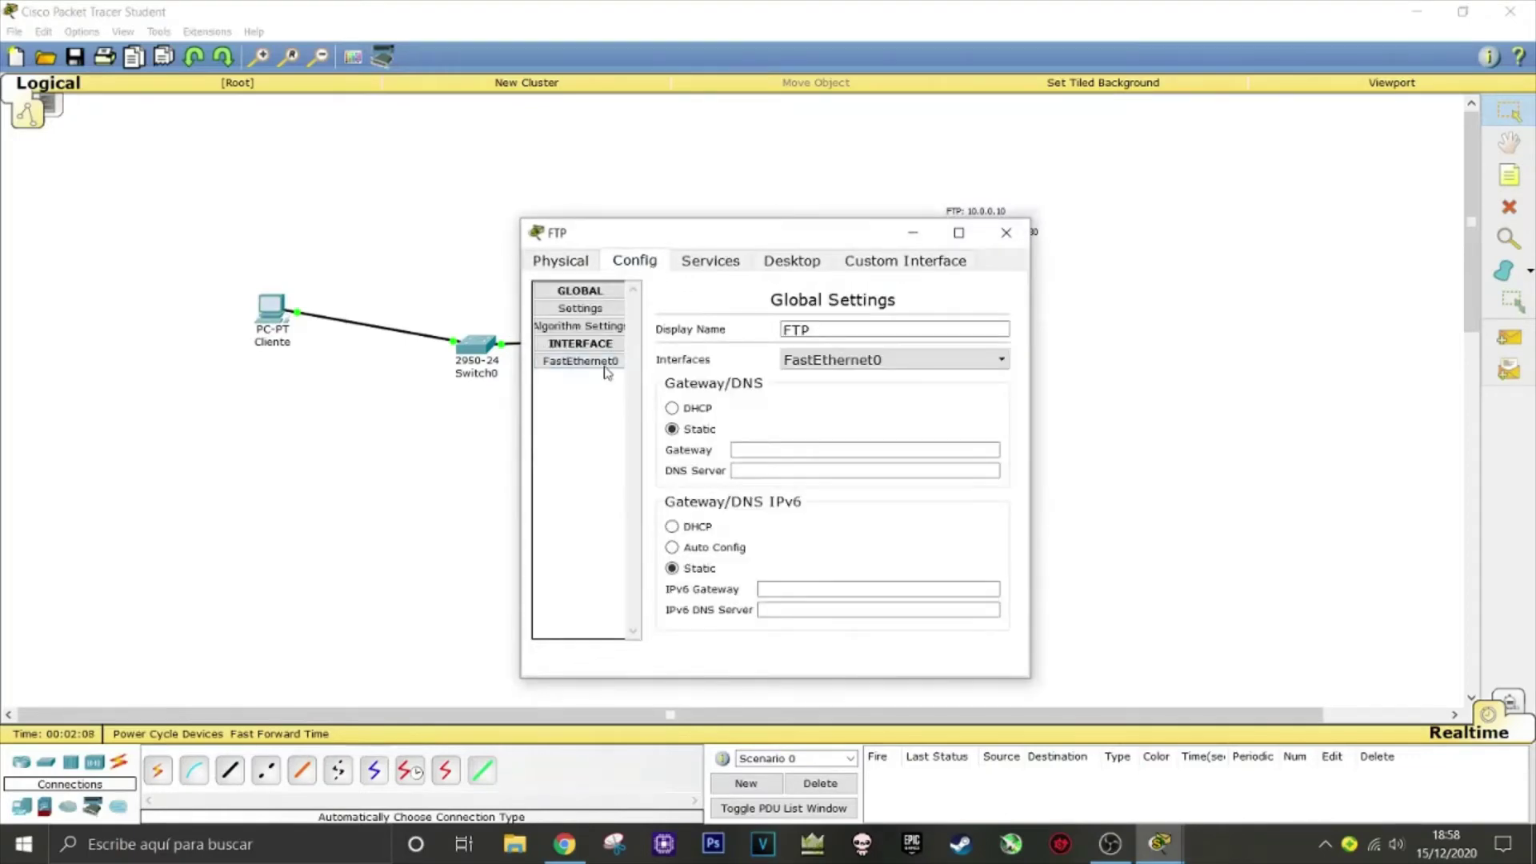
left_click(604, 362)
left_click(855, 454)
type("1")
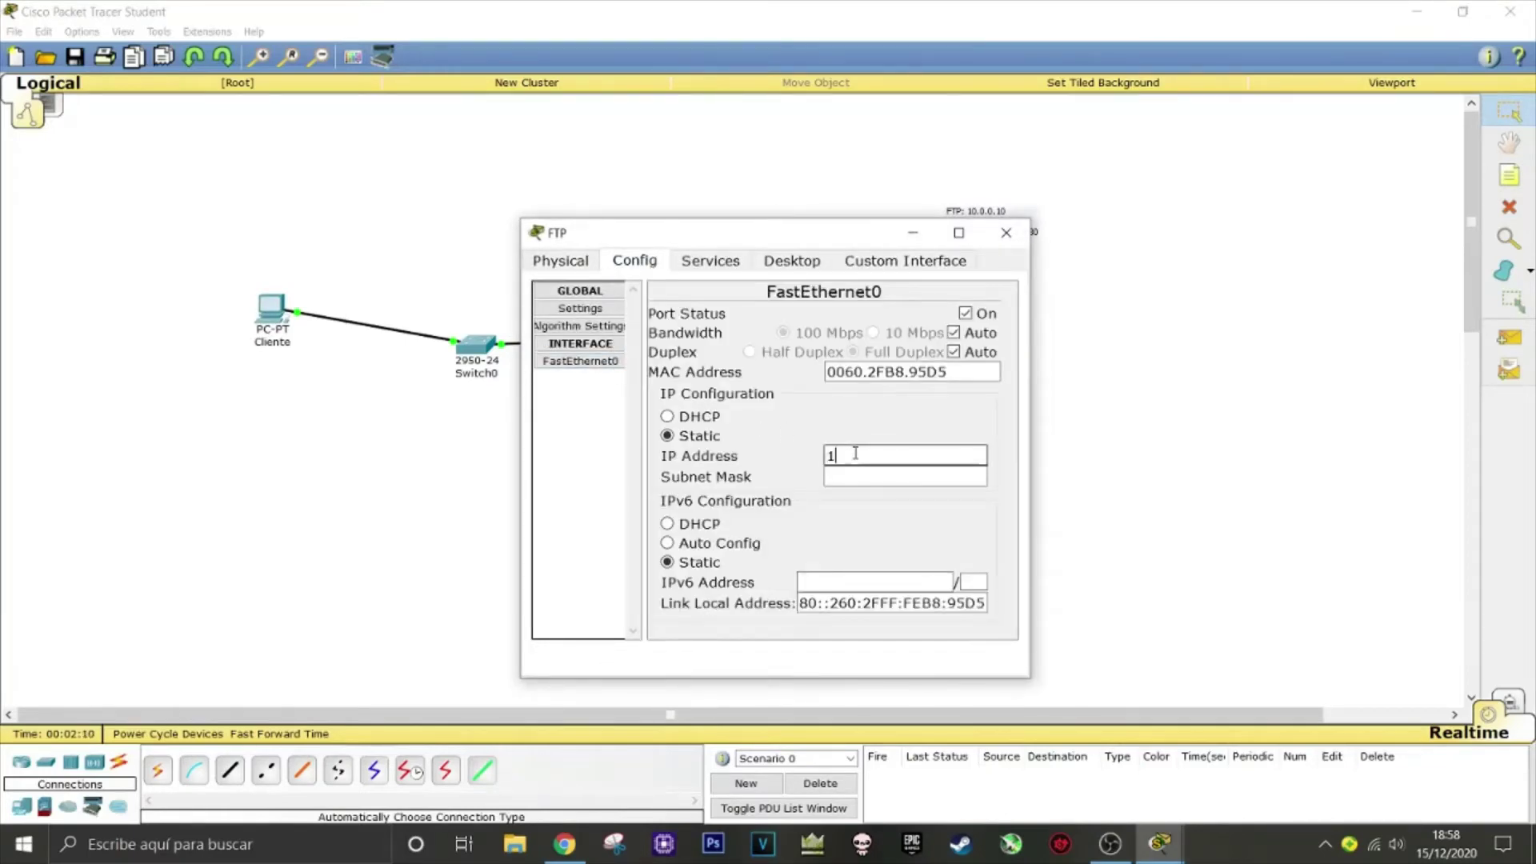
type("0.0.0.10")
key("Tab")
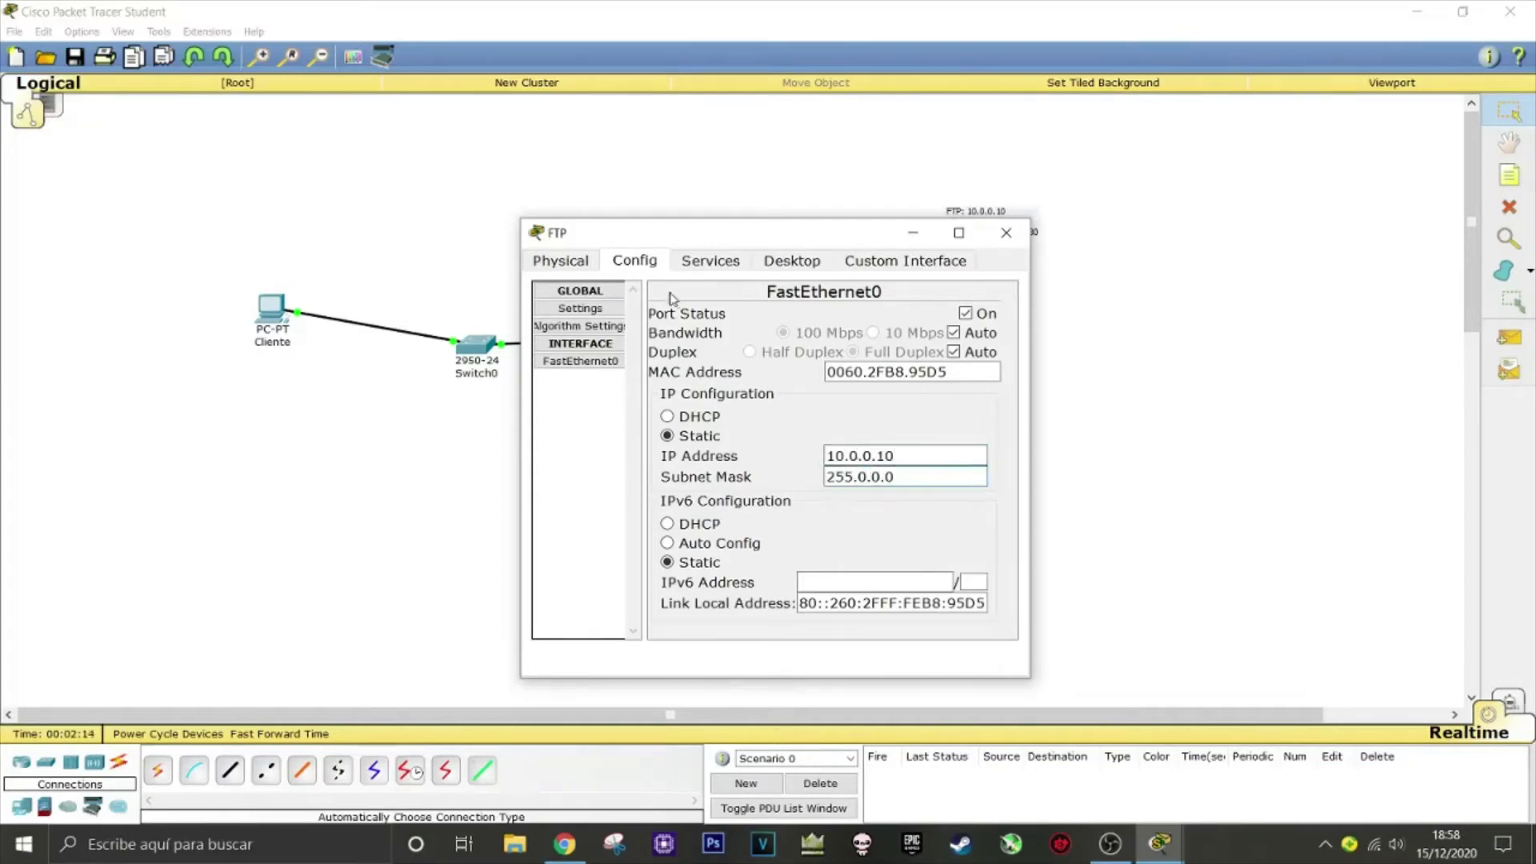
left_click(704, 264)
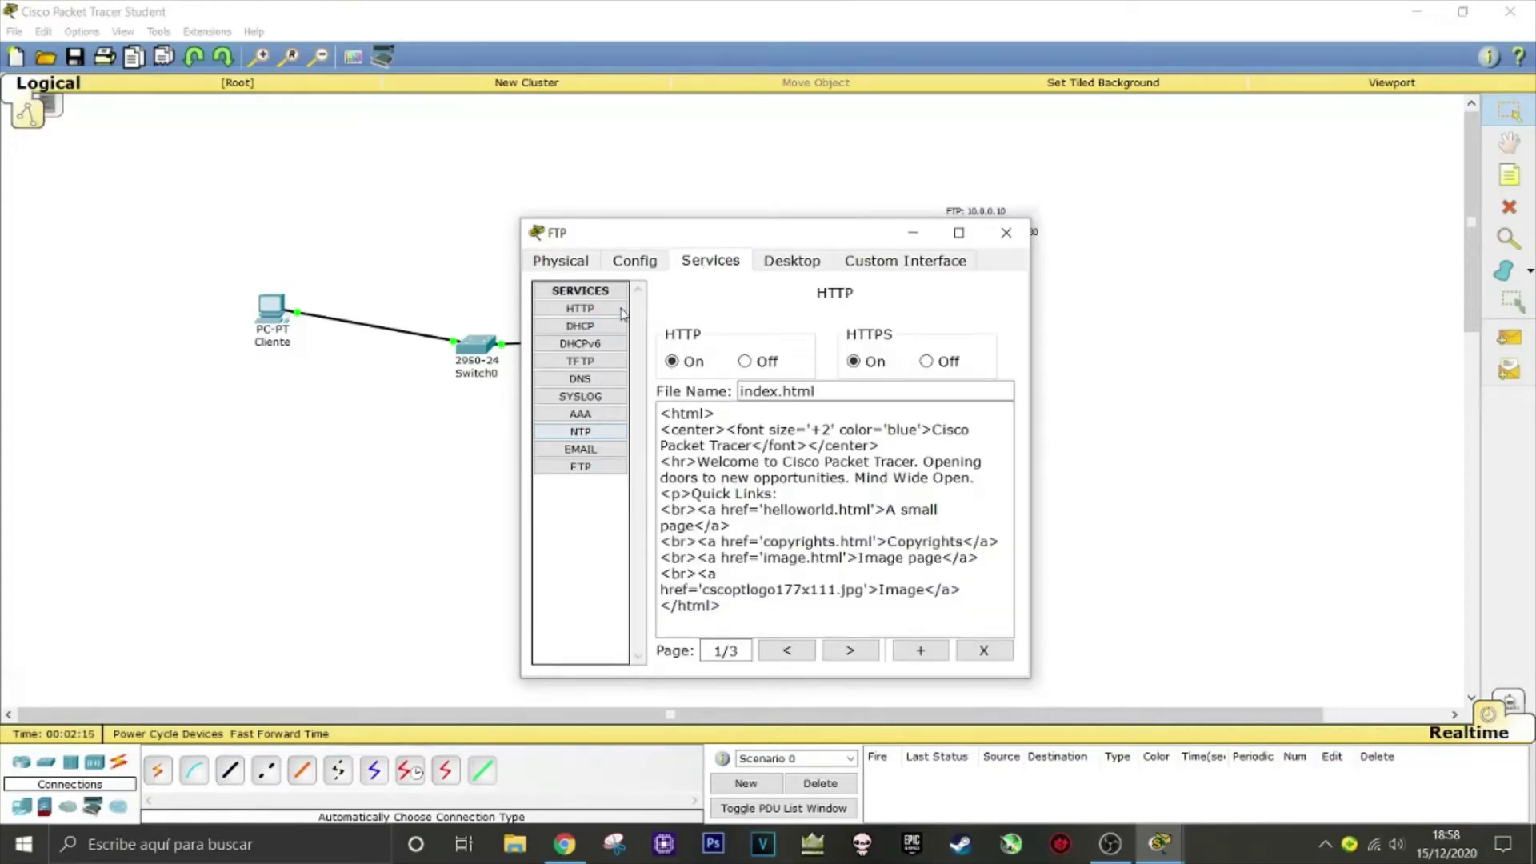
Turn off the FTP server's HTTP, HTTPS, TFTP and Syslog services
left_click(925, 361)
left_click(745, 361)
left_click(592, 326)
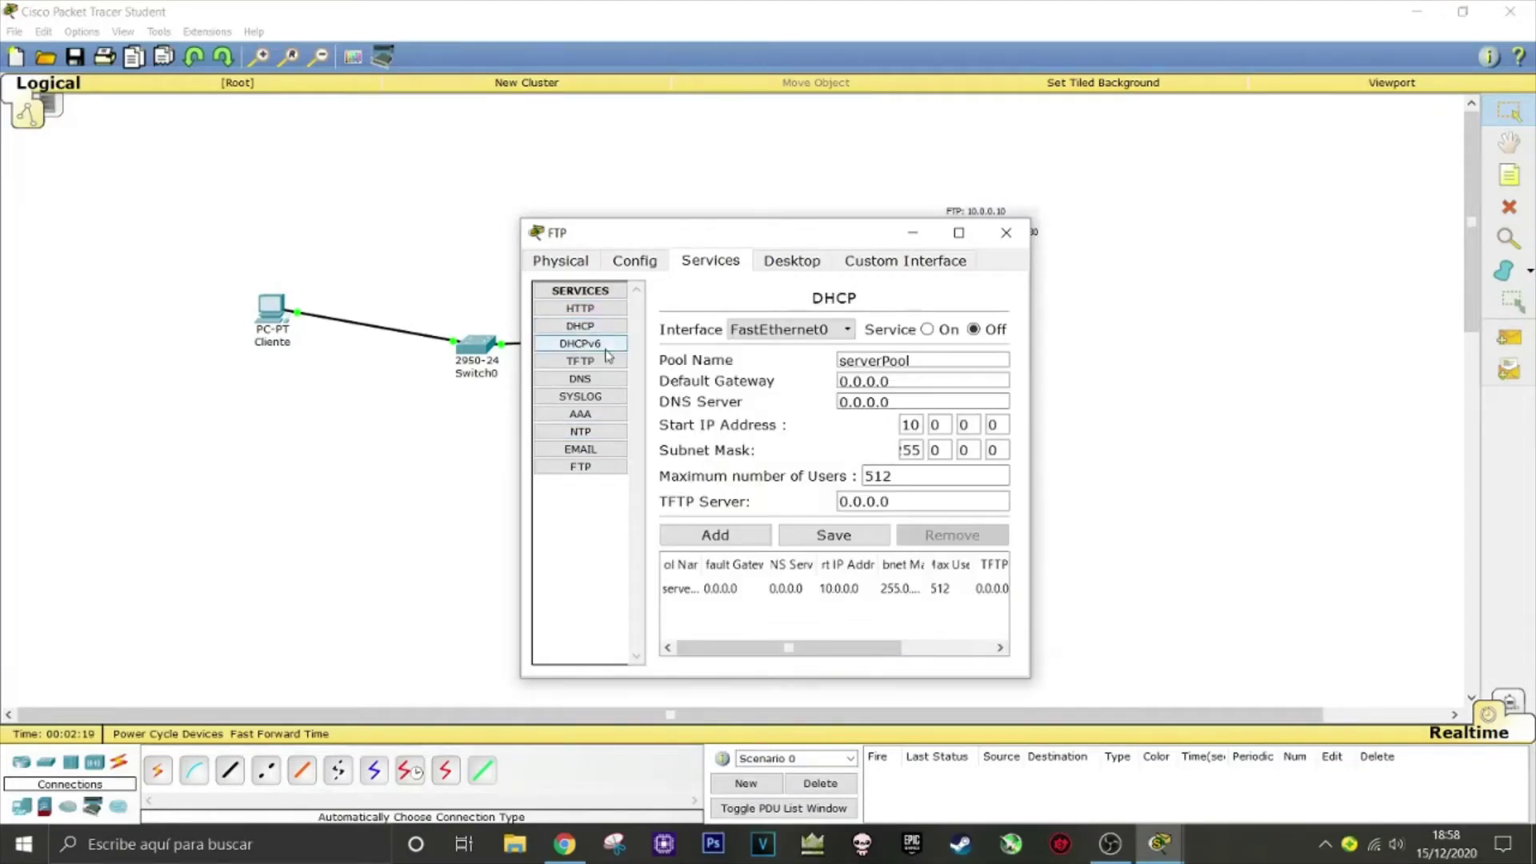
left_click(608, 356)
left_click(608, 362)
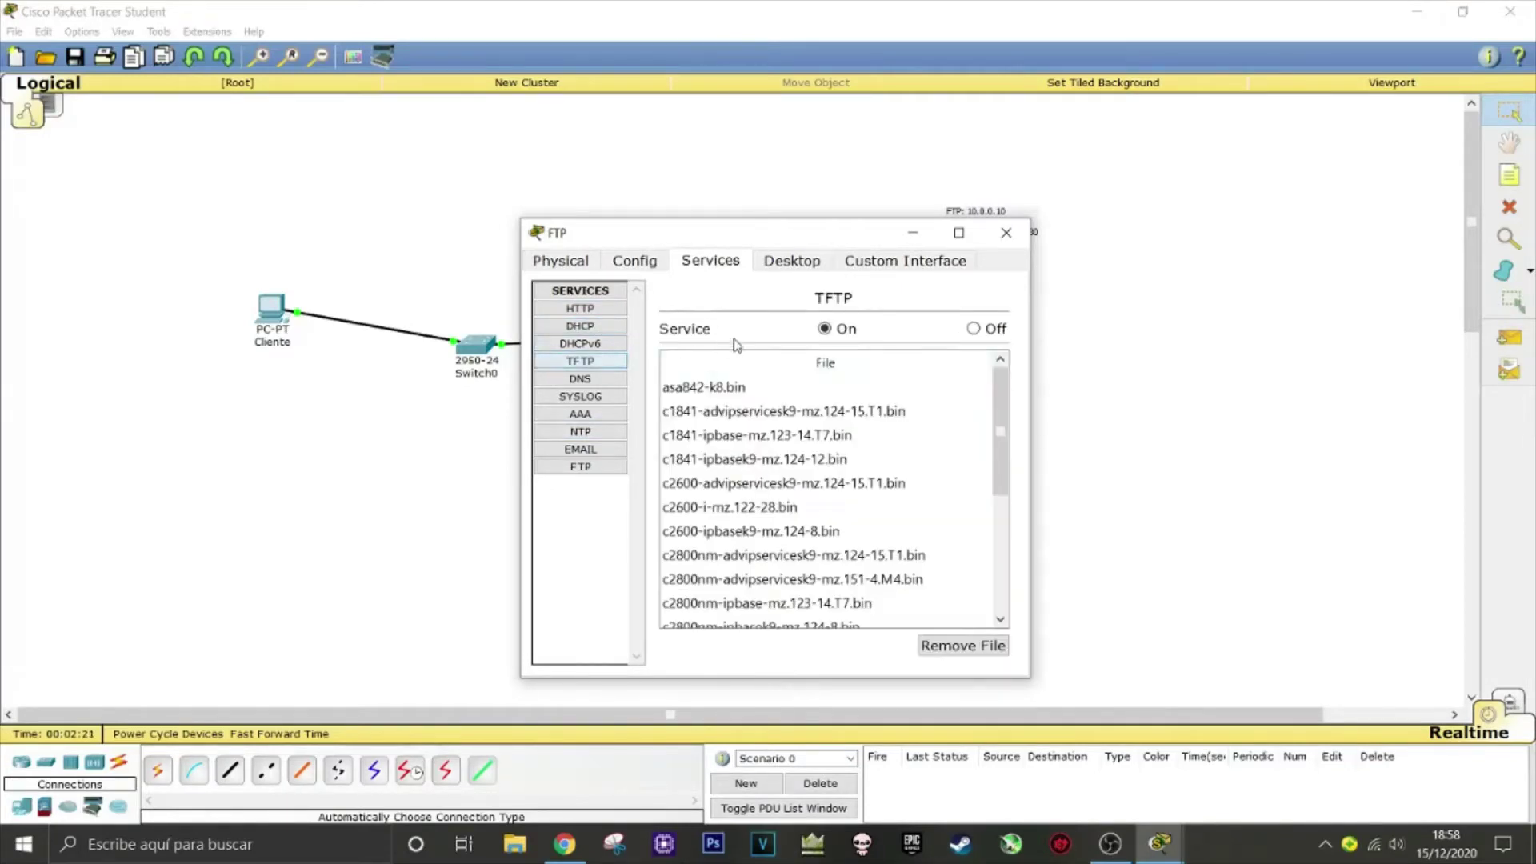
left_click(974, 330)
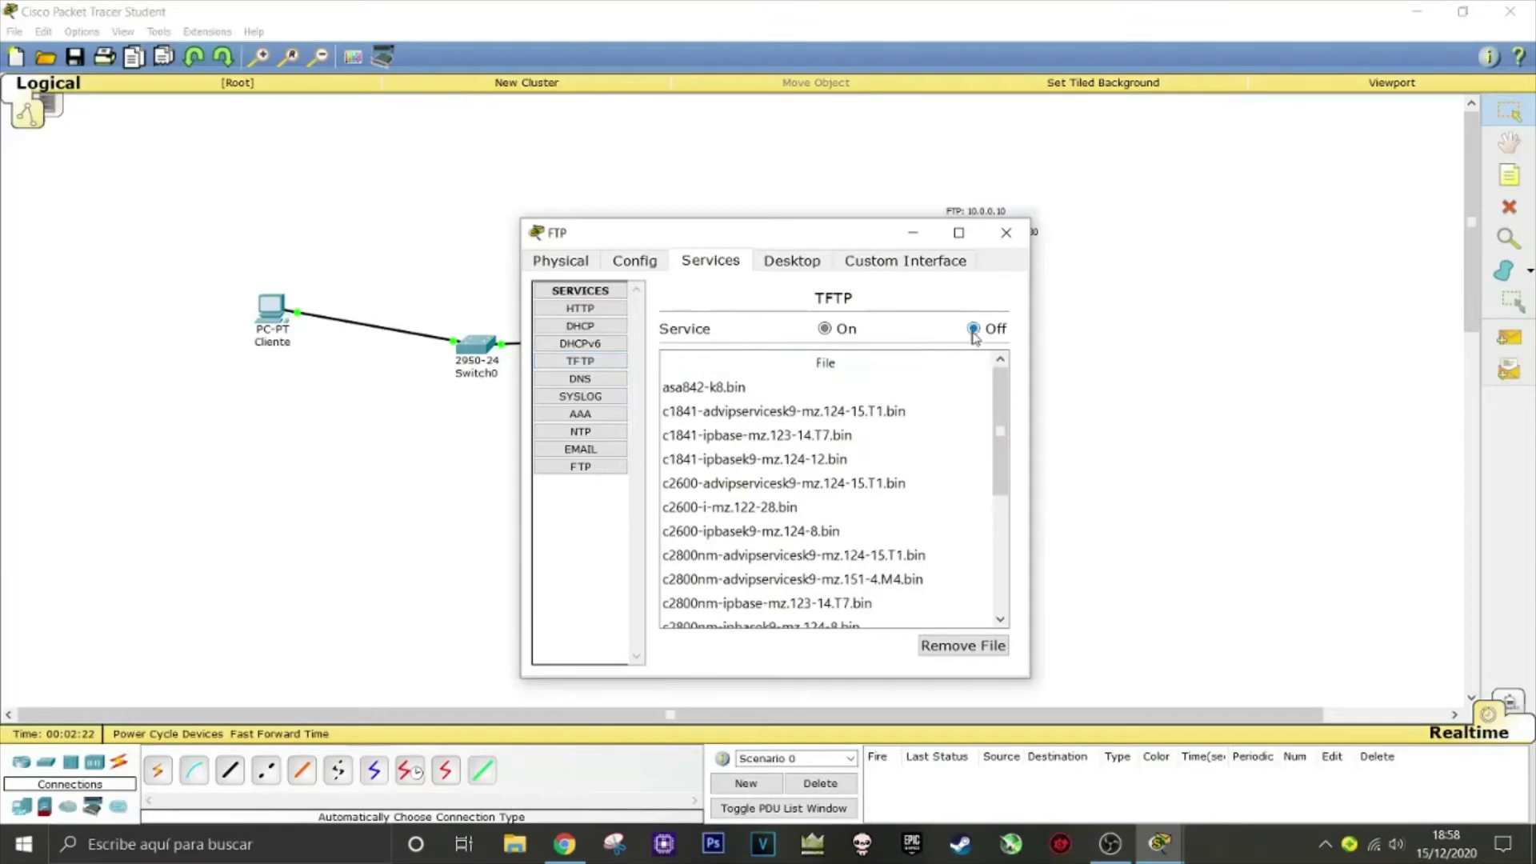
left_click(596, 378)
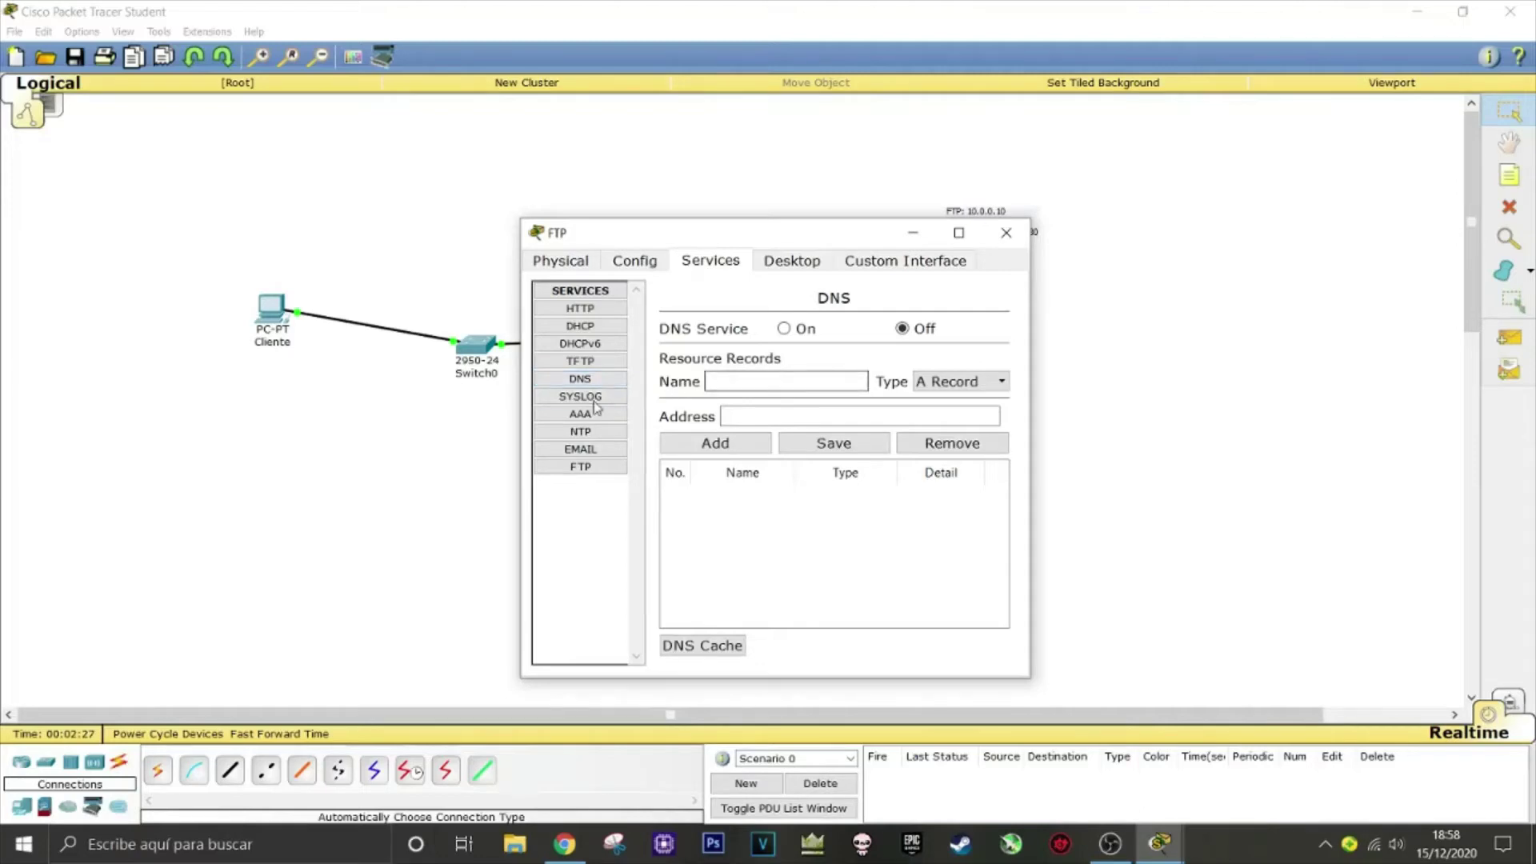
left_click(594, 396)
left_click(965, 349)
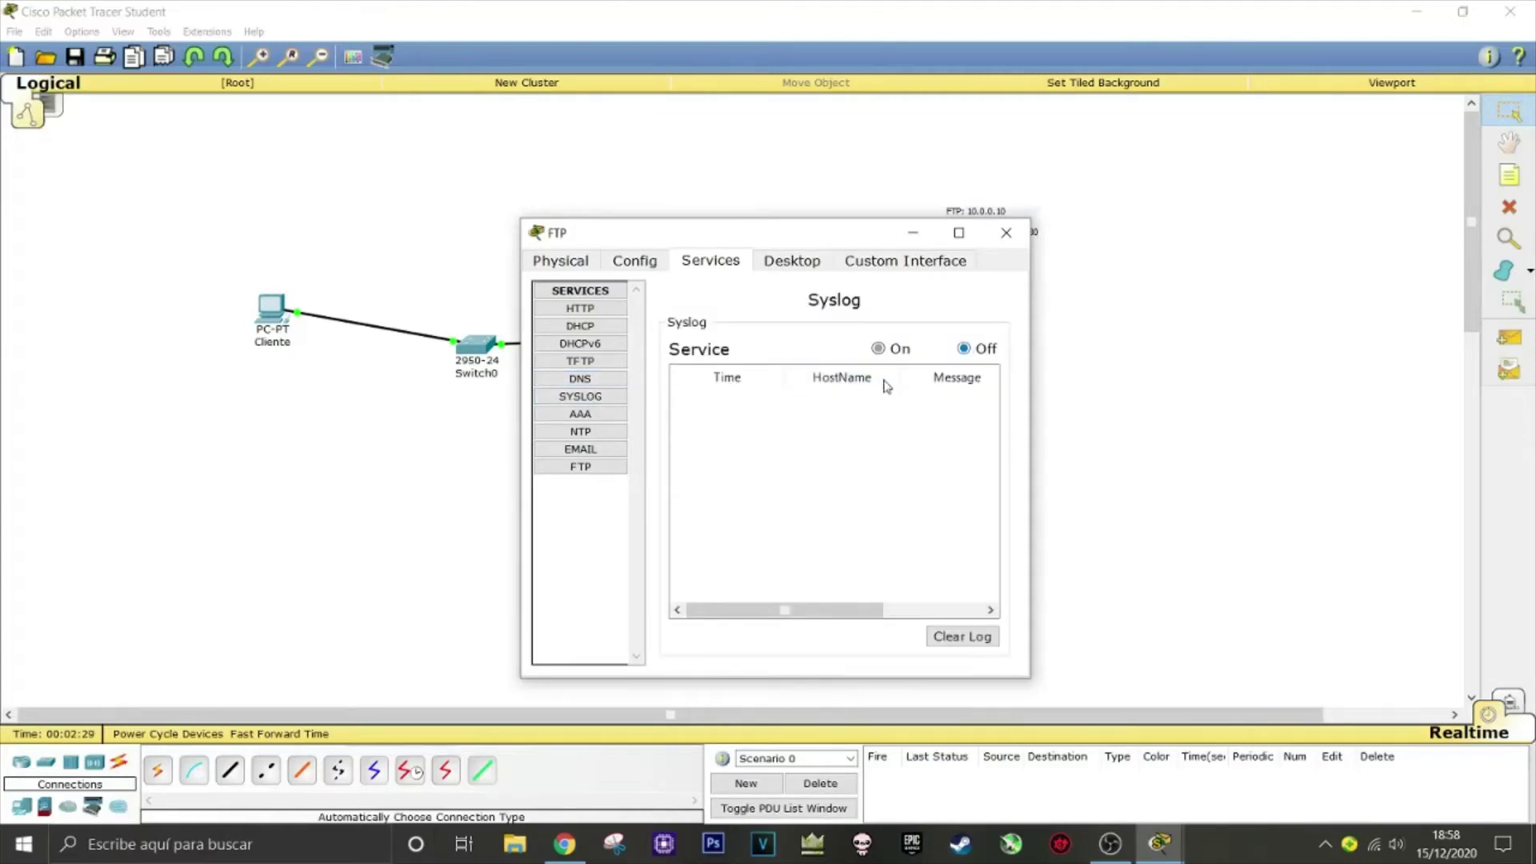
Turn off NTP, SMTP and POP3, then go to the FTP service's user setup
left_click(596, 415)
left_click(608, 431)
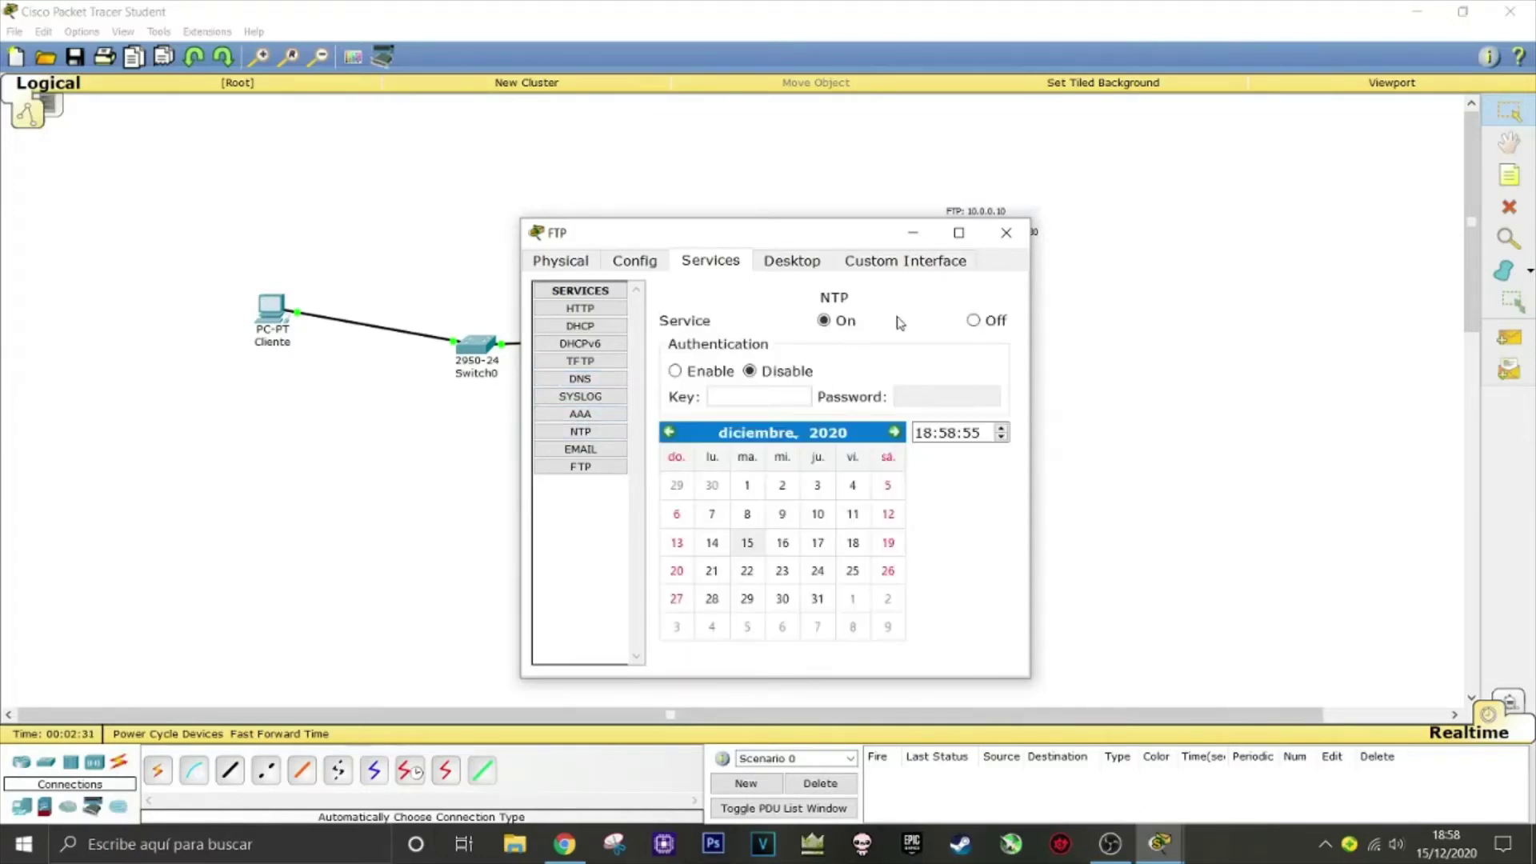
left_click(977, 324)
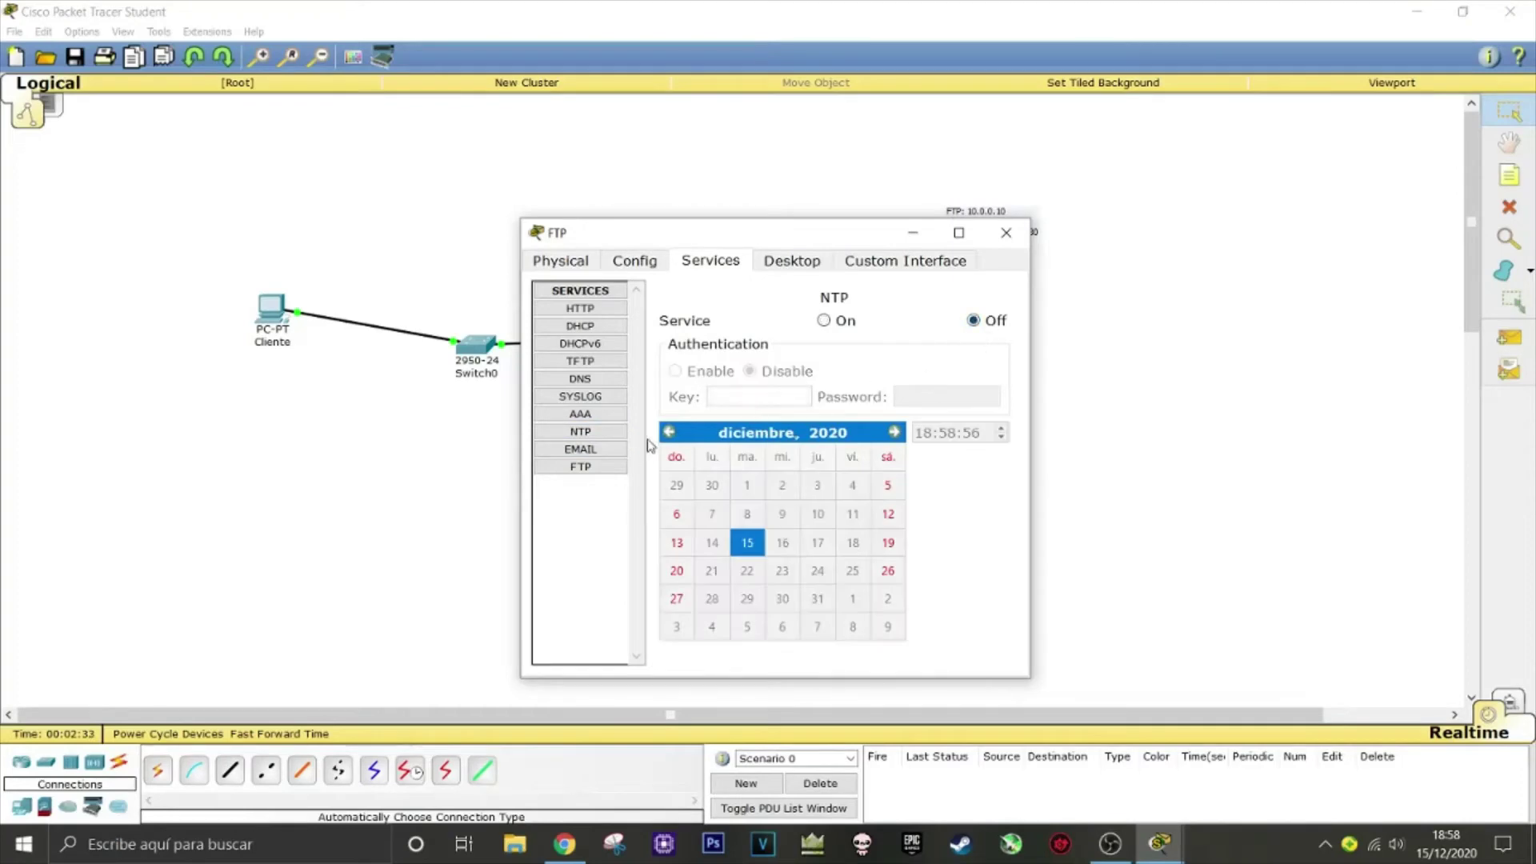
left_click(604, 450)
left_click(776, 337)
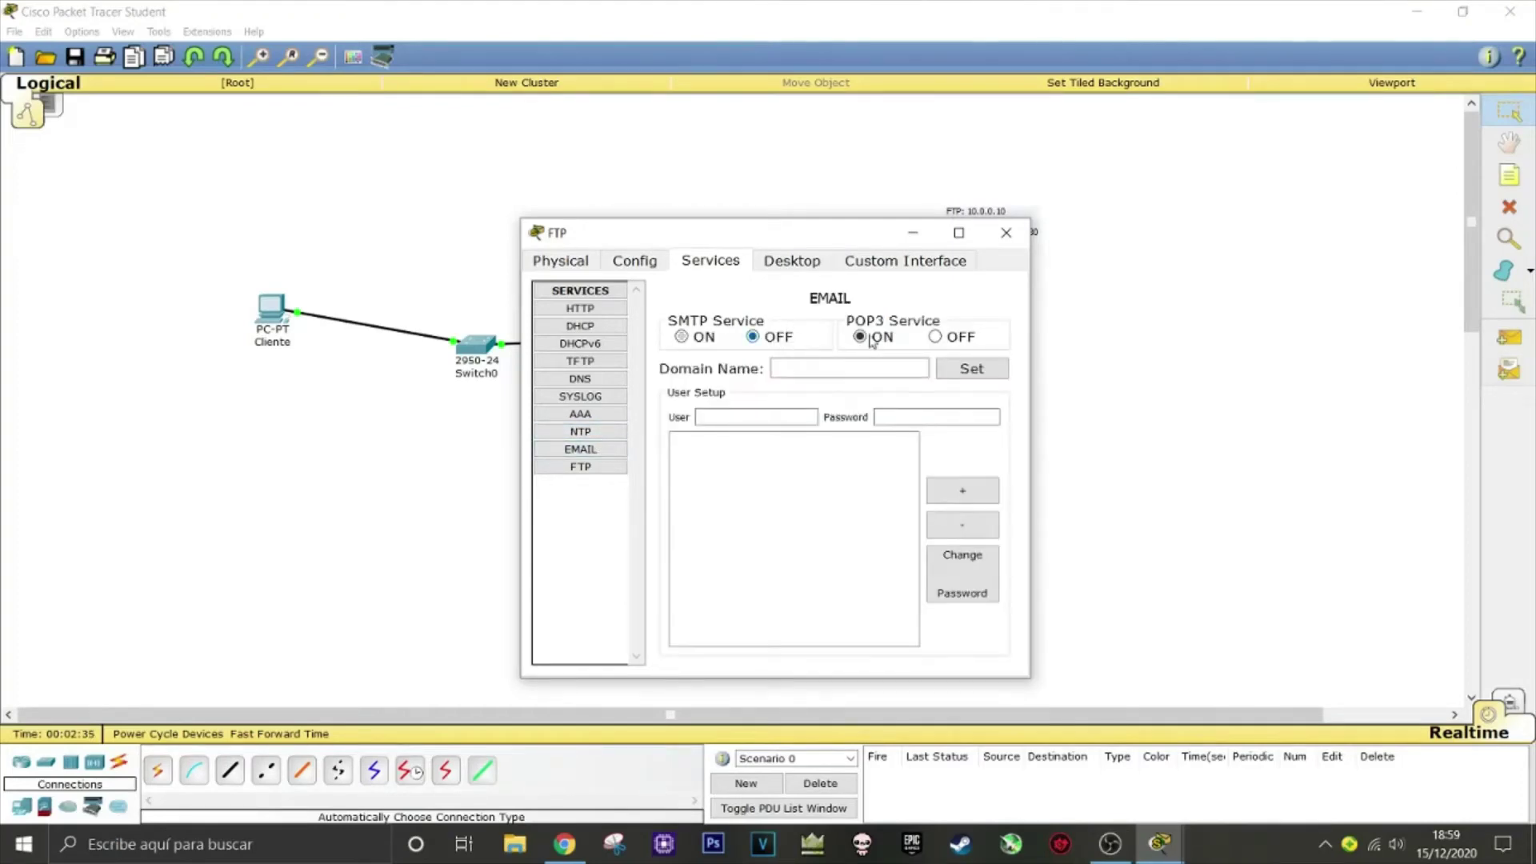
left_click(957, 337)
left_click(610, 467)
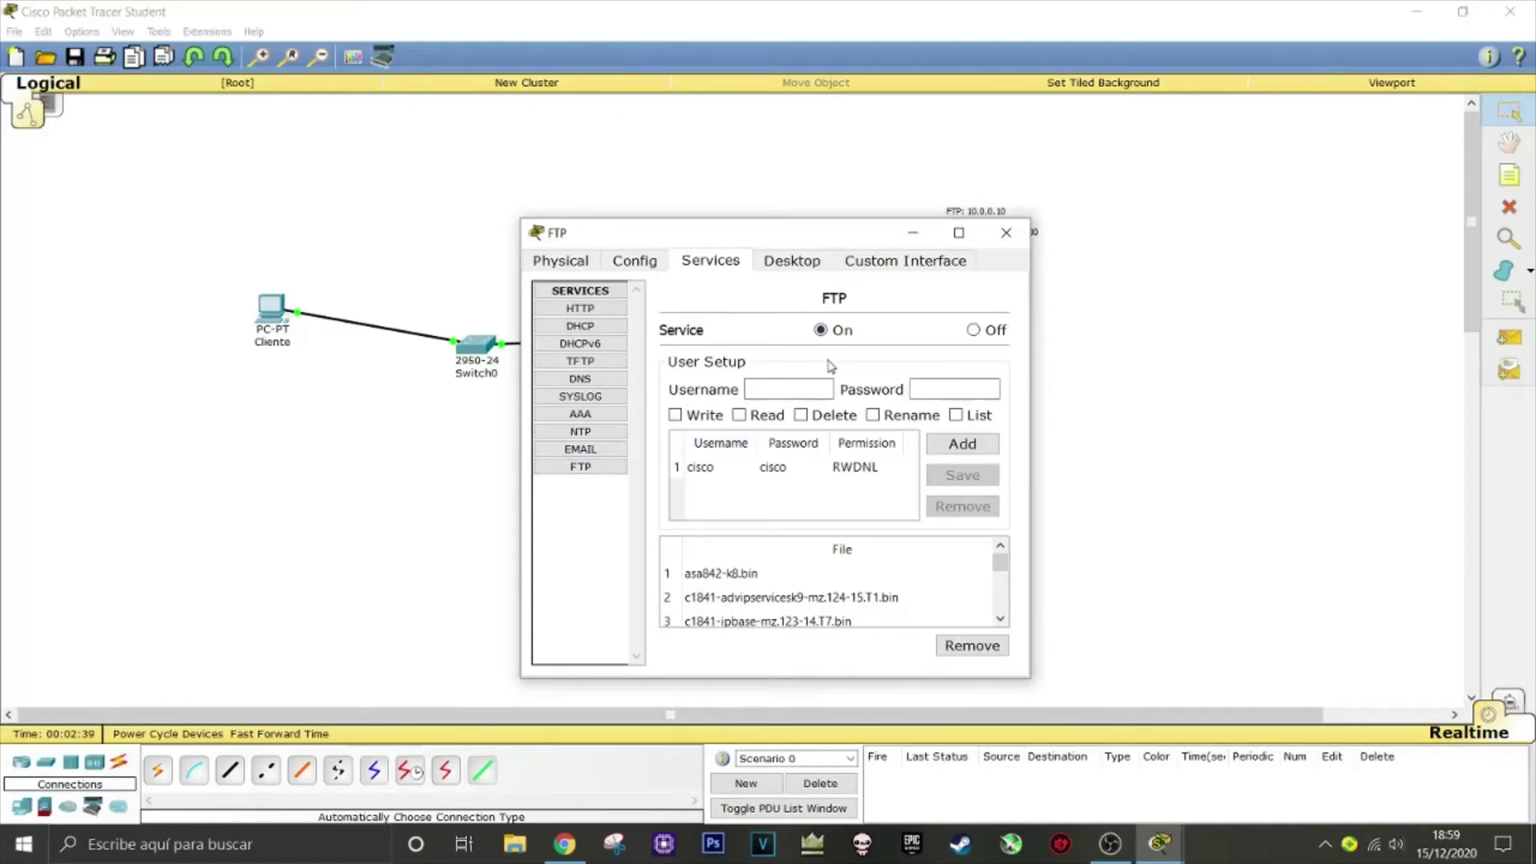
left_click(802, 388)
Add an FTP user account with a password and Read and List permissions
type("egea")
left_click(740, 415)
left_click(956, 416)
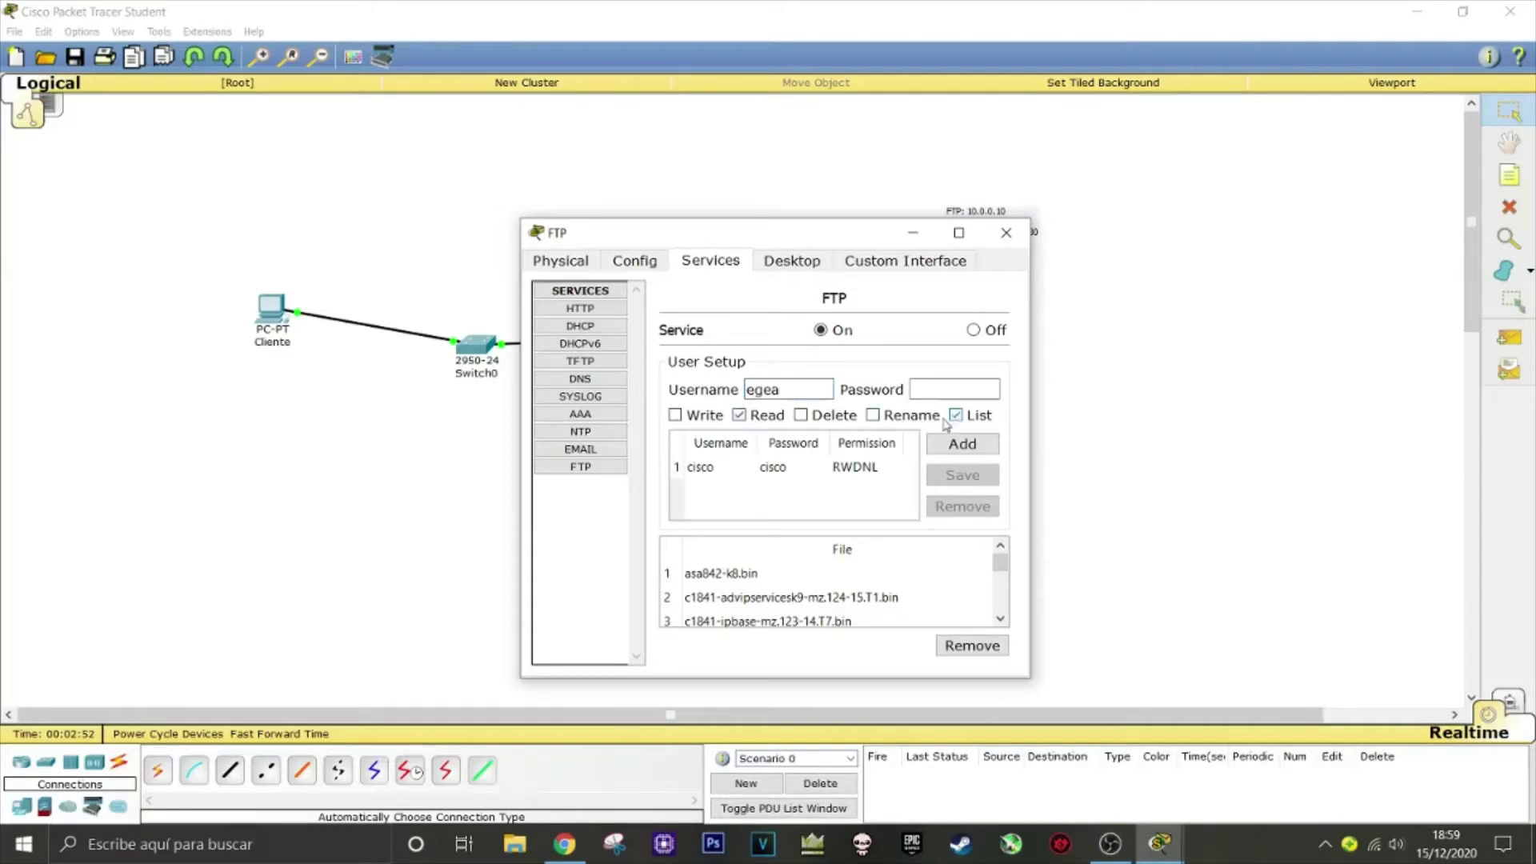
left_click(780, 390)
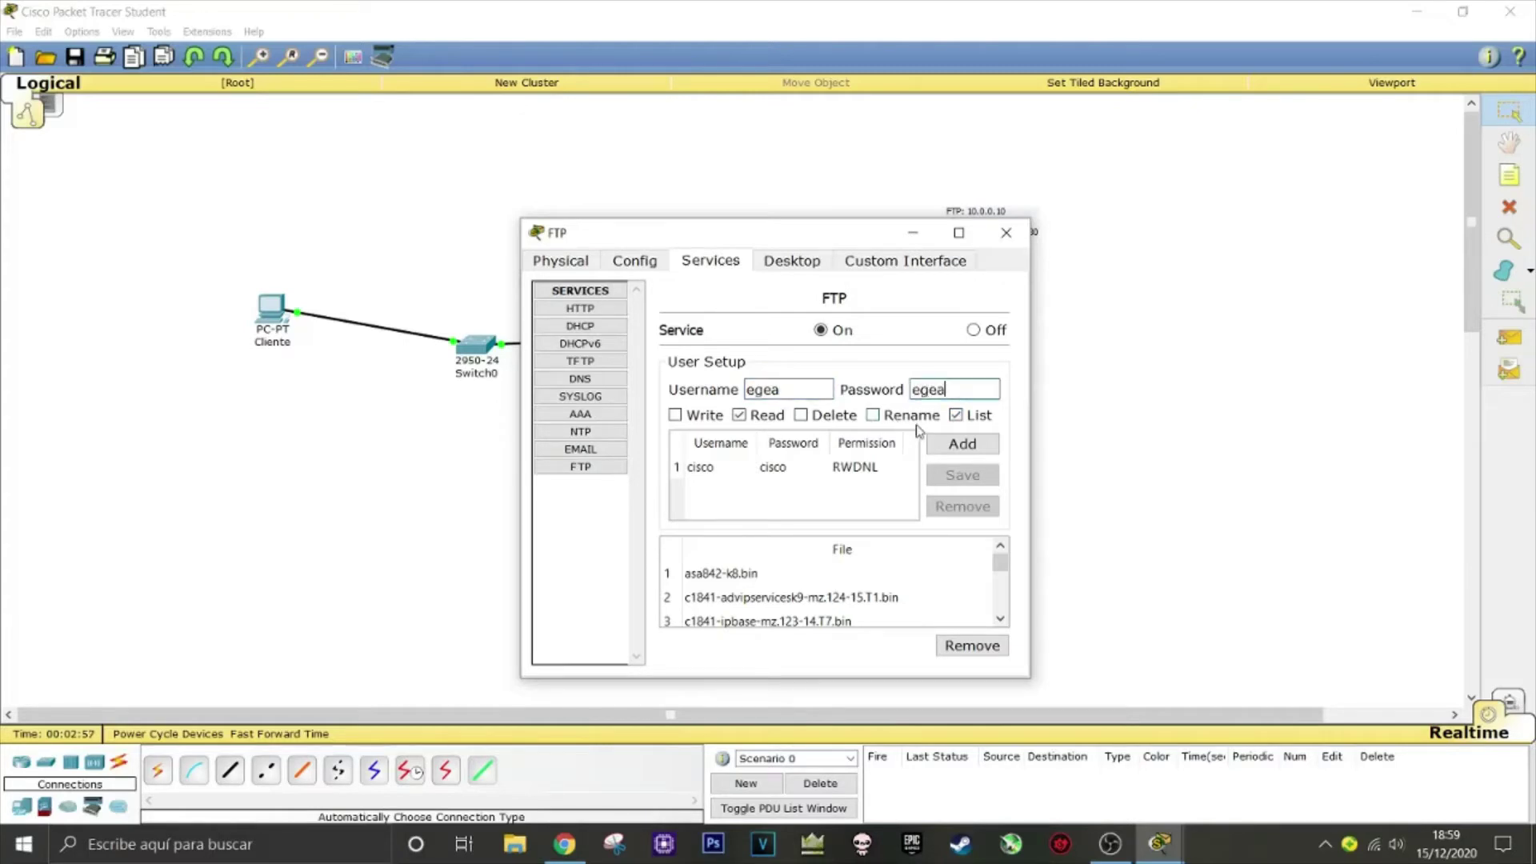
left_click(962, 444)
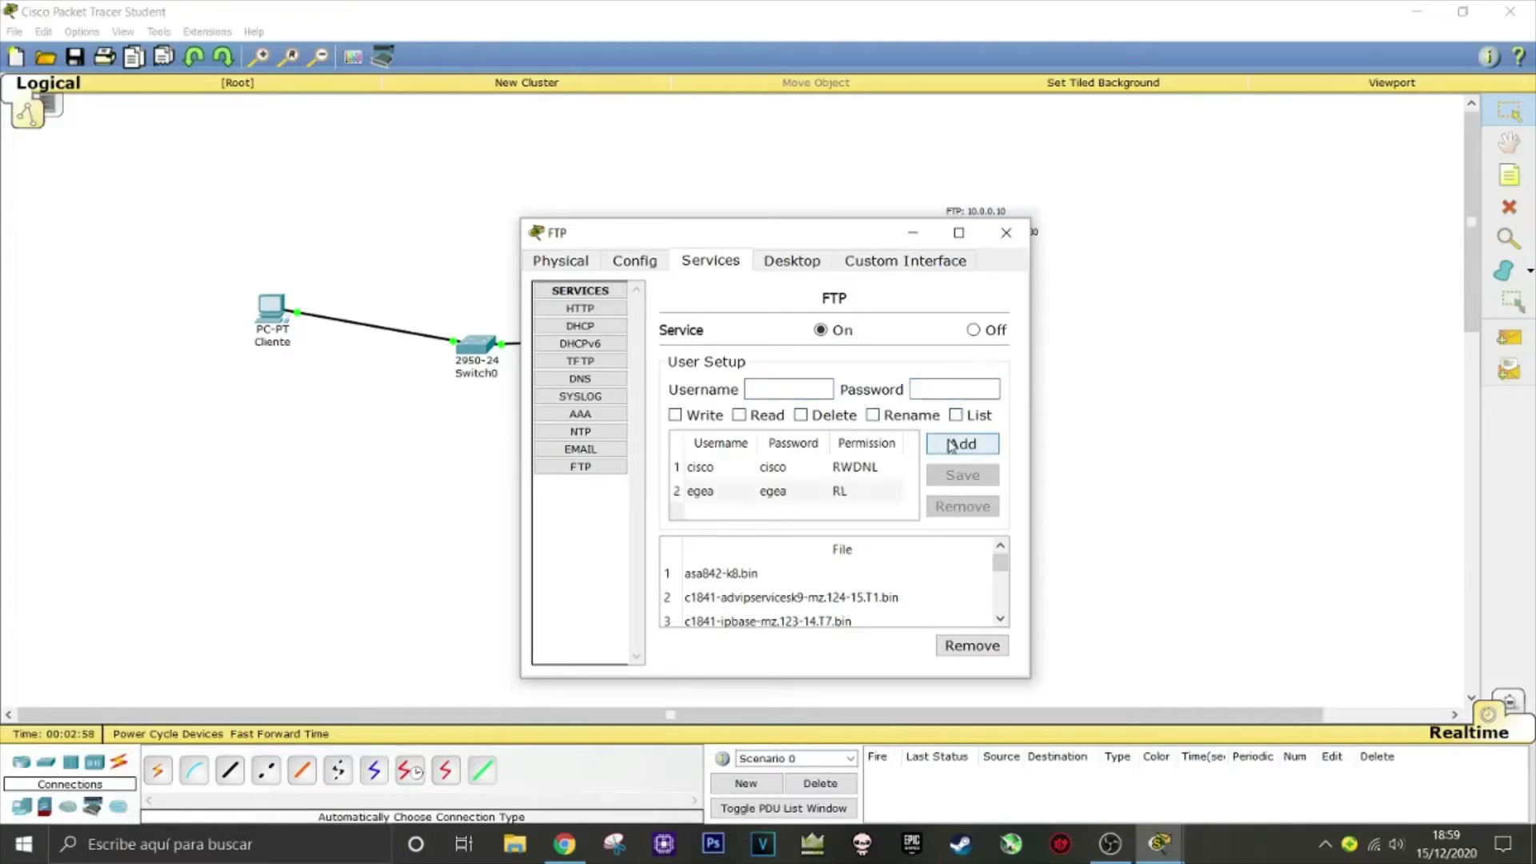
Add another FTP user with Write, Read, Delete, Rename and List permissions, then close the server
left_click(788, 395)
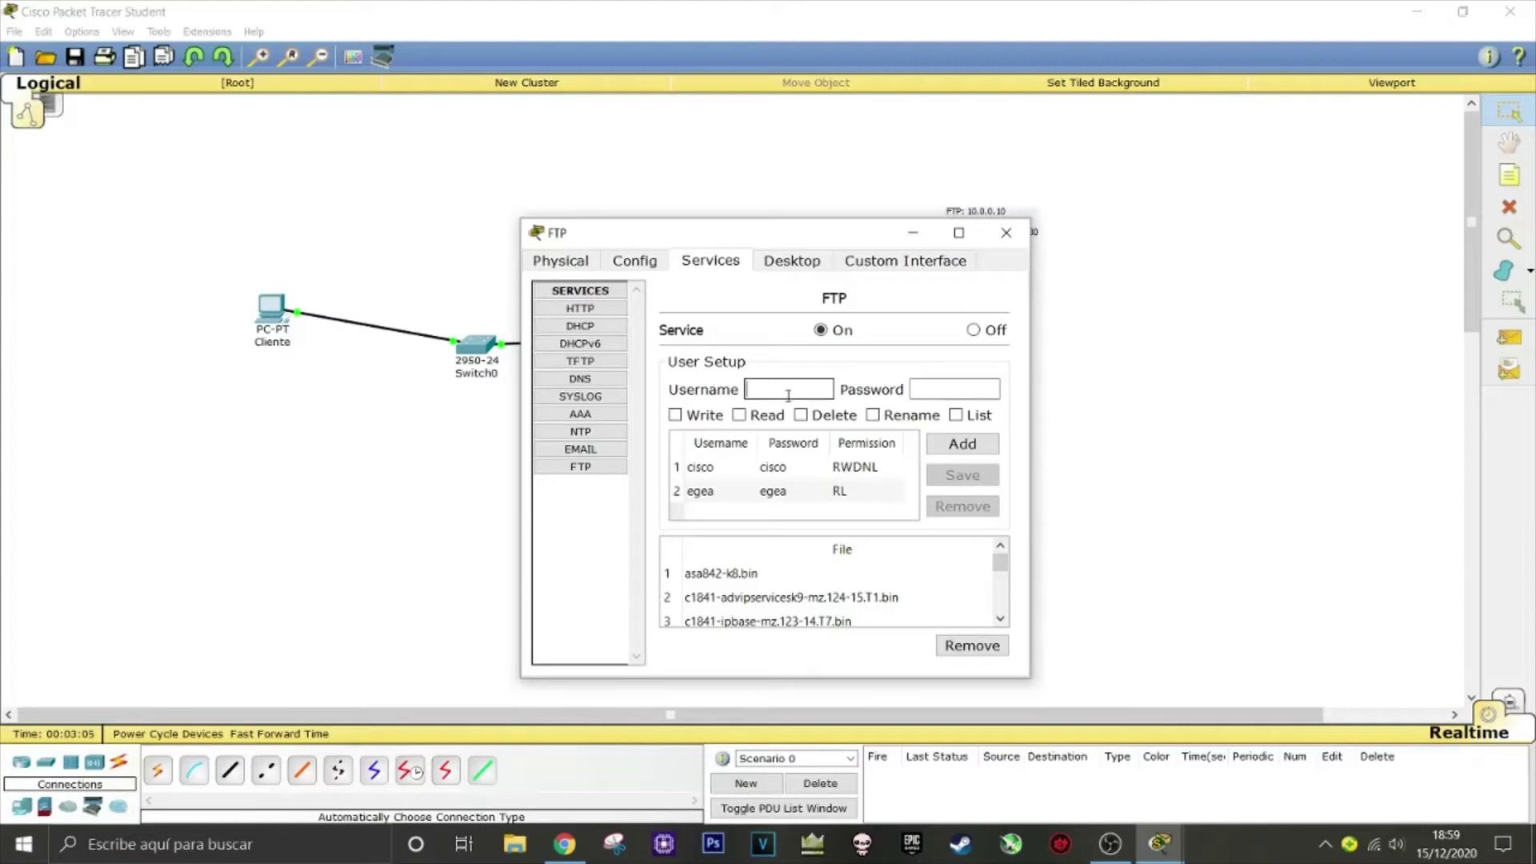
left_click(740, 415)
left_click(686, 416)
left_click(801, 416)
left_click(874, 415)
left_click(956, 415)
left_click(811, 390)
type("miguel")
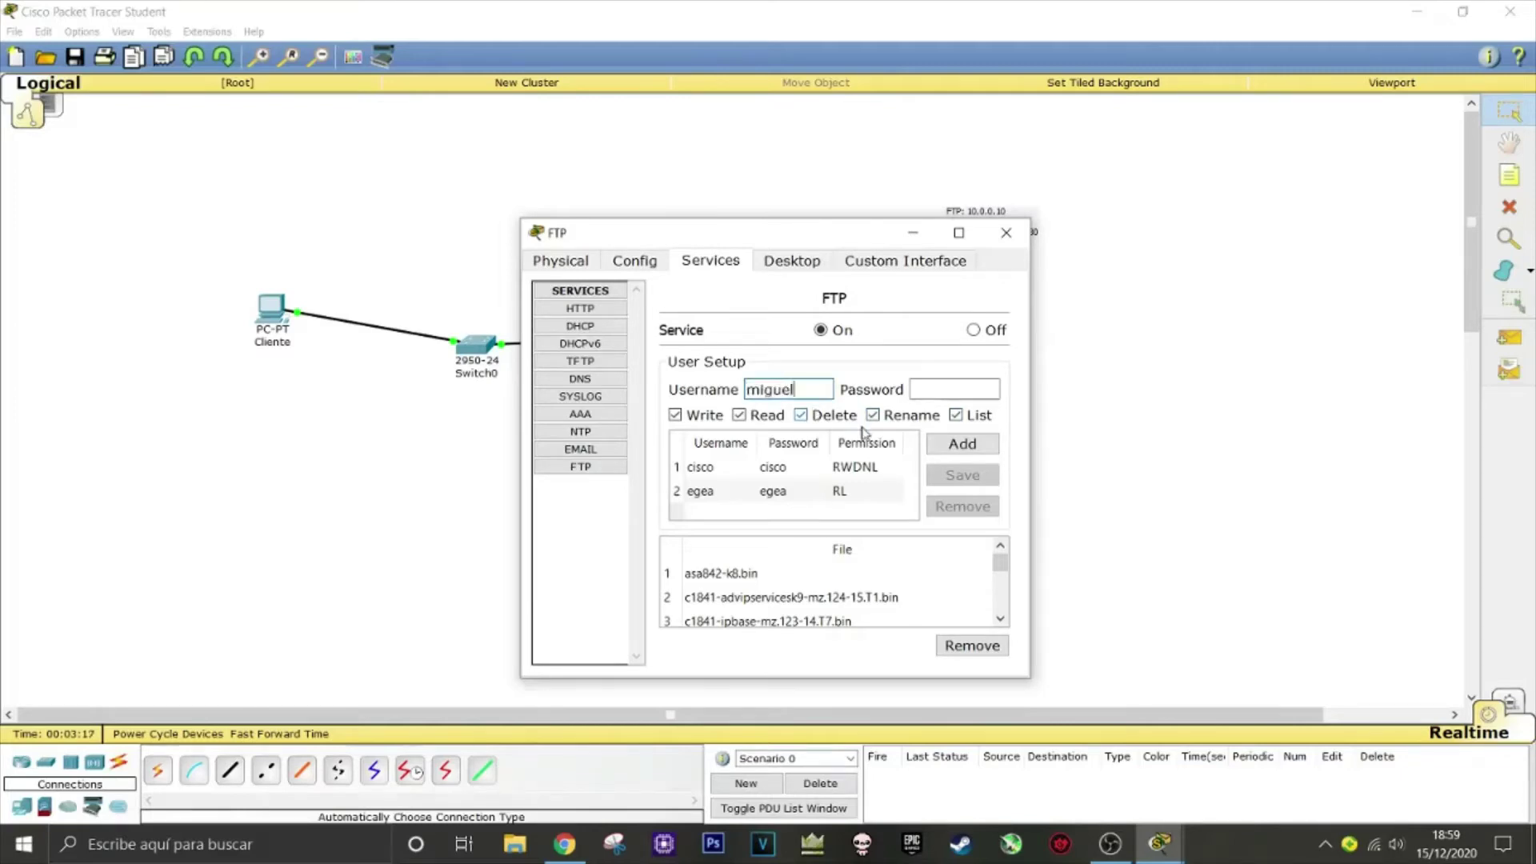
left_click(938, 390)
type("miguel")
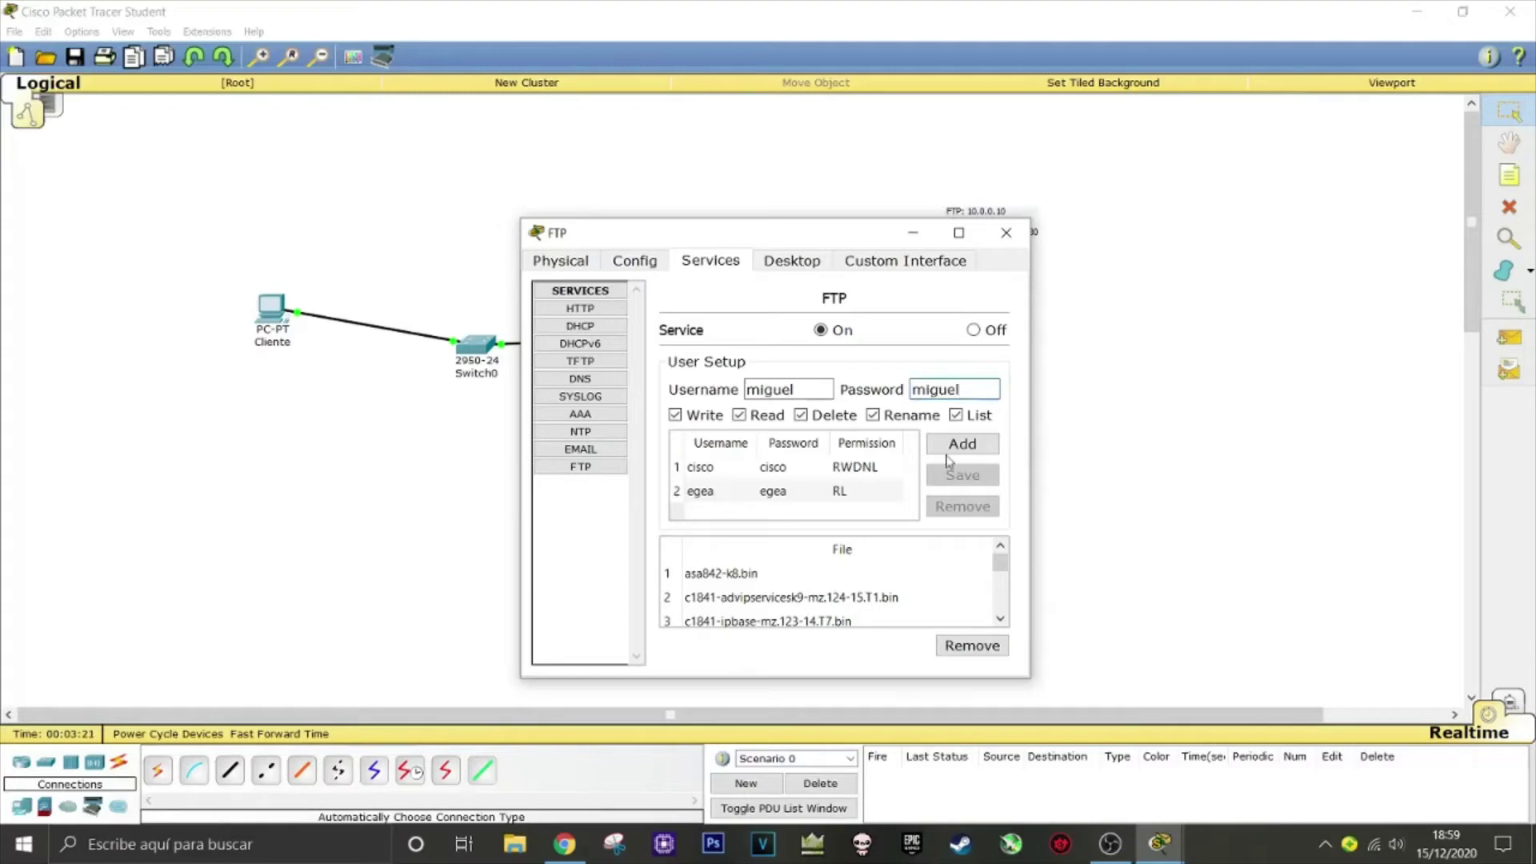
left_click(962, 443)
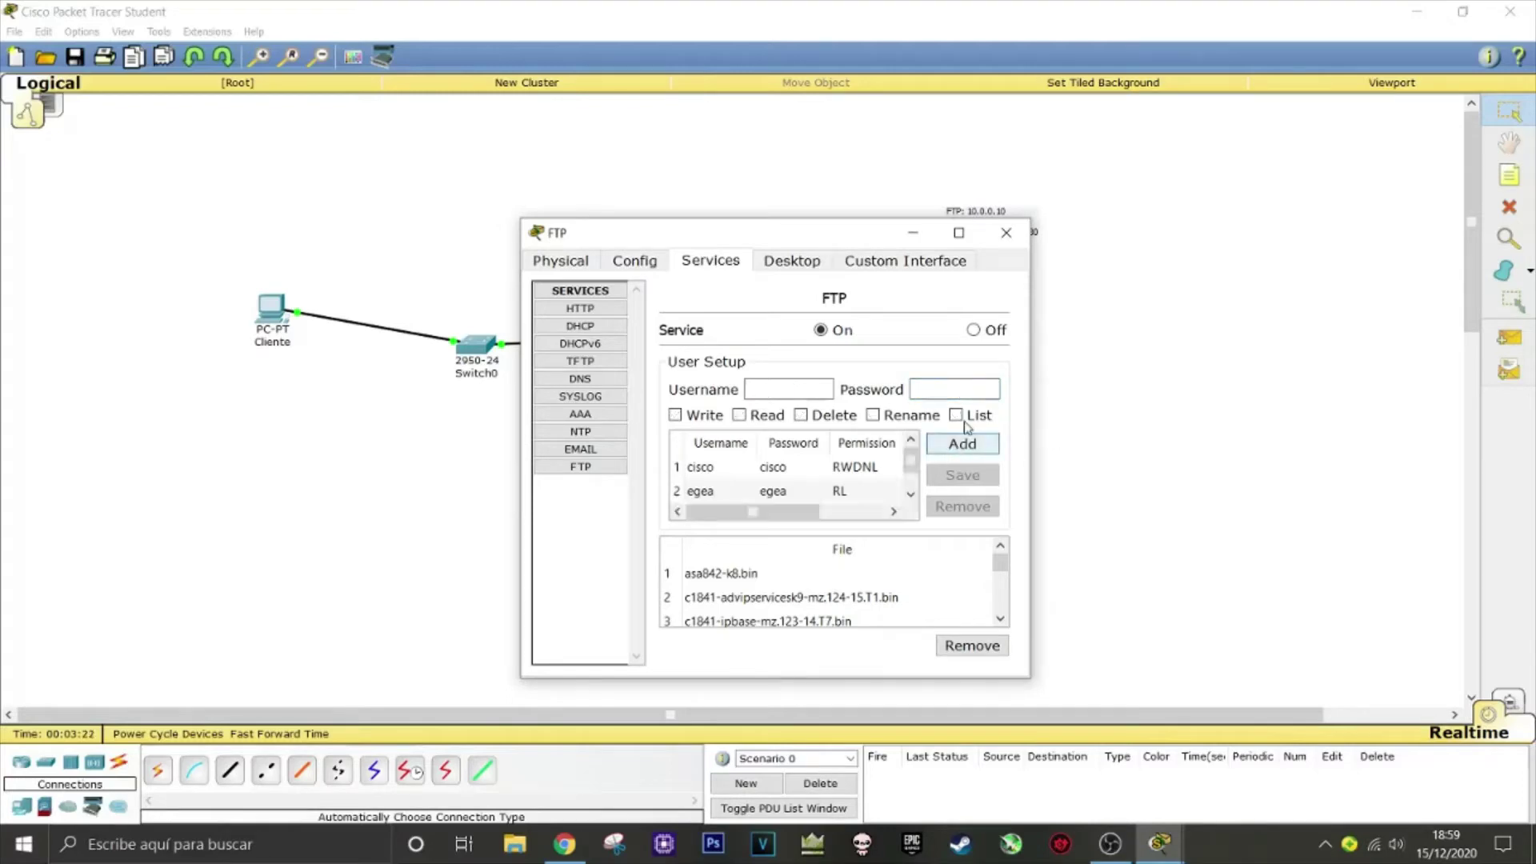
left_click(1029, 233)
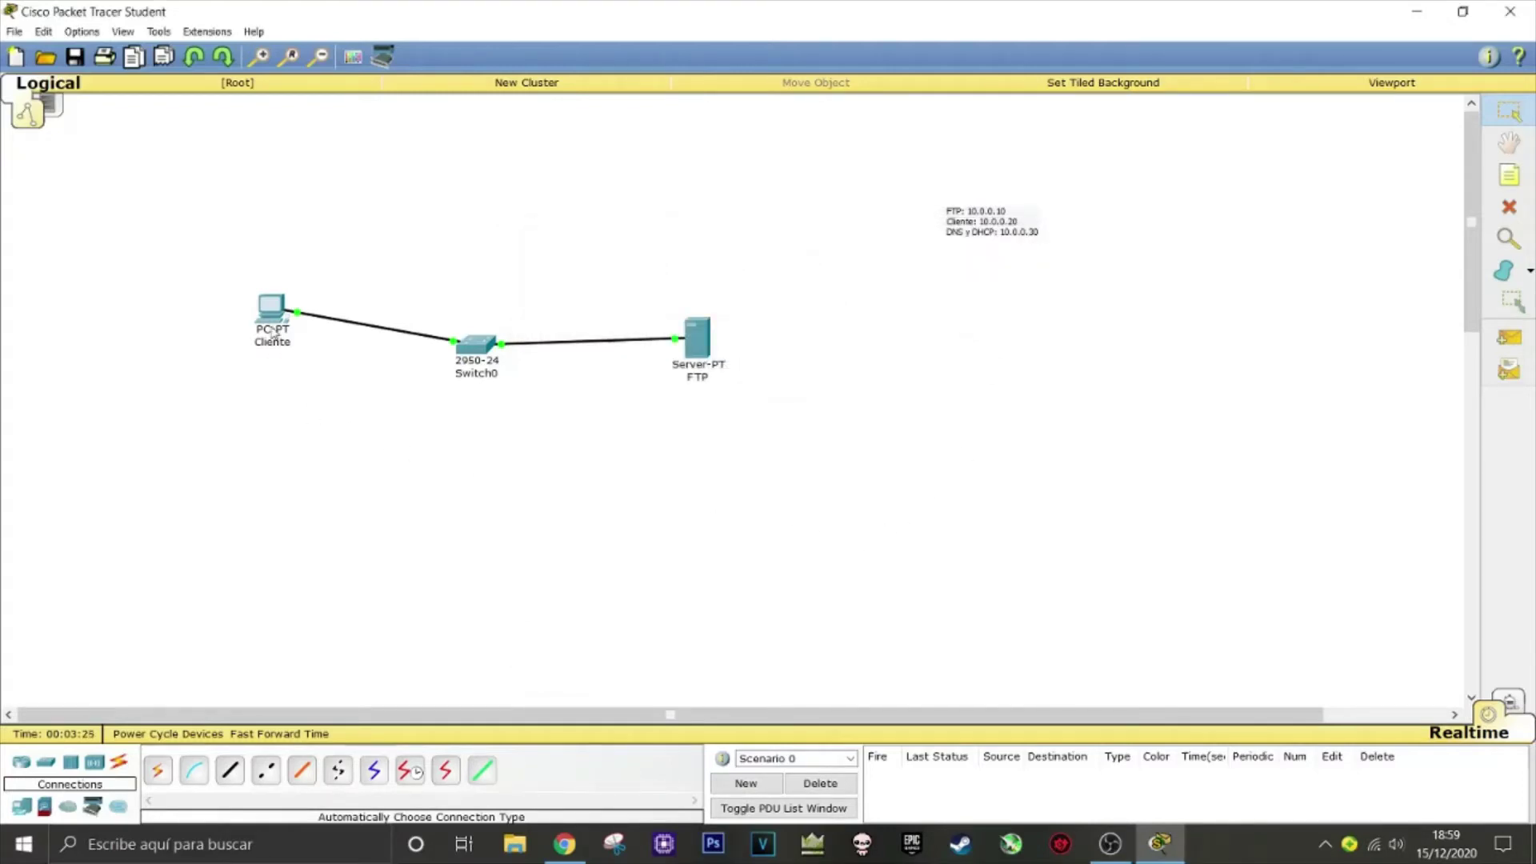
From Cliente's Command Prompt, run ping 10.0.0.10 and get 4 of 4 replies
mouse_move(273, 331)
left_click(266, 309)
left_click(719, 265)
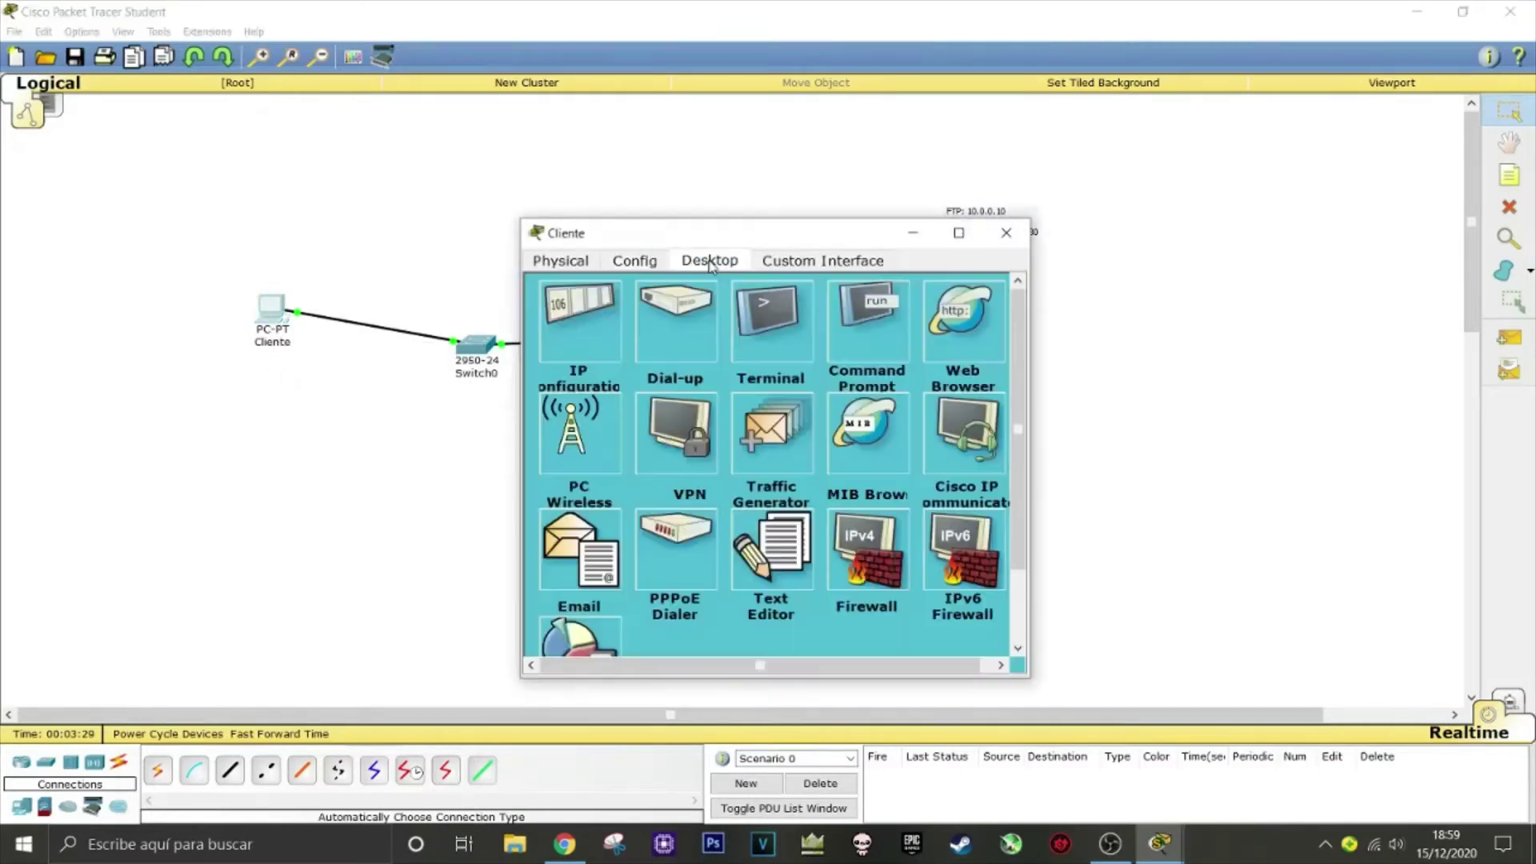
left_click(875, 323)
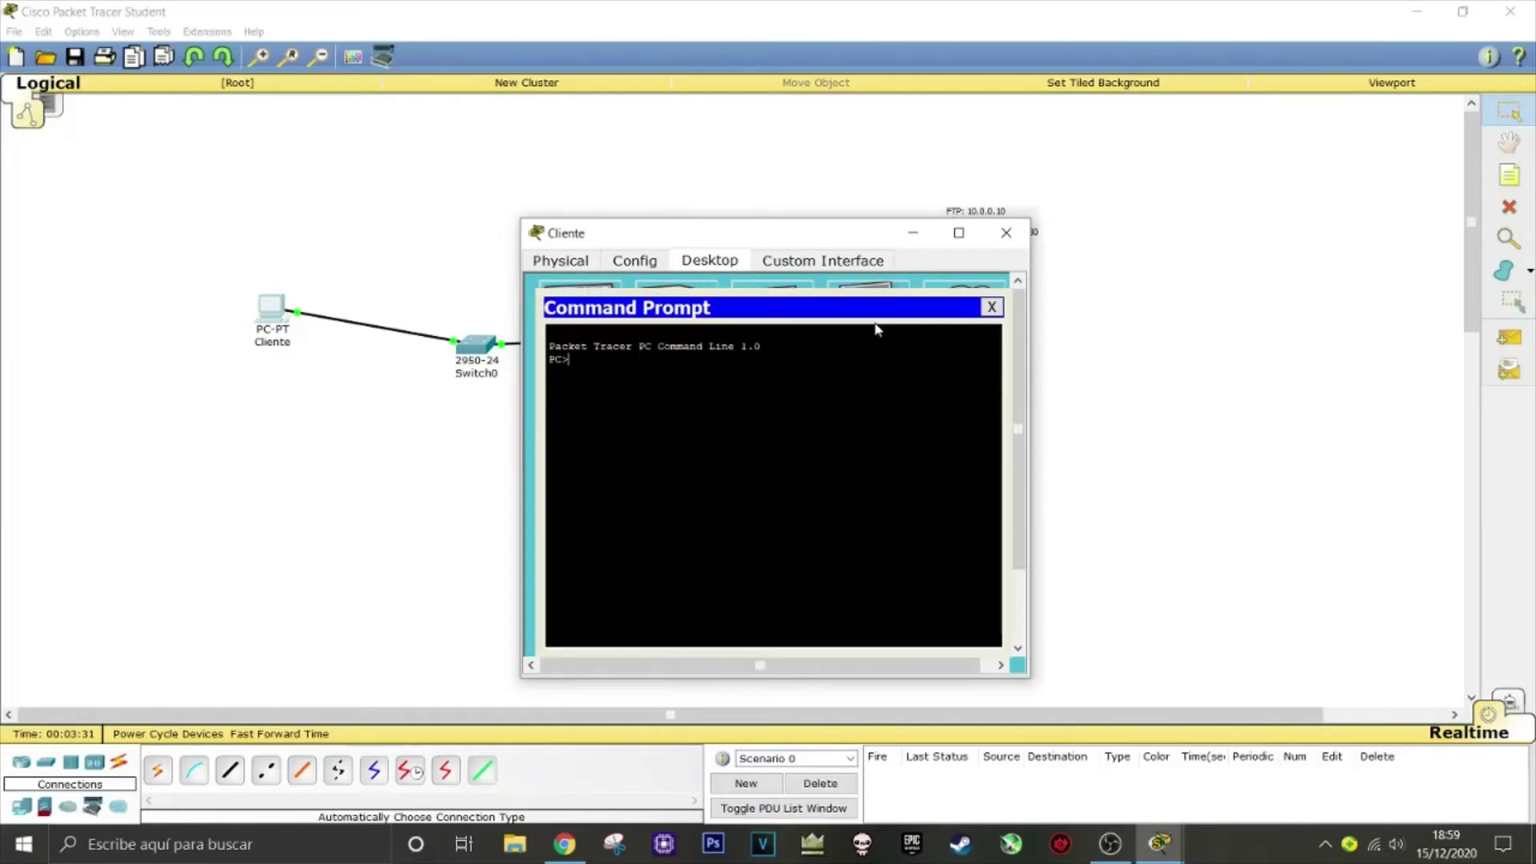
type("ping 10.0.0.10")
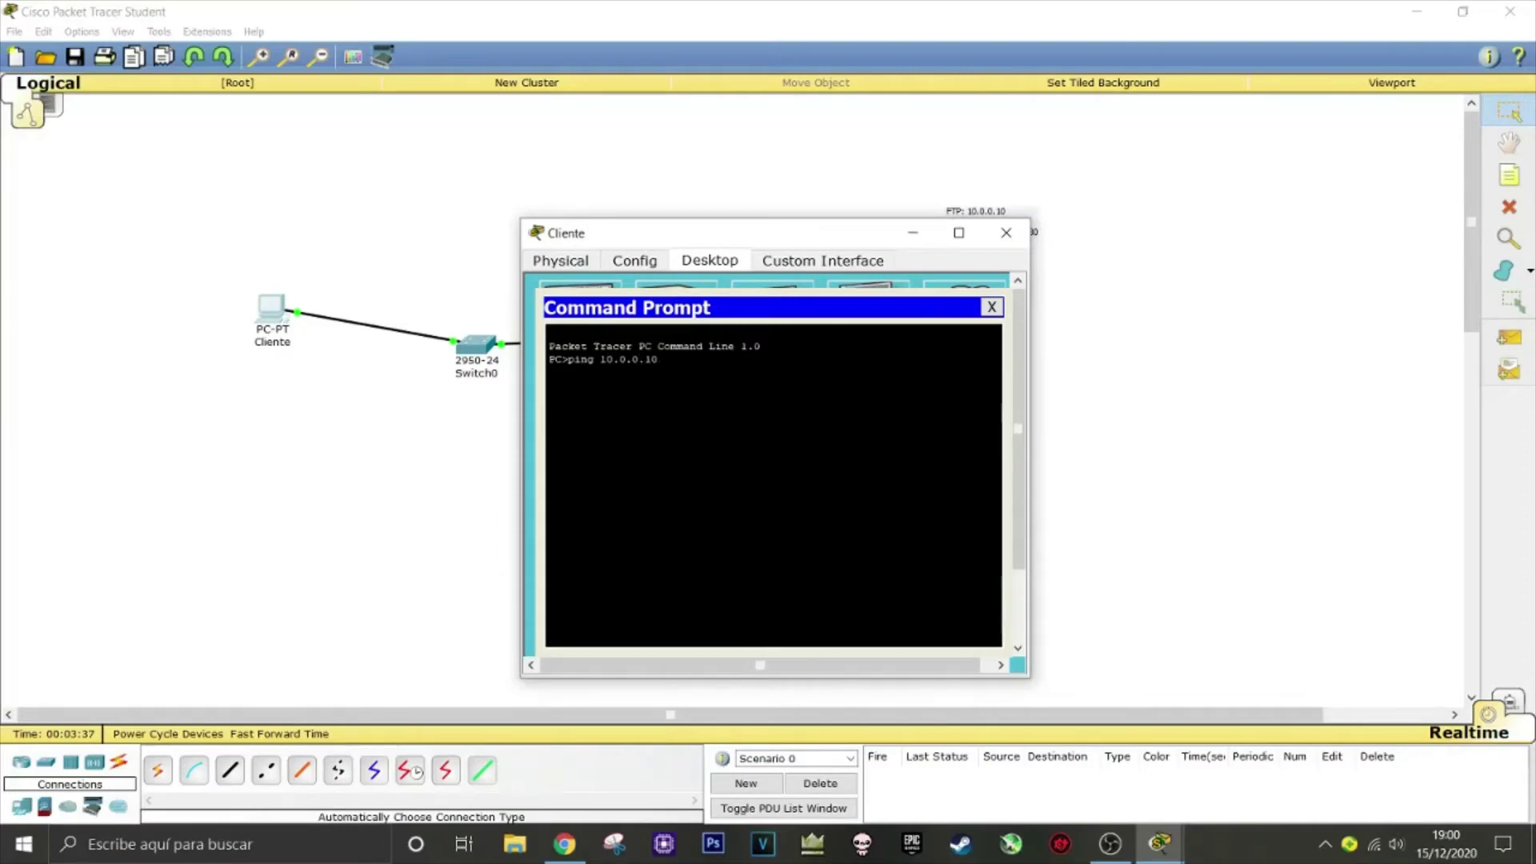
key("Return")
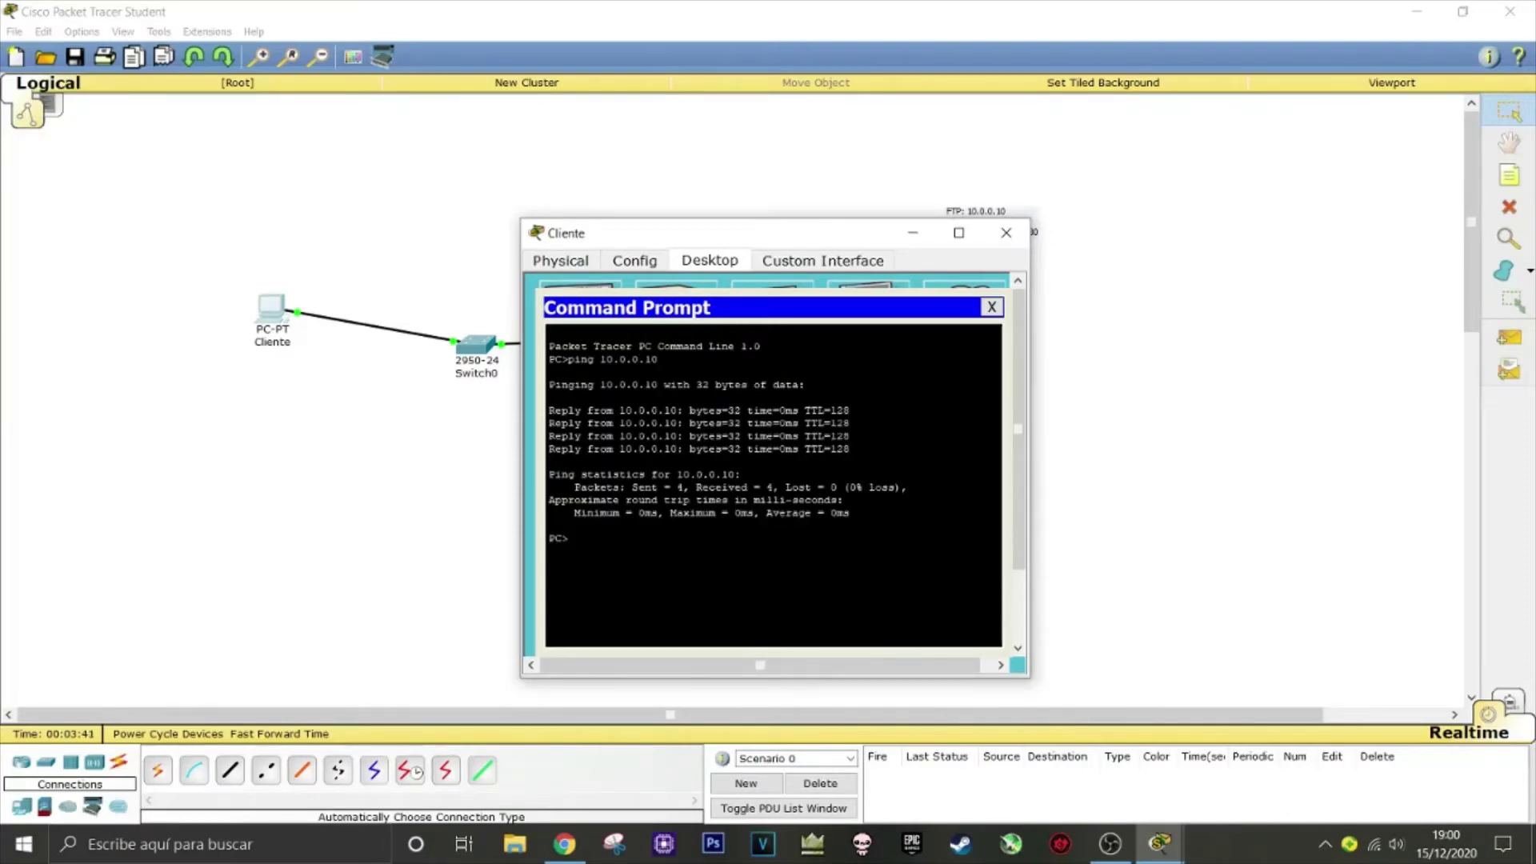
left_click(992, 308)
From the FTP server's Command Prompt, run ping 10.0.0.20 and confirm 4 of 4 replies
left_click(1006, 235)
left_click(698, 339)
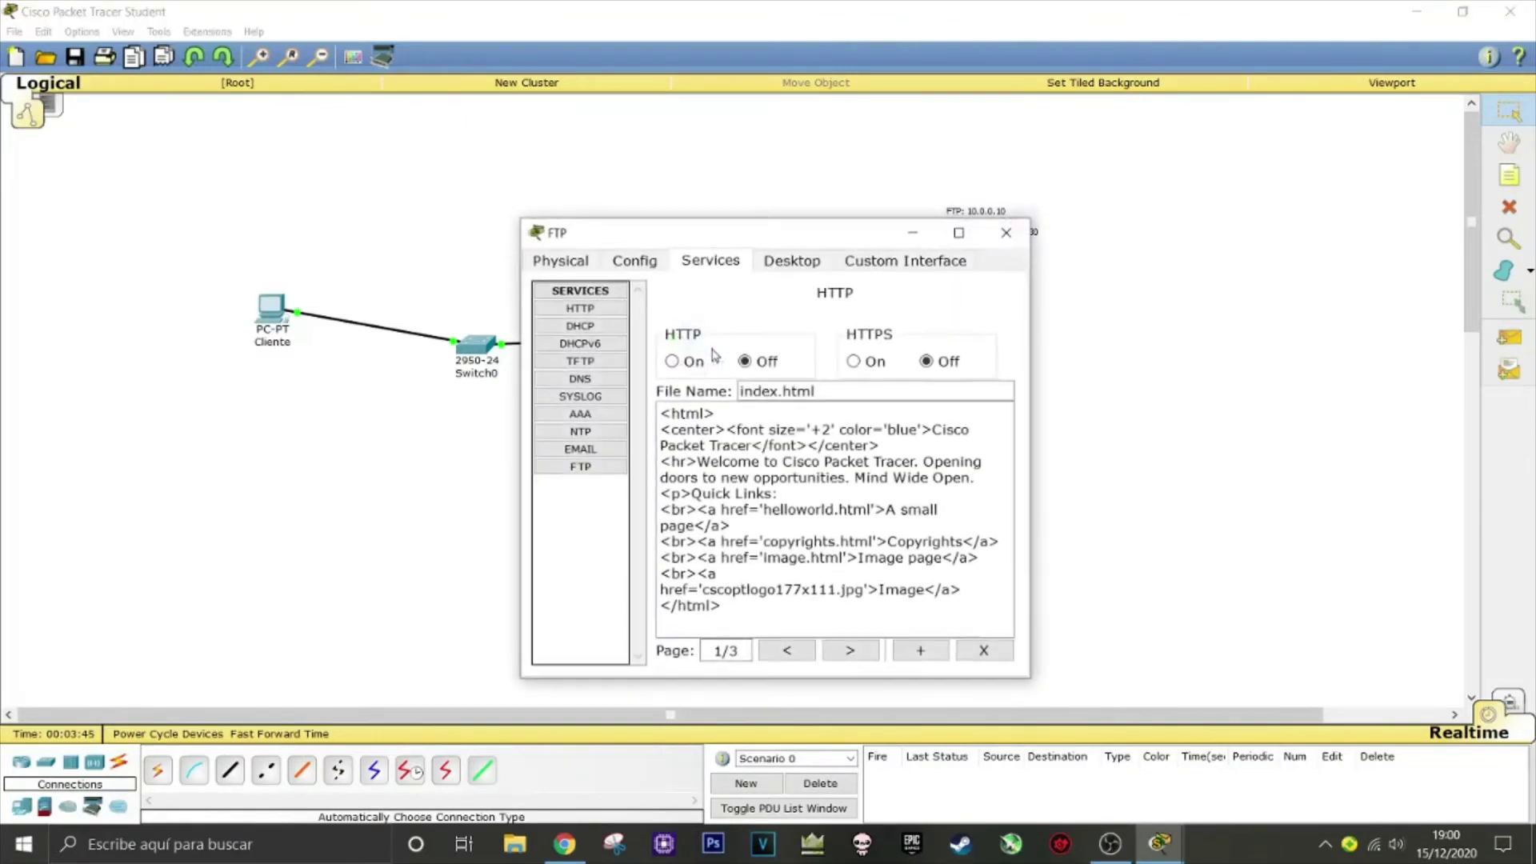
left_click(792, 262)
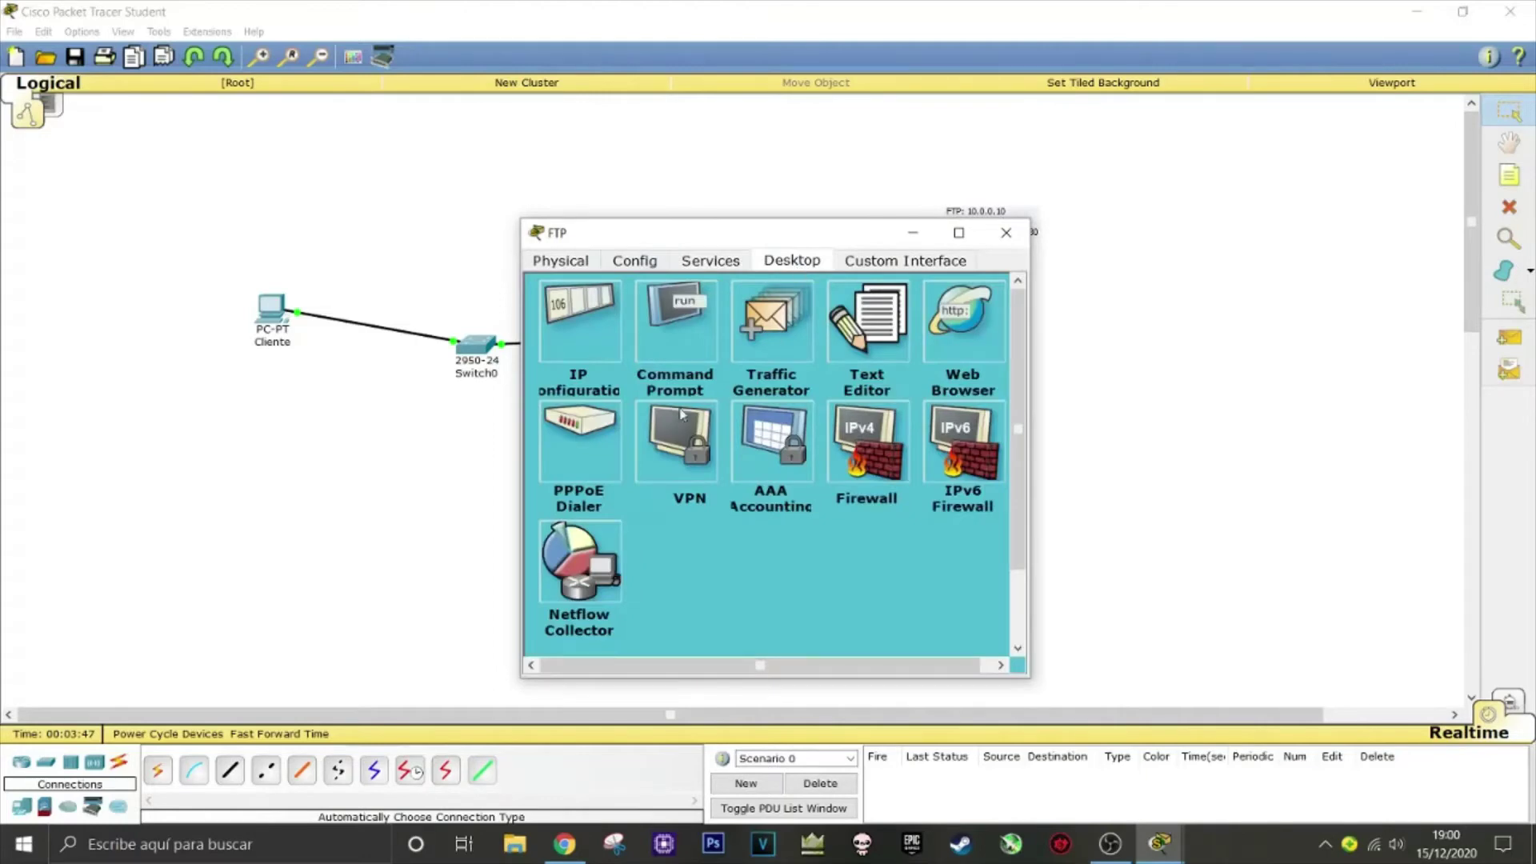
left_click(680, 329)
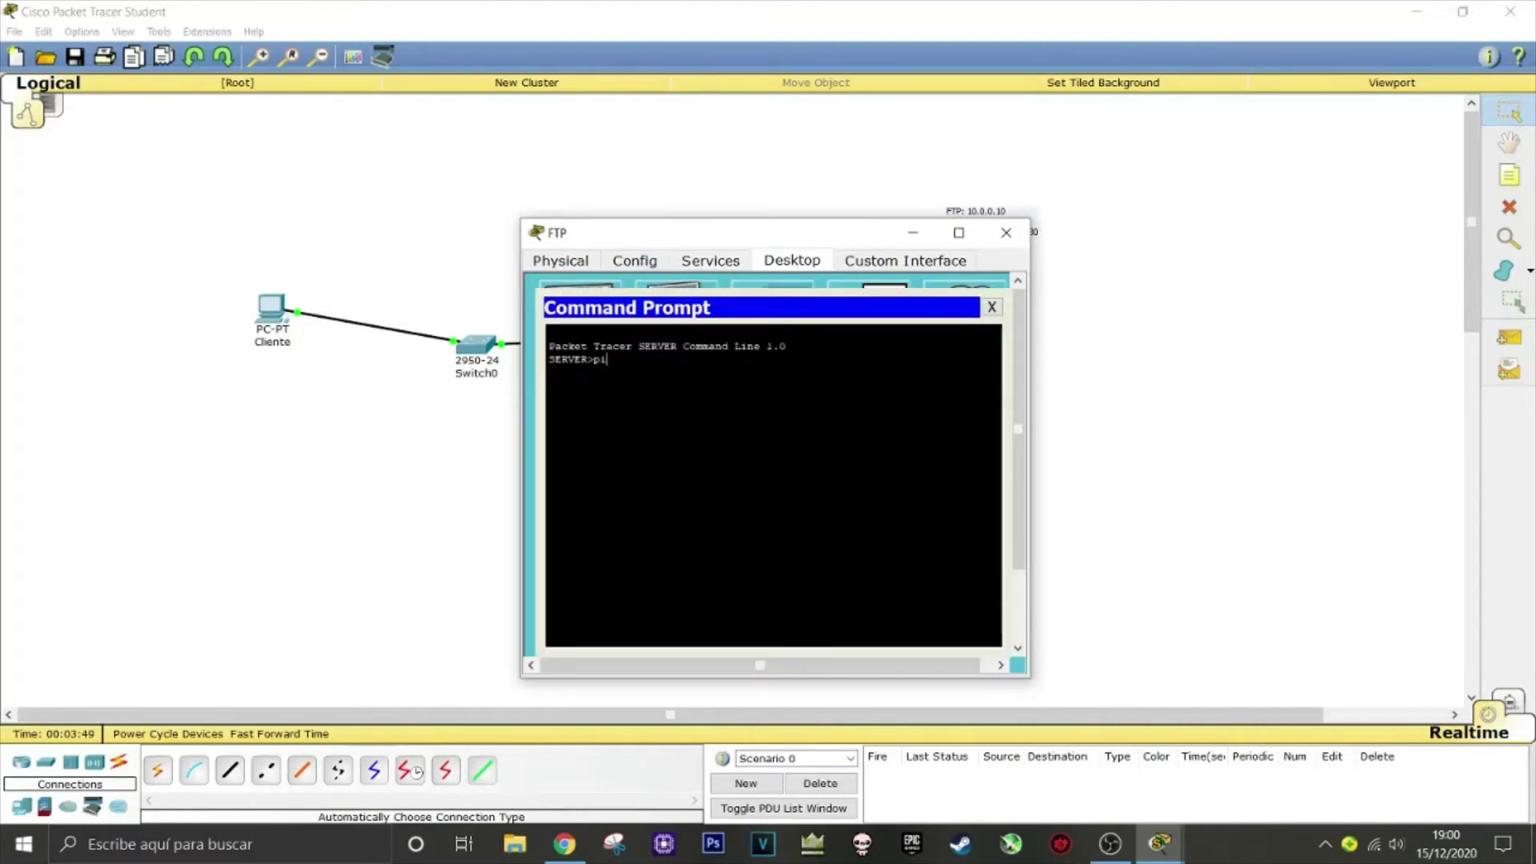
type("ping 10.0.0.20")
key("Return")
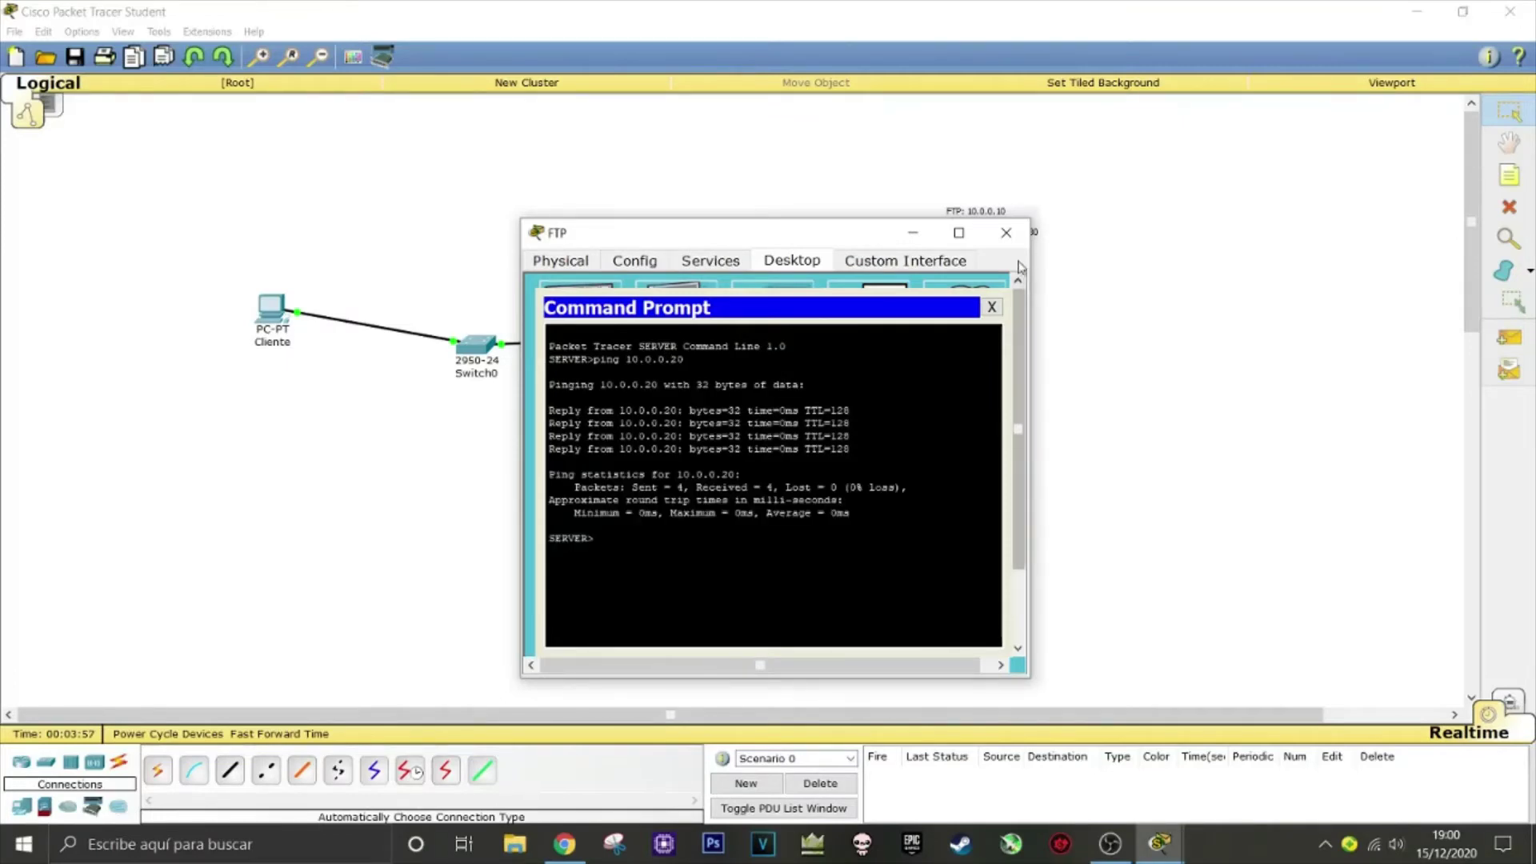
left_click(992, 307)
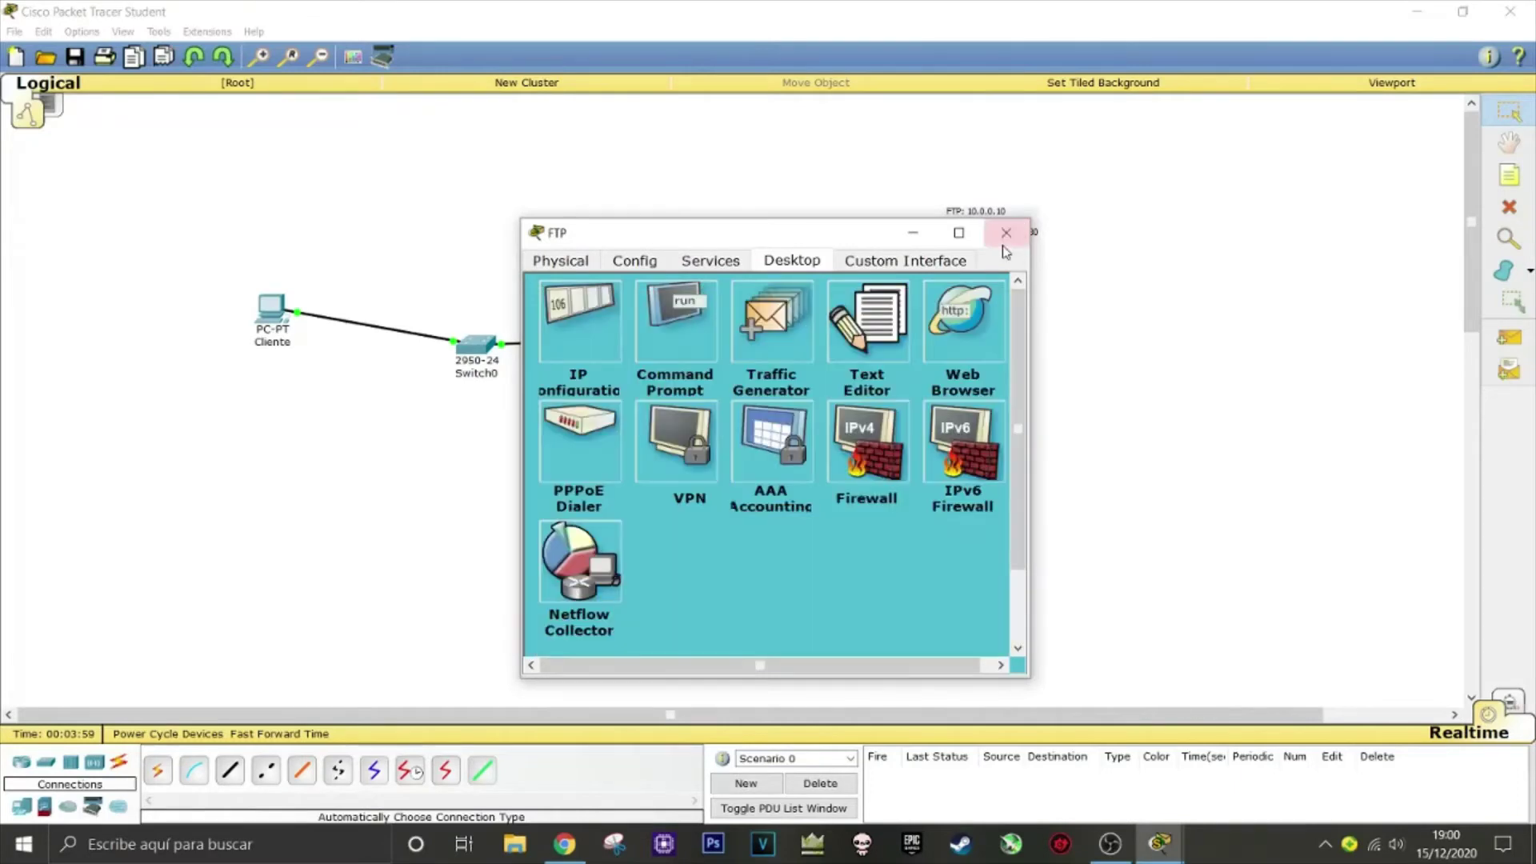
left_click(1007, 232)
Reopen Cliente's Command Prompt with ftp 10.0.0.10 entered
left_click(269, 325)
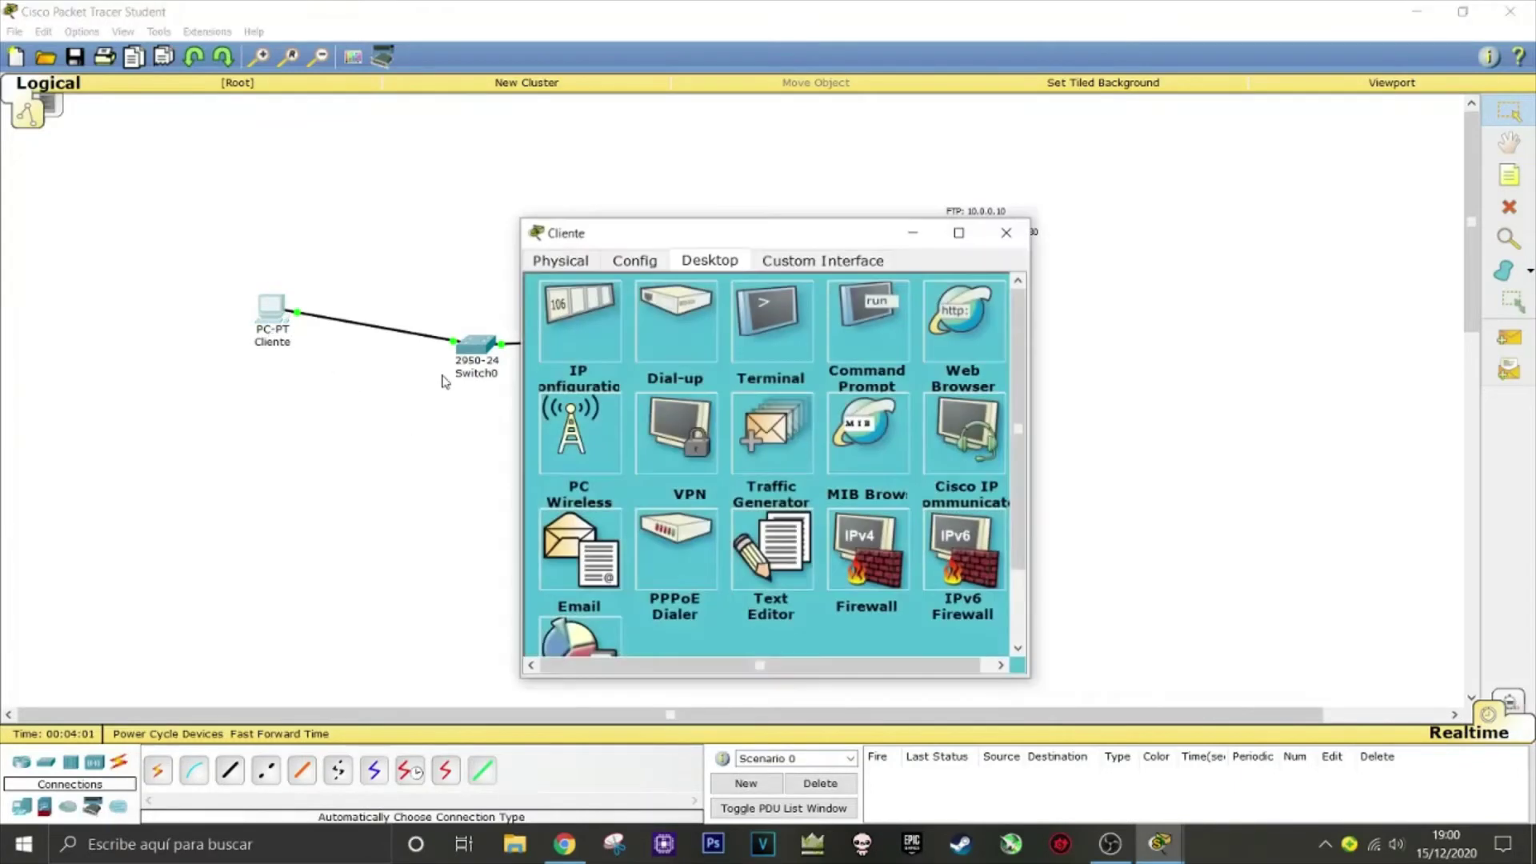
left_click(879, 334)
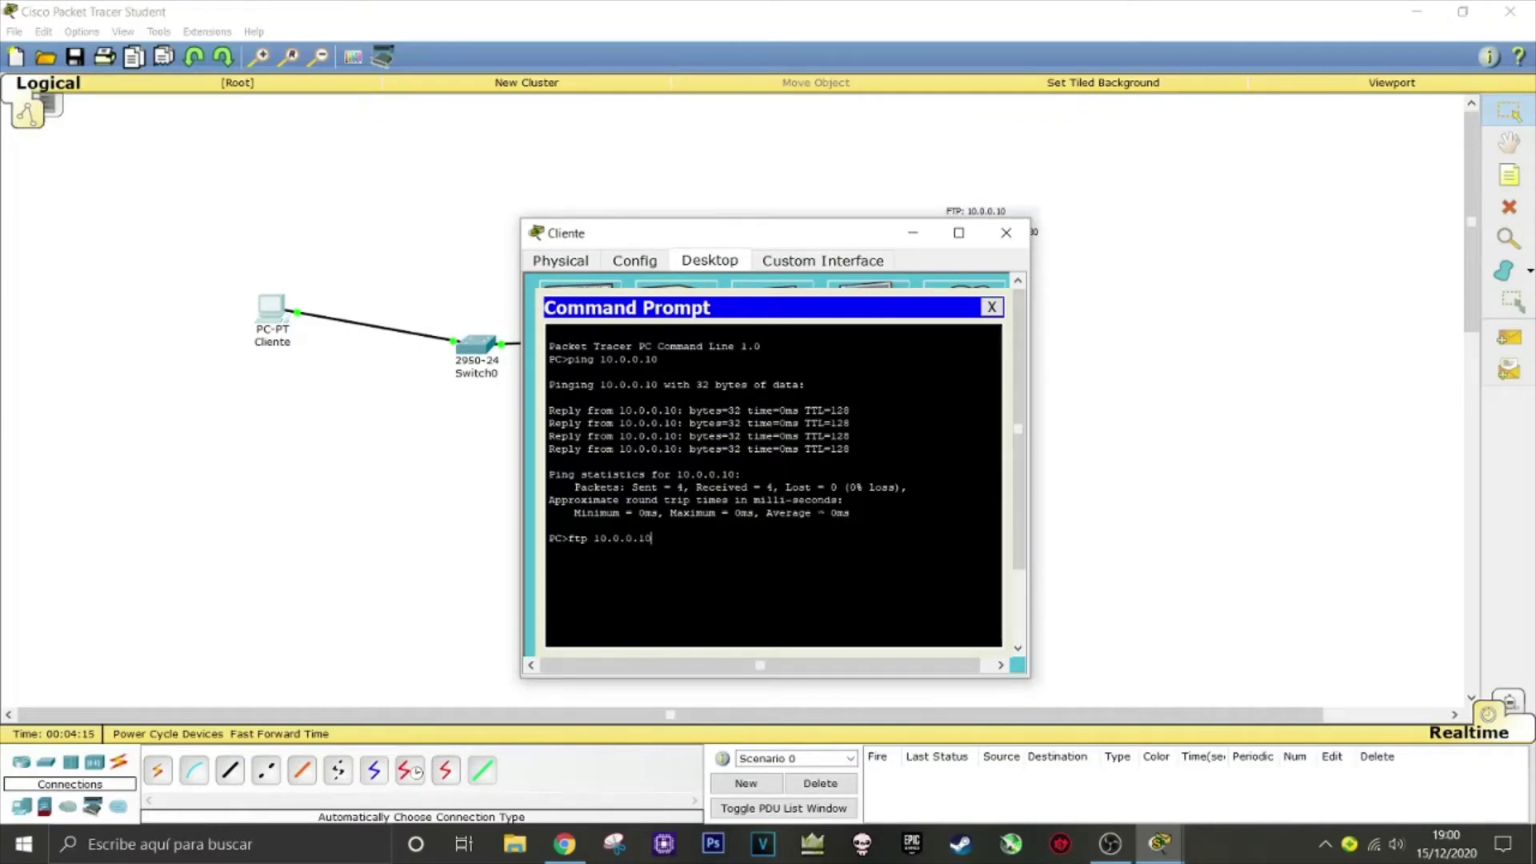
Connect to 10.0.0.10 over FTP, log in, and list the server's files with dir
key("Return")
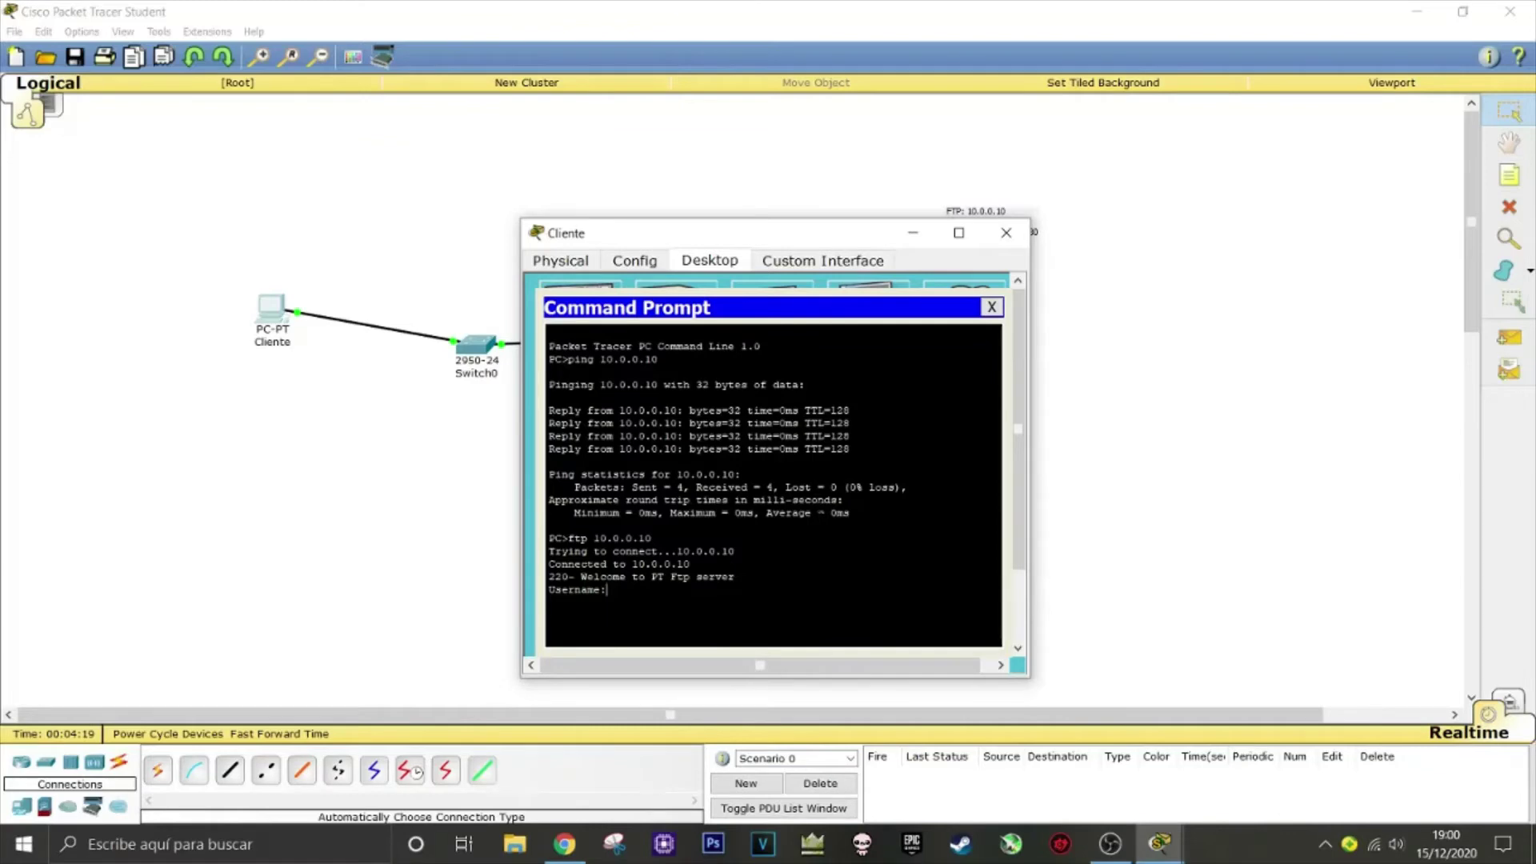
key("Return")
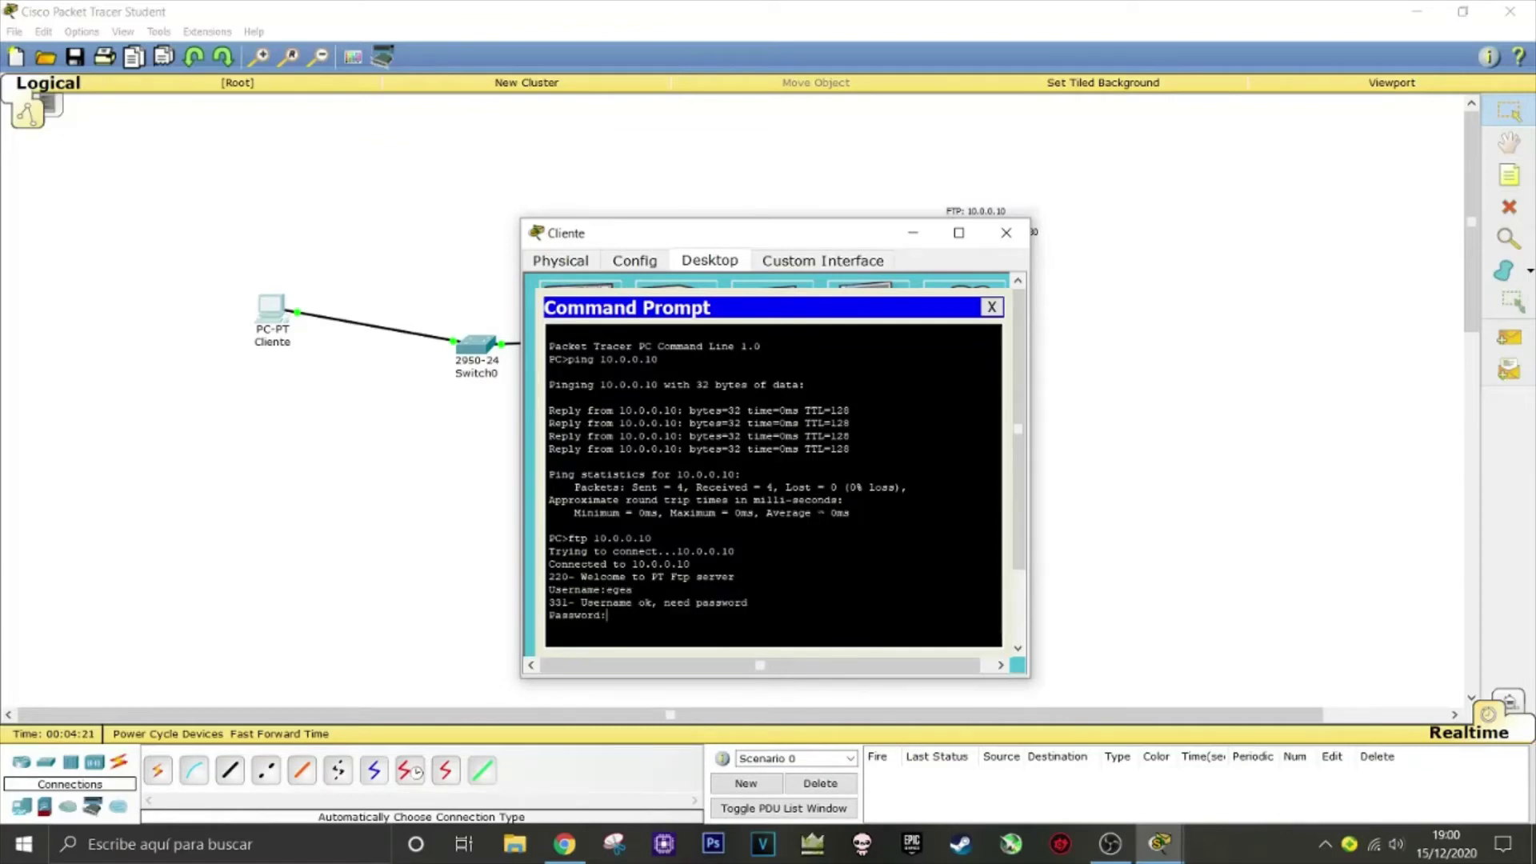
key("Return")
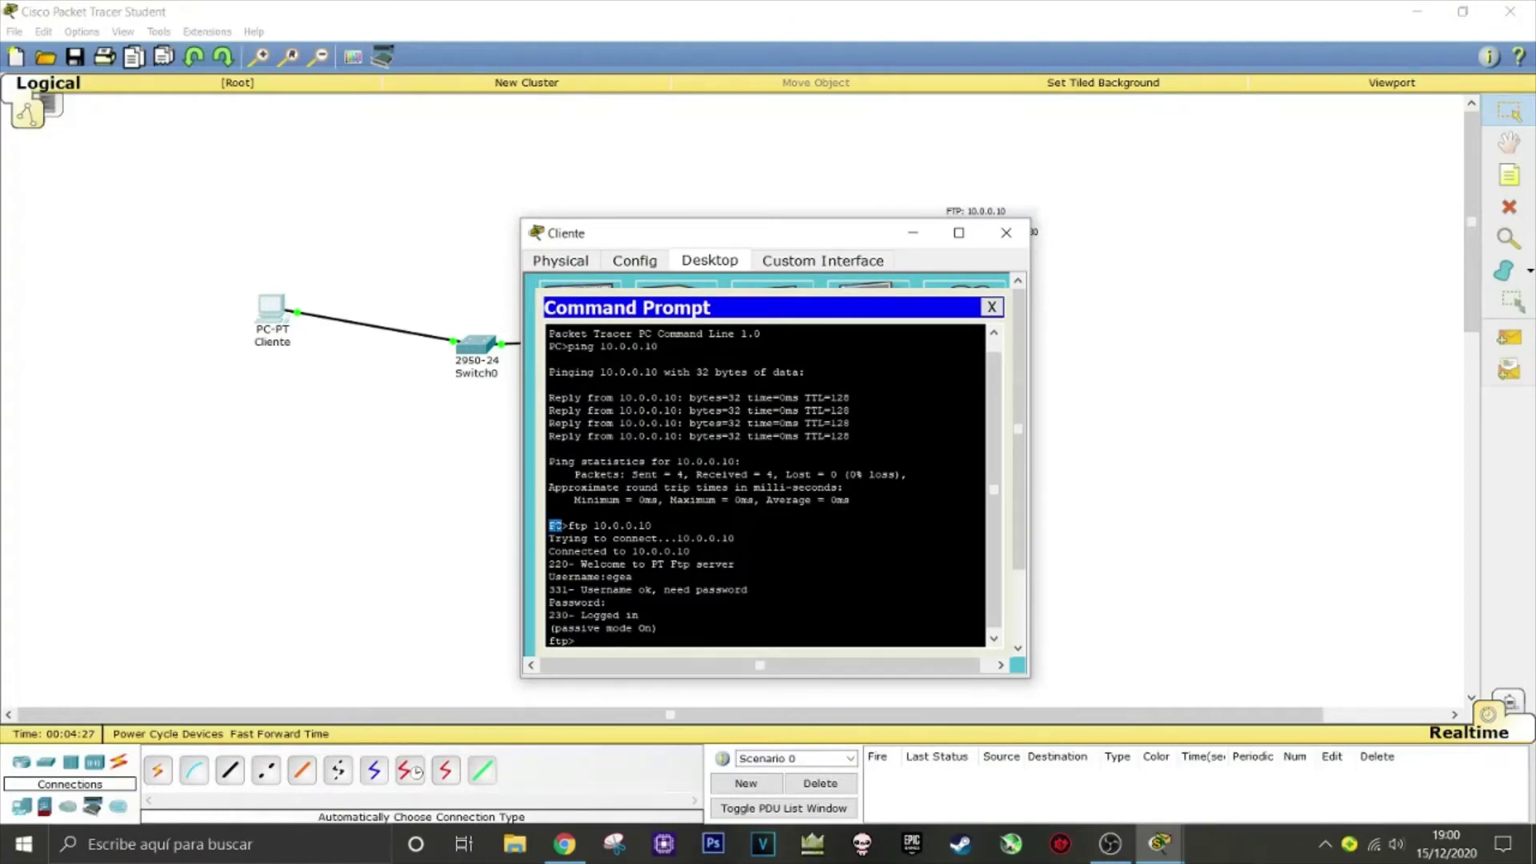
left_click_drag(549, 640, 573, 640)
left_click(564, 641)
type("dir")
key("Return")
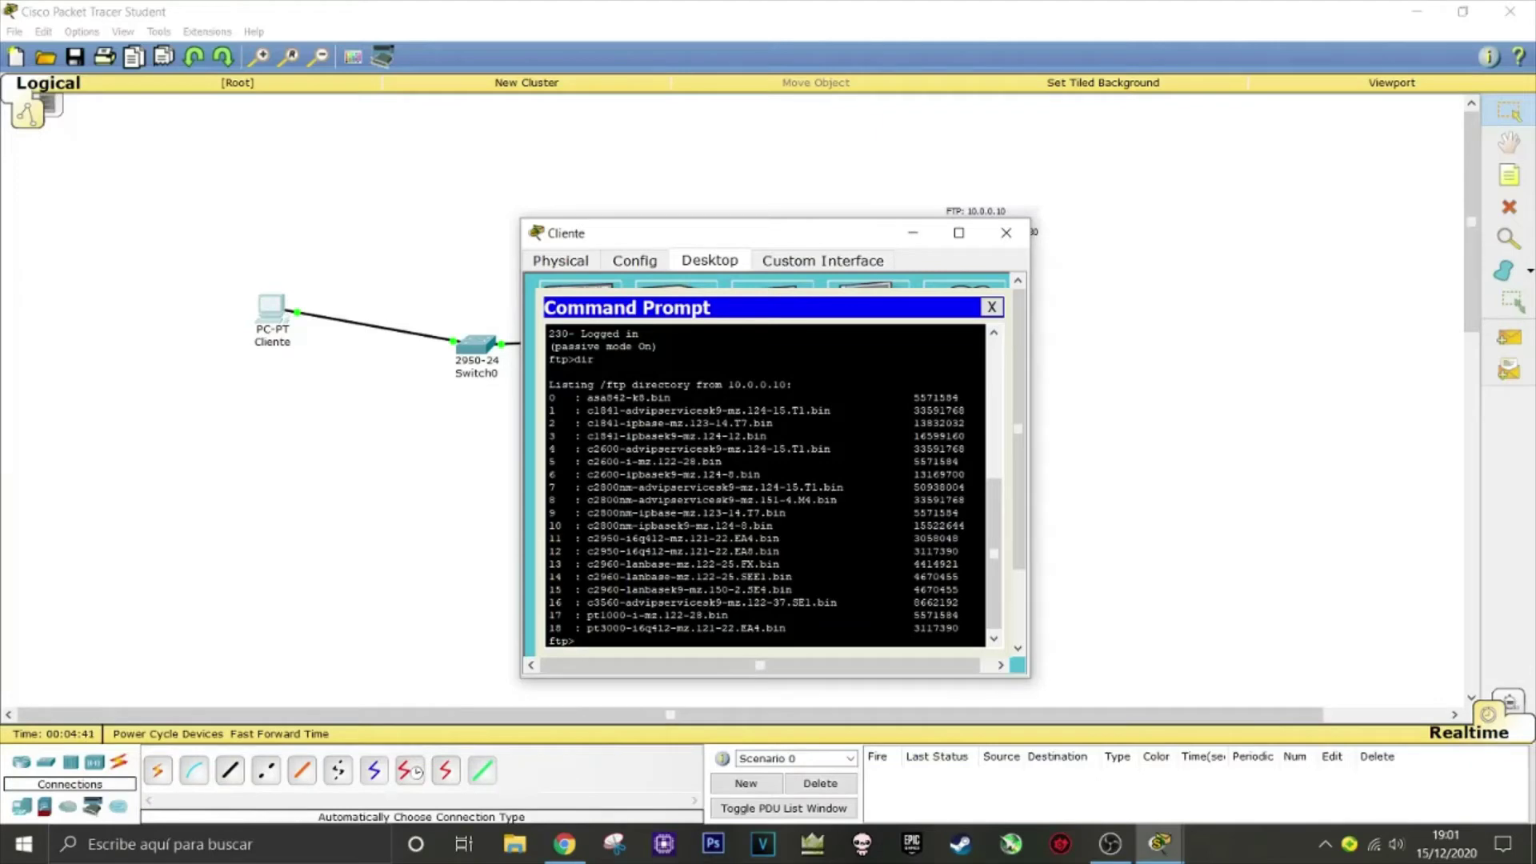
Download asa842-k8.bin with get, then quit the FTP session
type("get")
triple_click(660, 398)
left_click(661, 398)
type("asa842-k8.bin")
key("Return")
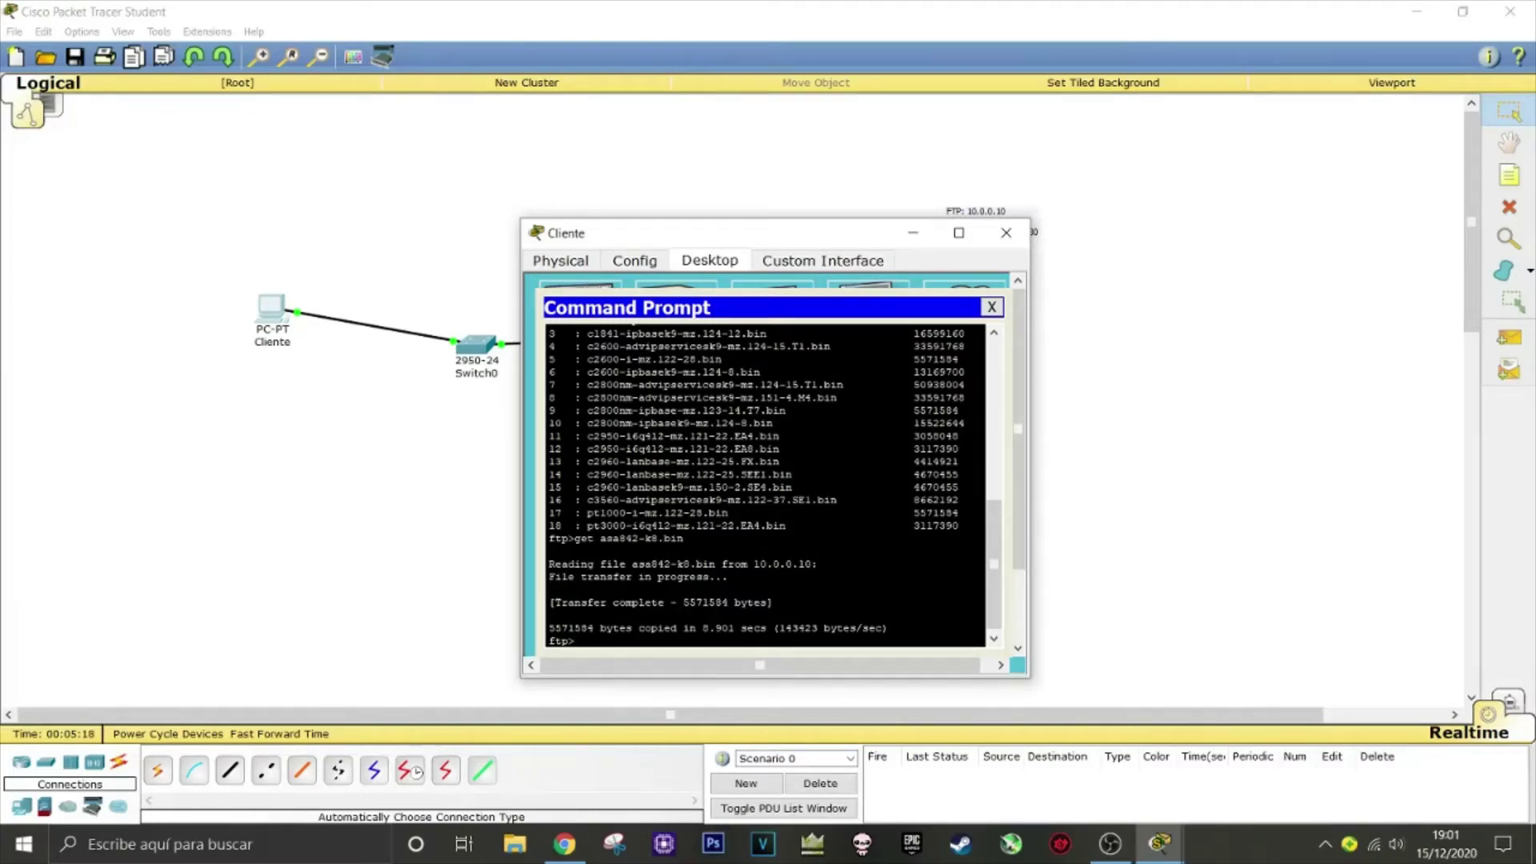
type("quit")
key("Return")
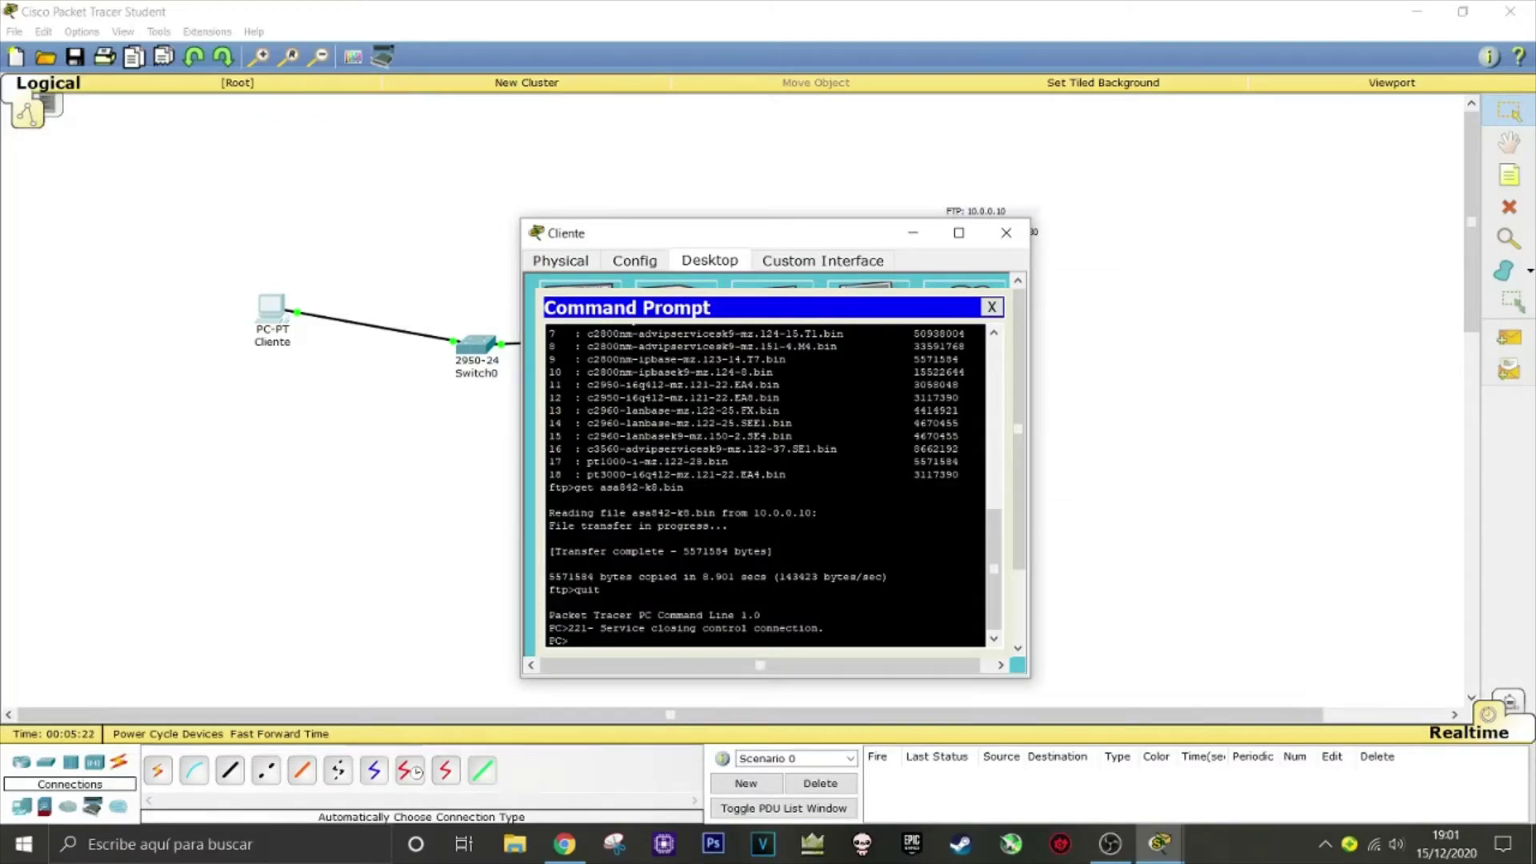
List Cliente's local files with dir and highlight the downloaded asa842-k8.bin
double_click(557, 641)
key("ctrl+c")
type("dir")
key("Return")
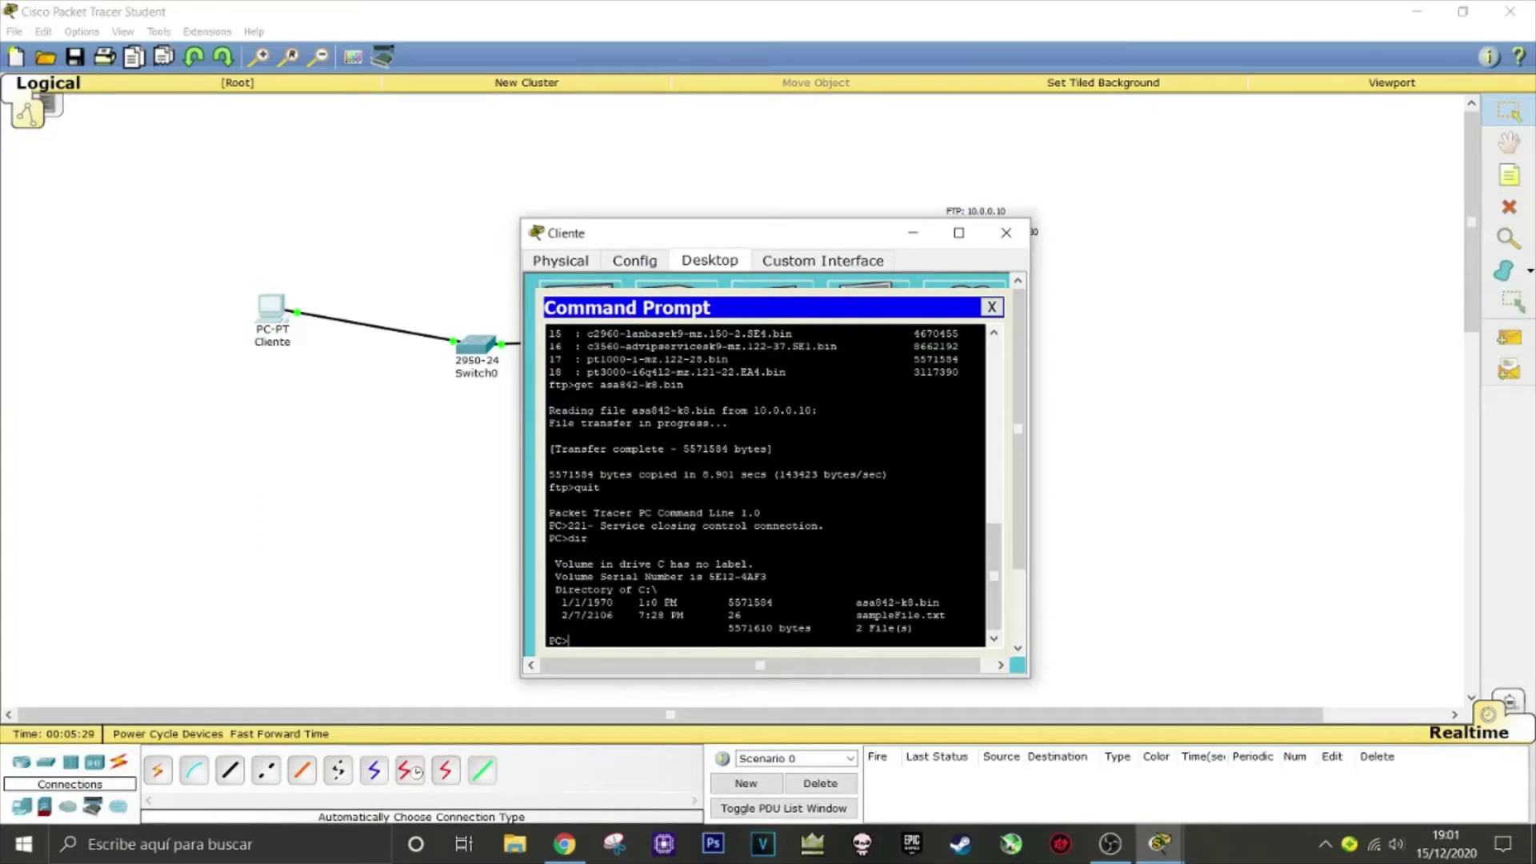
double_click(896, 602)
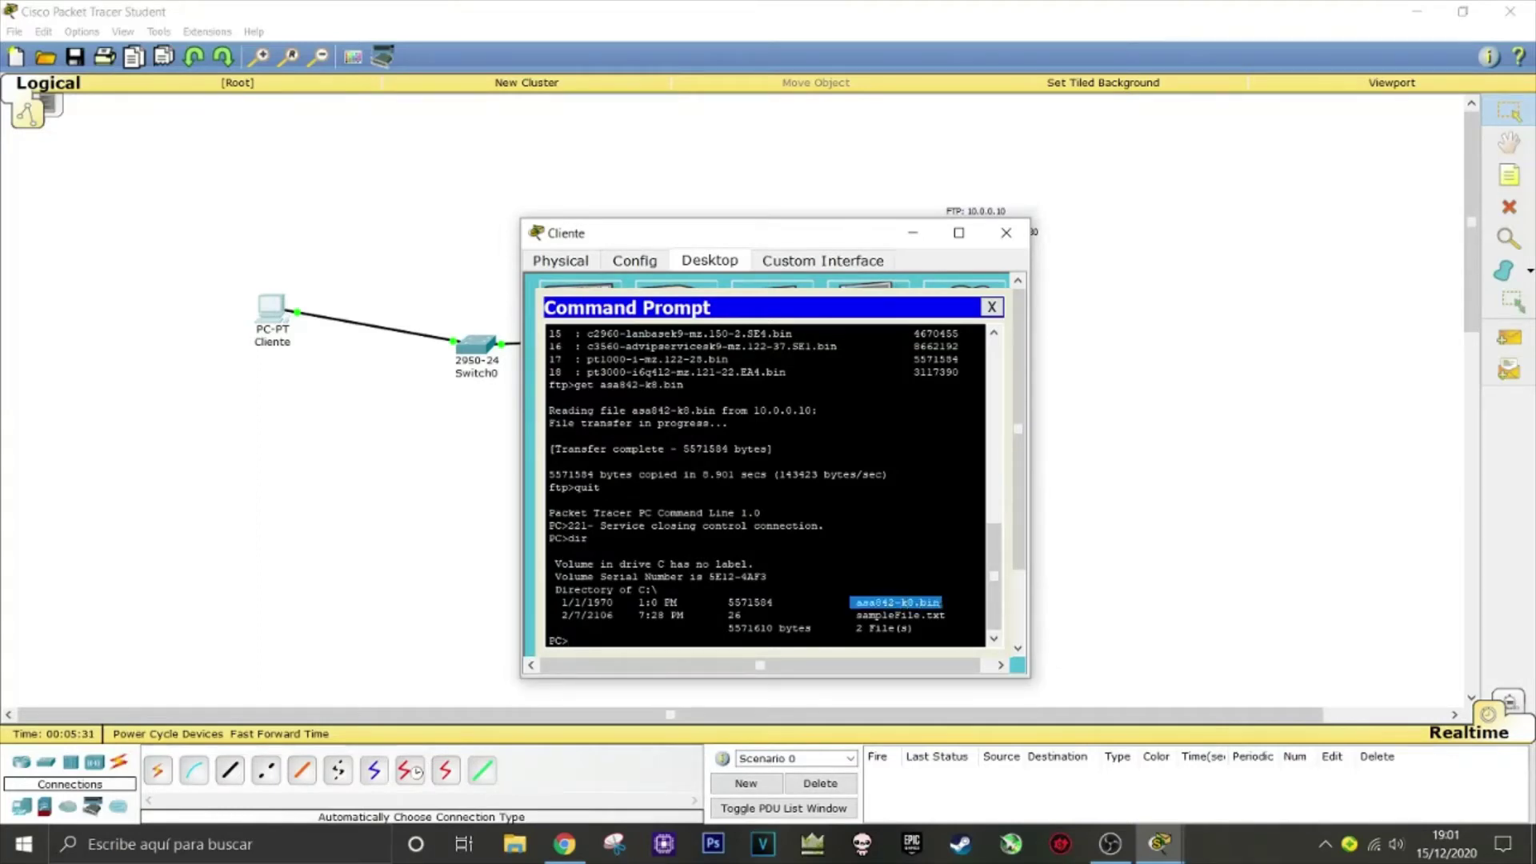
left_click_drag(893, 603, 902, 603)
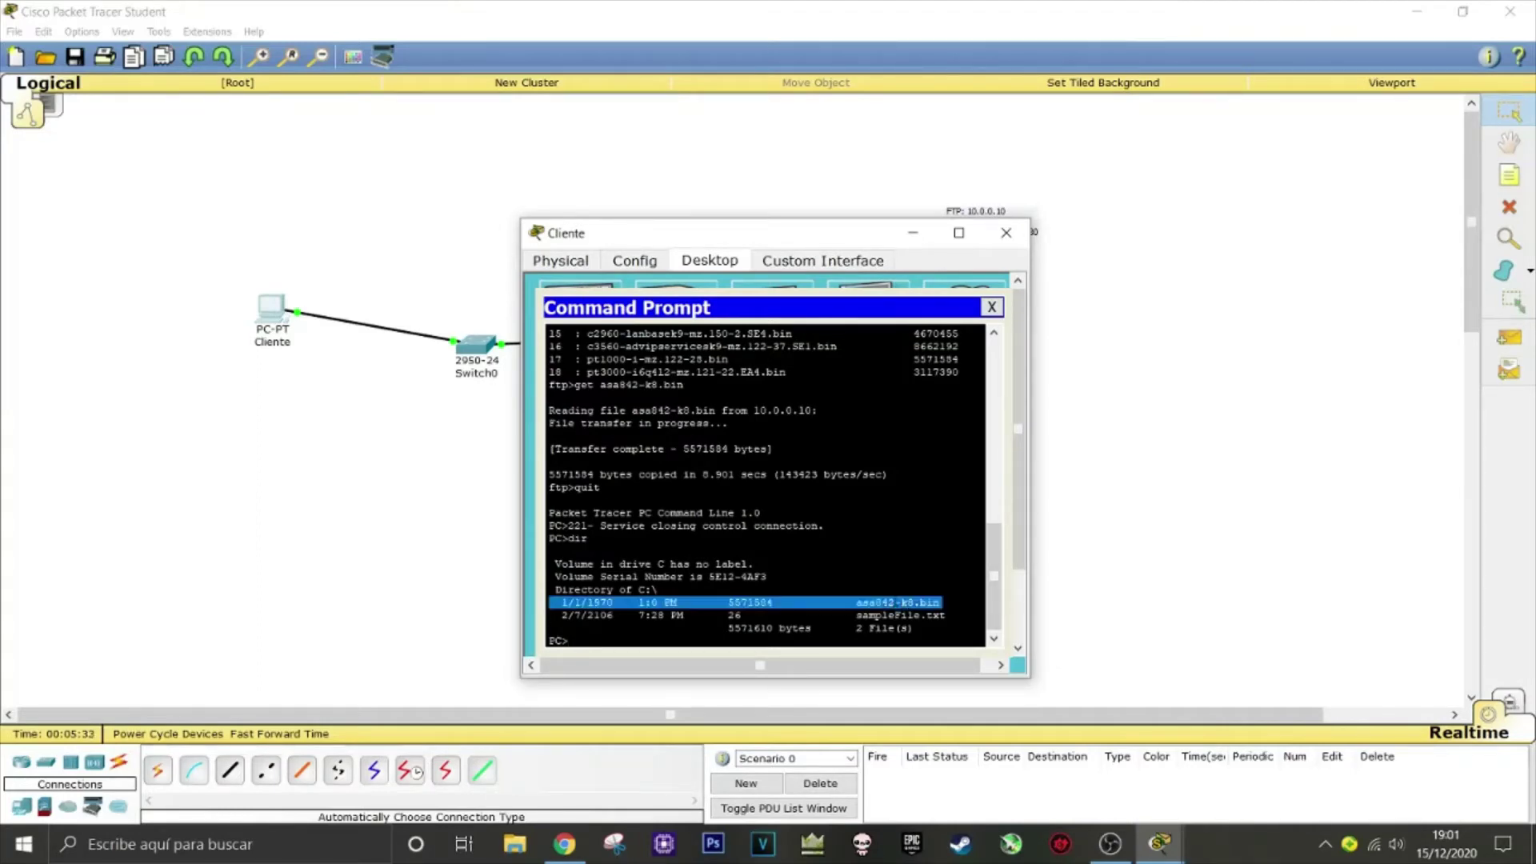
triple_click(897, 602)
left_click(897, 602)
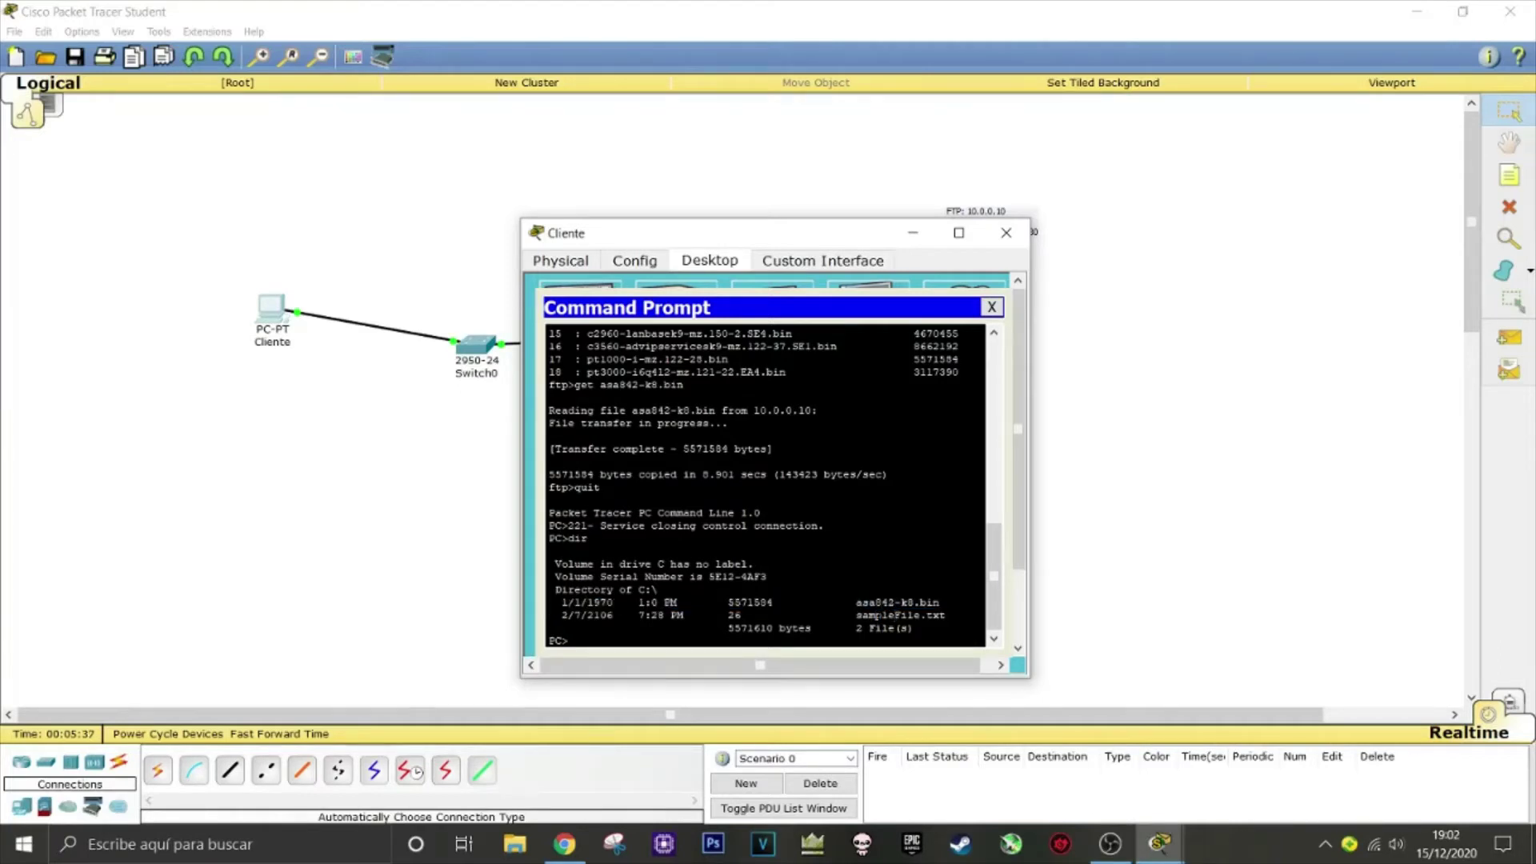
Highlight sampleFile.txt in the listing and enter ftp 10.0.0.10
double_click(874, 614)
key("ctrl+c")
type("ftp 10.0.0.10")
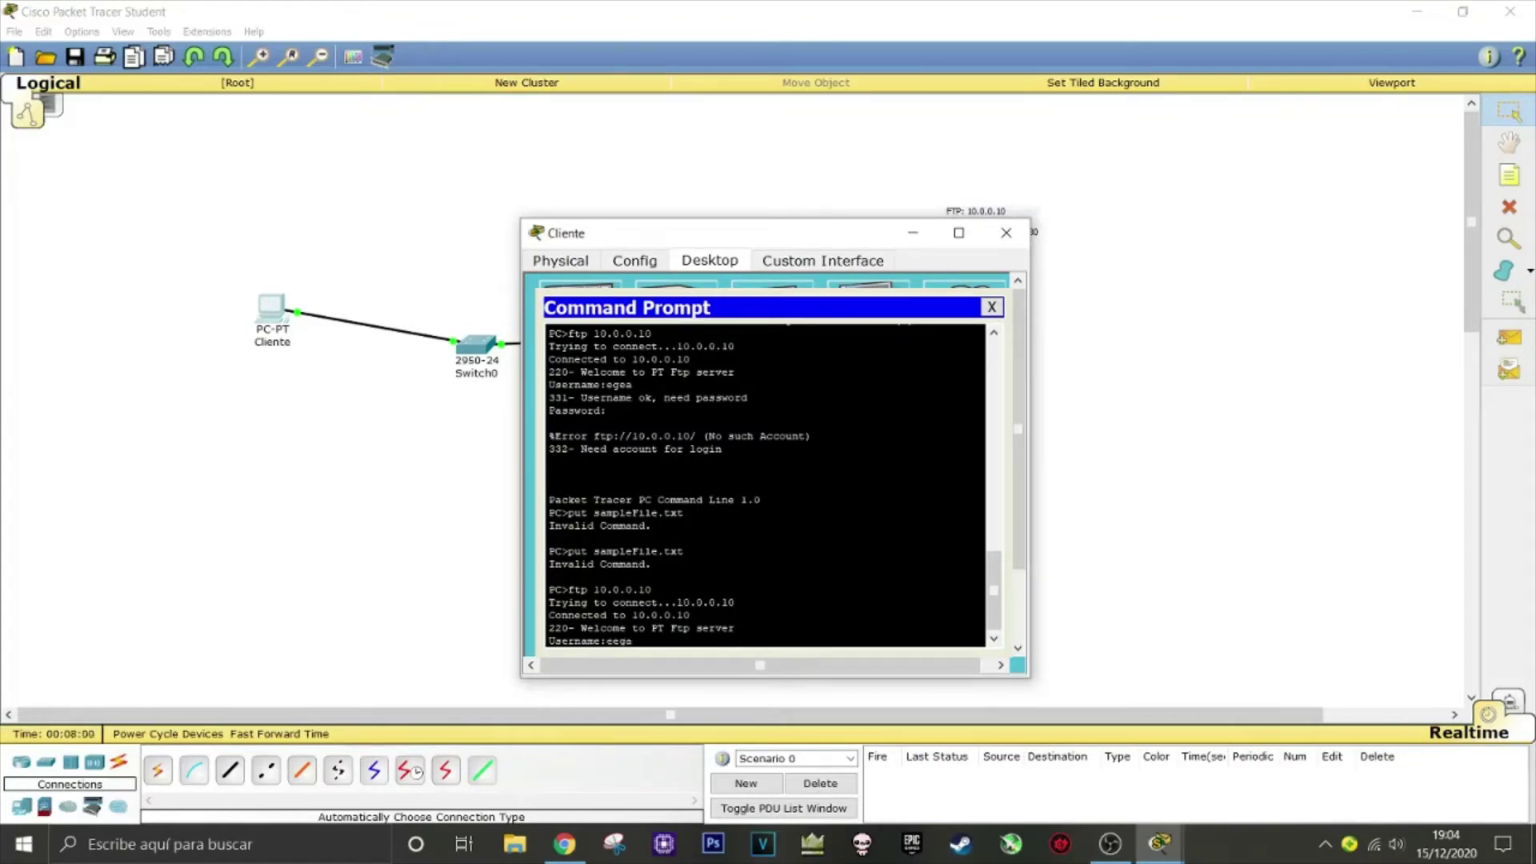
Log into the FTP server and run put sampleFile.txt, which fails with 550 permission denied
type("gea")
key("Return")
key("Return")
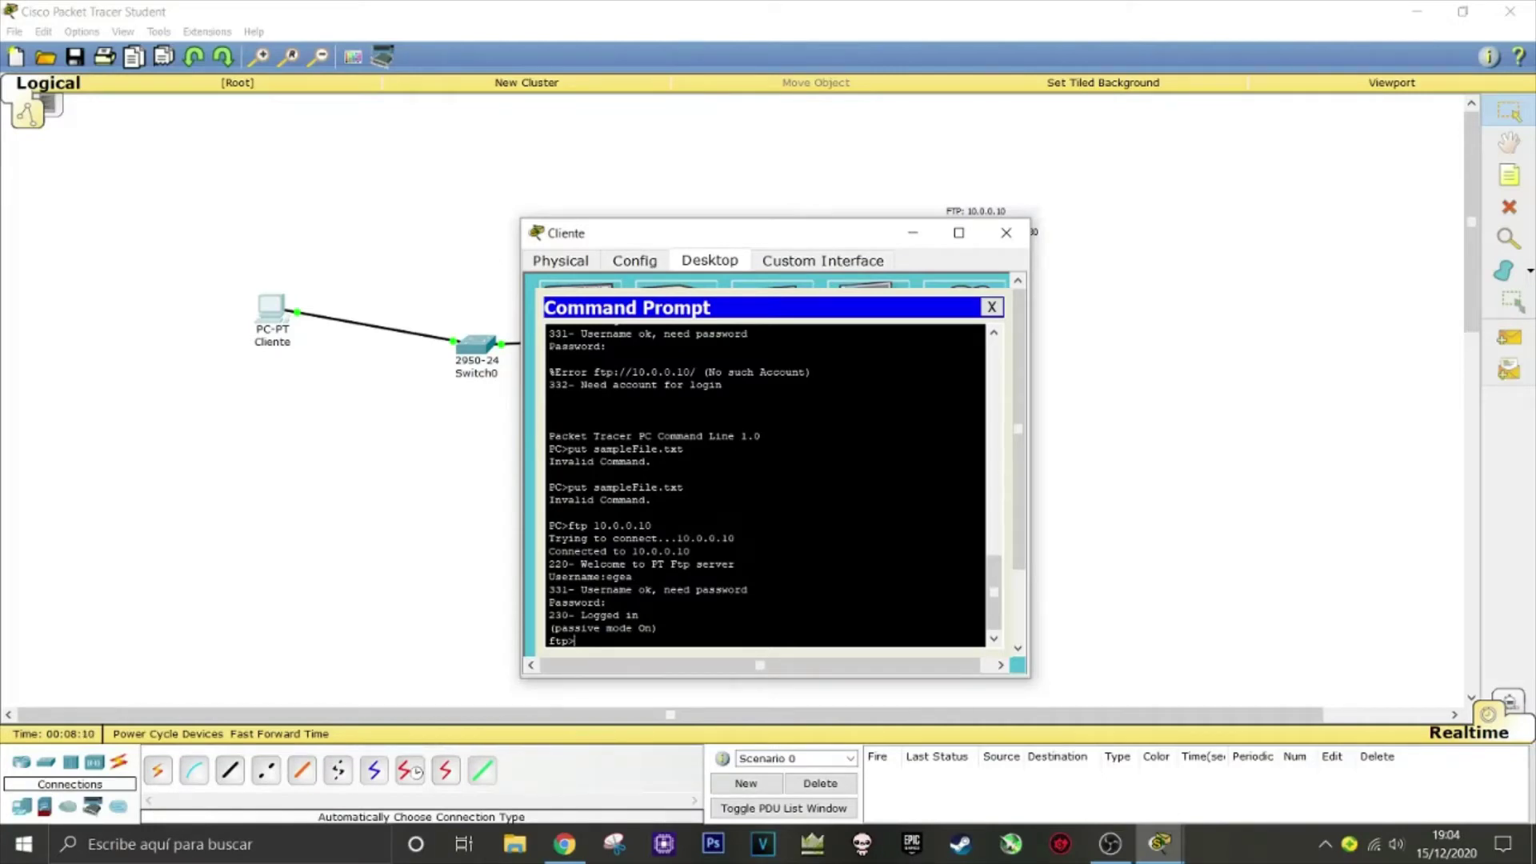
type("put")
mouse_move(995, 596)
left_mouse_down()
mouse_move(996, 541)
mouse_move(1000, 616)
left_mouse_up()
type("sam")
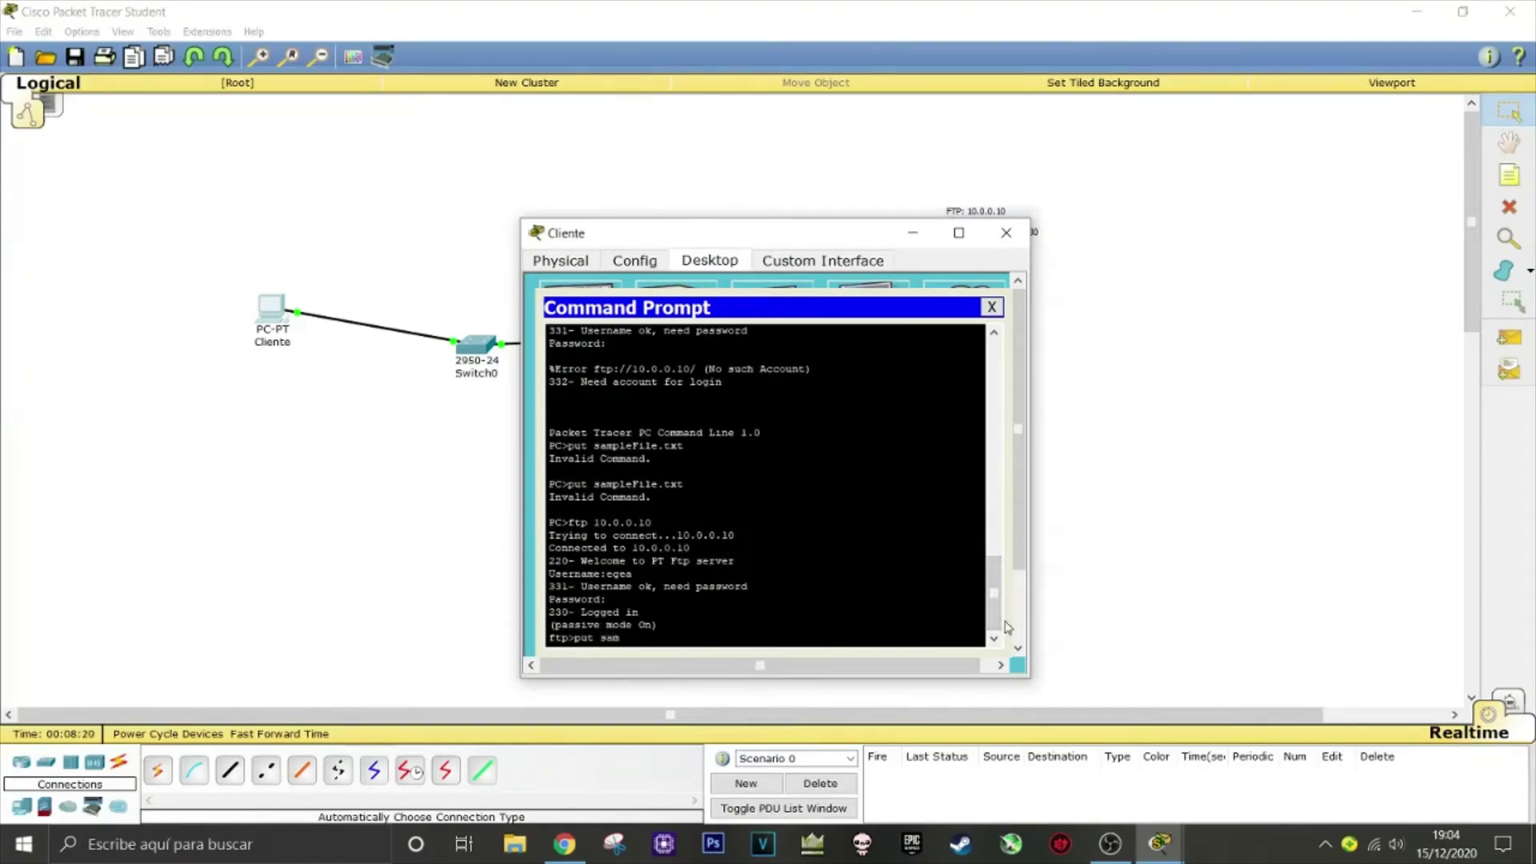
type("pleFile.txt")
key("Return")
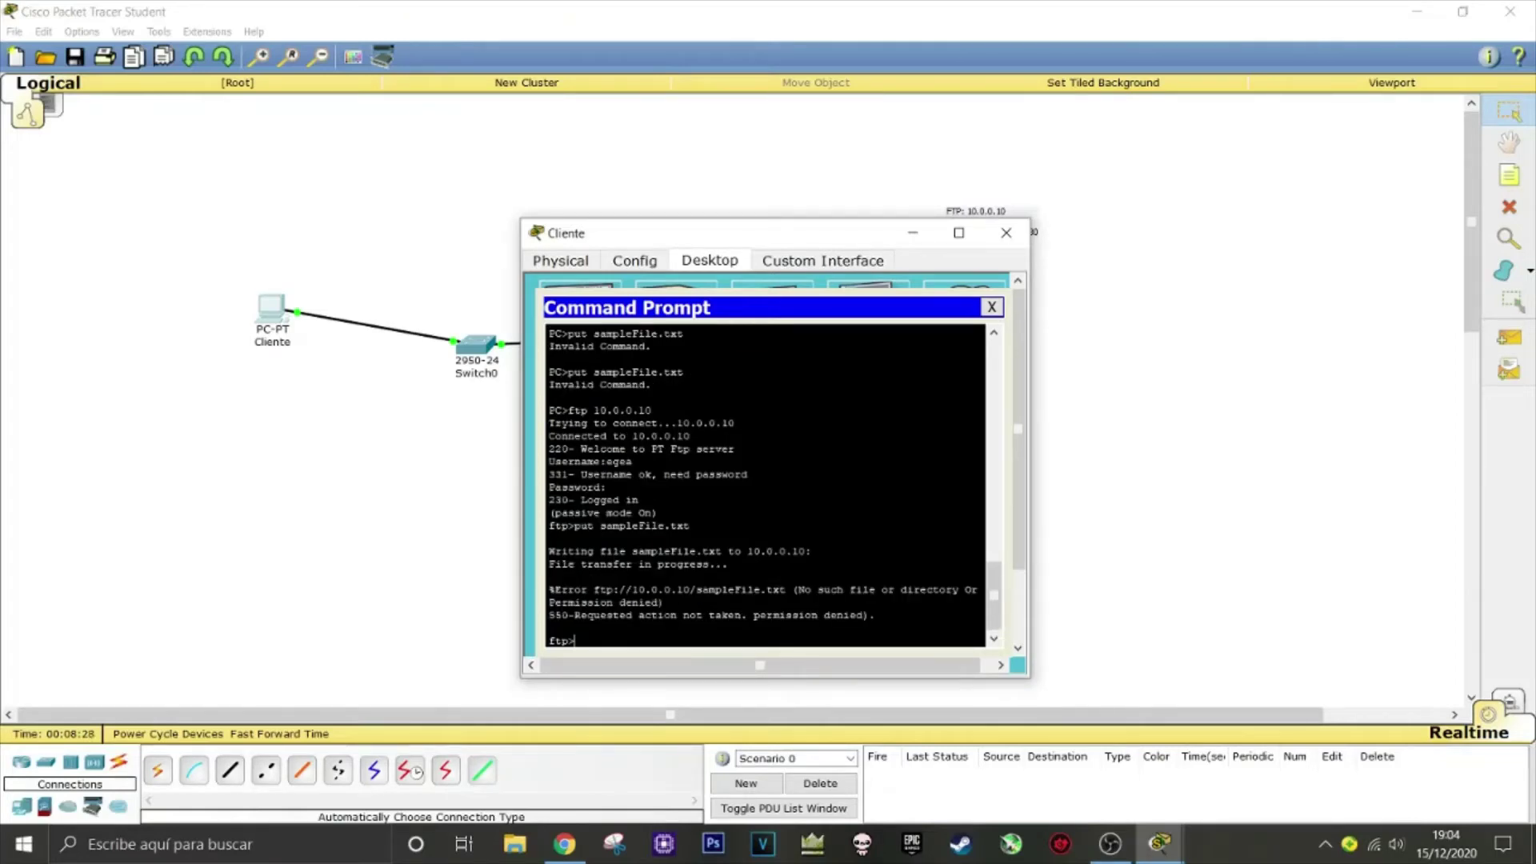
left_click_drag(766, 615, 825, 615)
left_click(550, 627)
Quit the FTP session and log back into 10.0.0.10 as the full-permission user
type("quit")
key("Return")
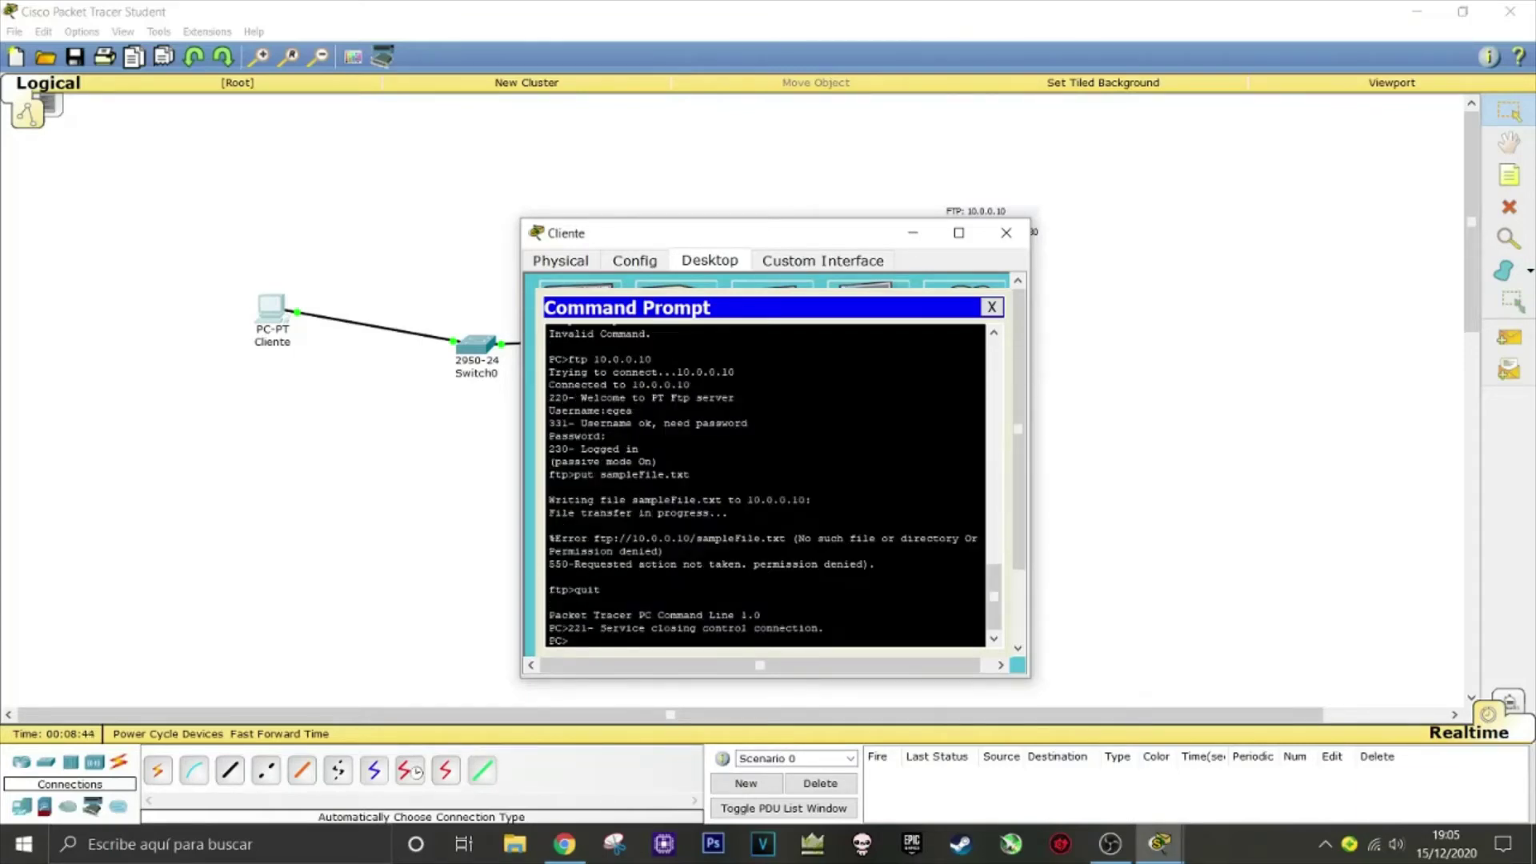
type("ftp 10.0.0.10")
key("Return")
type("miguel")
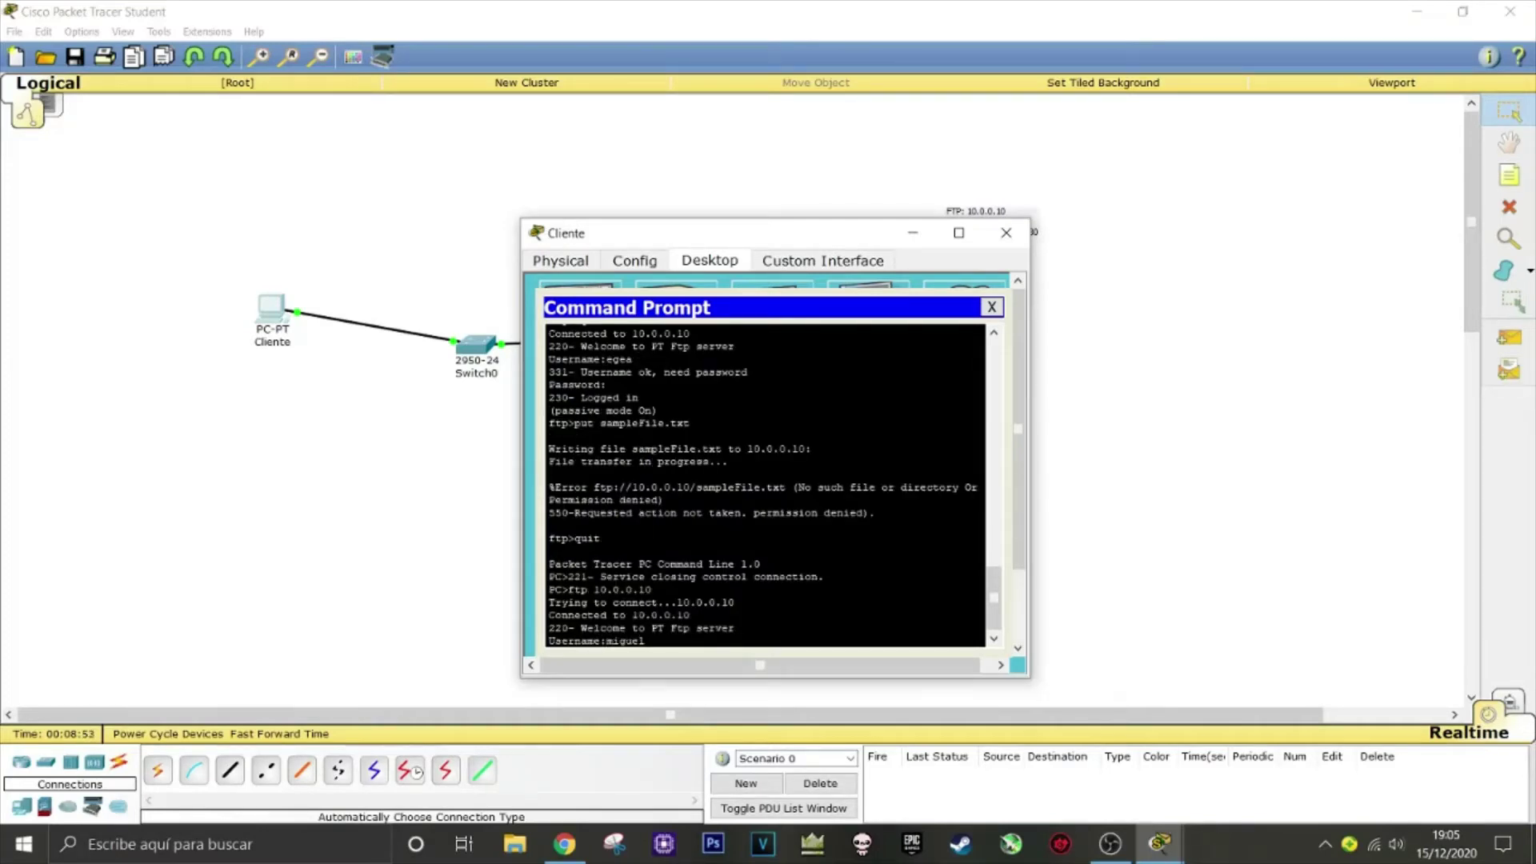
key("Return")
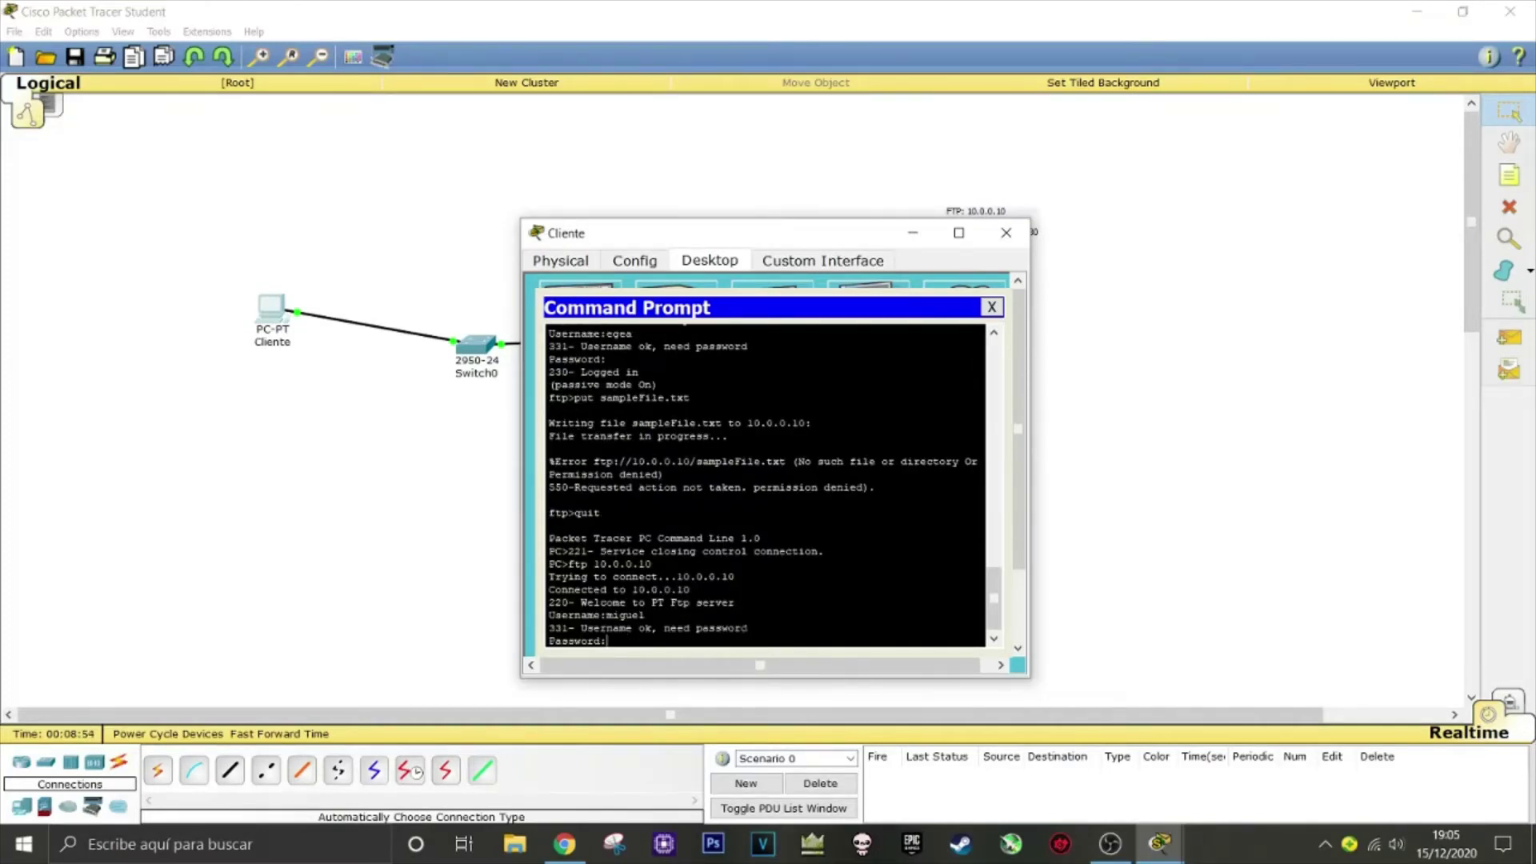
key("Return")
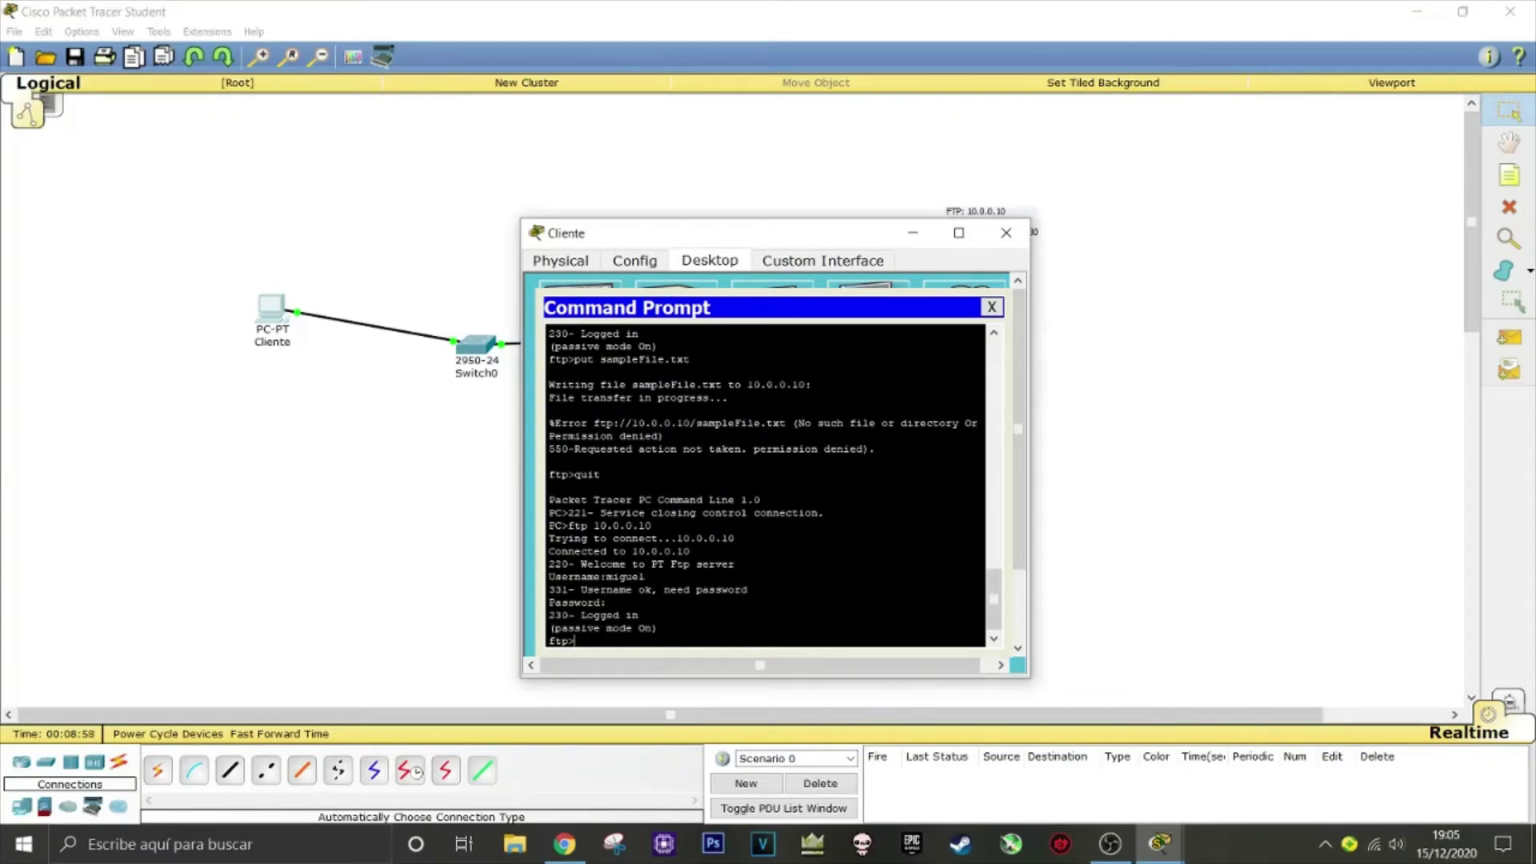
Upload sampleFile.txt to the FTP server with put
type("put")
left_click_drag(996, 589, 996, 632)
type("samp")
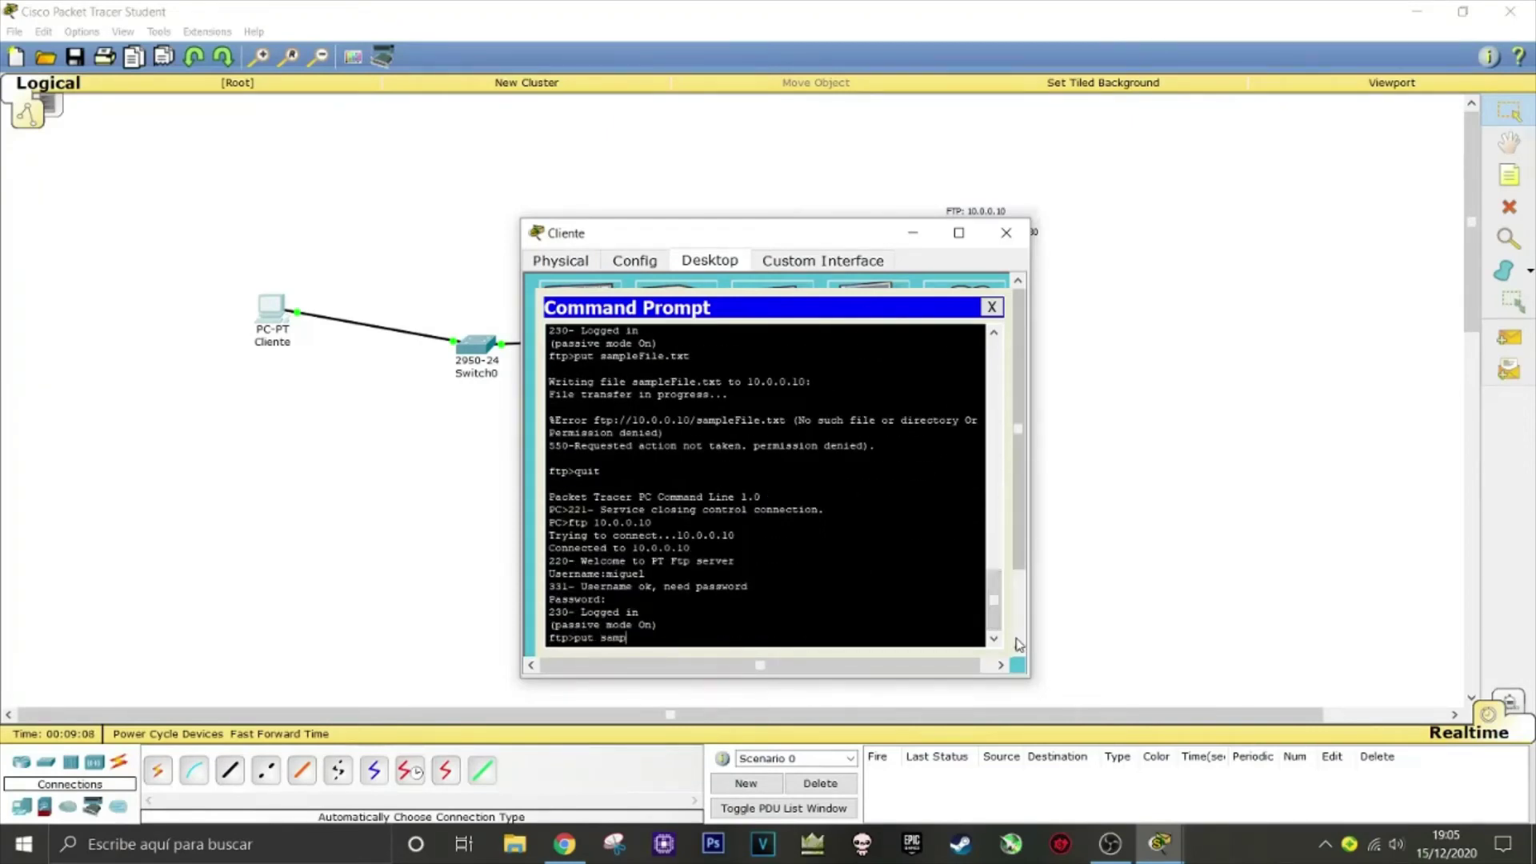
type("leFile.txt")
key("Return")
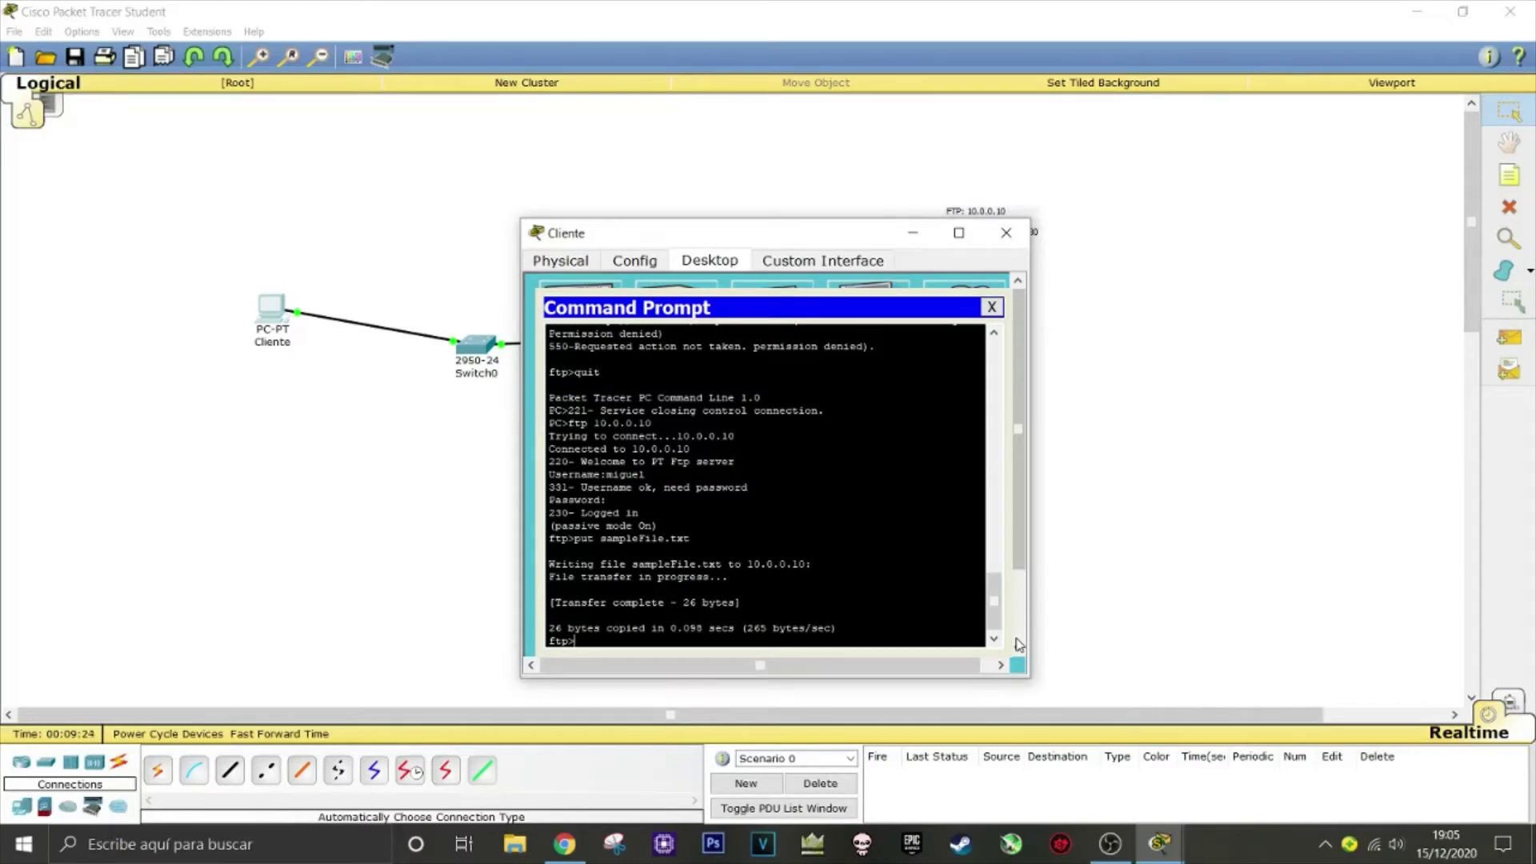
List the server directory to confirm sampleFile.txt is there, then close the Command Prompt
type("dir")
key("Return")
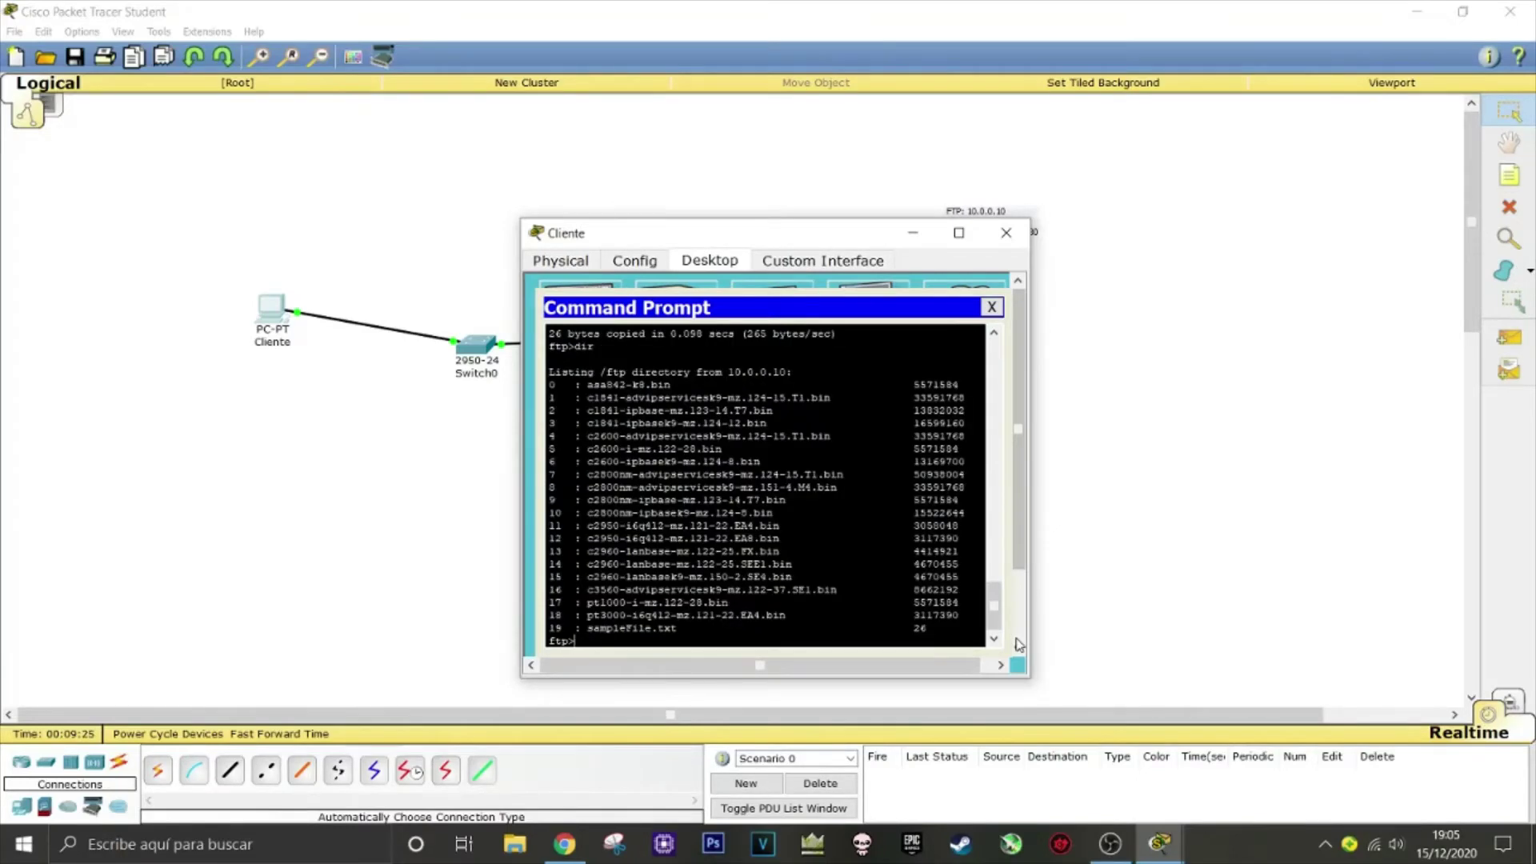
left_click_drag(586, 628, 672, 627)
left_click(673, 628)
left_click(653, 628)
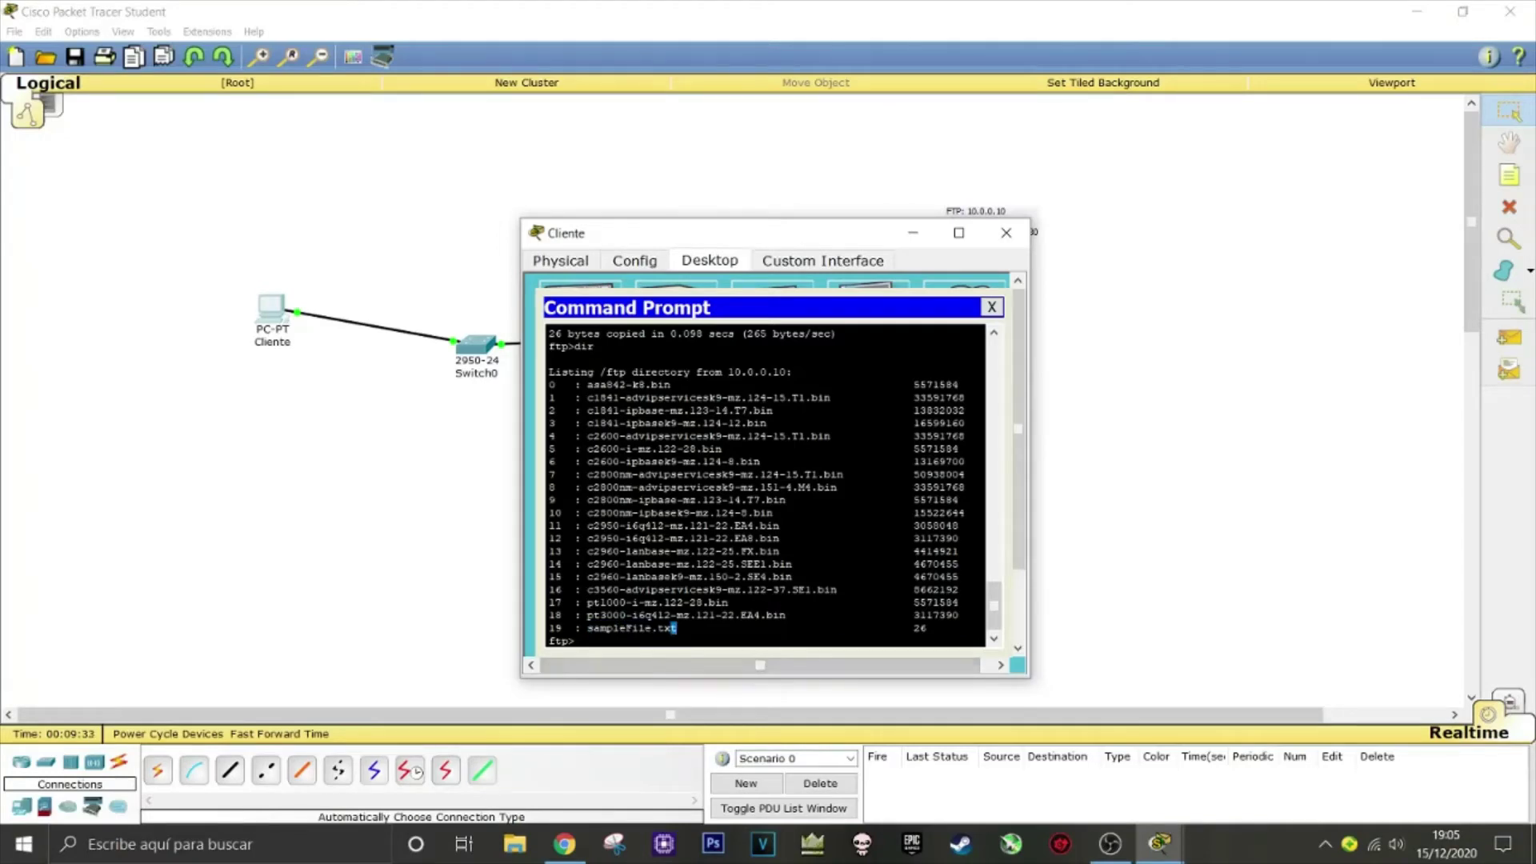
left_click(991, 307)
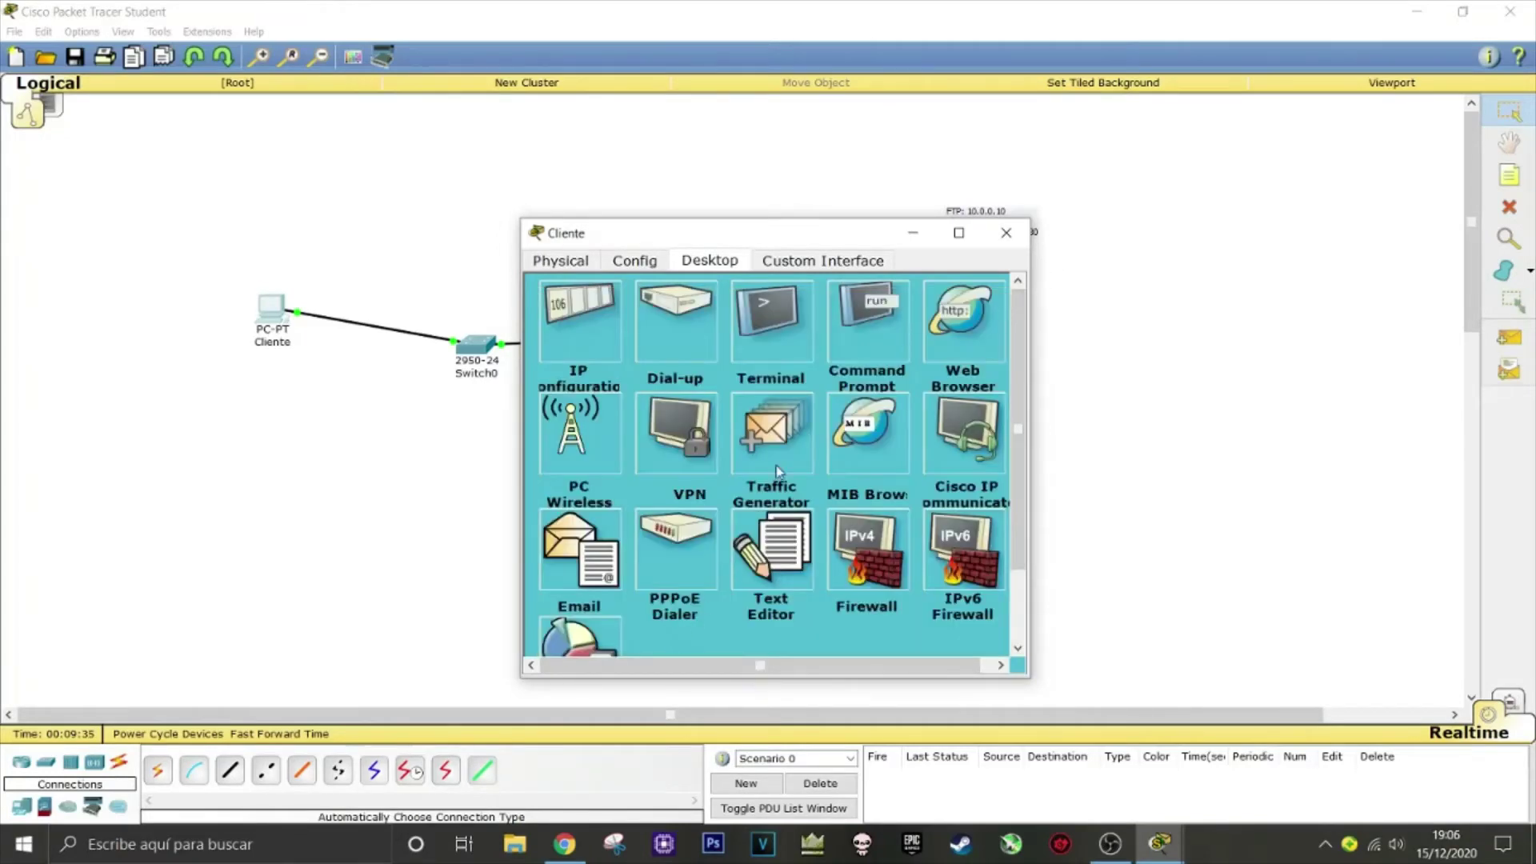
Place a new Server-PT above the switch and rename it DNS y DHCP
left_click(1006, 232)
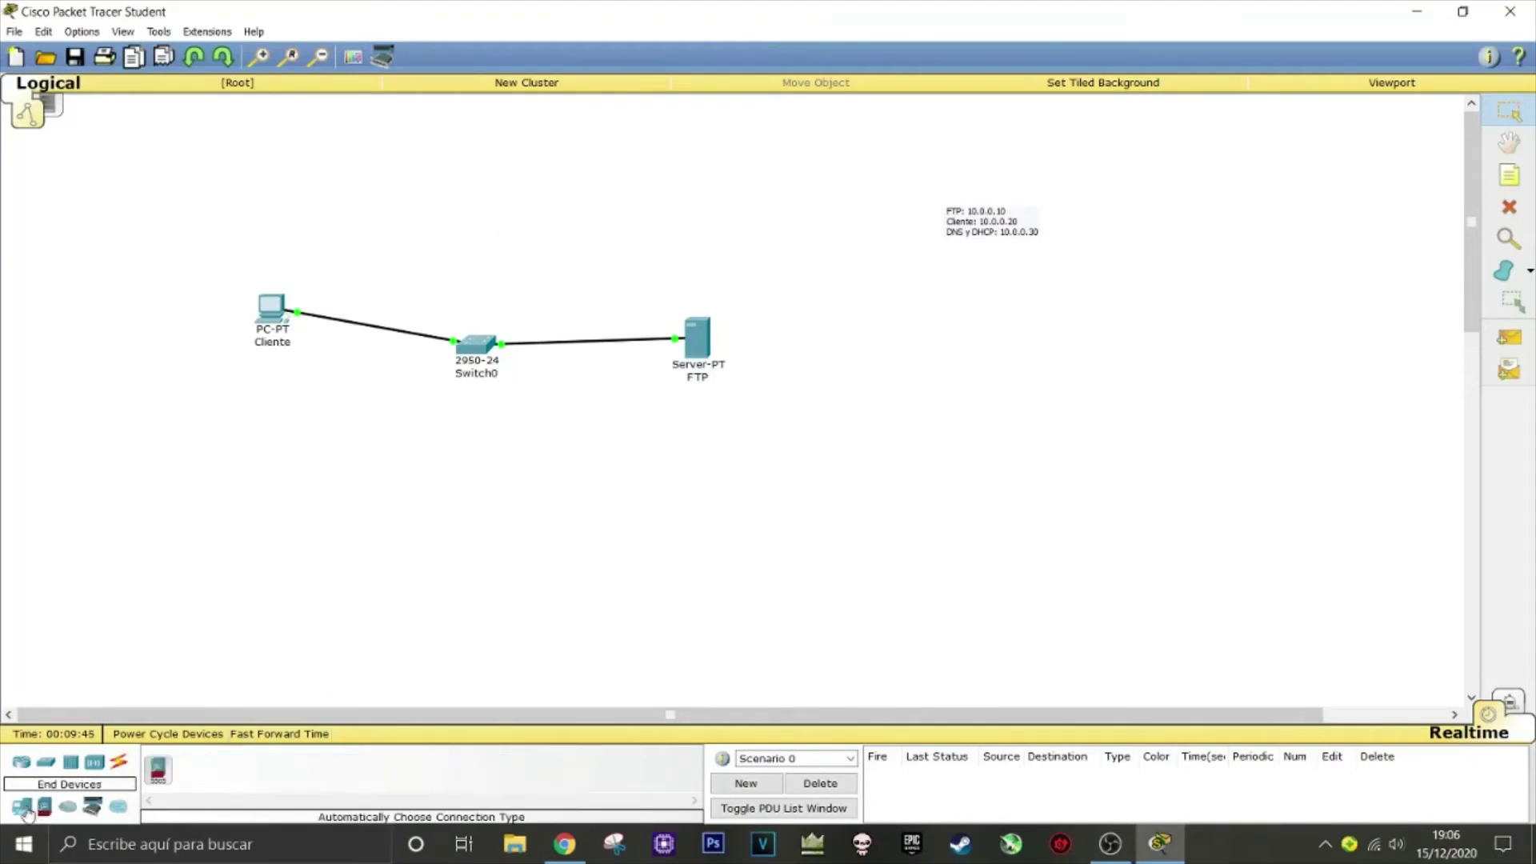
left_click(113, 812)
left_click(229, 769)
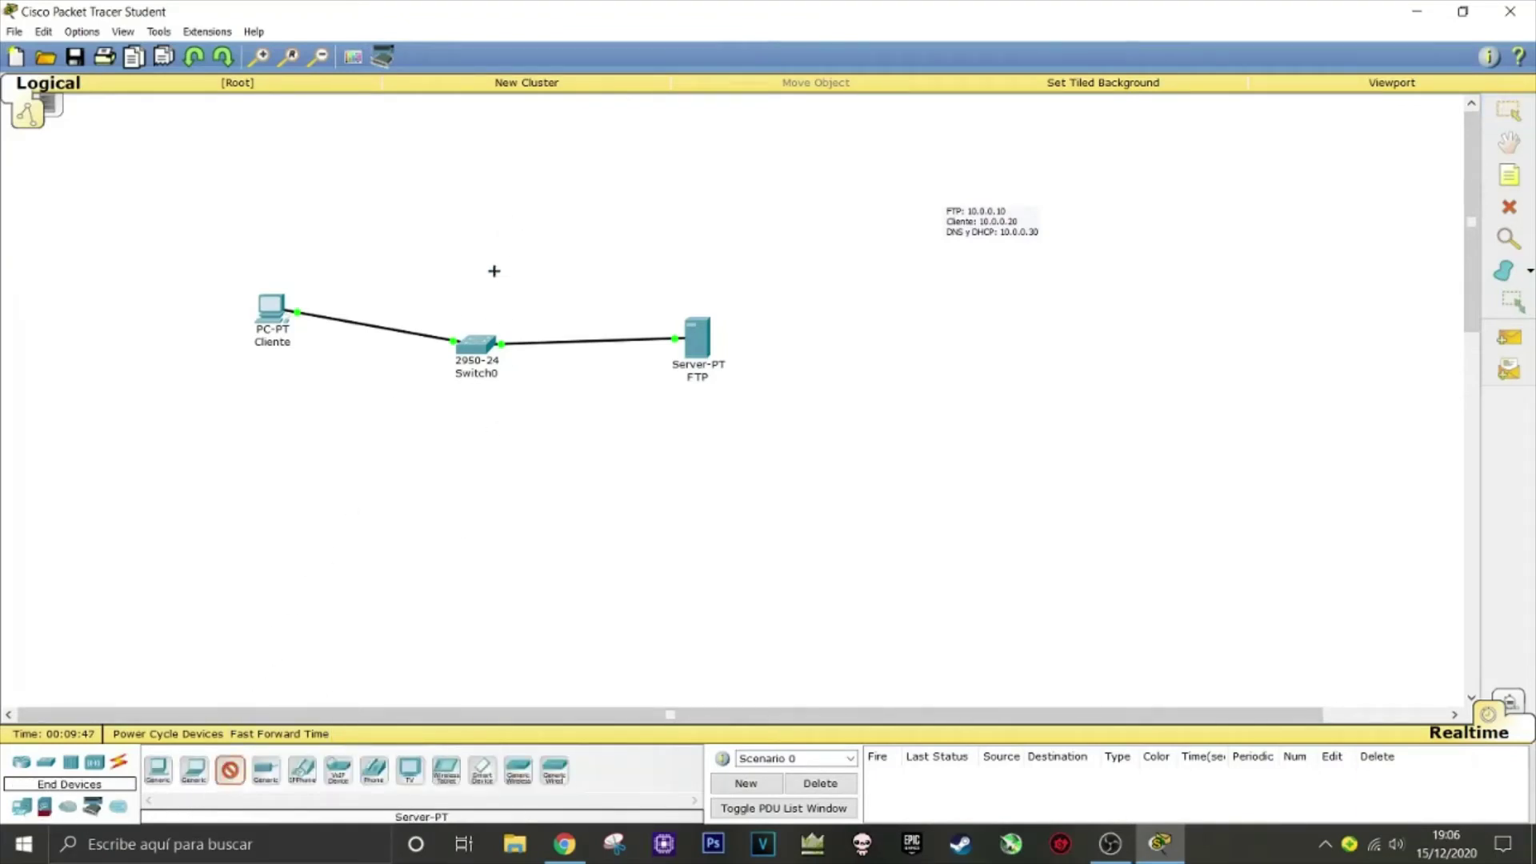
left_click(501, 203)
left_click(516, 242)
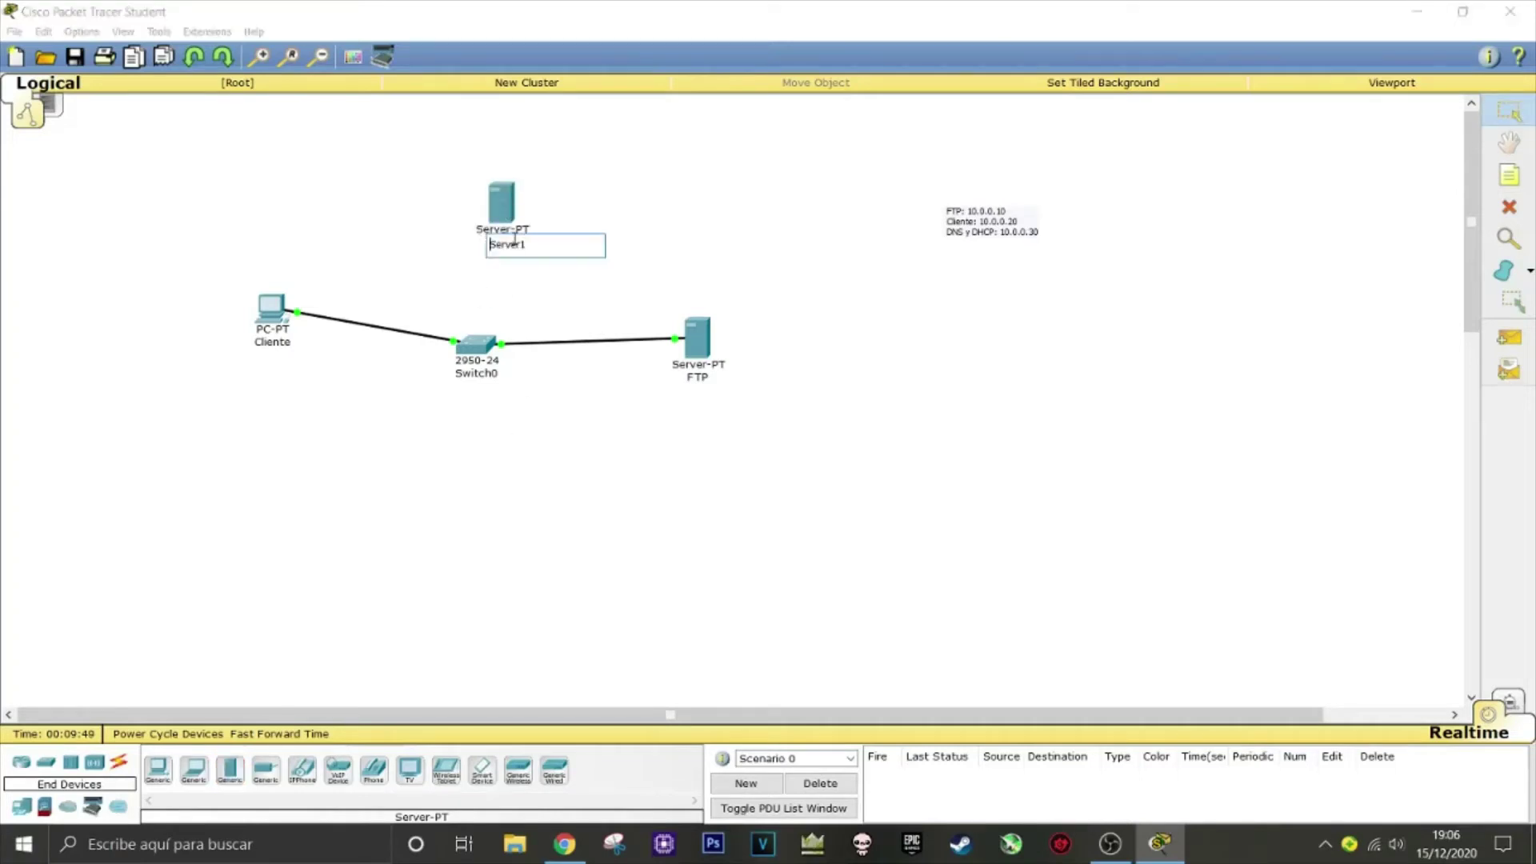
left_click_drag(534, 243, 490, 244)
type("DNS y DHCP")
left_click(644, 505)
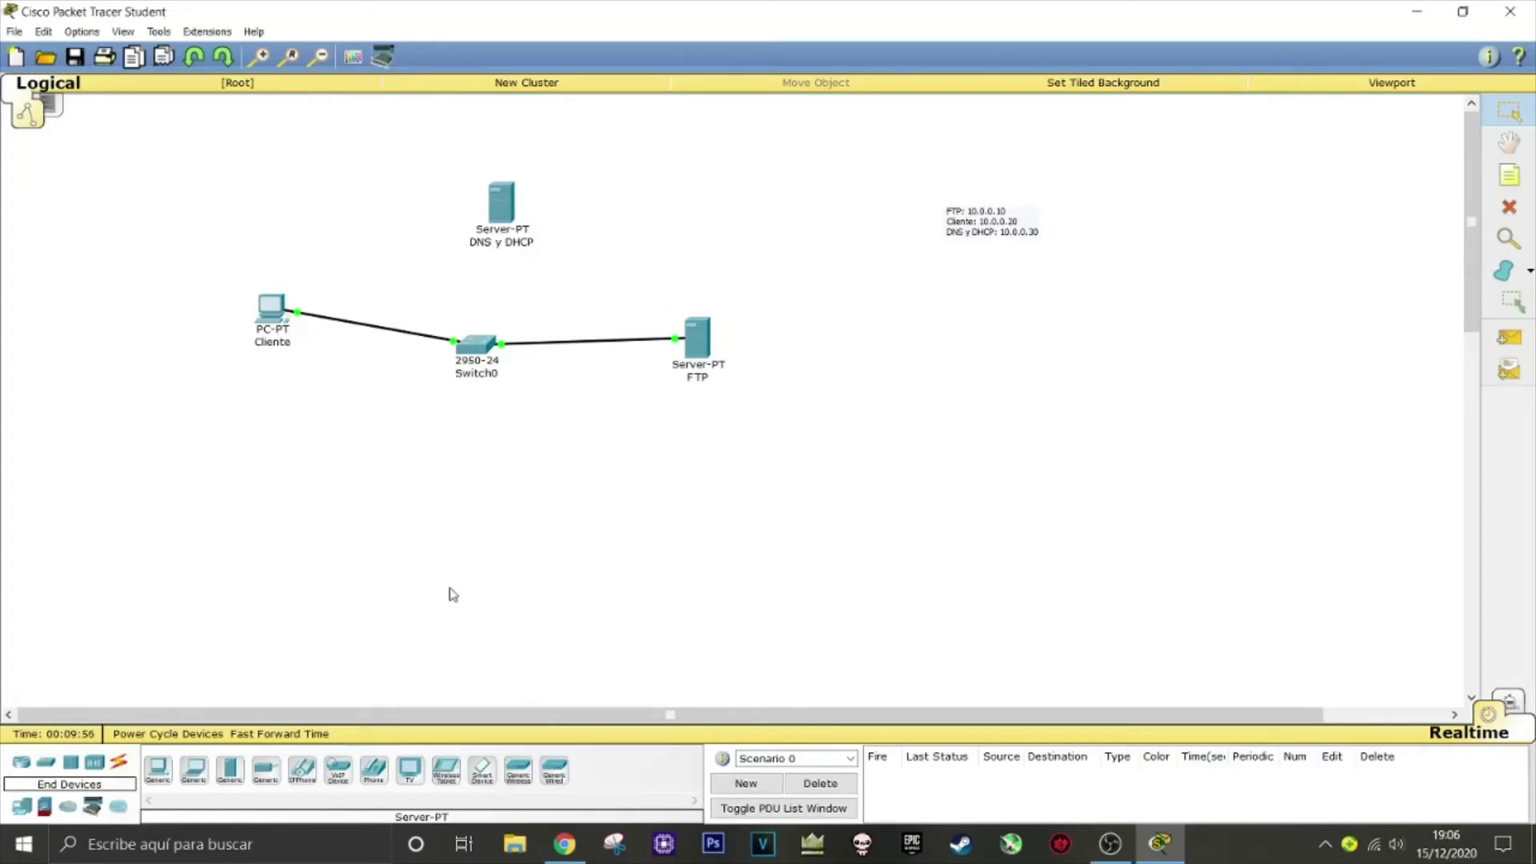
Cable the new server to Switch0 with an automatic connection
left_click(118, 762)
left_click(158, 769)
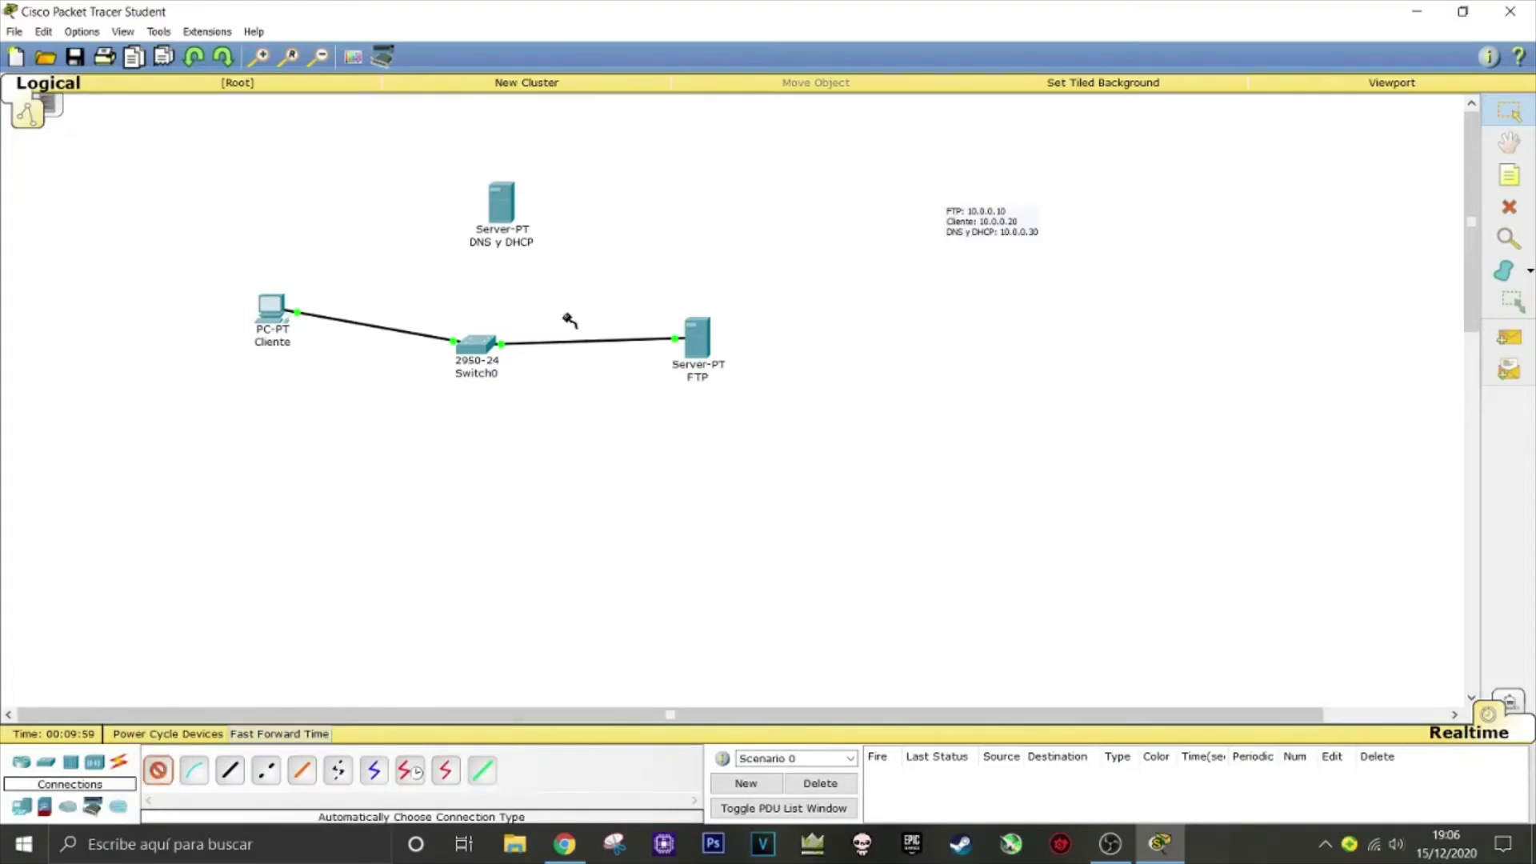
left_click(502, 209)
left_click(500, 341)
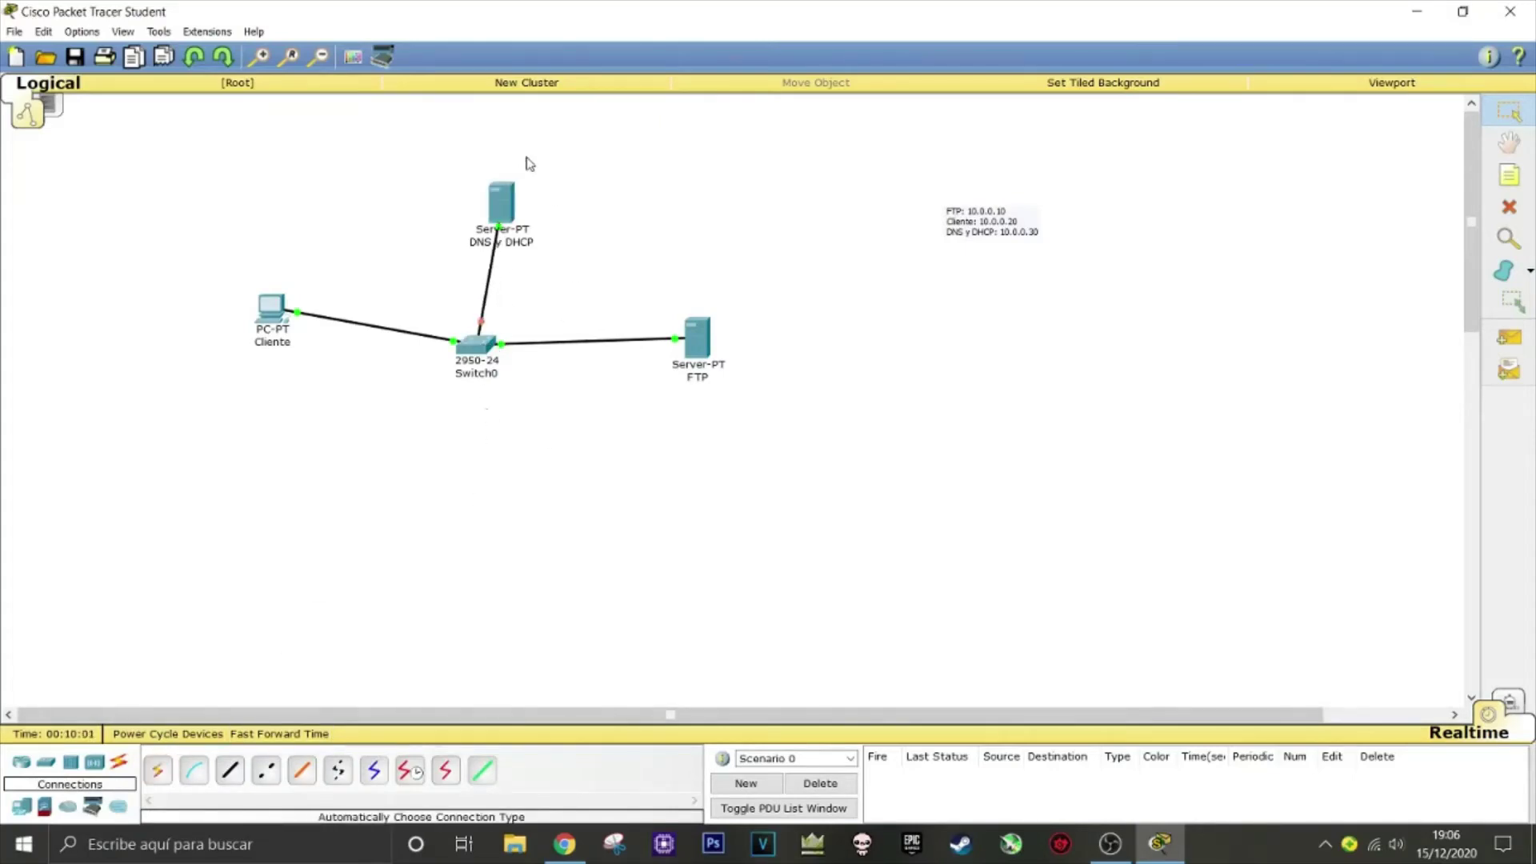
Give the server's FastEthernet0 the IP 10.0.0.30 with the default subnet mask
left_click(512, 202)
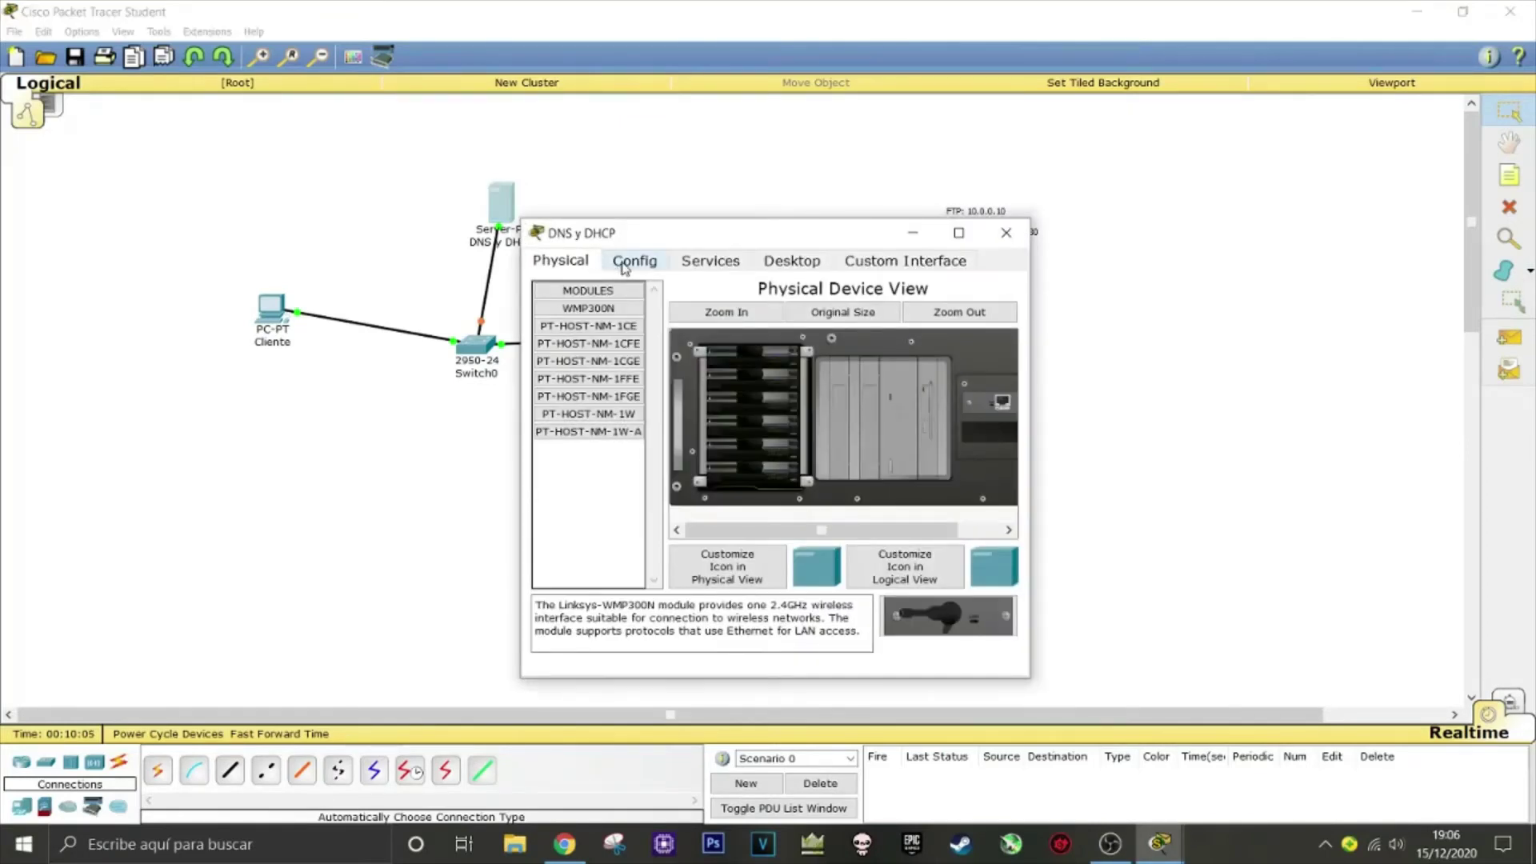
left_click(626, 261)
left_click(580, 361)
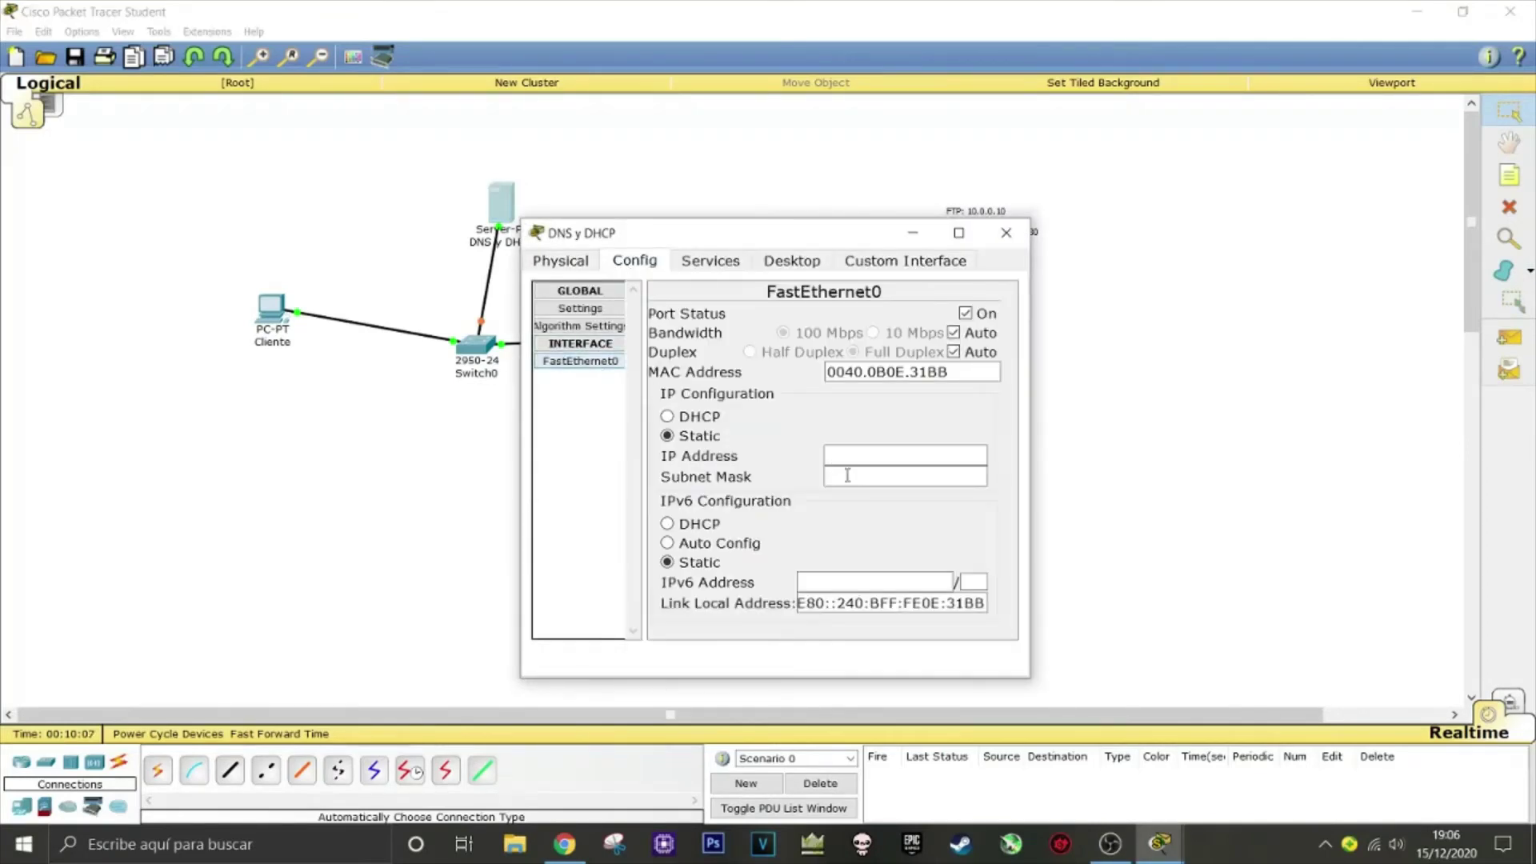
left_click(848, 456)
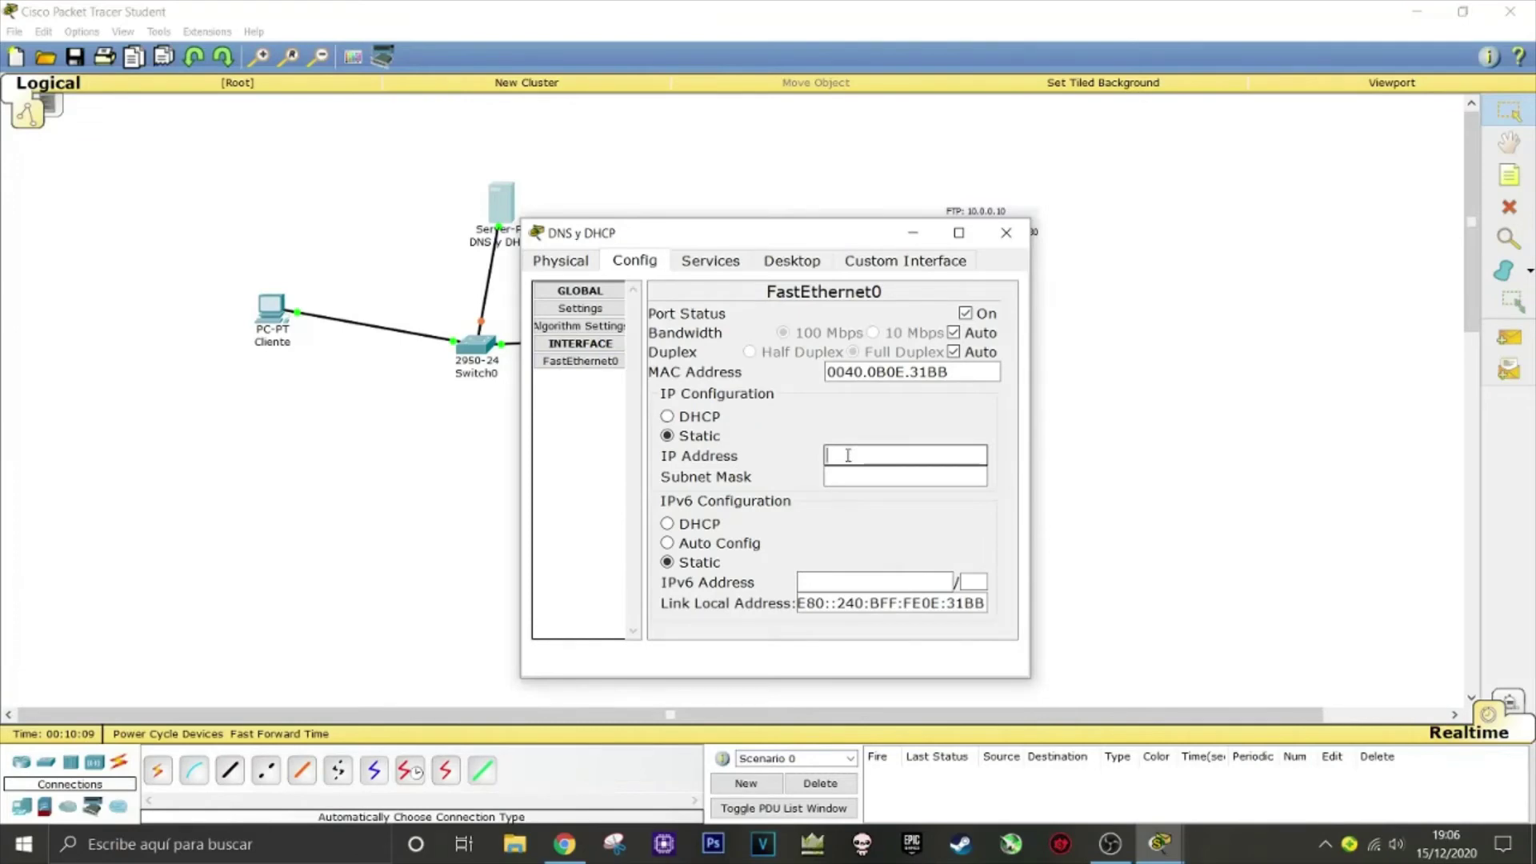
type("10.0.0.30")
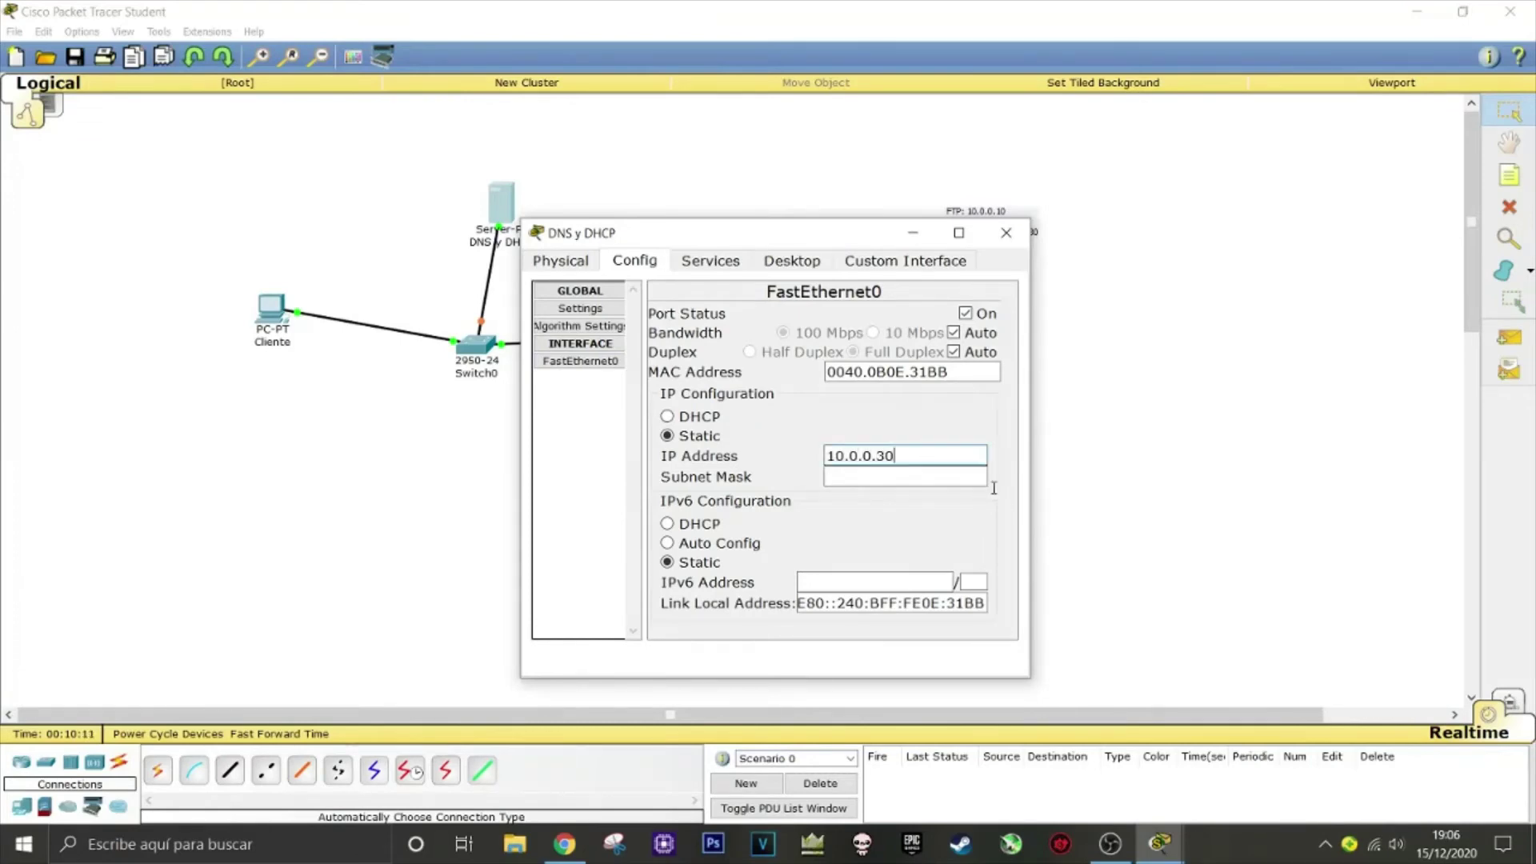
left_click(956, 481)
Turn off the server's POP3, SMTP and Syslog services
left_click(688, 264)
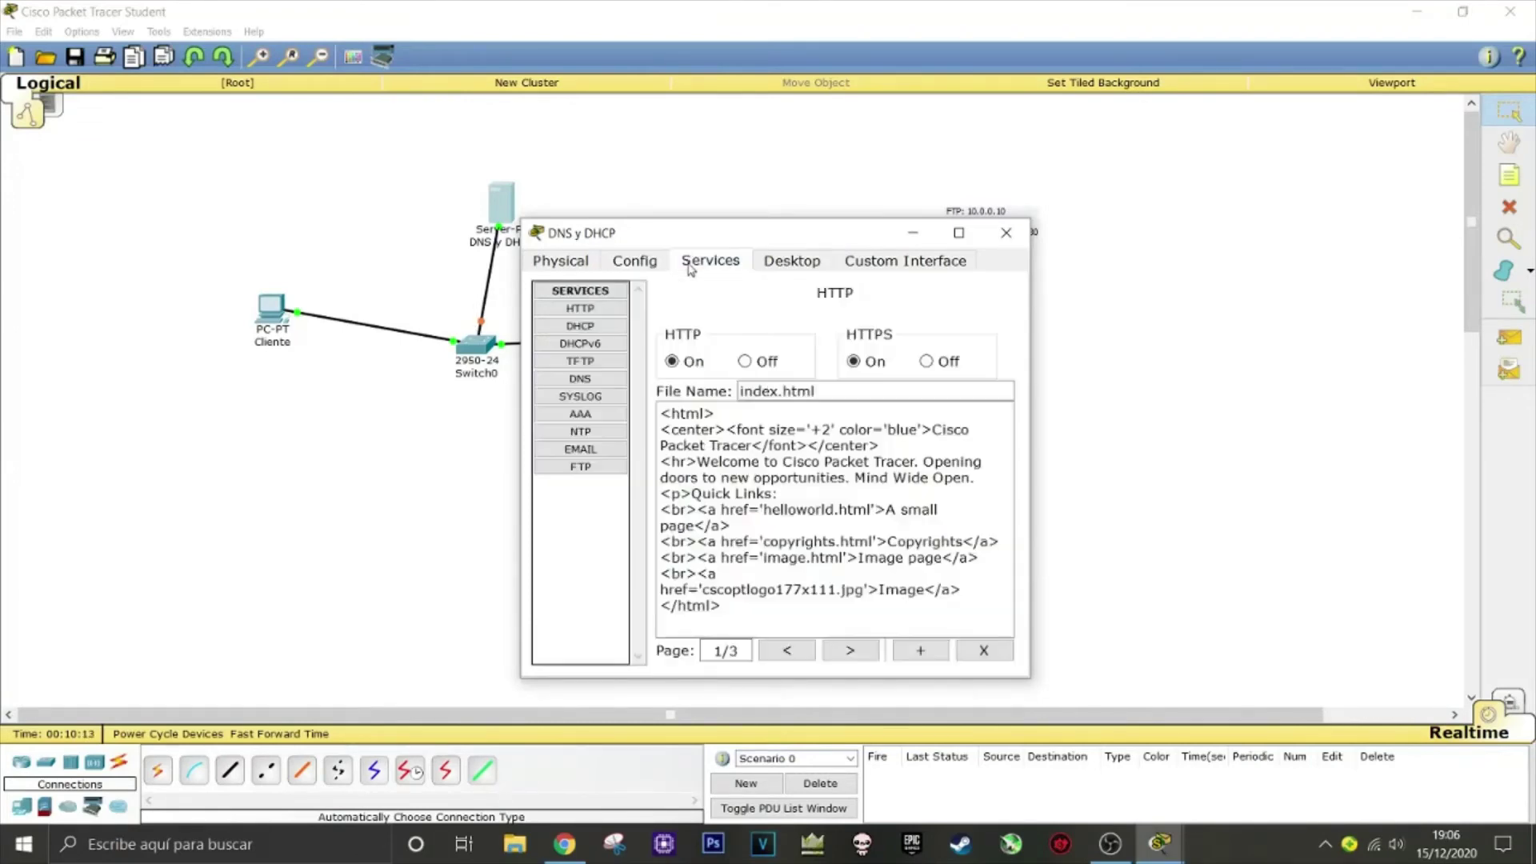
left_click(580, 467)
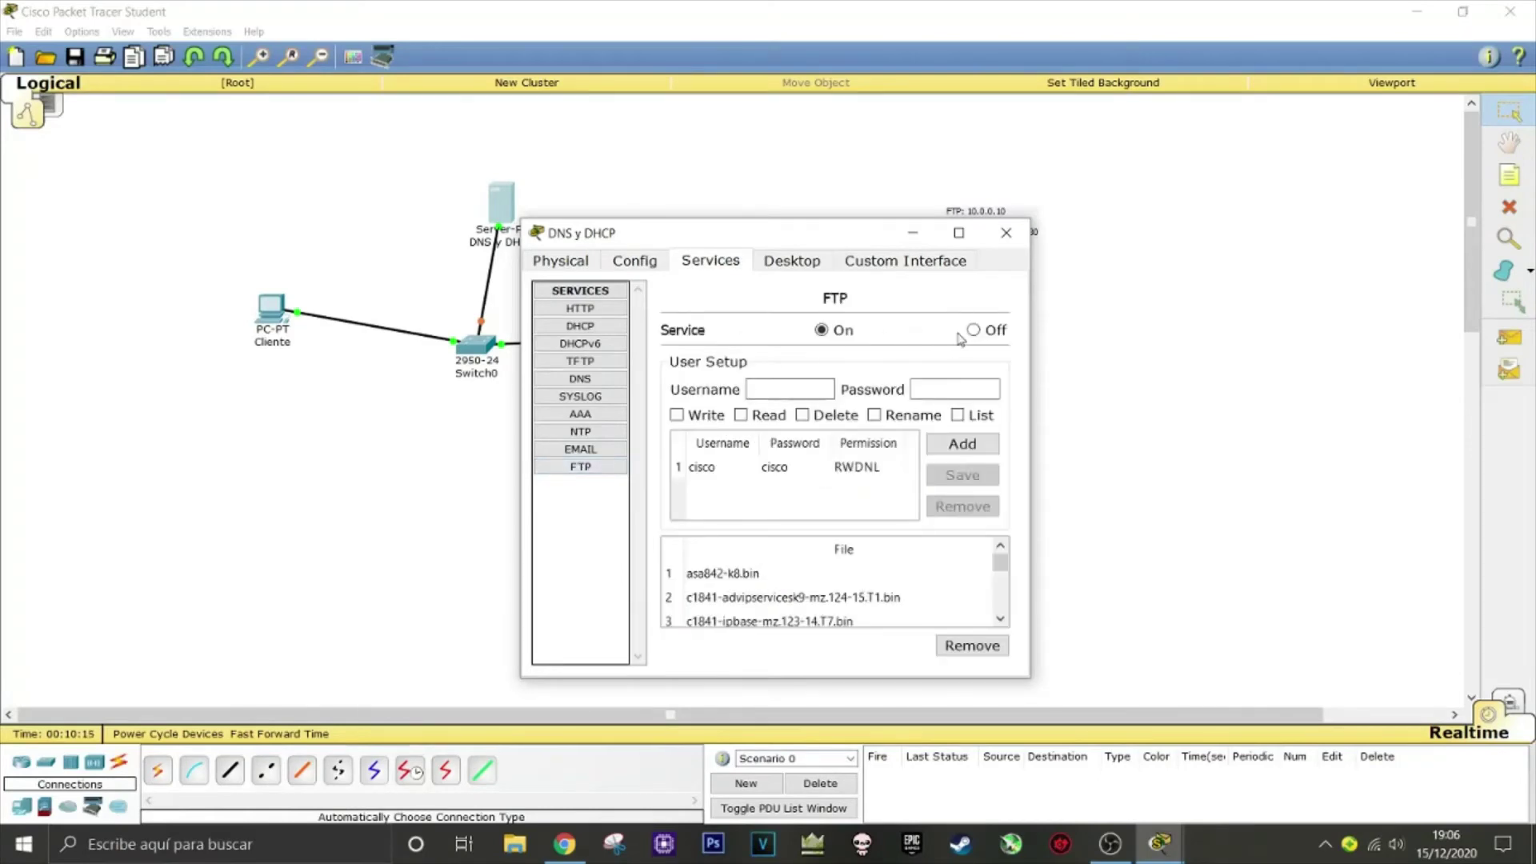
left_click(592, 448)
left_click(948, 337)
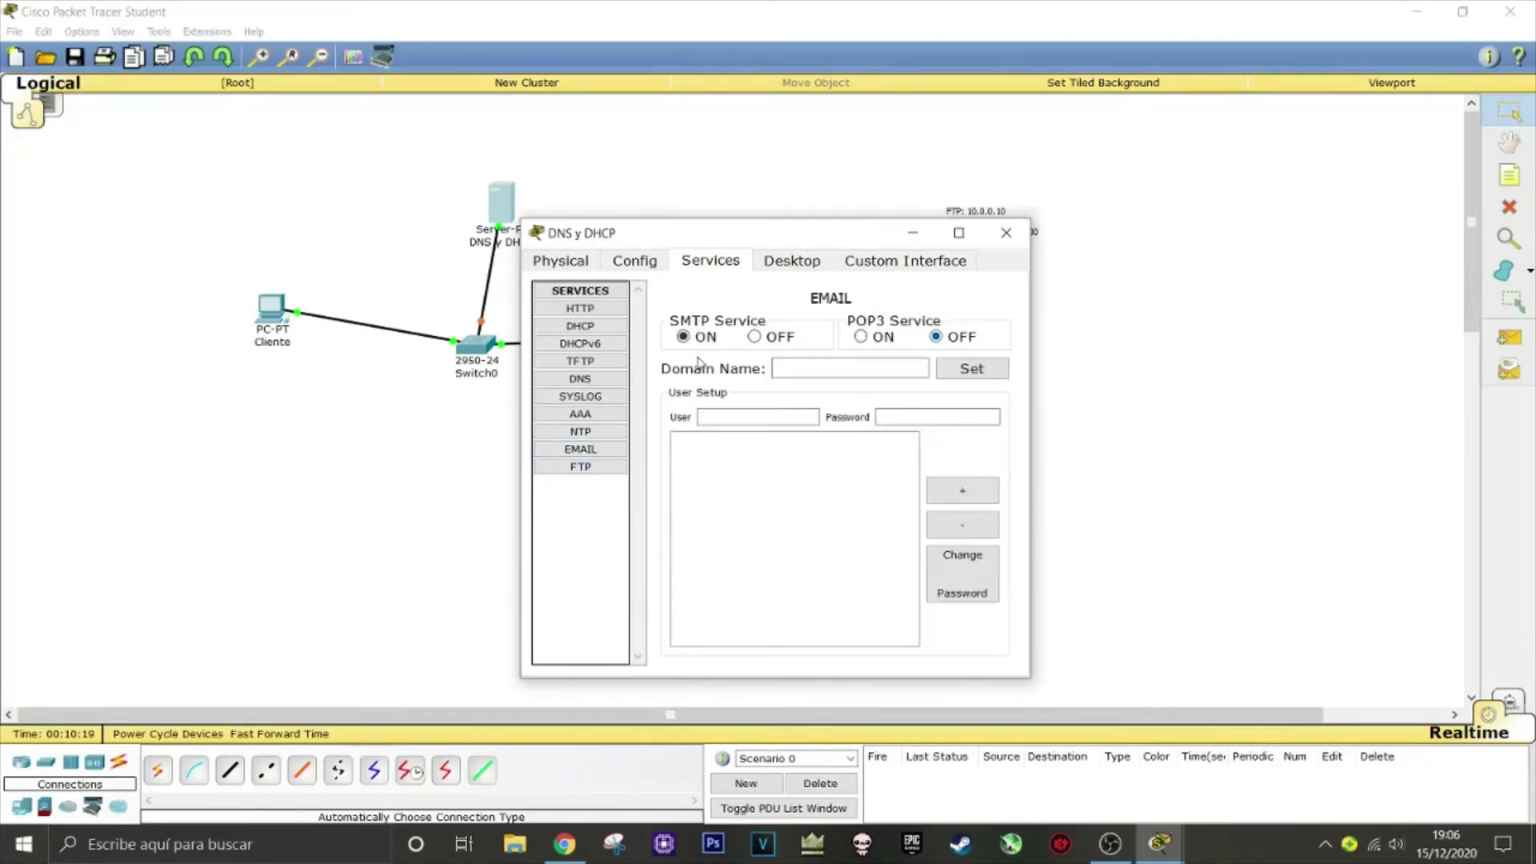
left_click(757, 337)
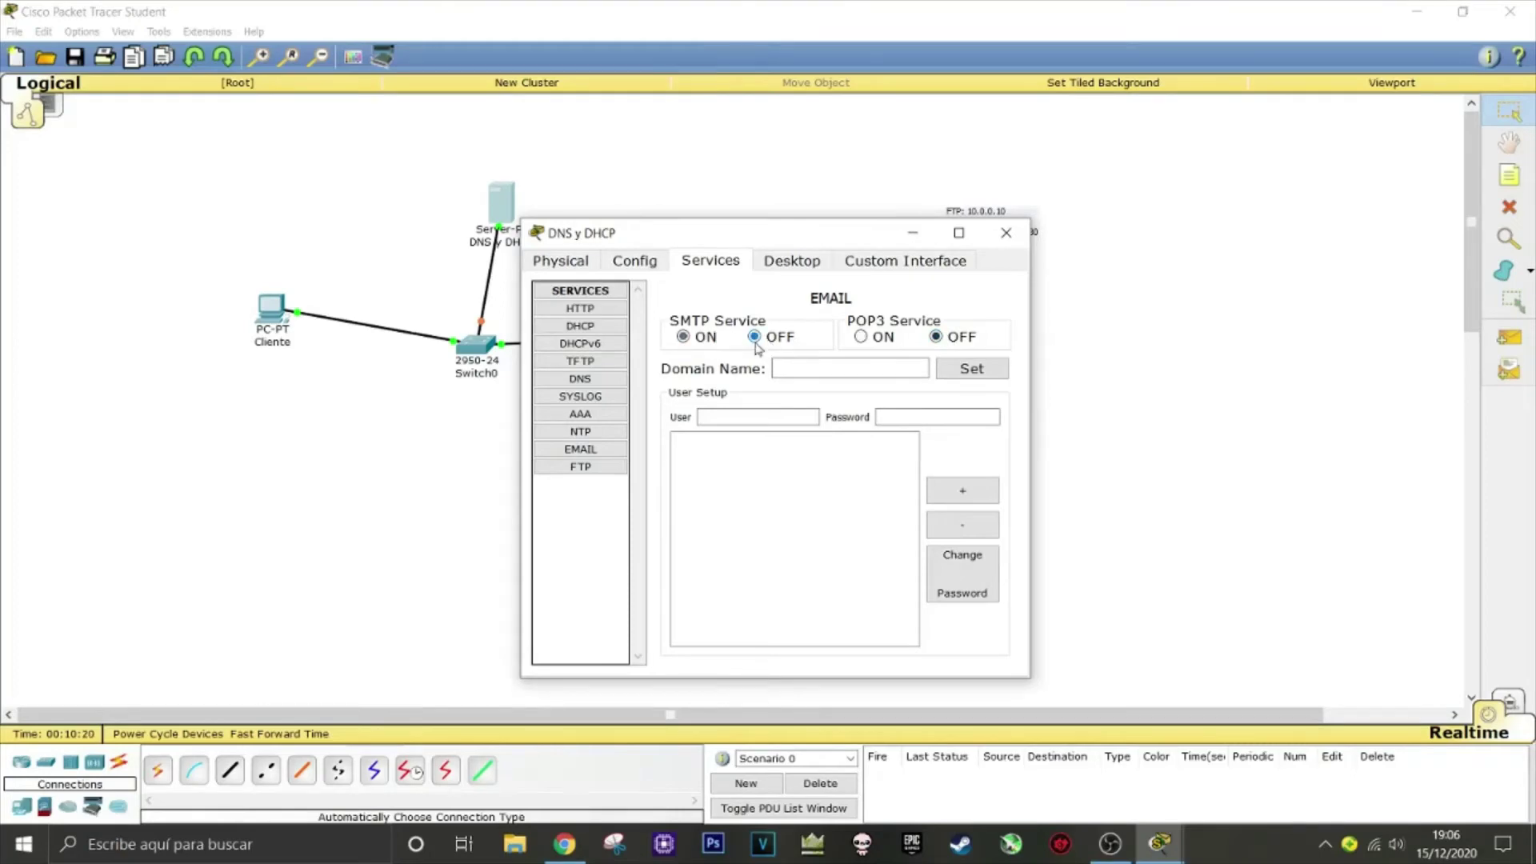
left_click(582, 432)
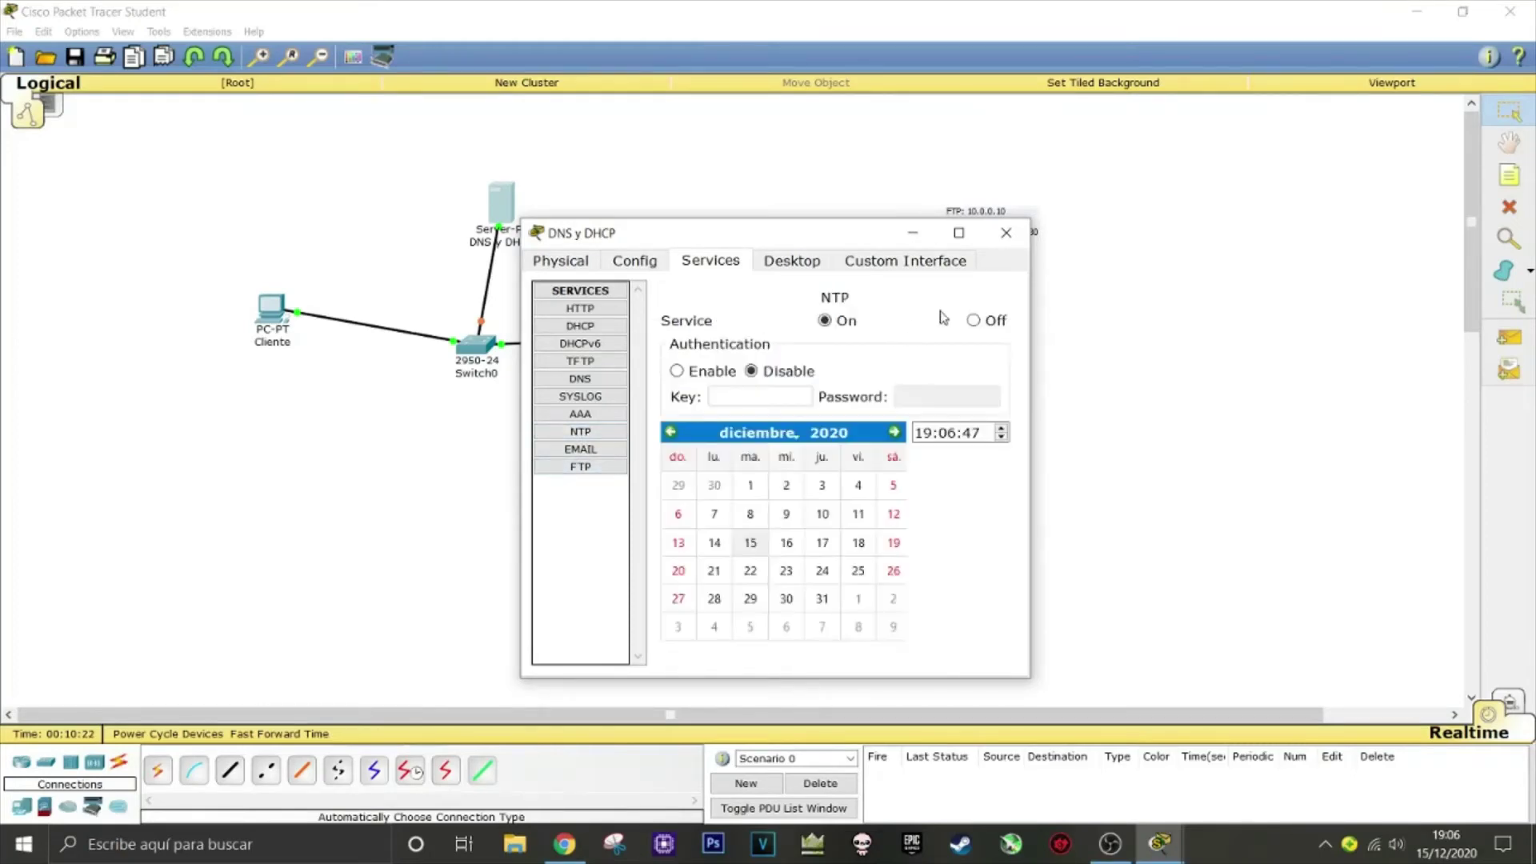
left_click(584, 396)
left_click(984, 349)
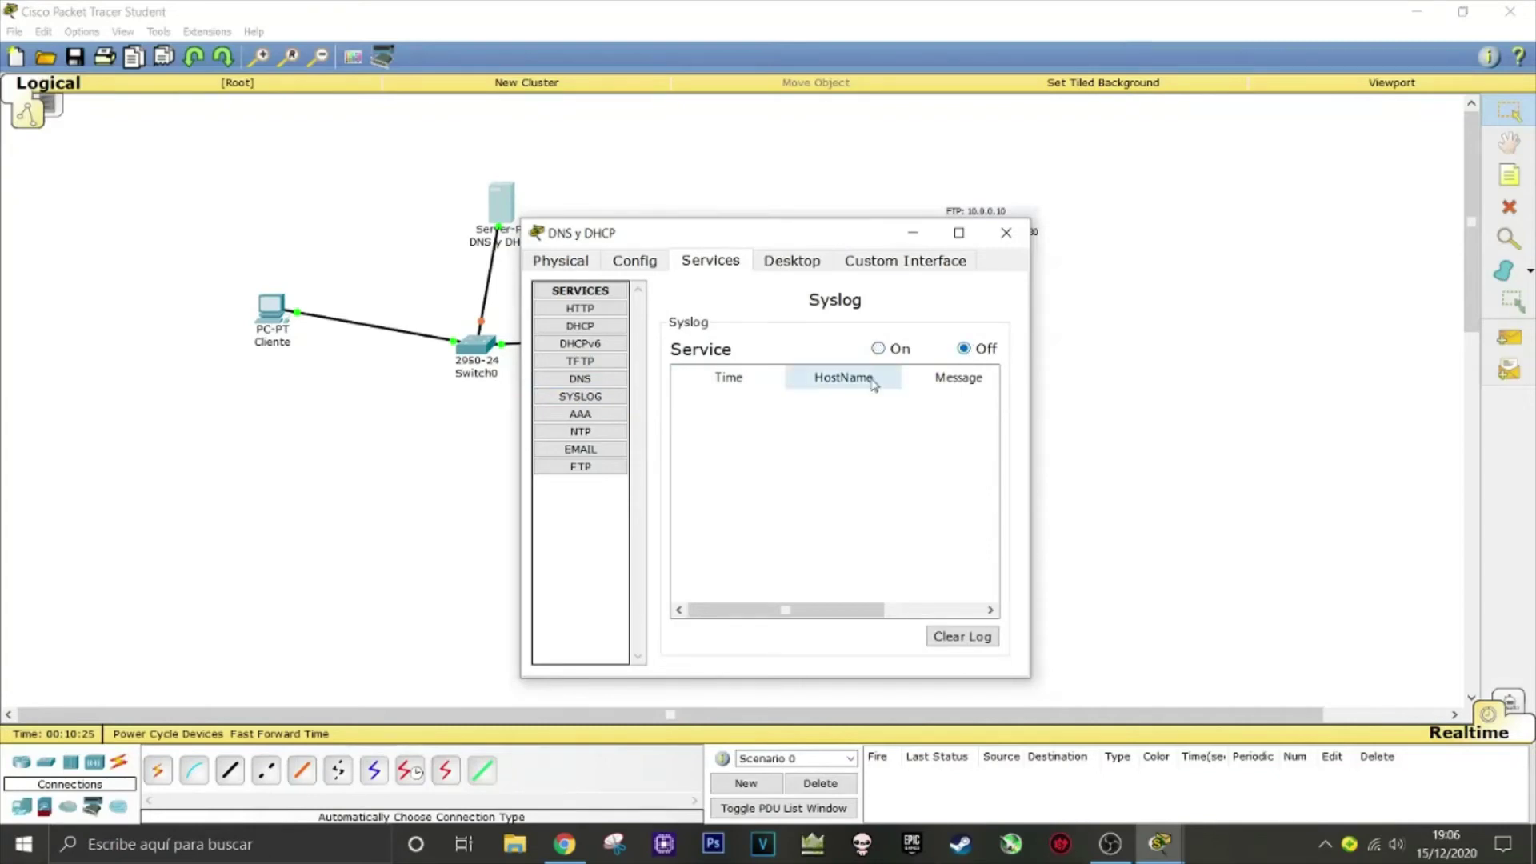
Turn on DNS, turn off TFTP, and switch the DHCP service On
left_click(606, 386)
left_click(805, 328)
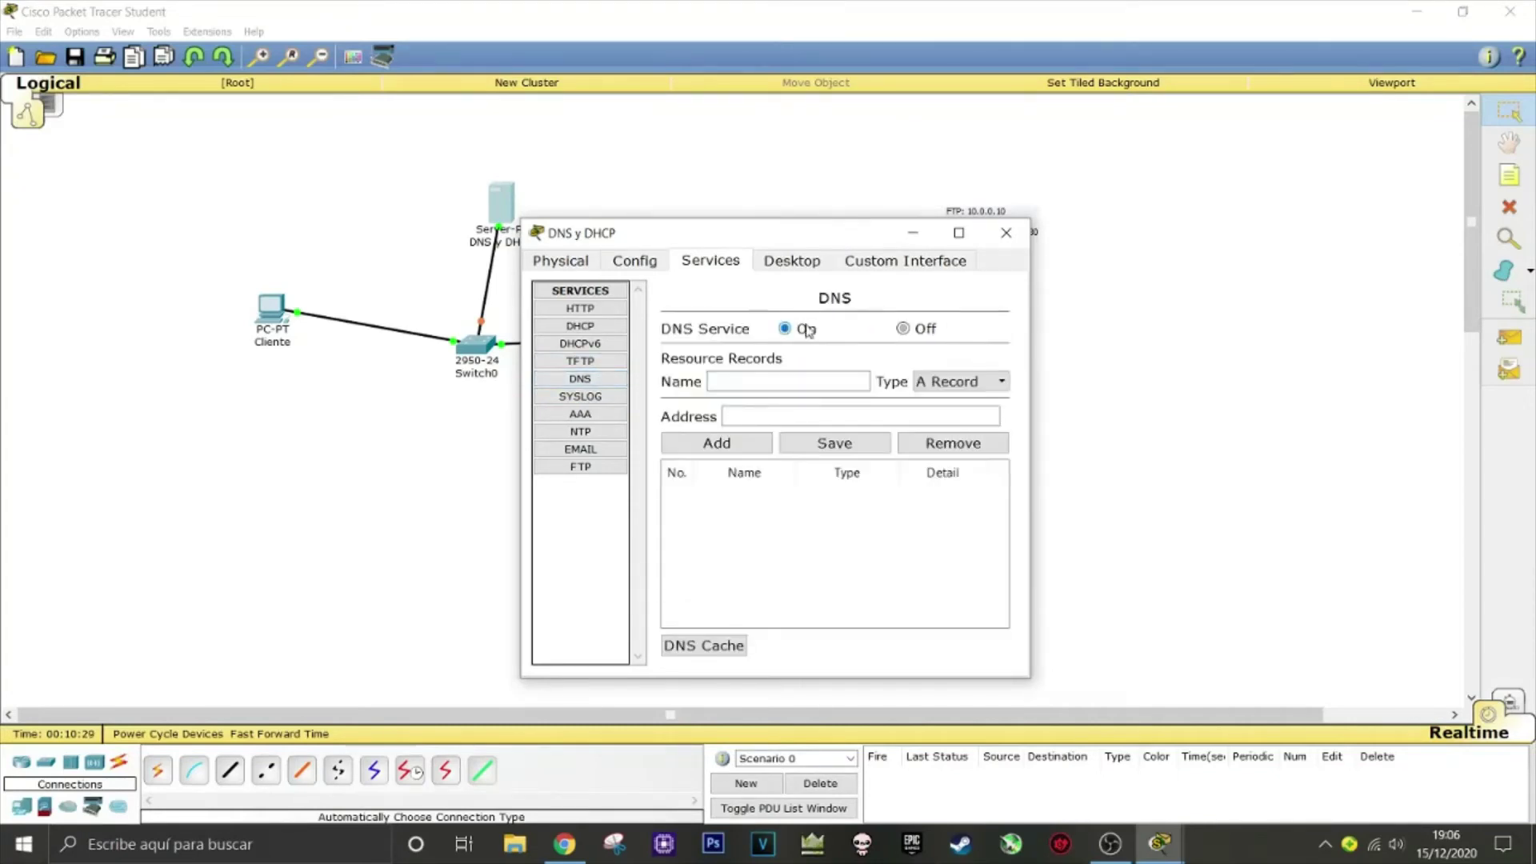
left_click(602, 362)
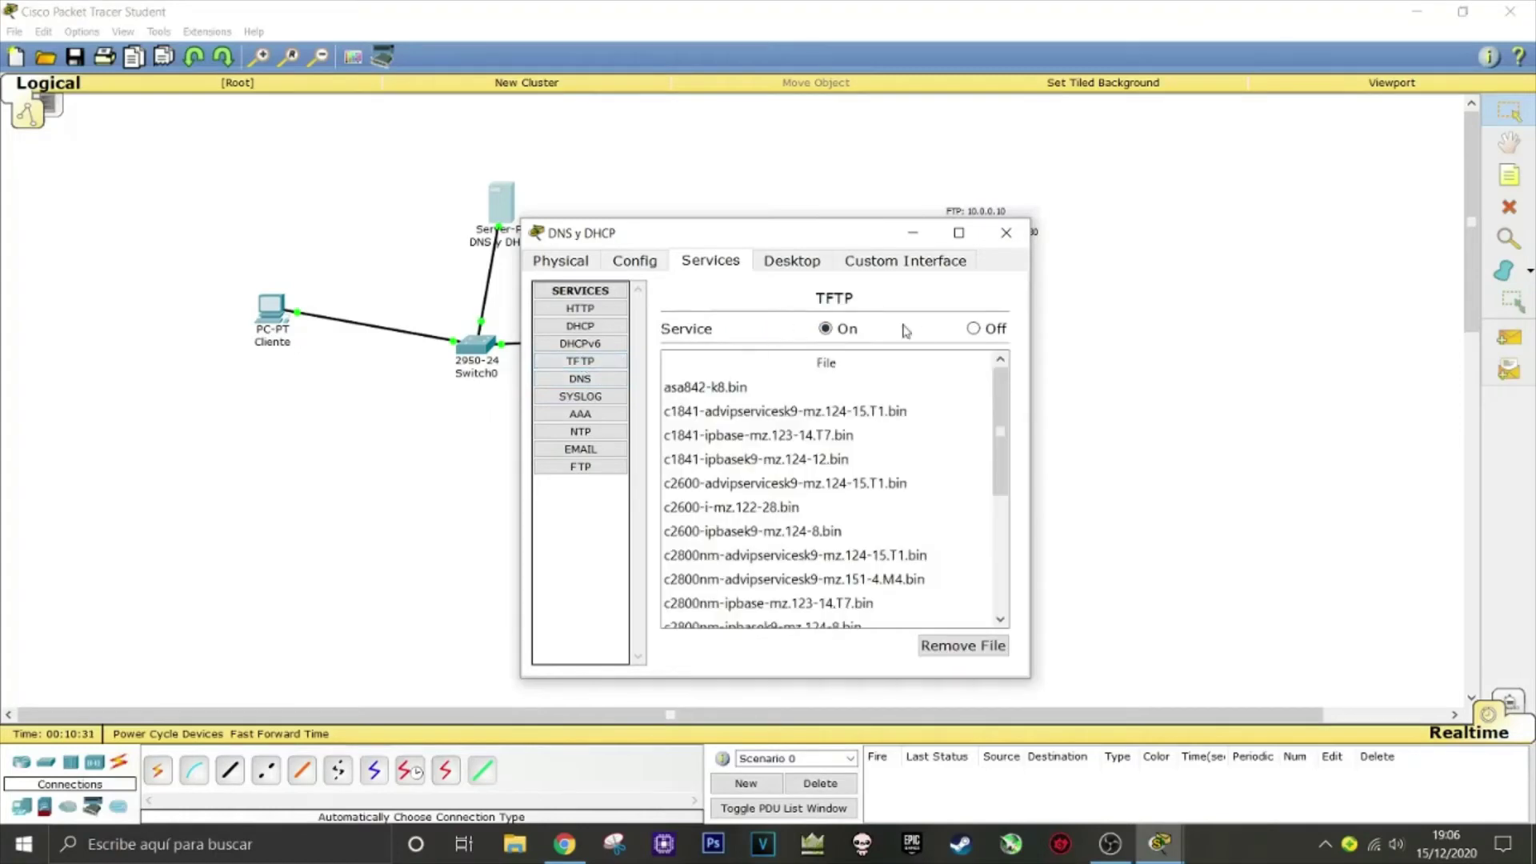
left_click(973, 330)
left_click(580, 344)
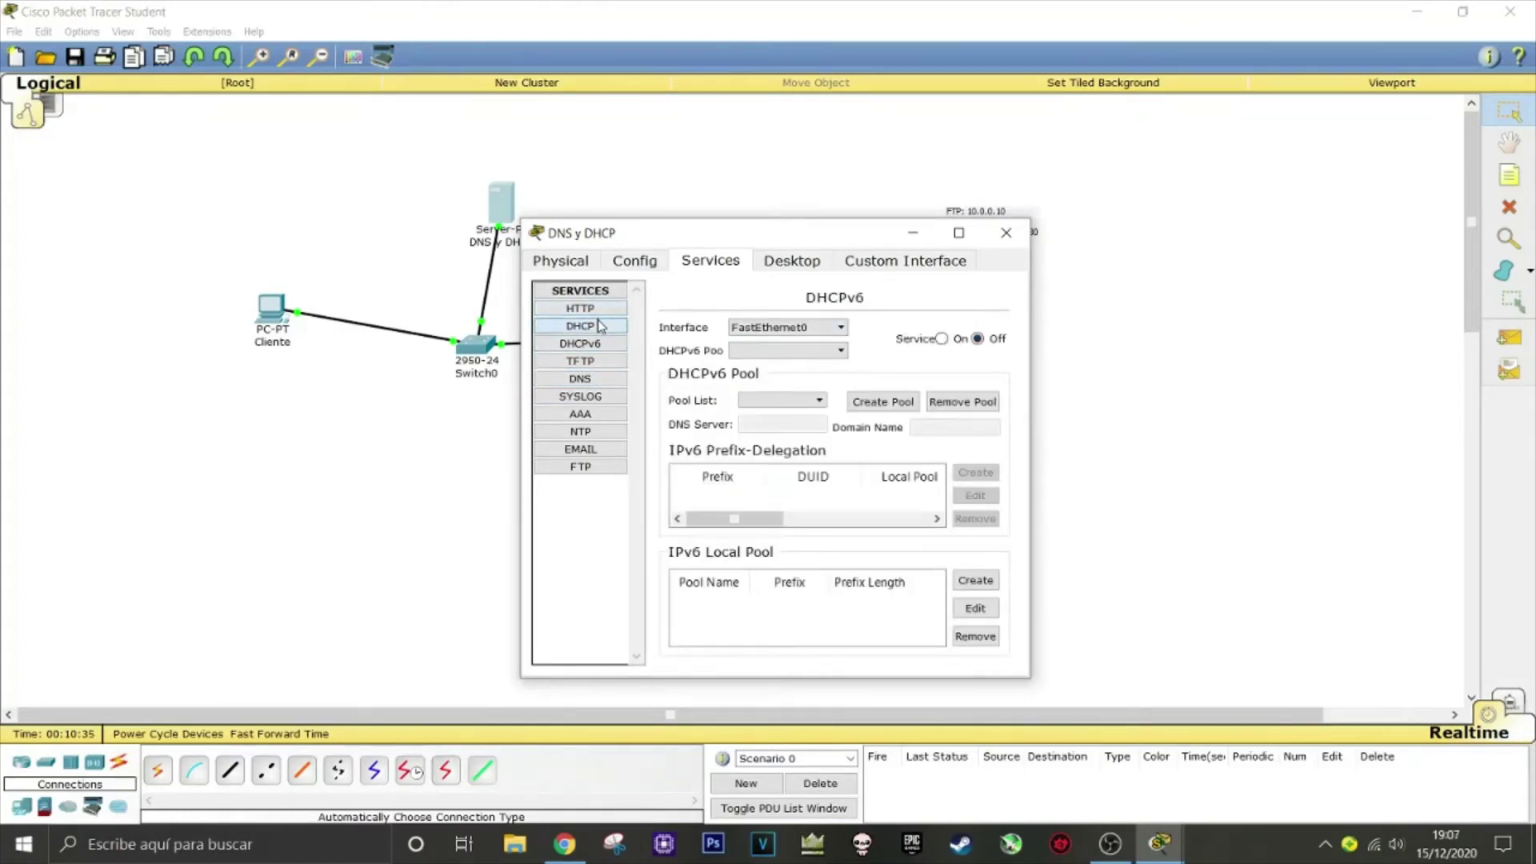
left_click(598, 325)
left_click(927, 329)
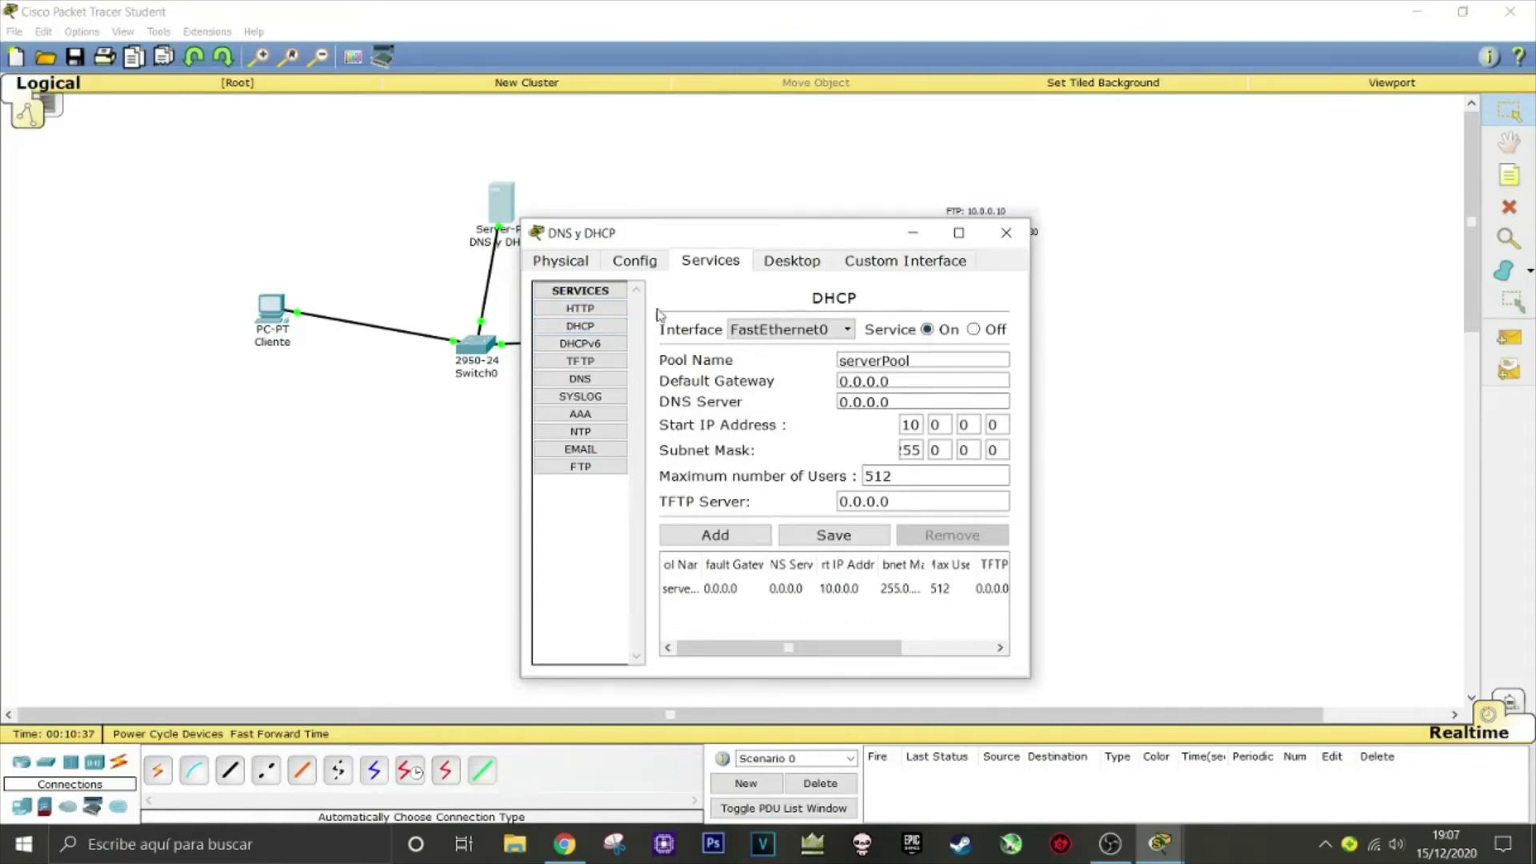
Turn off the server's HTTP and HTTPS services
left_click(623, 312)
left_click(756, 361)
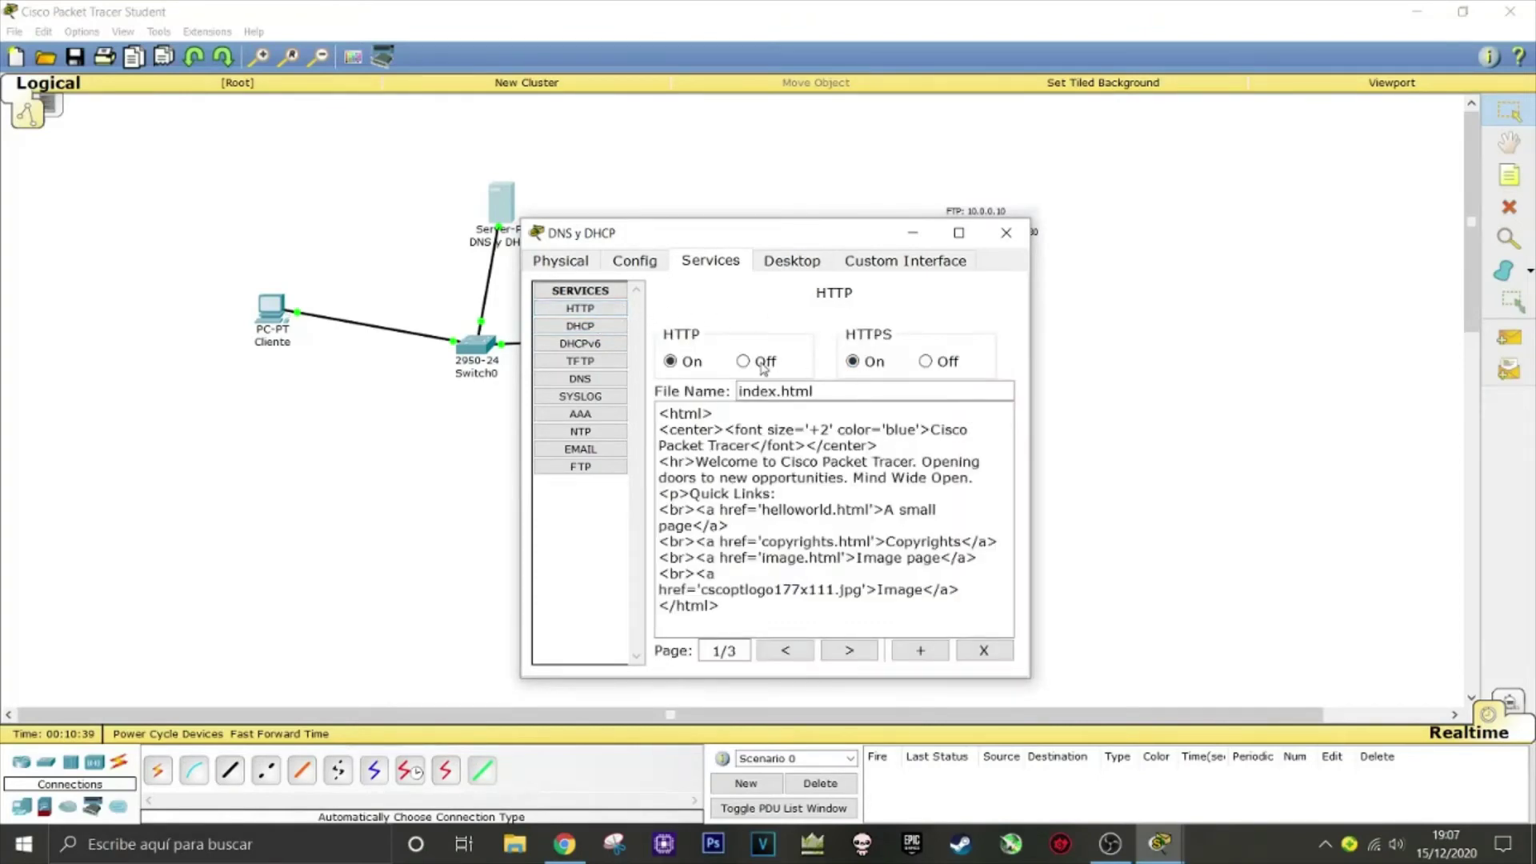
left_click(938, 364)
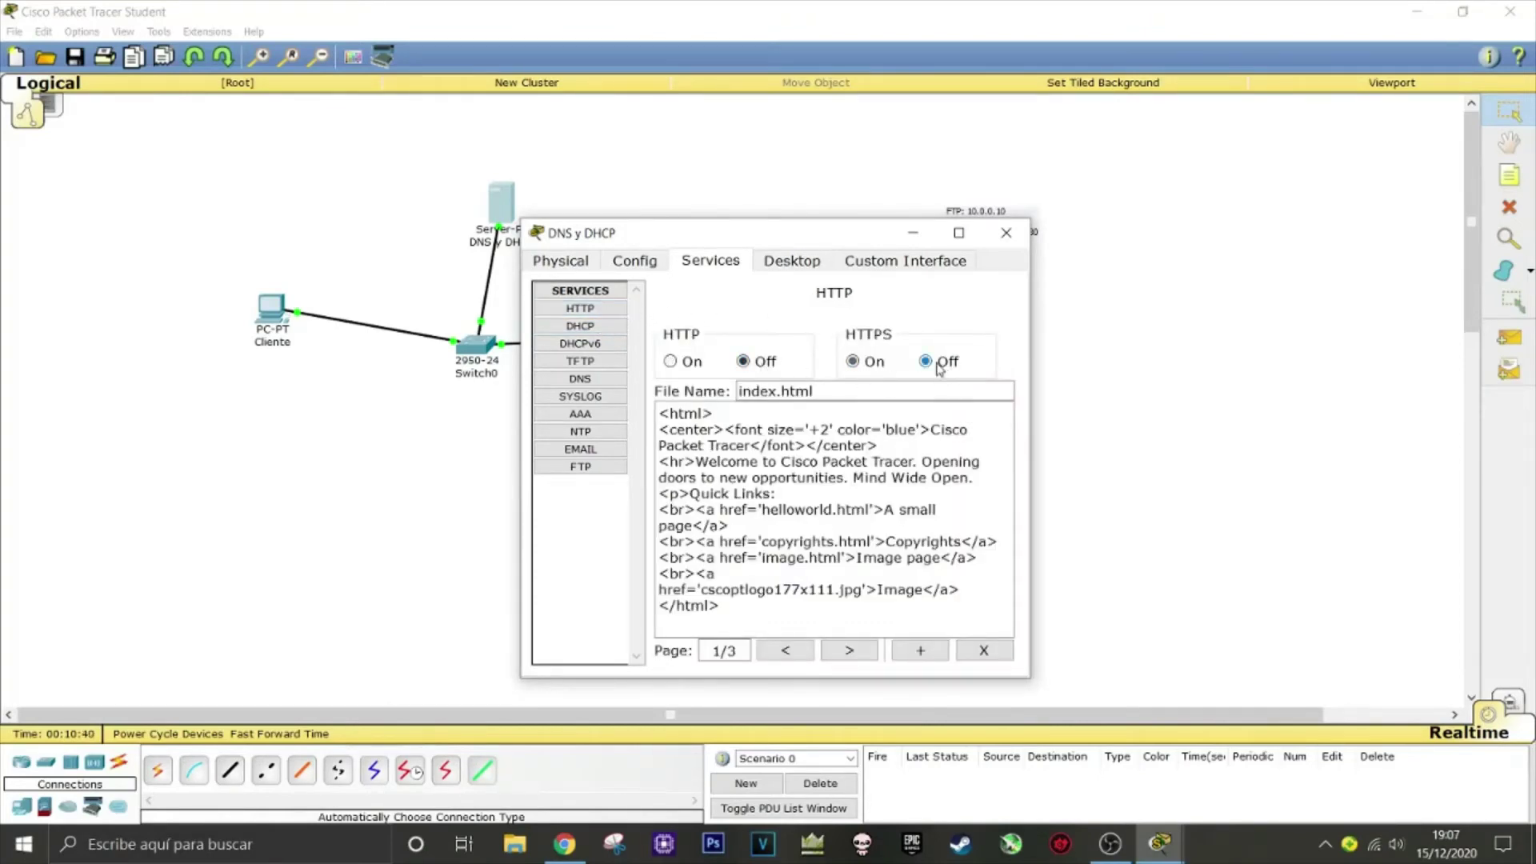
Save serverPool with DNS 10.0.0.30, start 10.0.0.40 and 20 maximum users
left_click(592, 328)
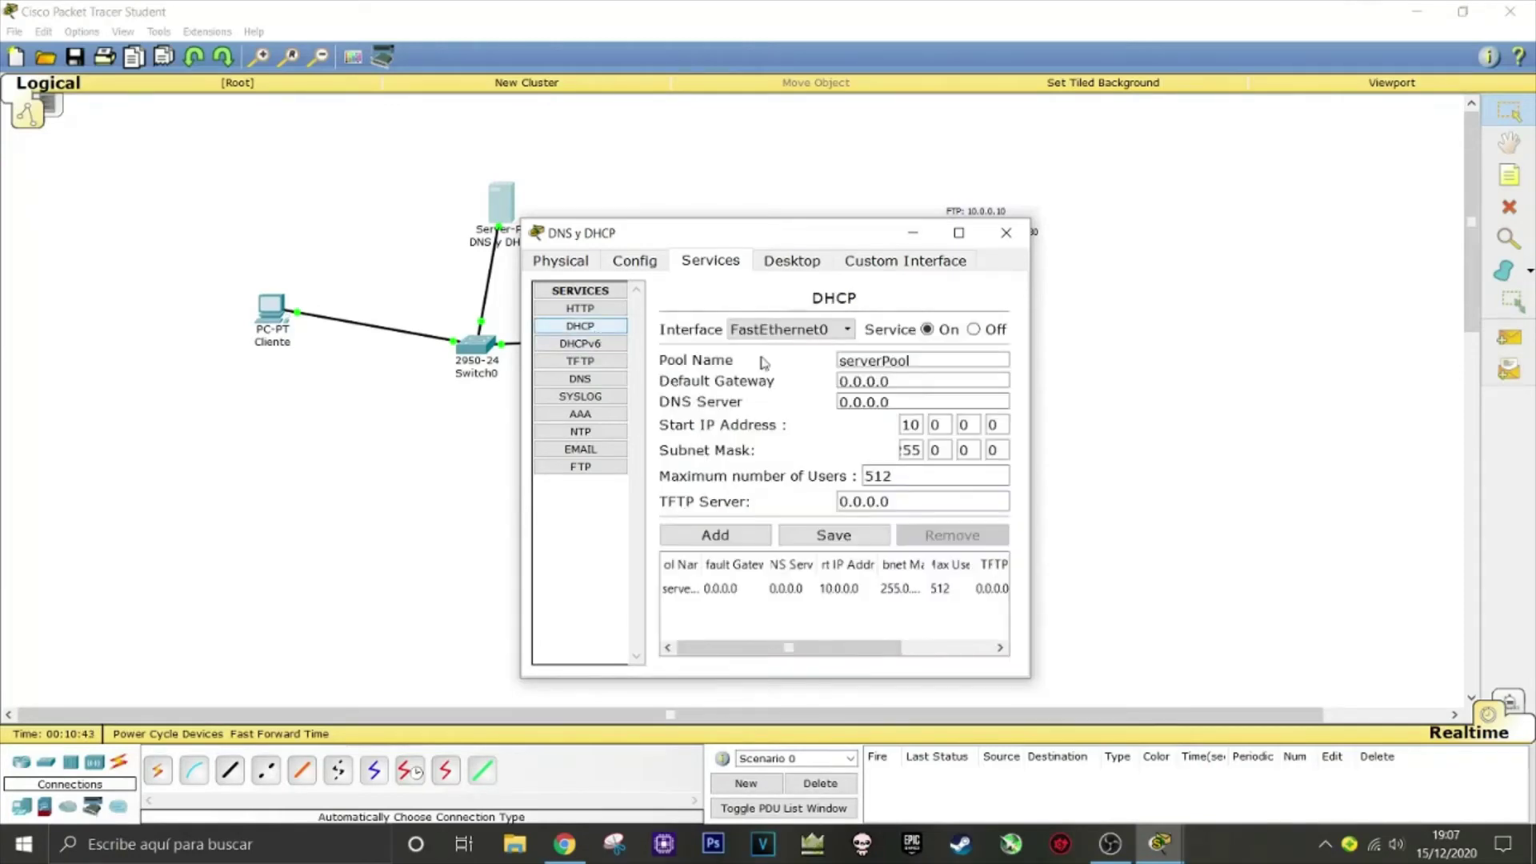
left_click(904, 363)
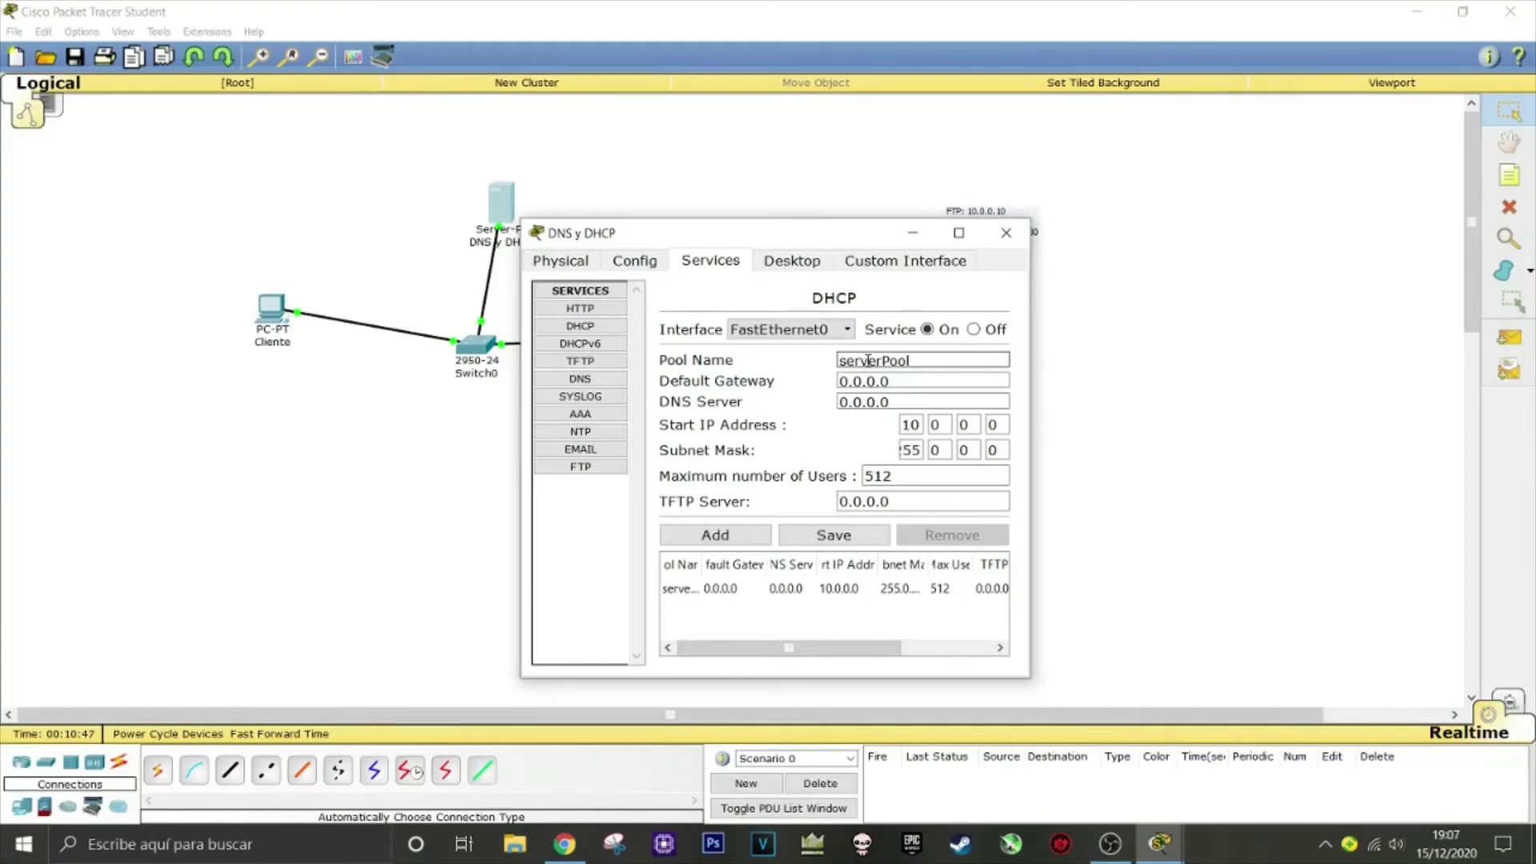
left_click(892, 382)
left_click(902, 398)
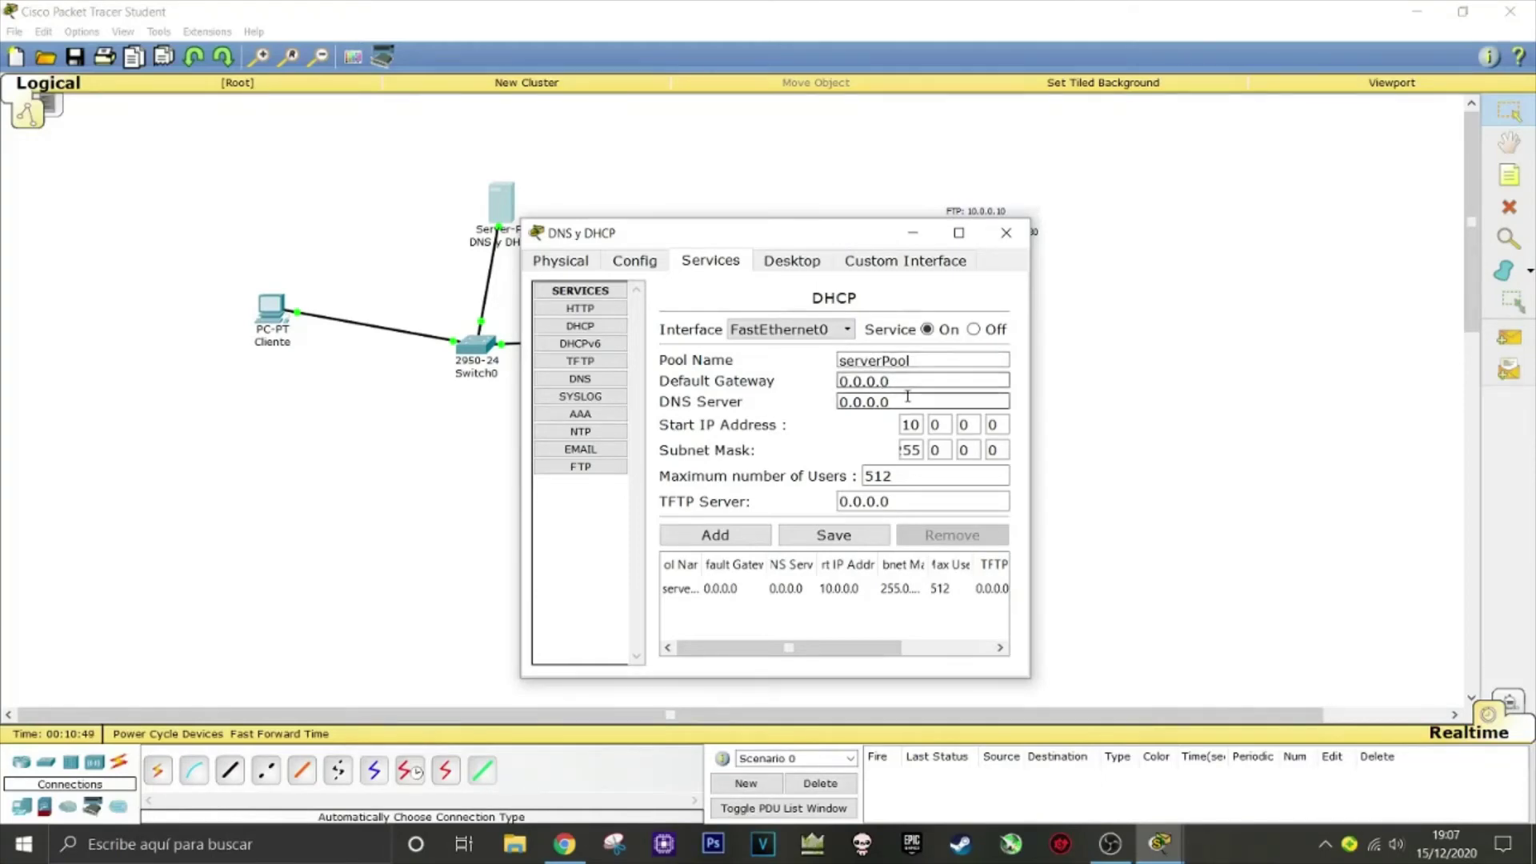
left_click_drag(900, 398, 797, 397)
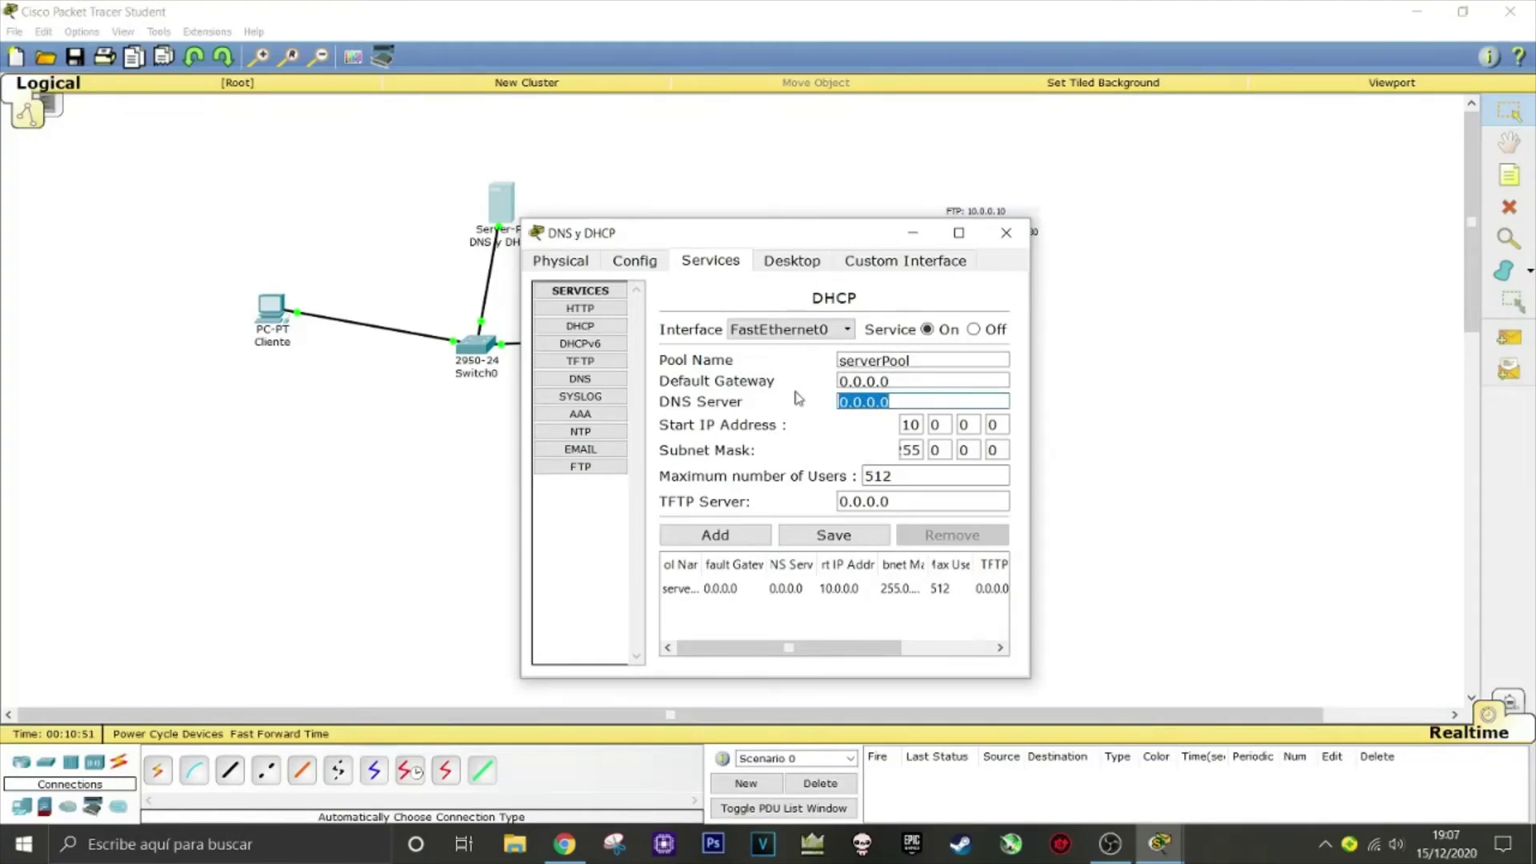
type("10")
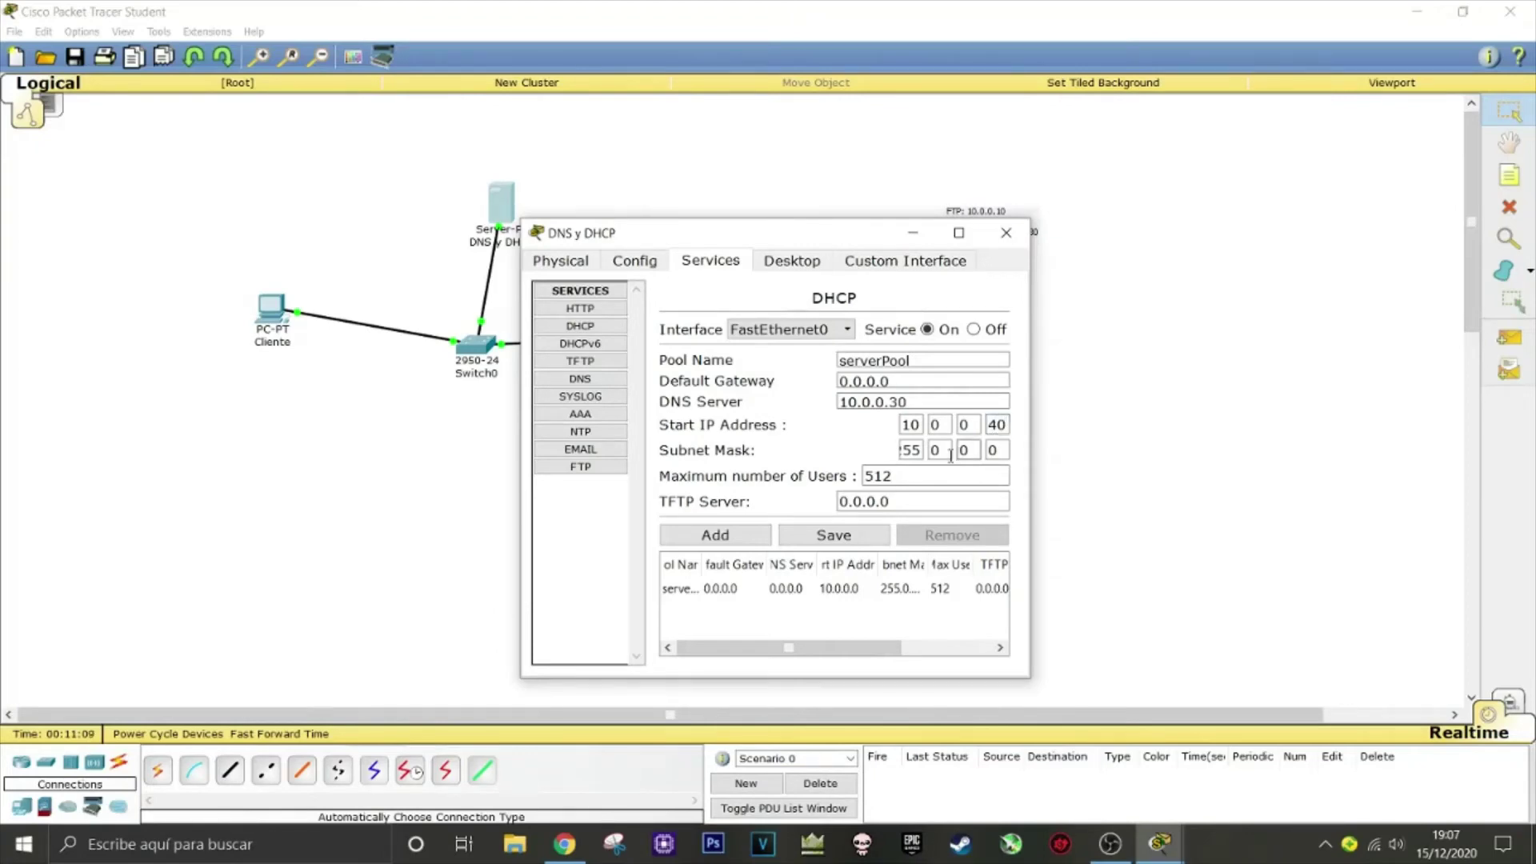
double_click(916, 474)
type("20")
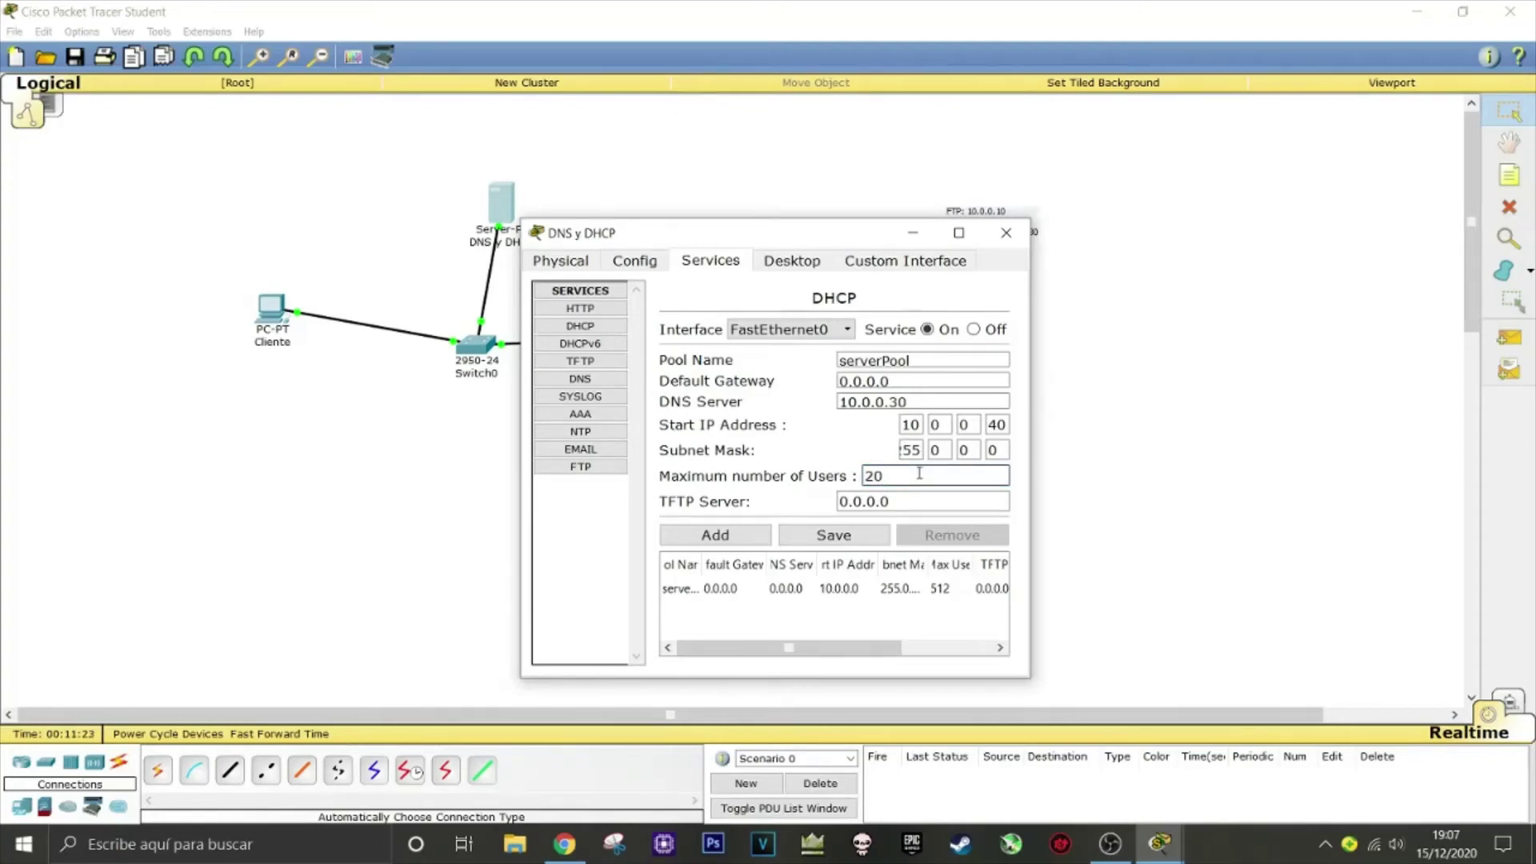
left_click(815, 543)
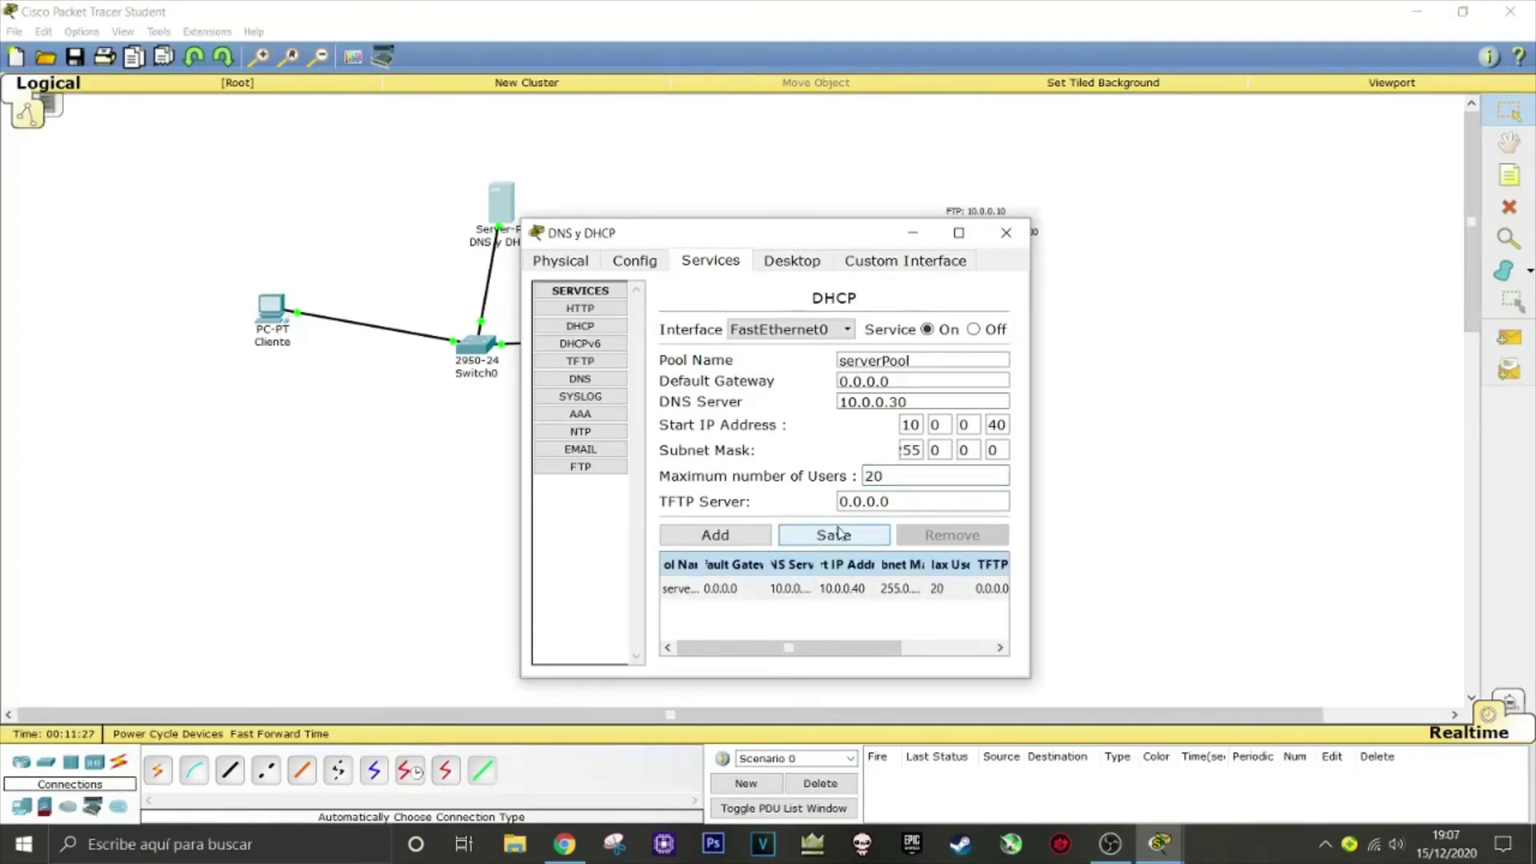
left_click(1005, 233)
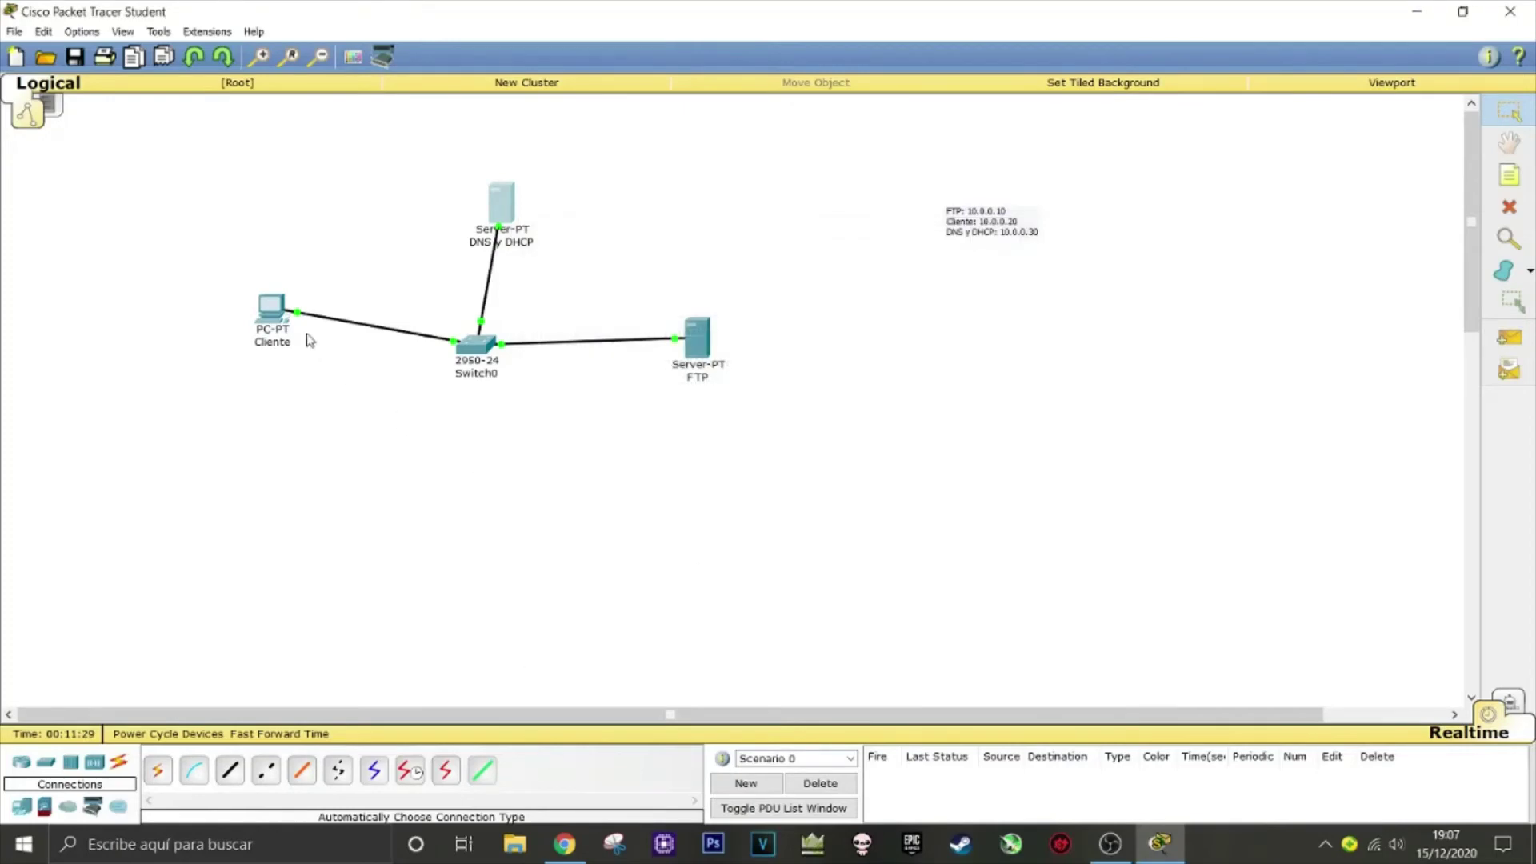
Set Cliente's FastEthernet0 to DHCP so it receives 10.0.0.40 / 255.0.0.0
left_click(290, 322)
left_click(635, 260)
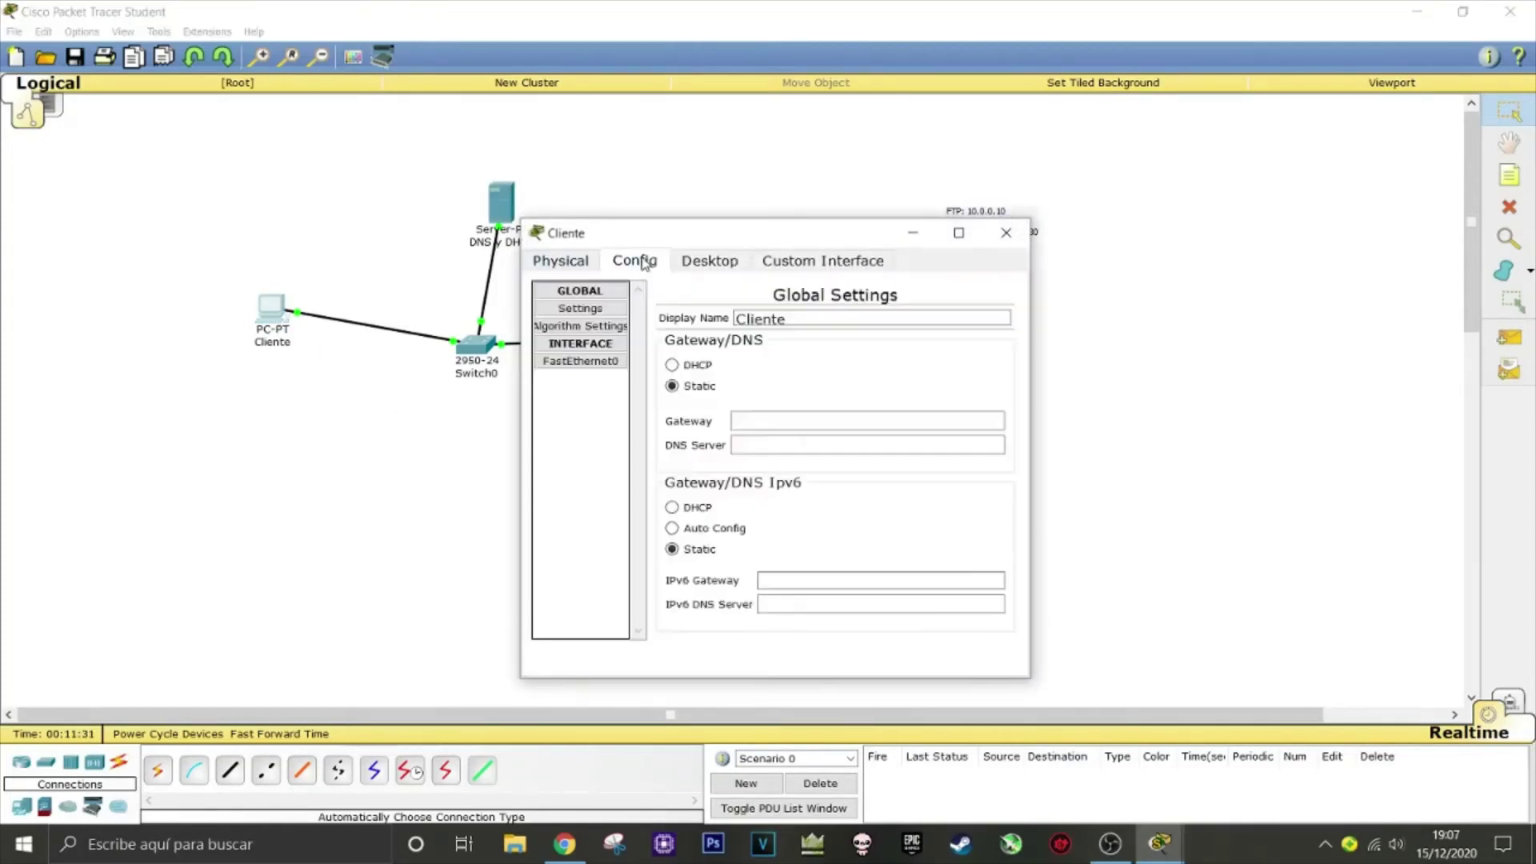
left_click(620, 362)
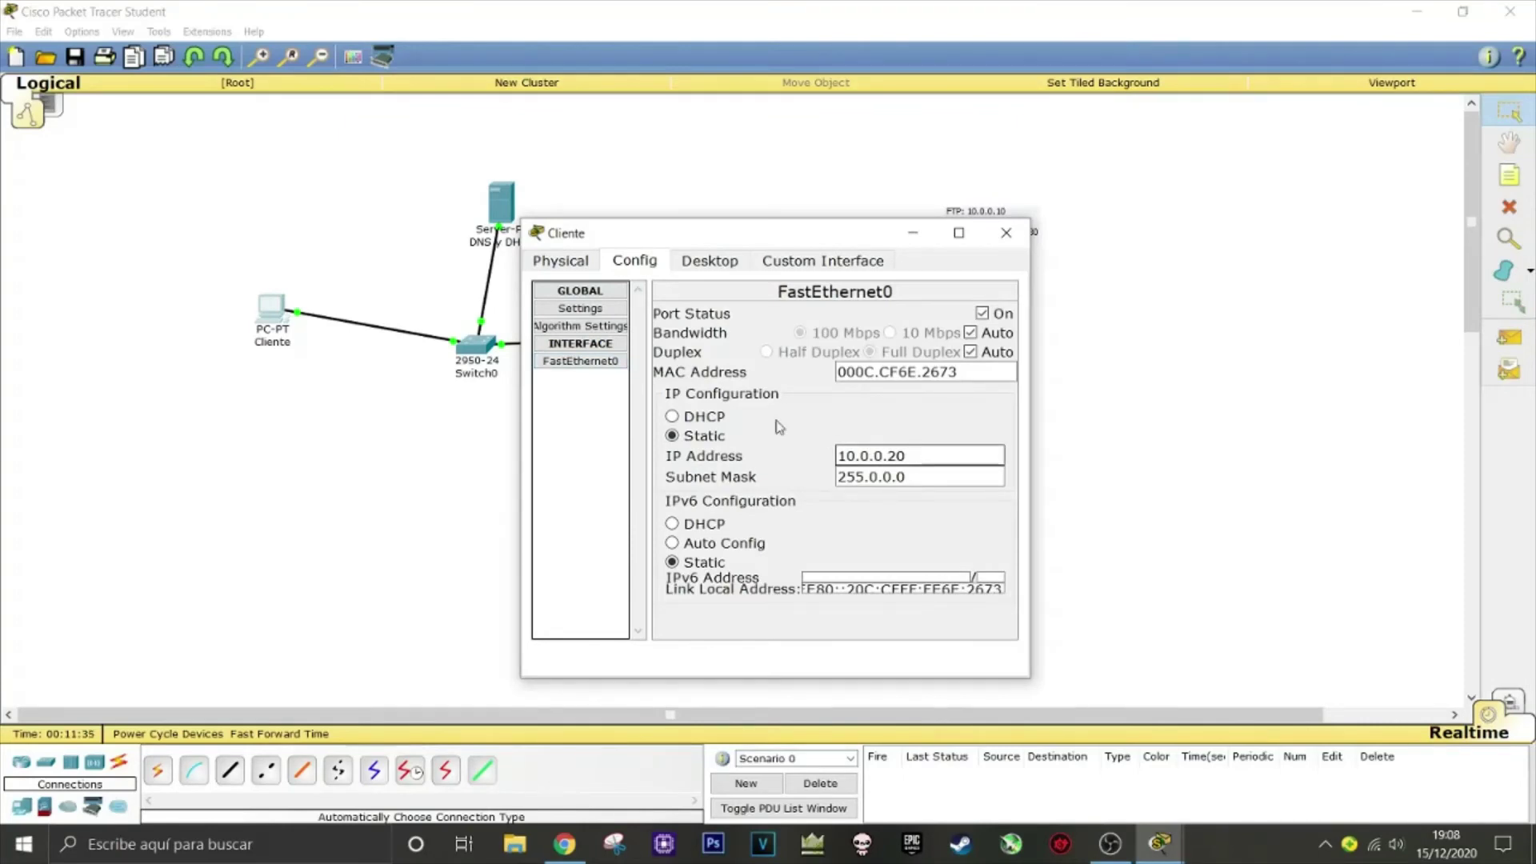
left_click(673, 416)
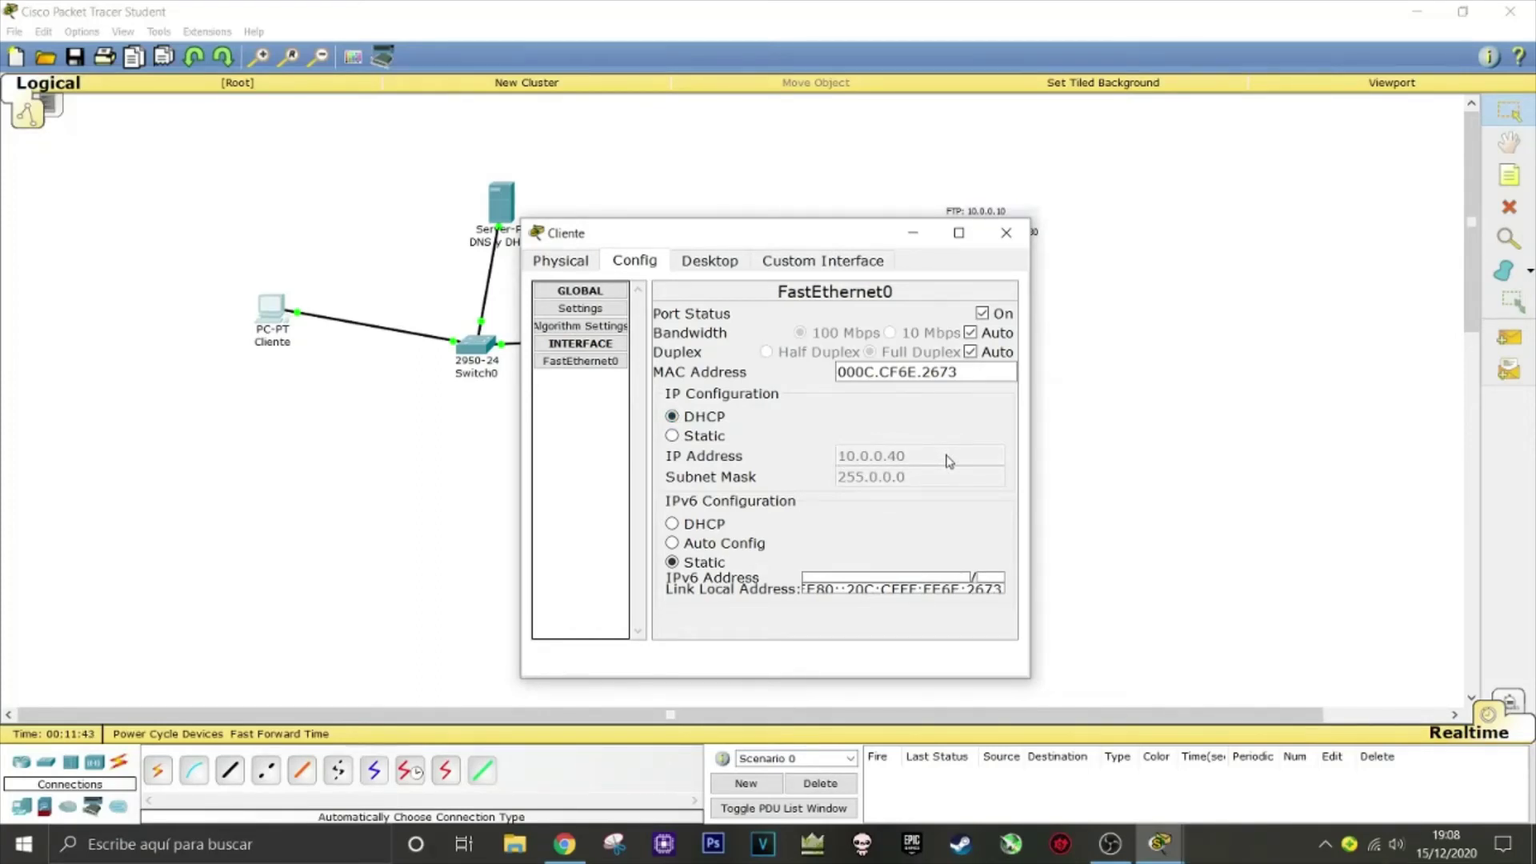
left_click(1006, 233)
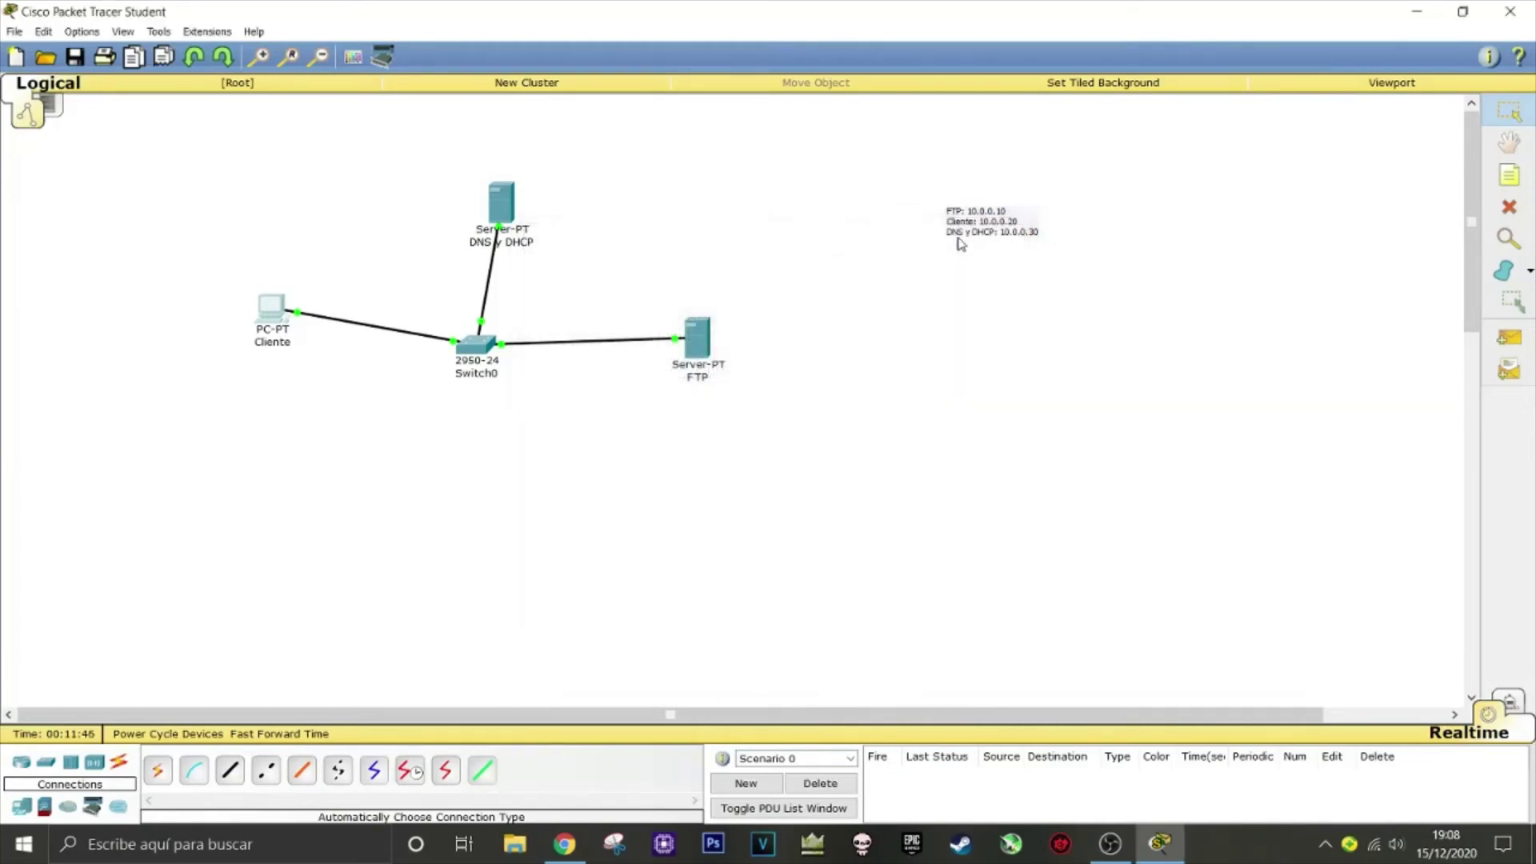
Open the DNS y DHCP server's DNS service and choose the SOA record type
left_click(505, 203)
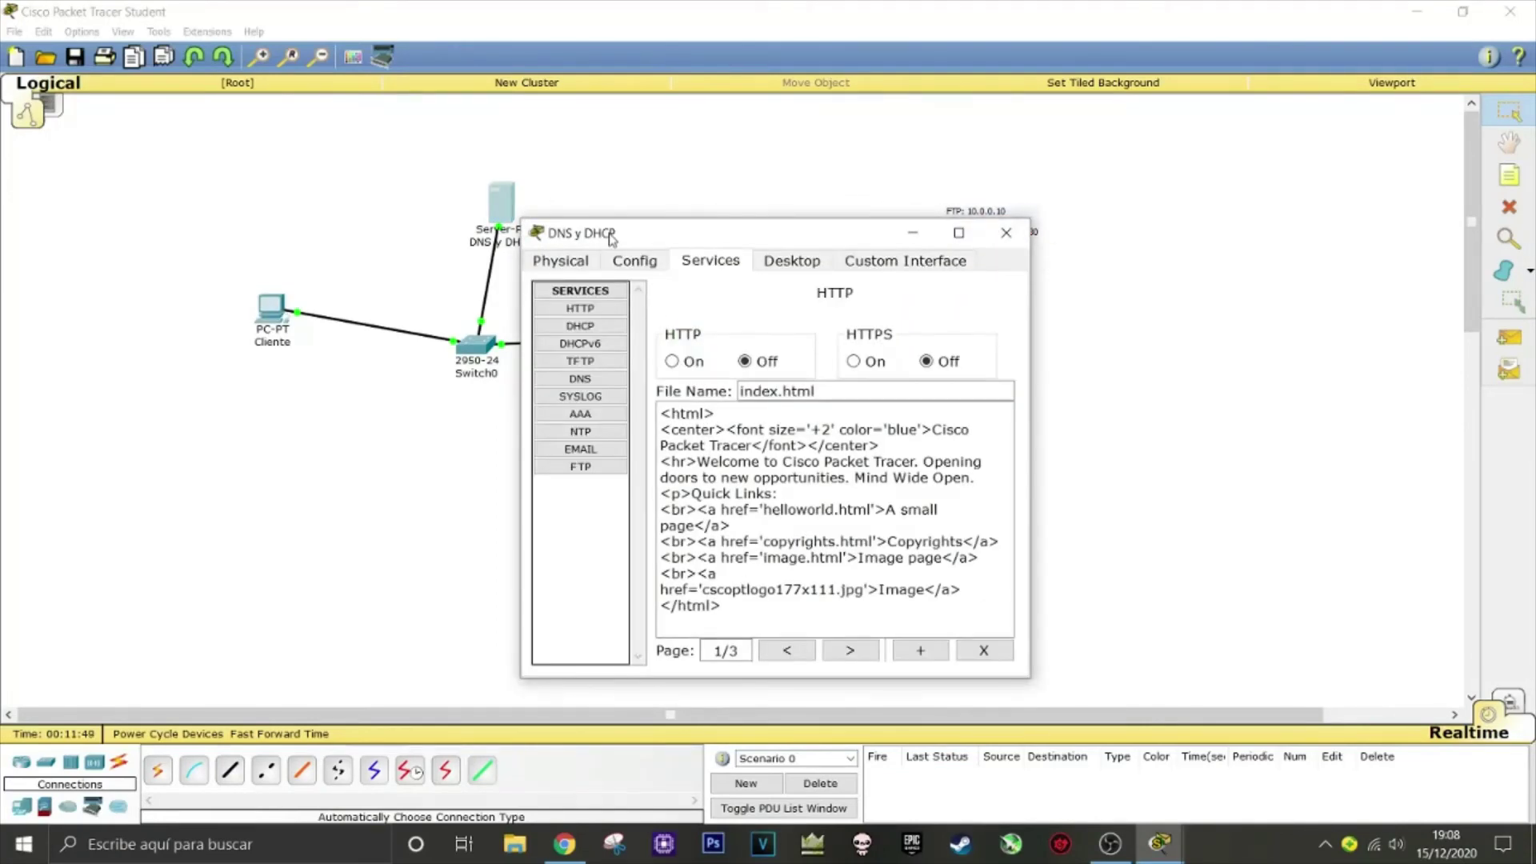
left_click(648, 263)
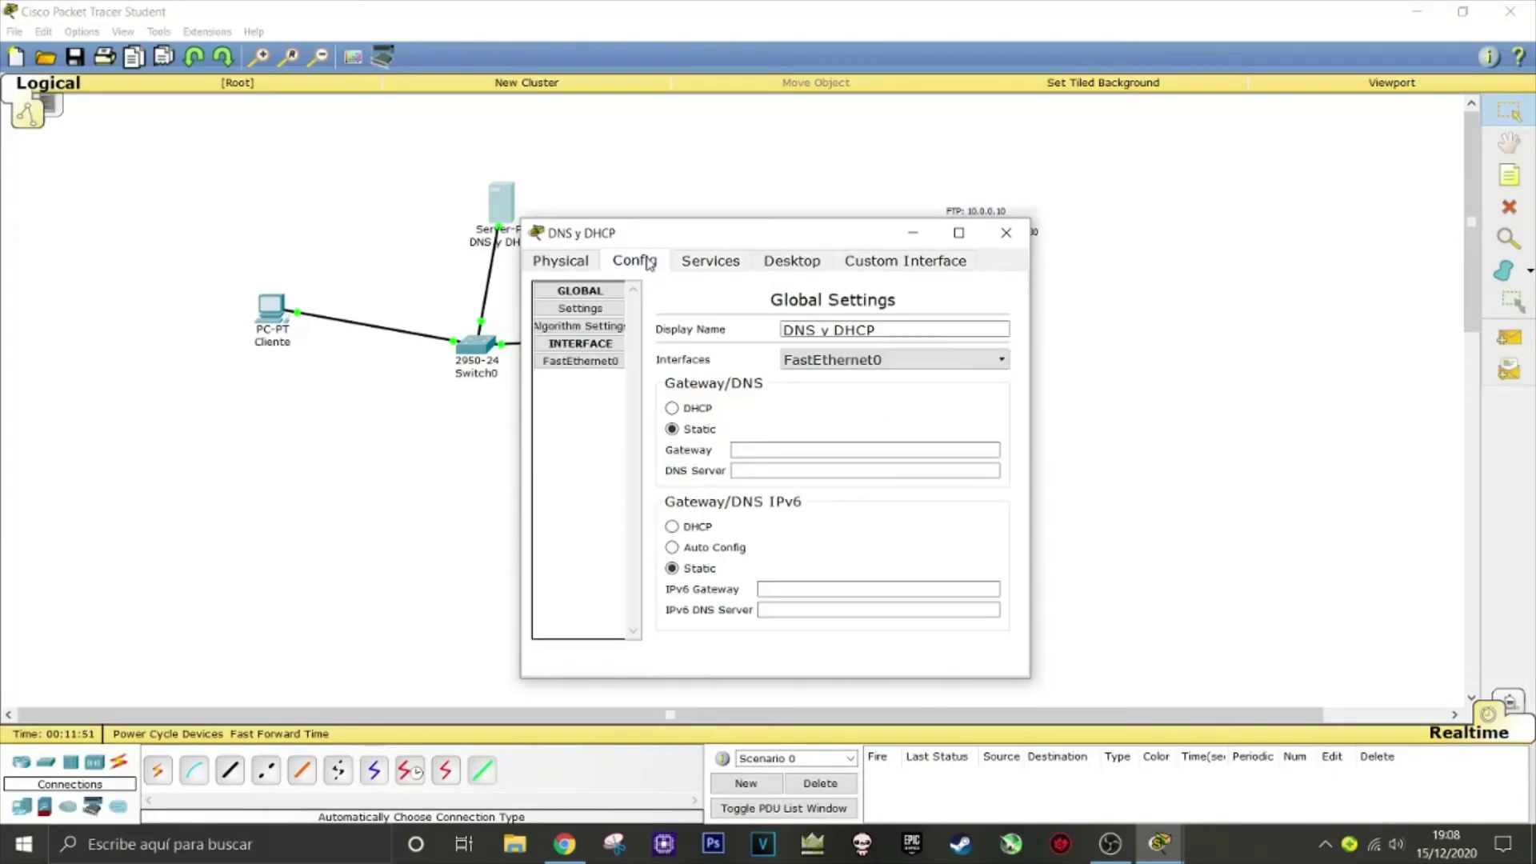
left_click(707, 261)
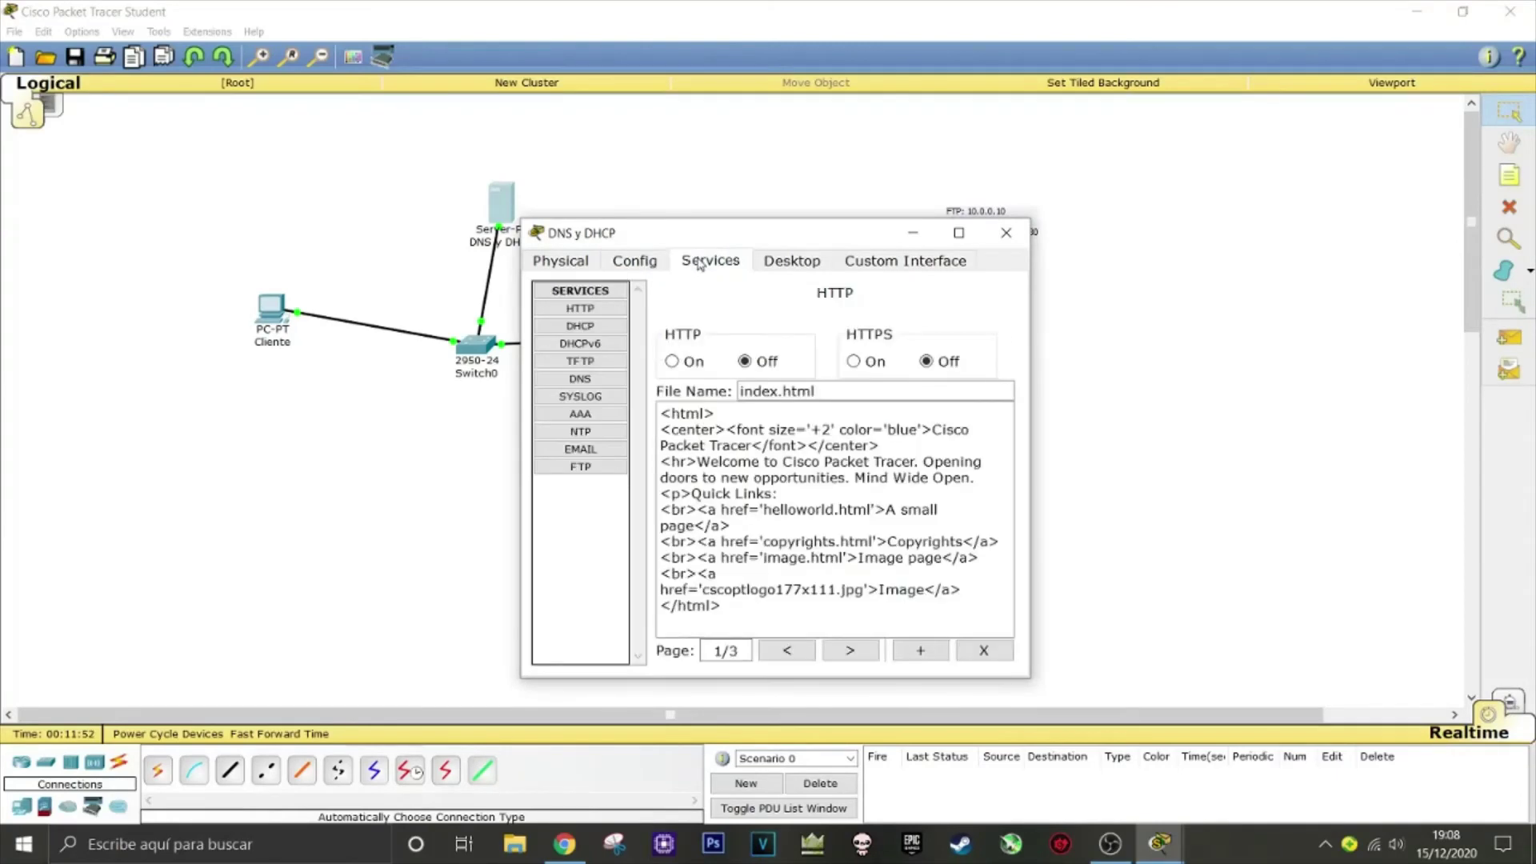
left_click(588, 326)
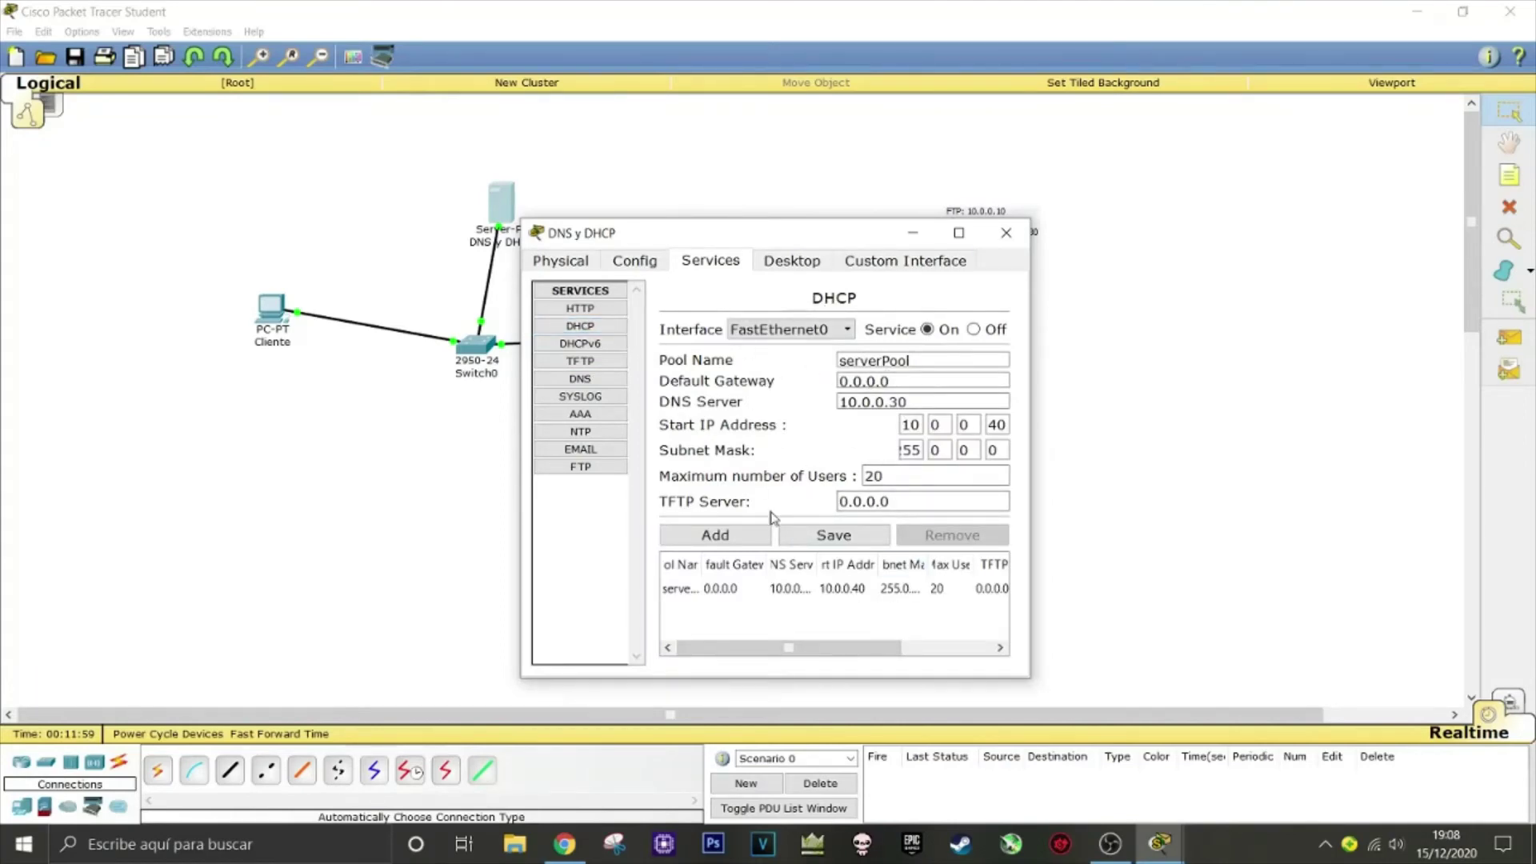
left_click(600, 379)
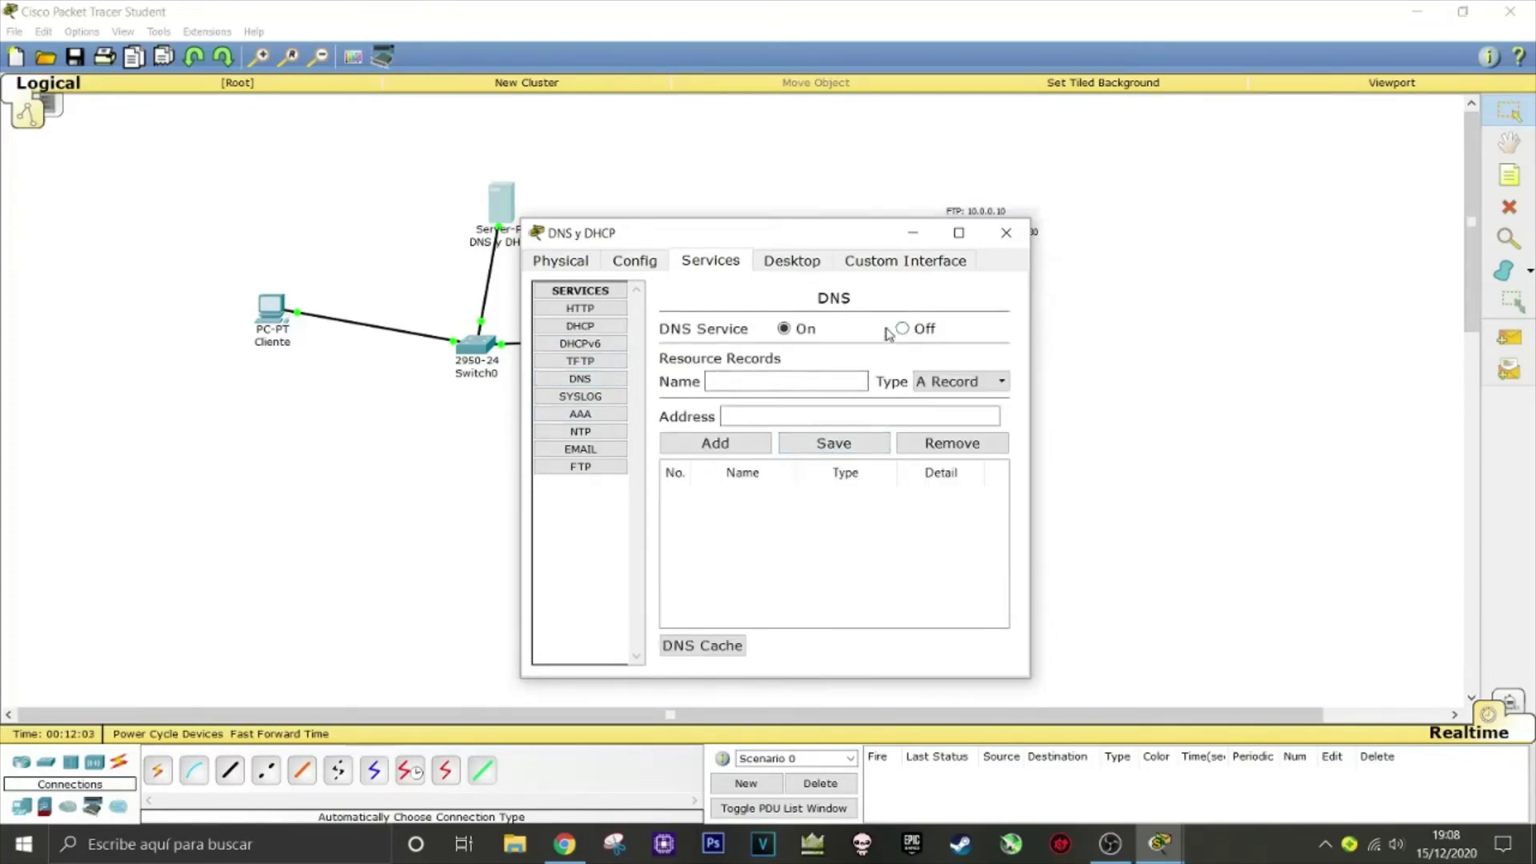
left_click(810, 381)
left_click(976, 382)
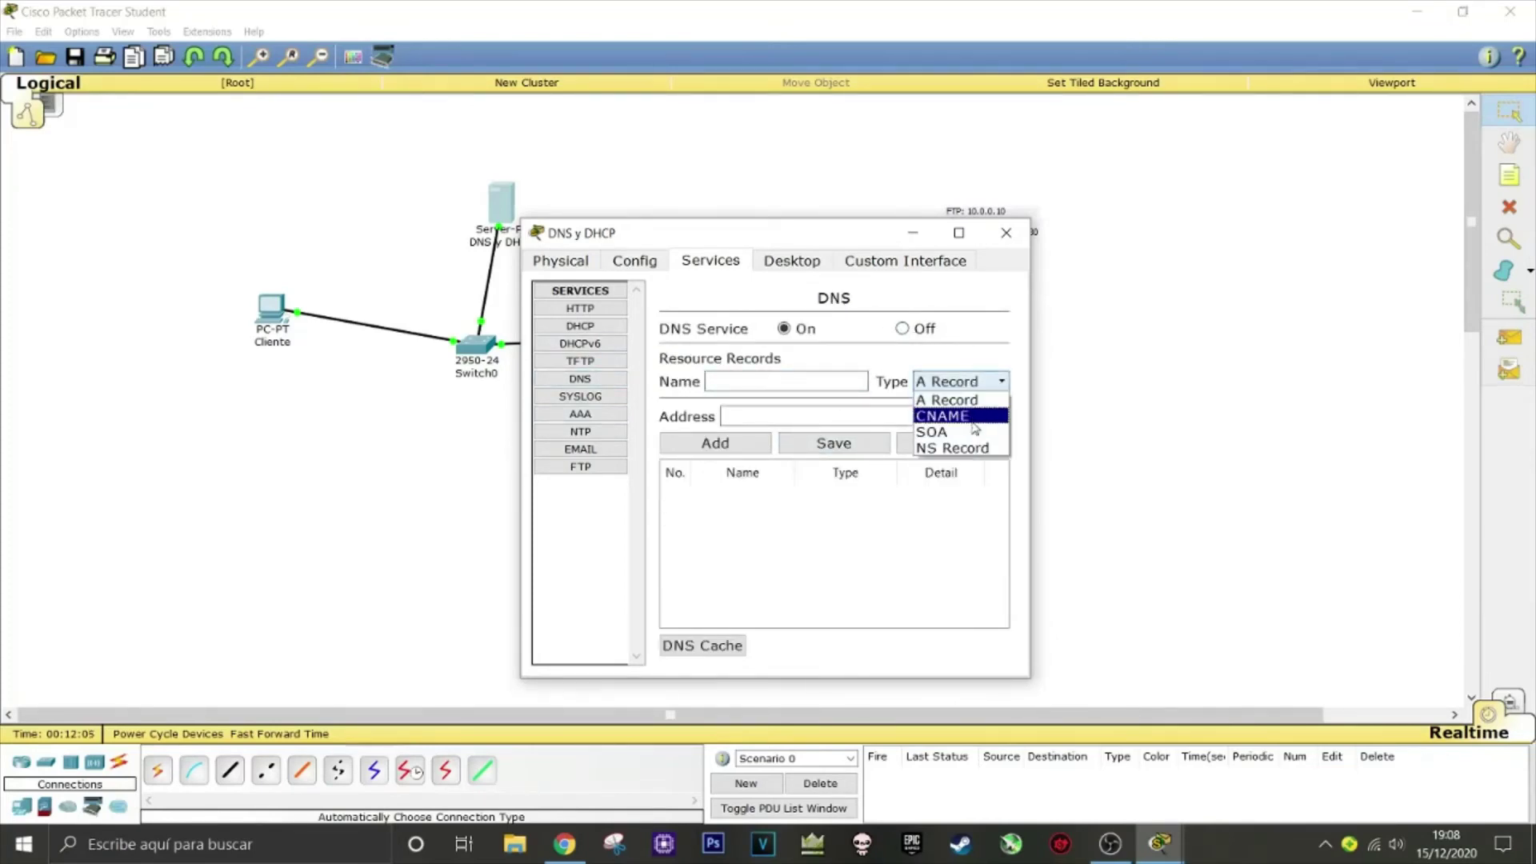
left_click(968, 434)
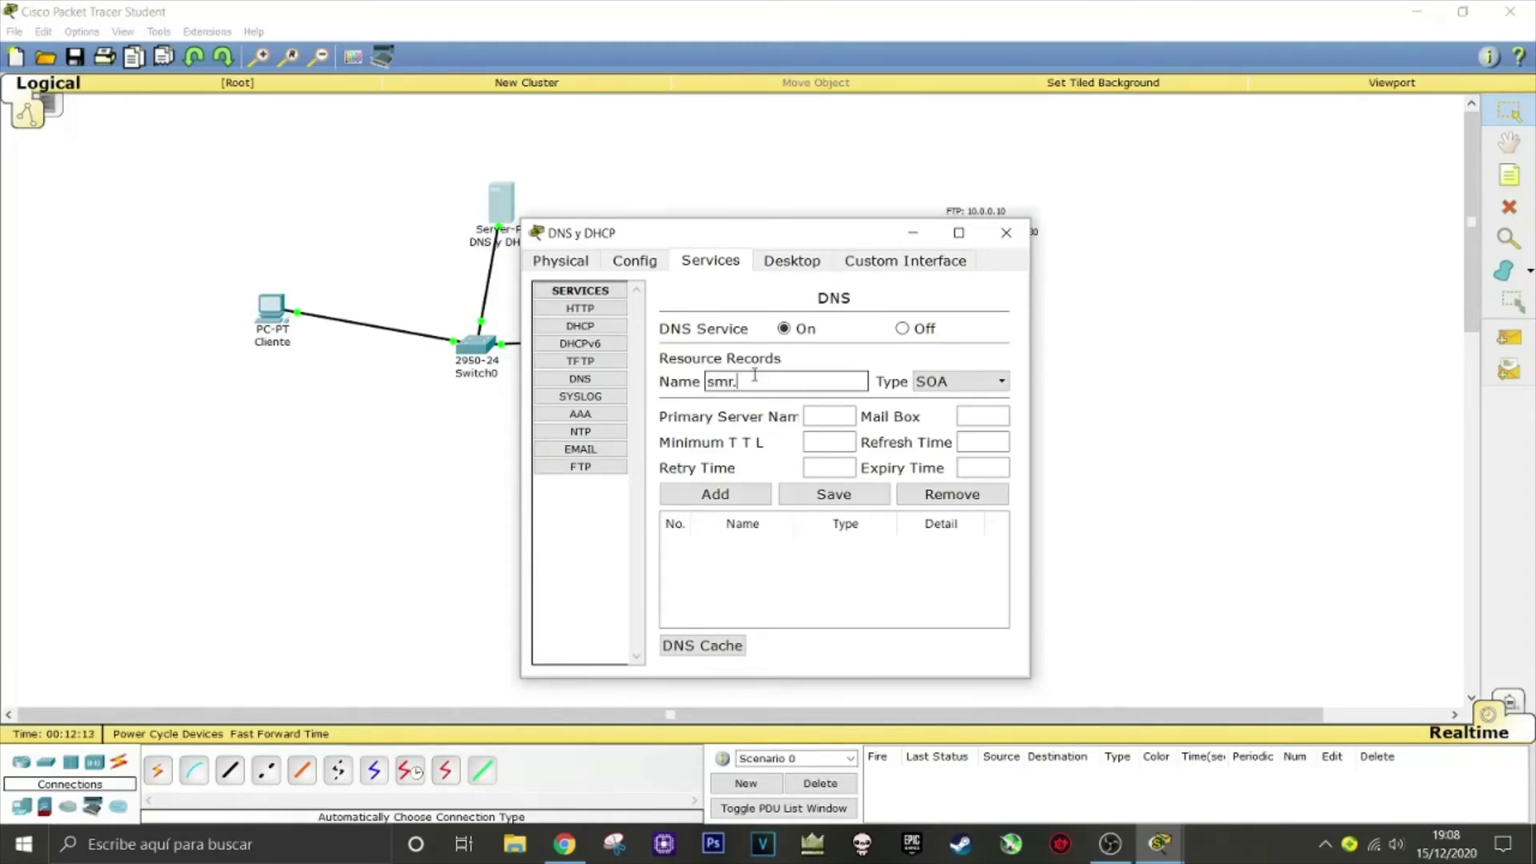
Add SOA smr.icv.es with primary ns1.smr.icv.es, mailbox admin.smr.icv.es, retry 600, refresh 3600
left_click(754, 374)
type("smr.icv.es")
left_click(813, 413)
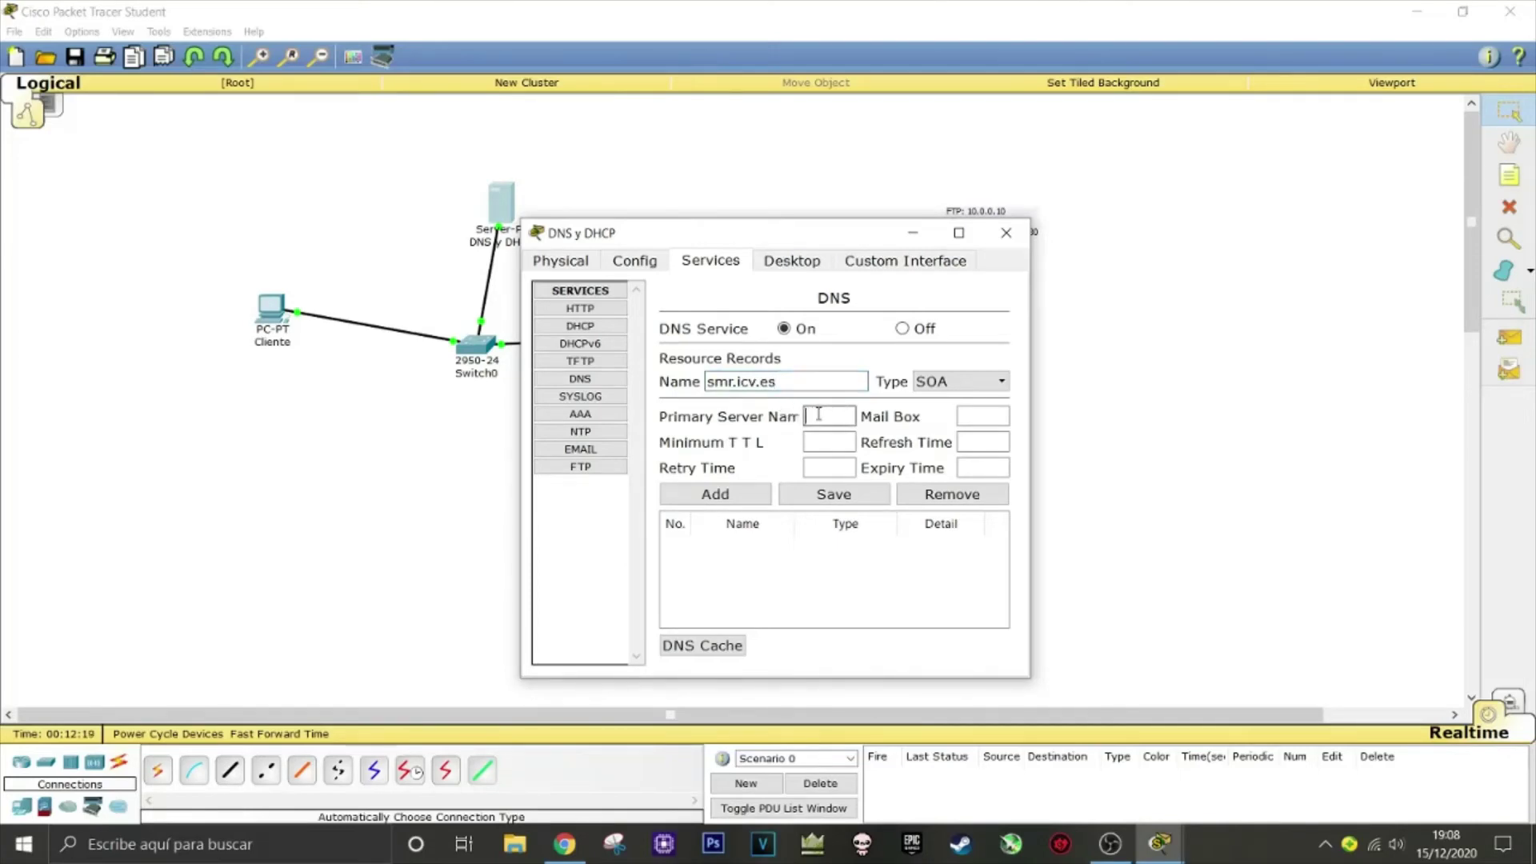
type("ns")
type("1.smr.icv")
type(".es")
left_click(966, 413)
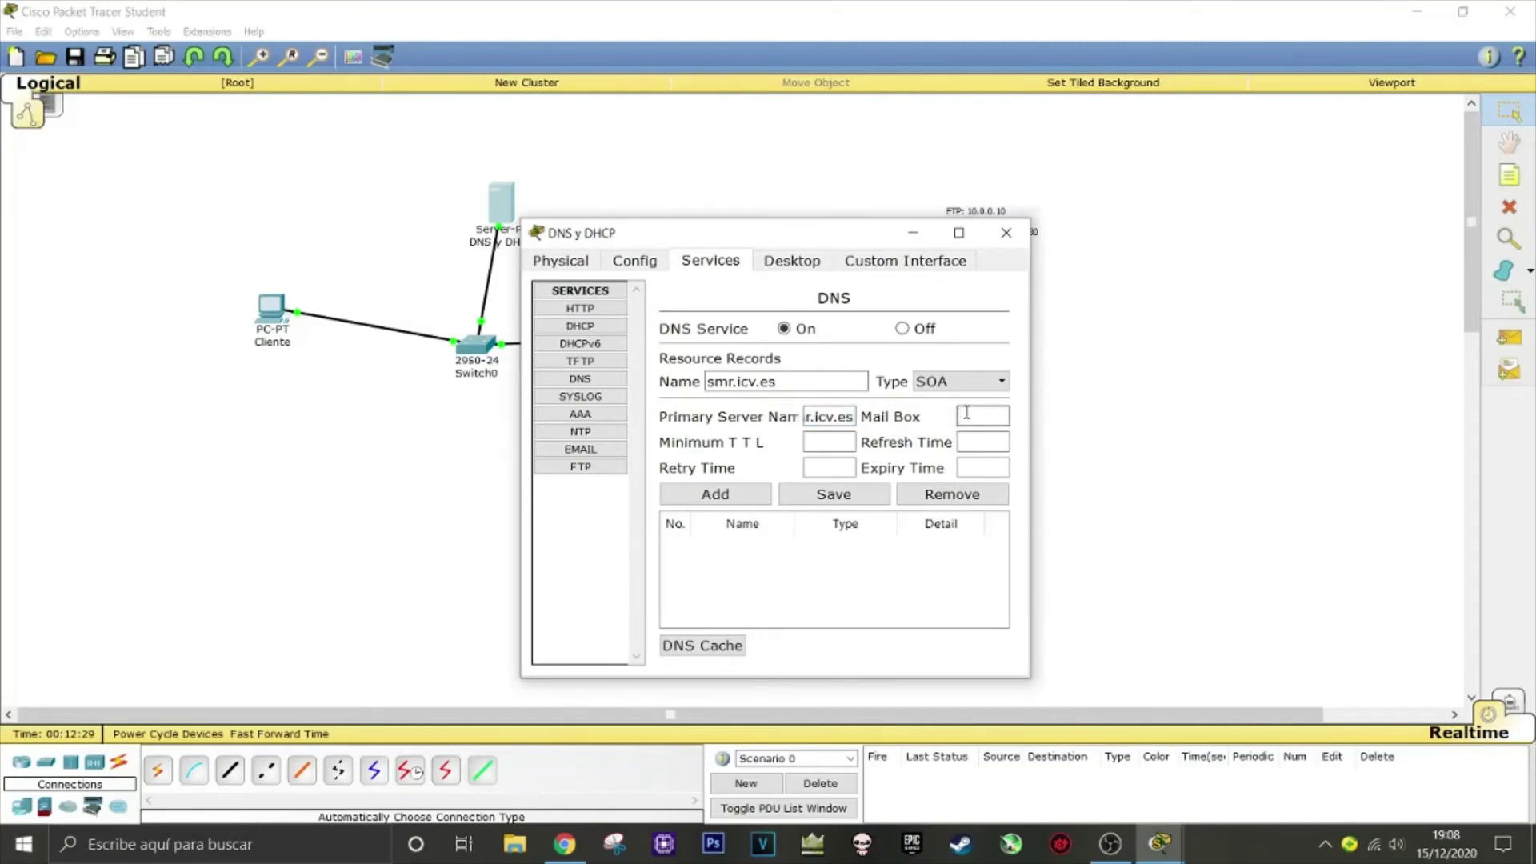
type("admi")
type("n.")
type("smr.ic")
type("v.es")
left_click(836, 440)
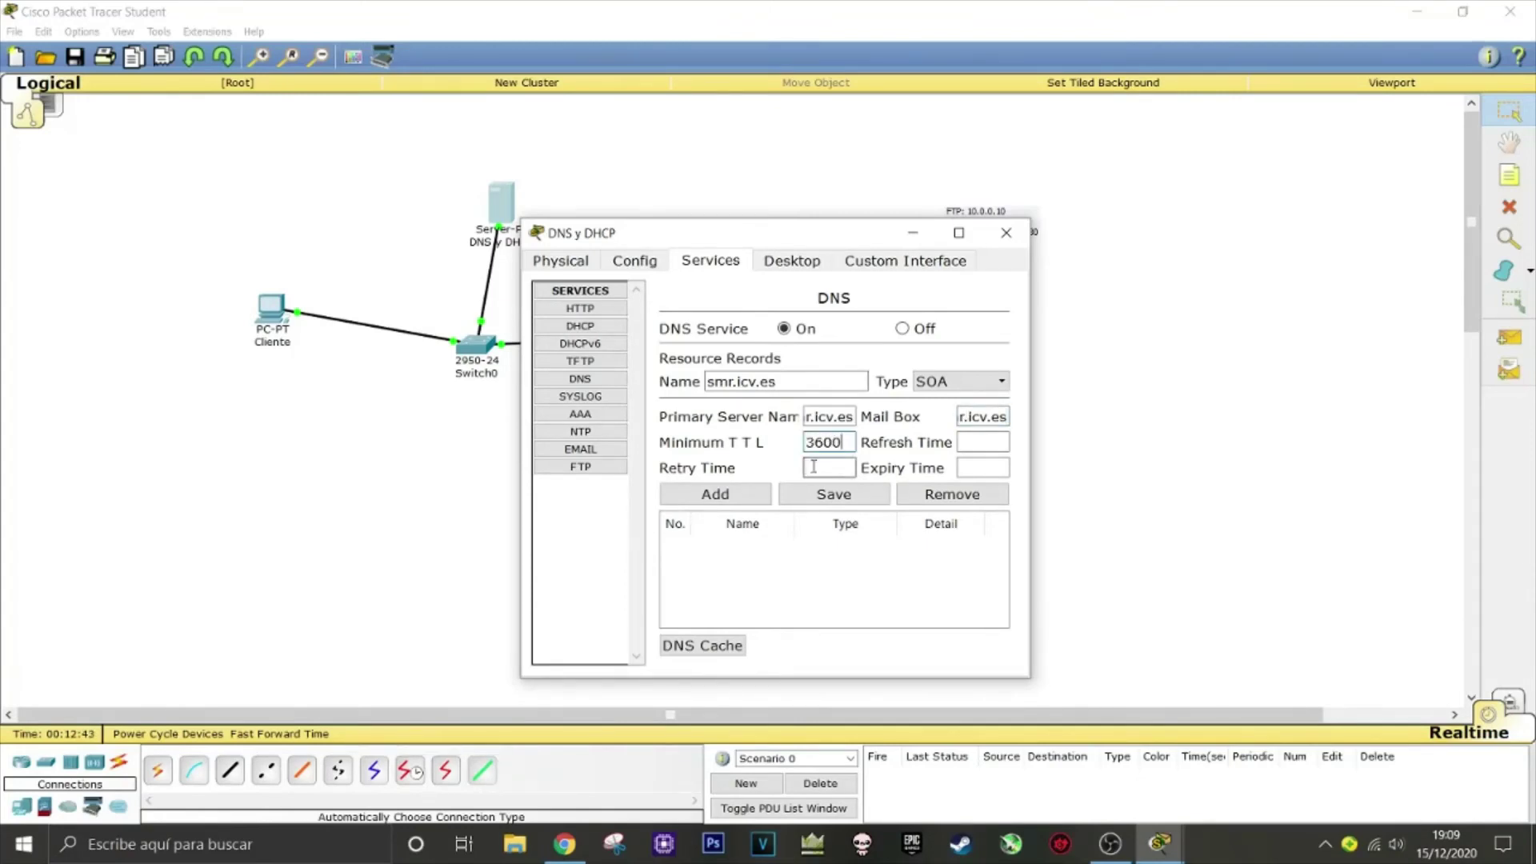
left_click(816, 466)
type("600")
left_click(975, 443)
type("3600")
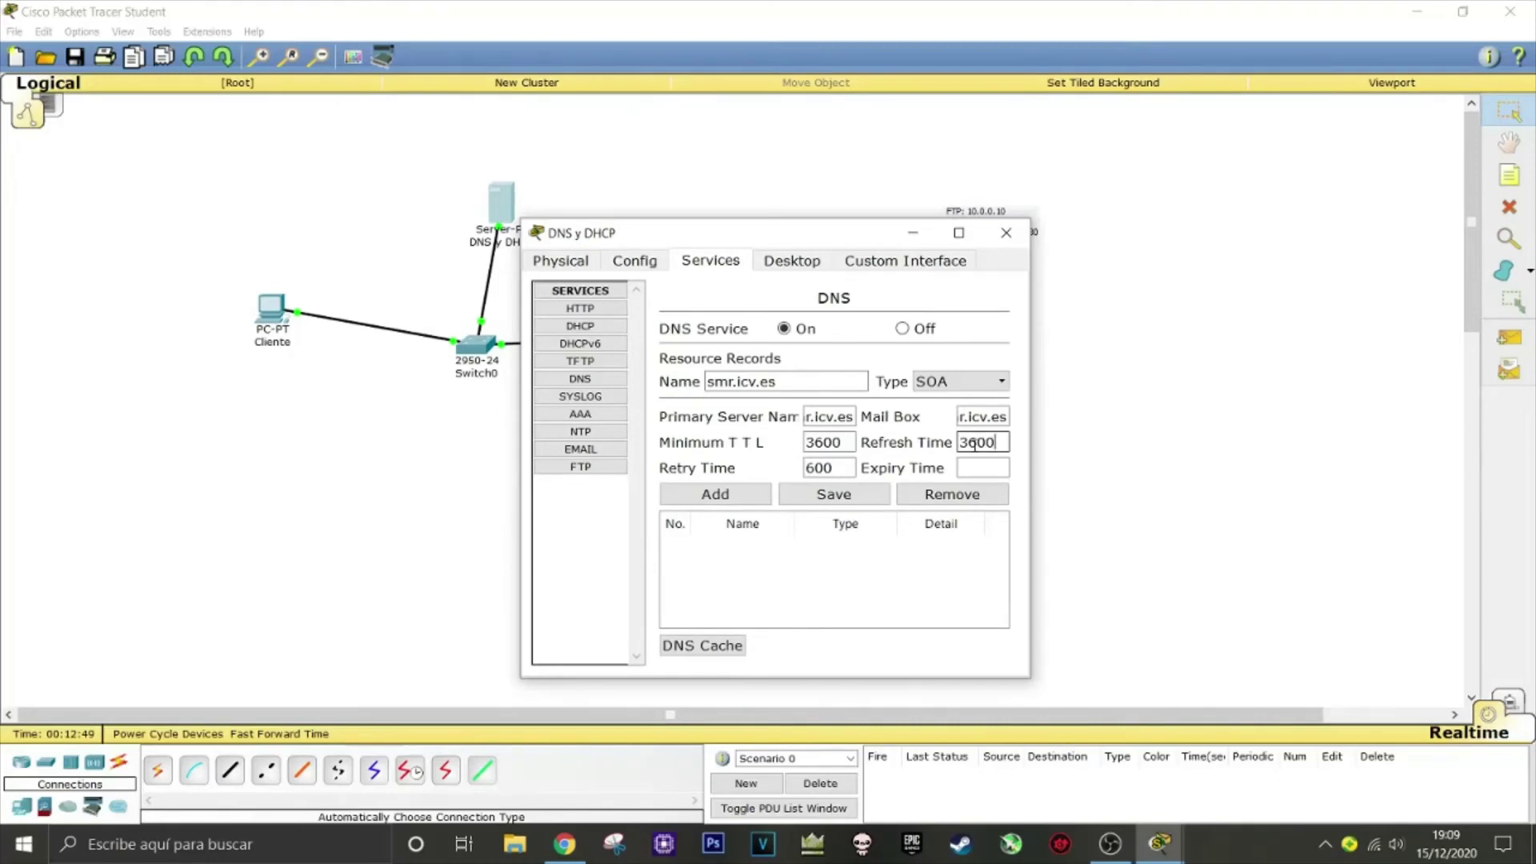
left_click(990, 466)
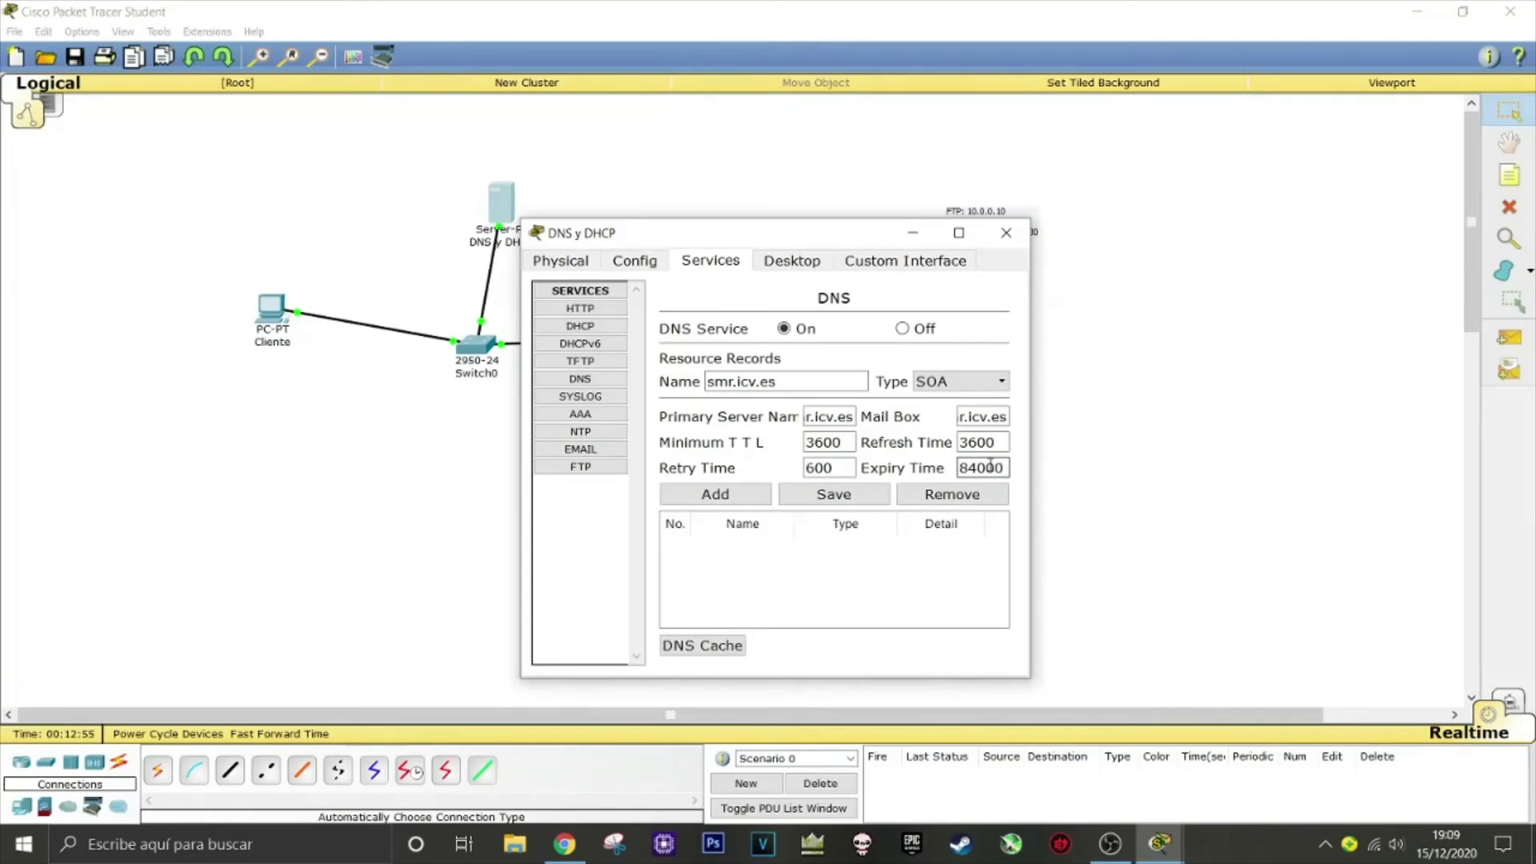
left_click(731, 493)
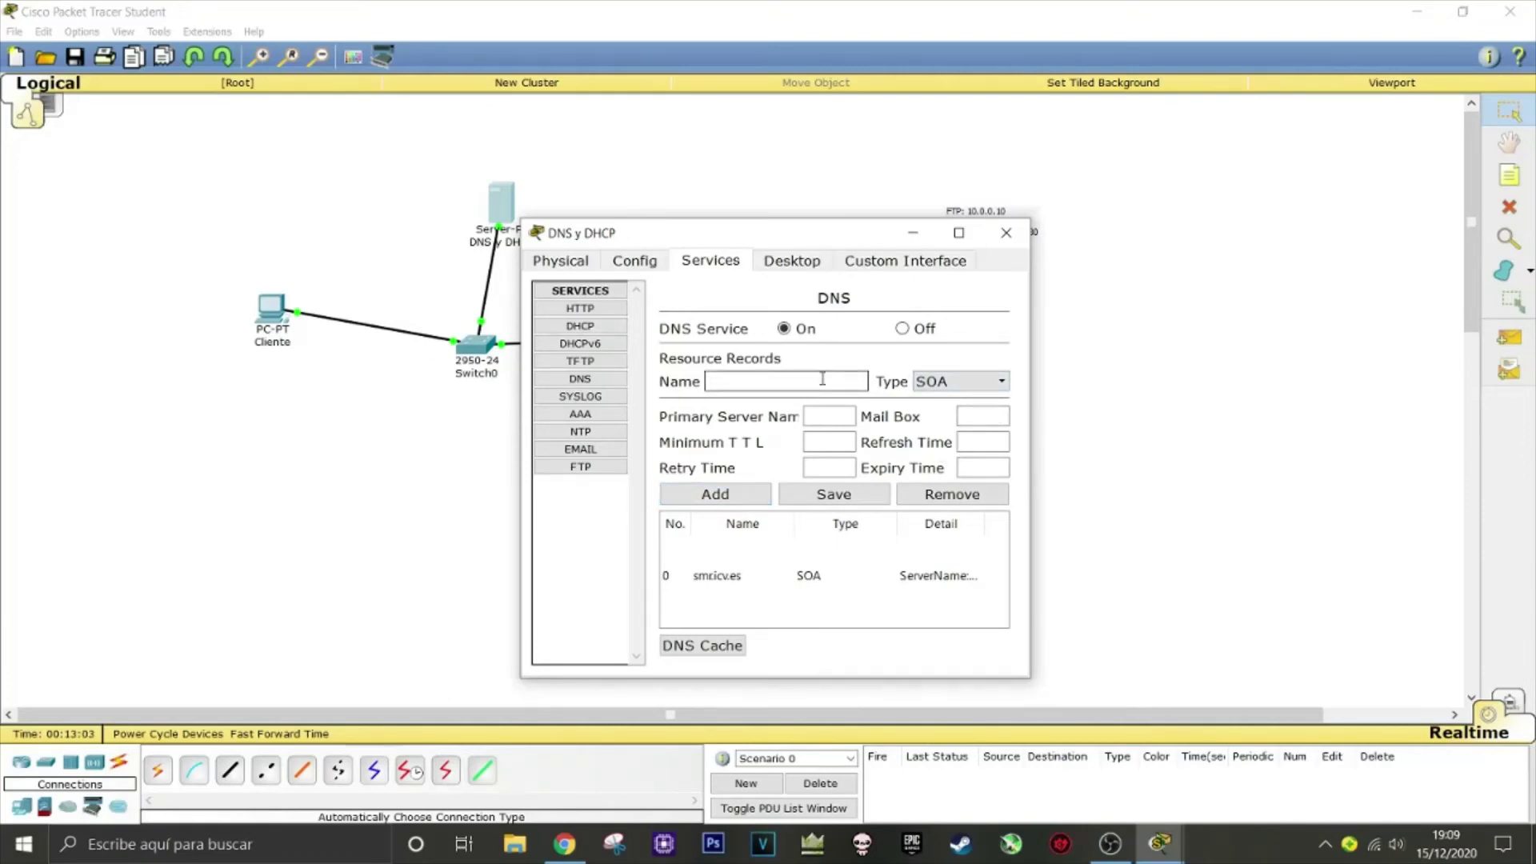
Add an A record mapping Cliente to 10.0.0.40
left_click(920, 384)
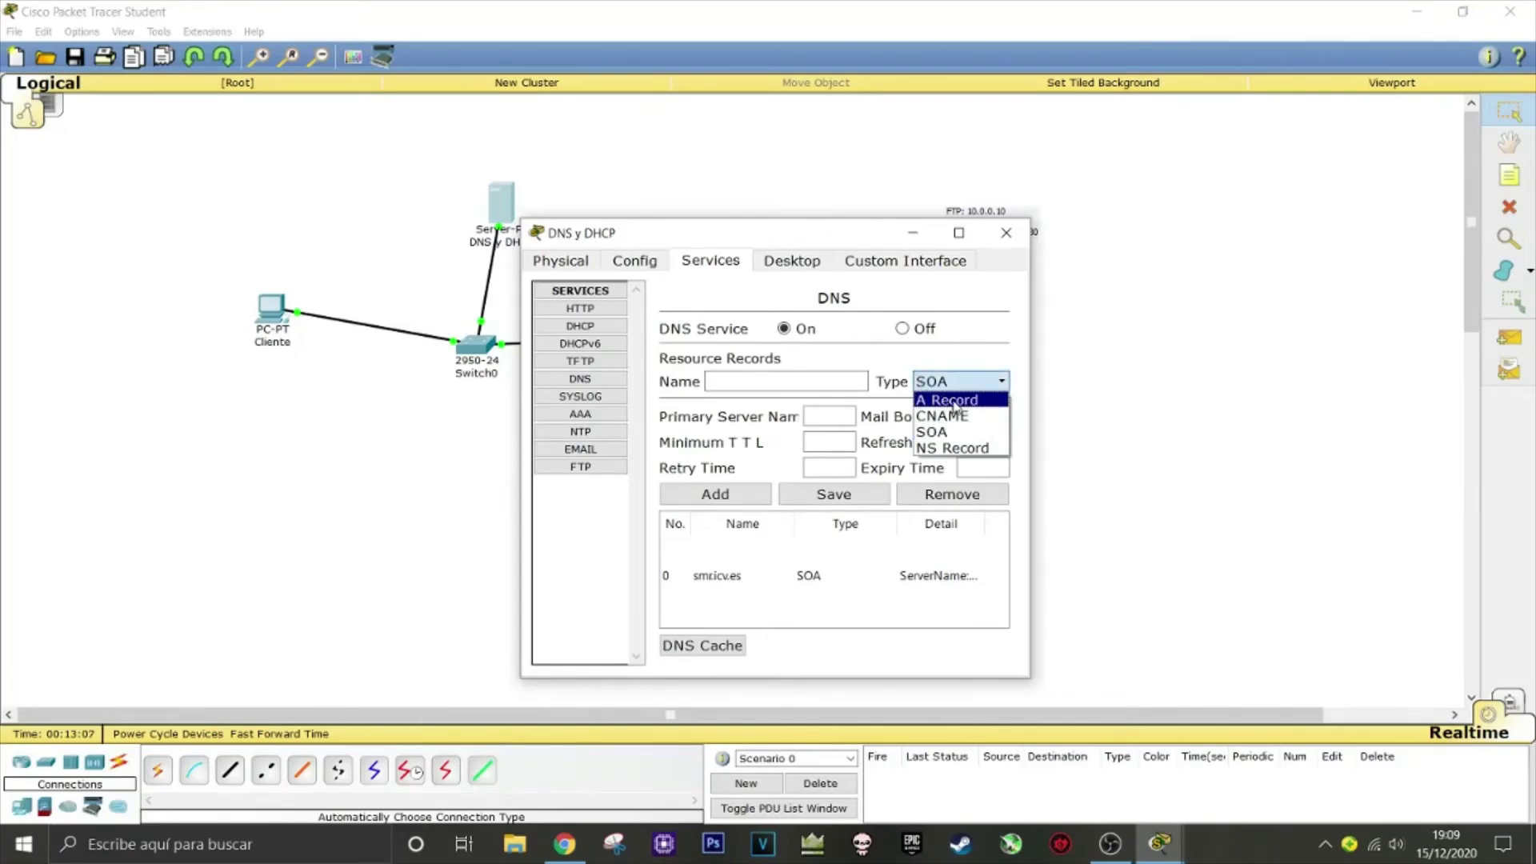
left_click(956, 401)
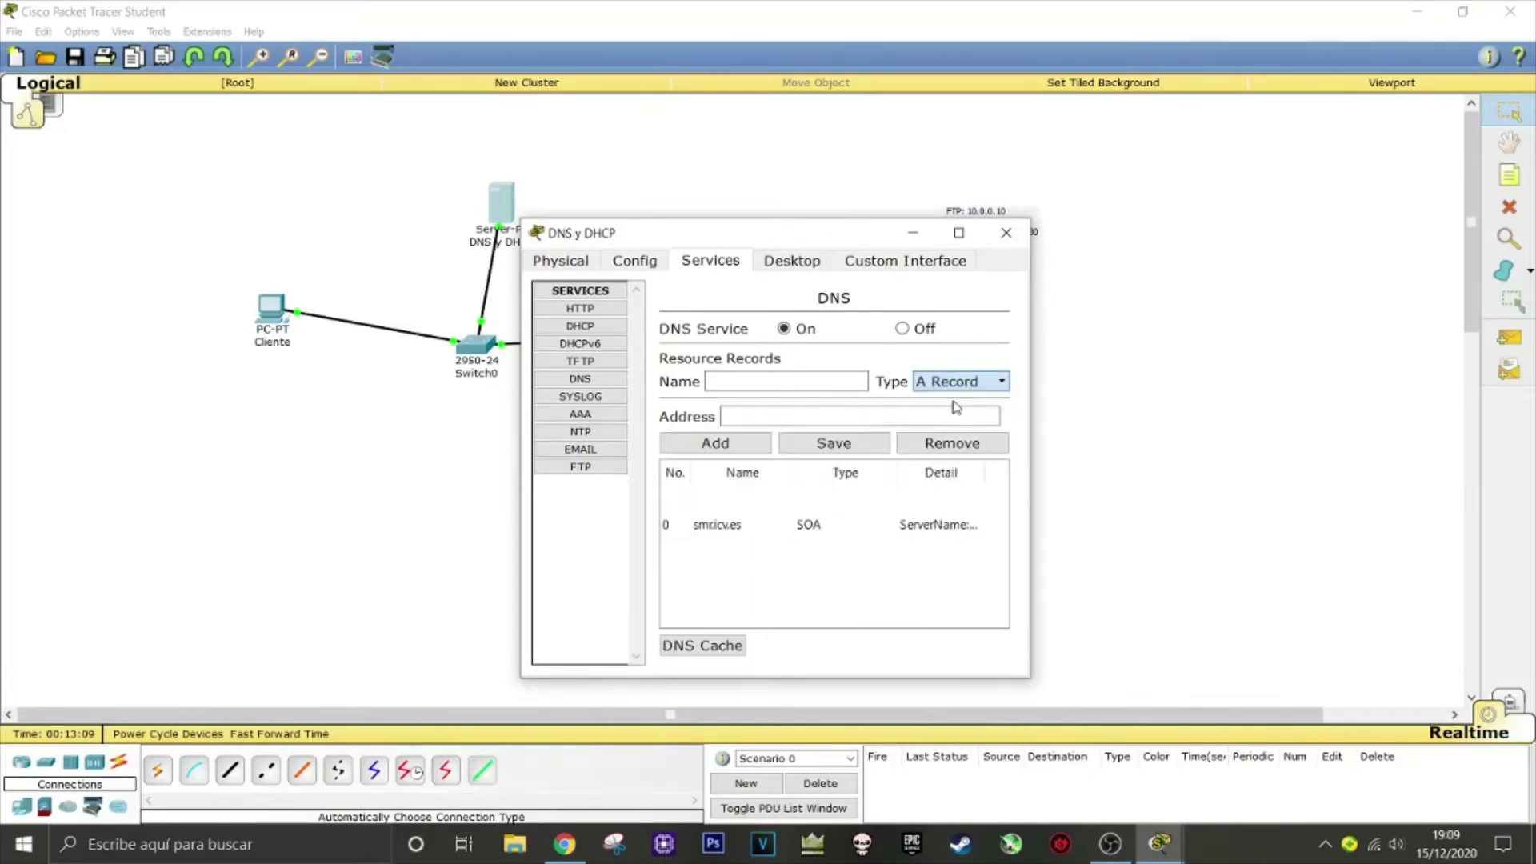
left_click(730, 379)
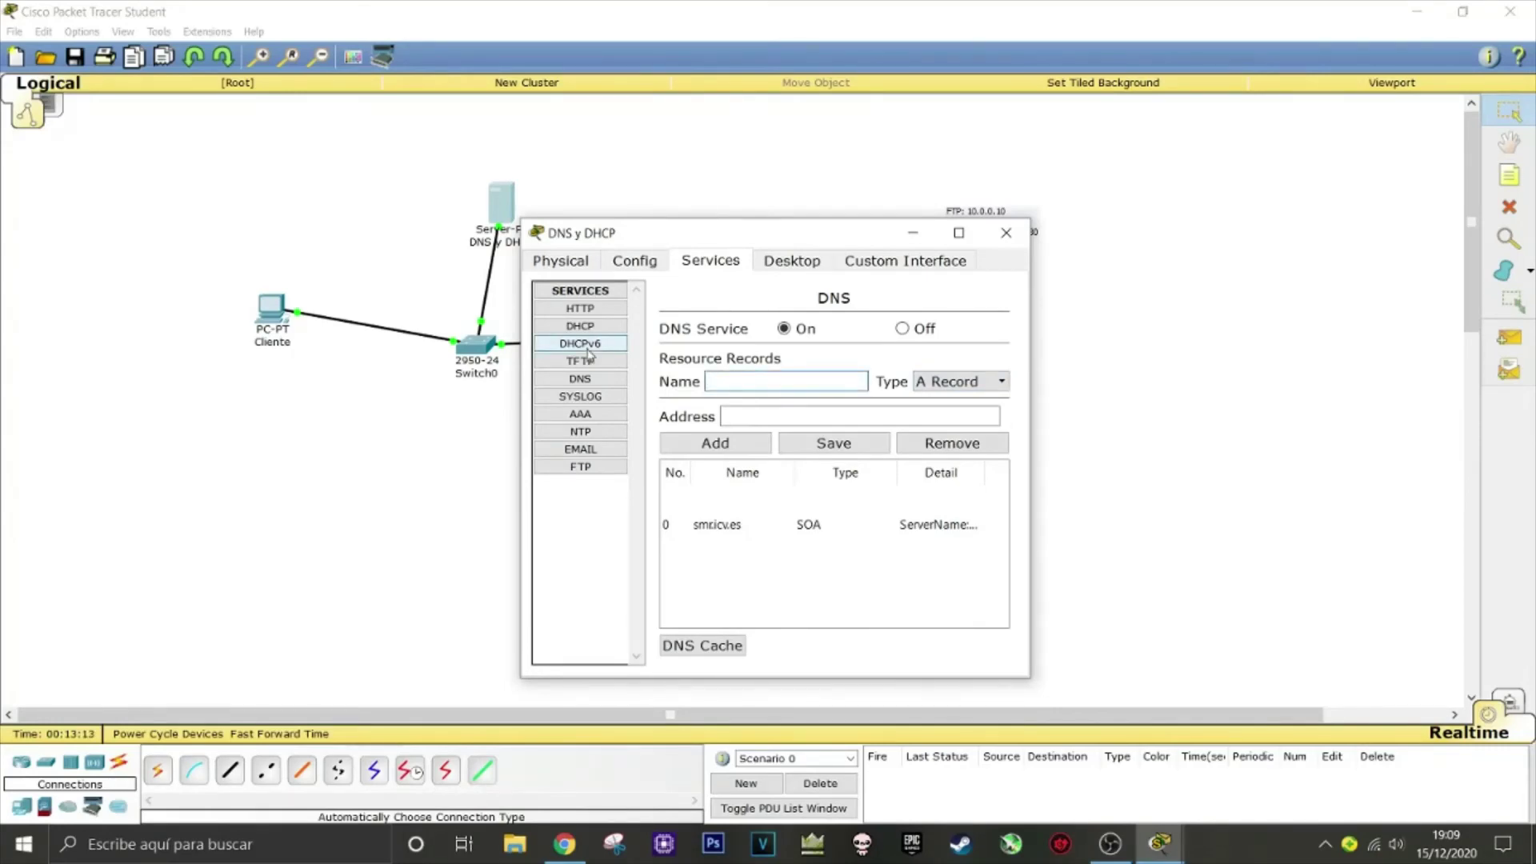
type("Cliente")
left_click(742, 414)
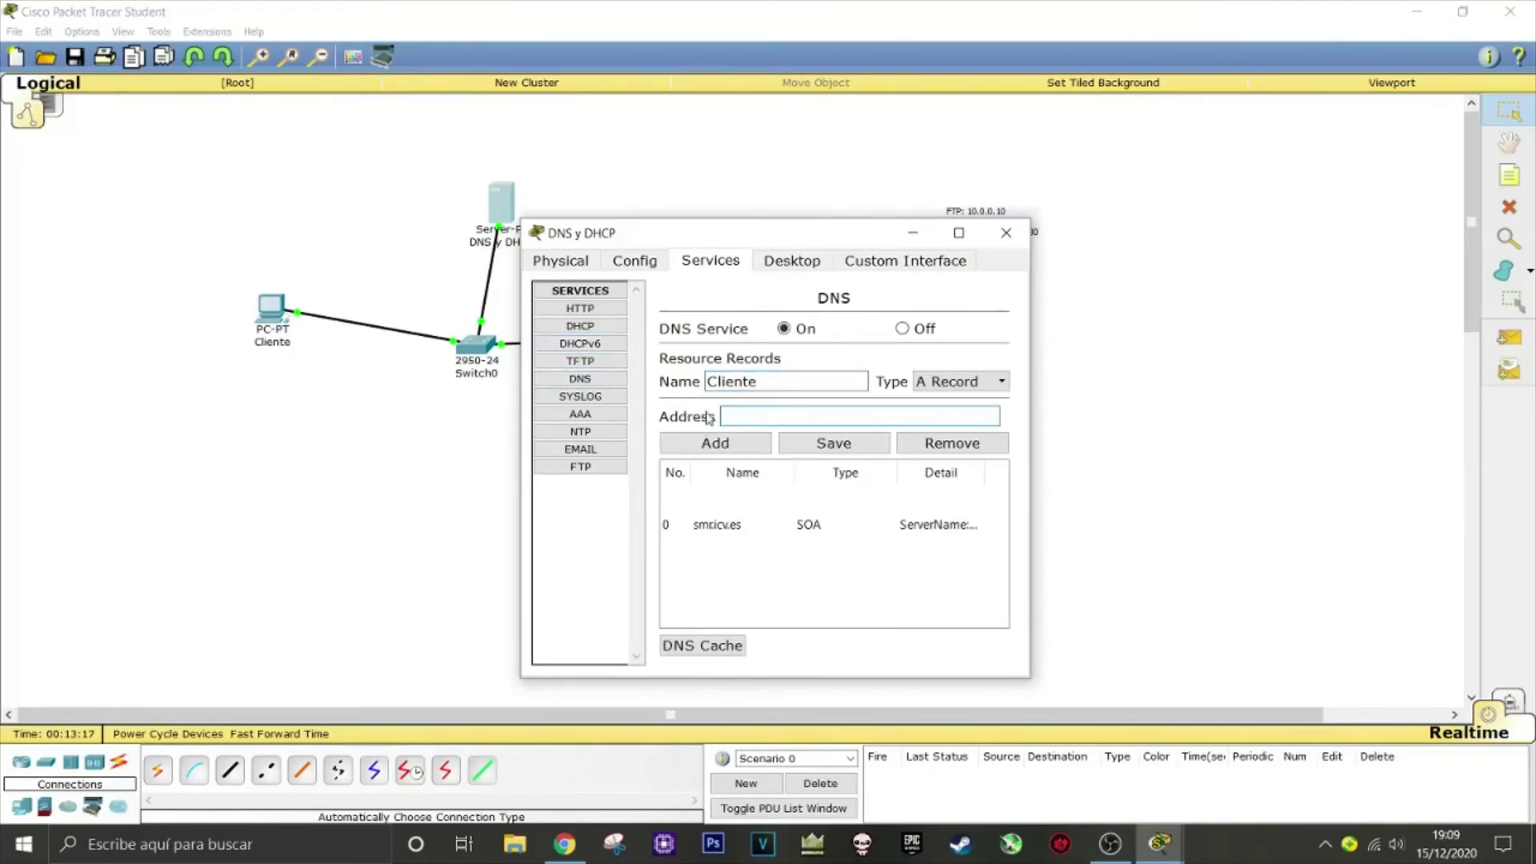
left_click(759, 418)
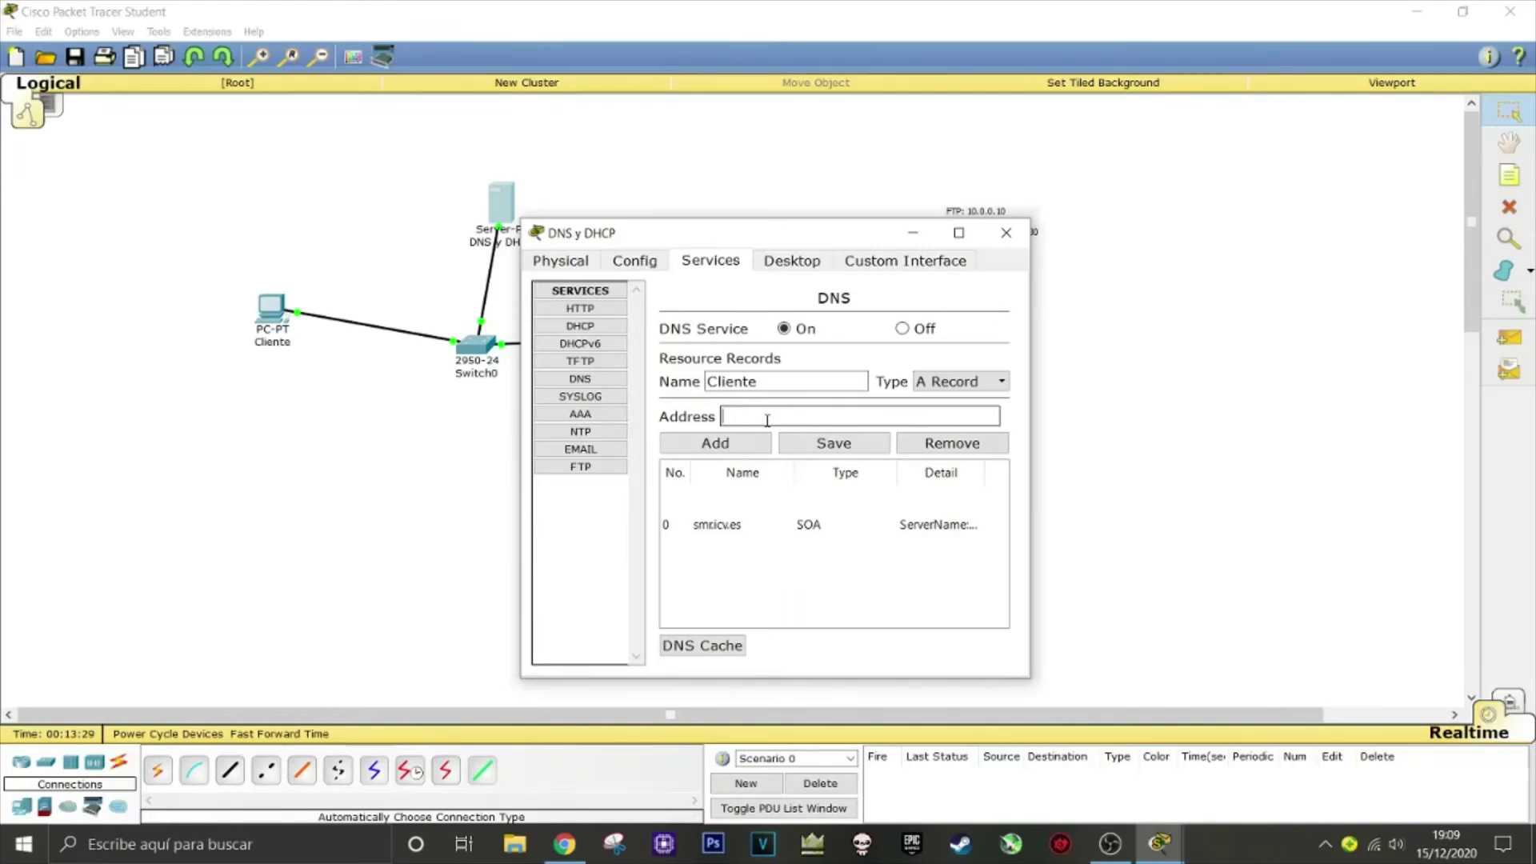
type("10.0.0.40")
left_click(737, 448)
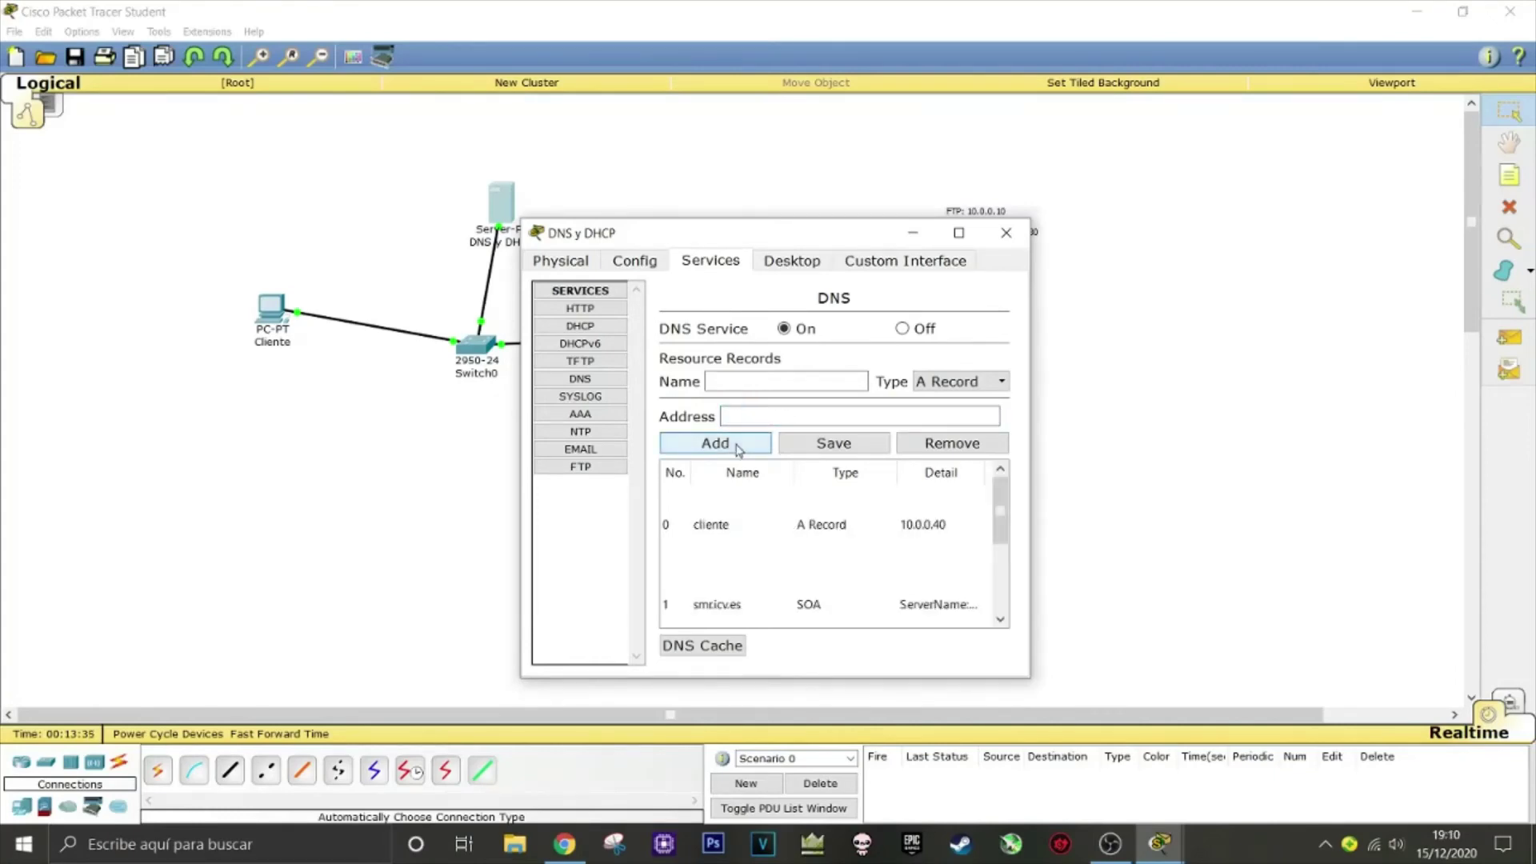
Add an A record mapping ftp-icv to 10.0.0.10
left_click(805, 382)
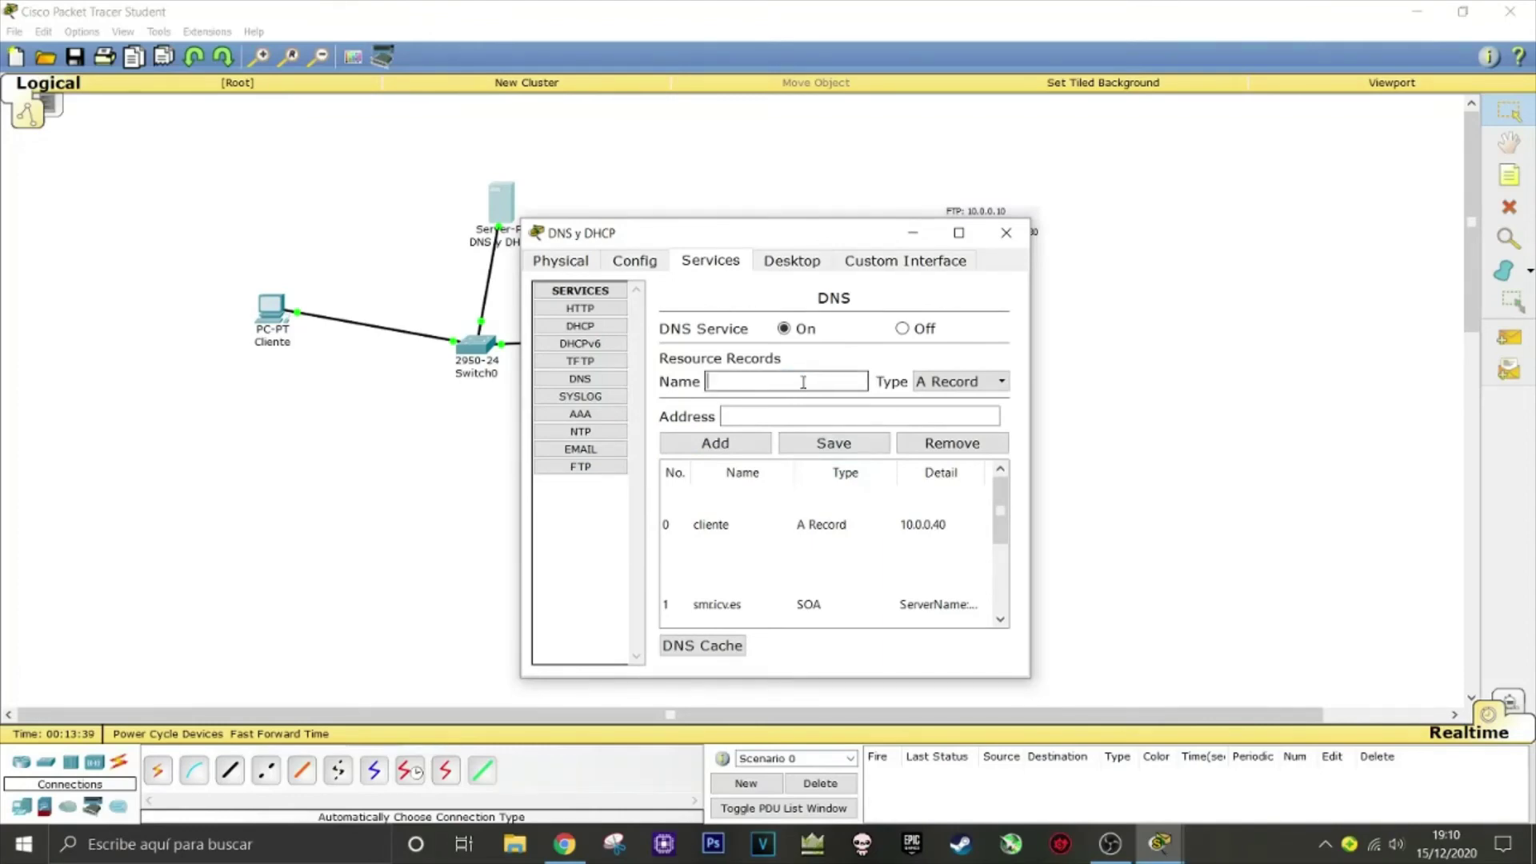
type("ftp-icv")
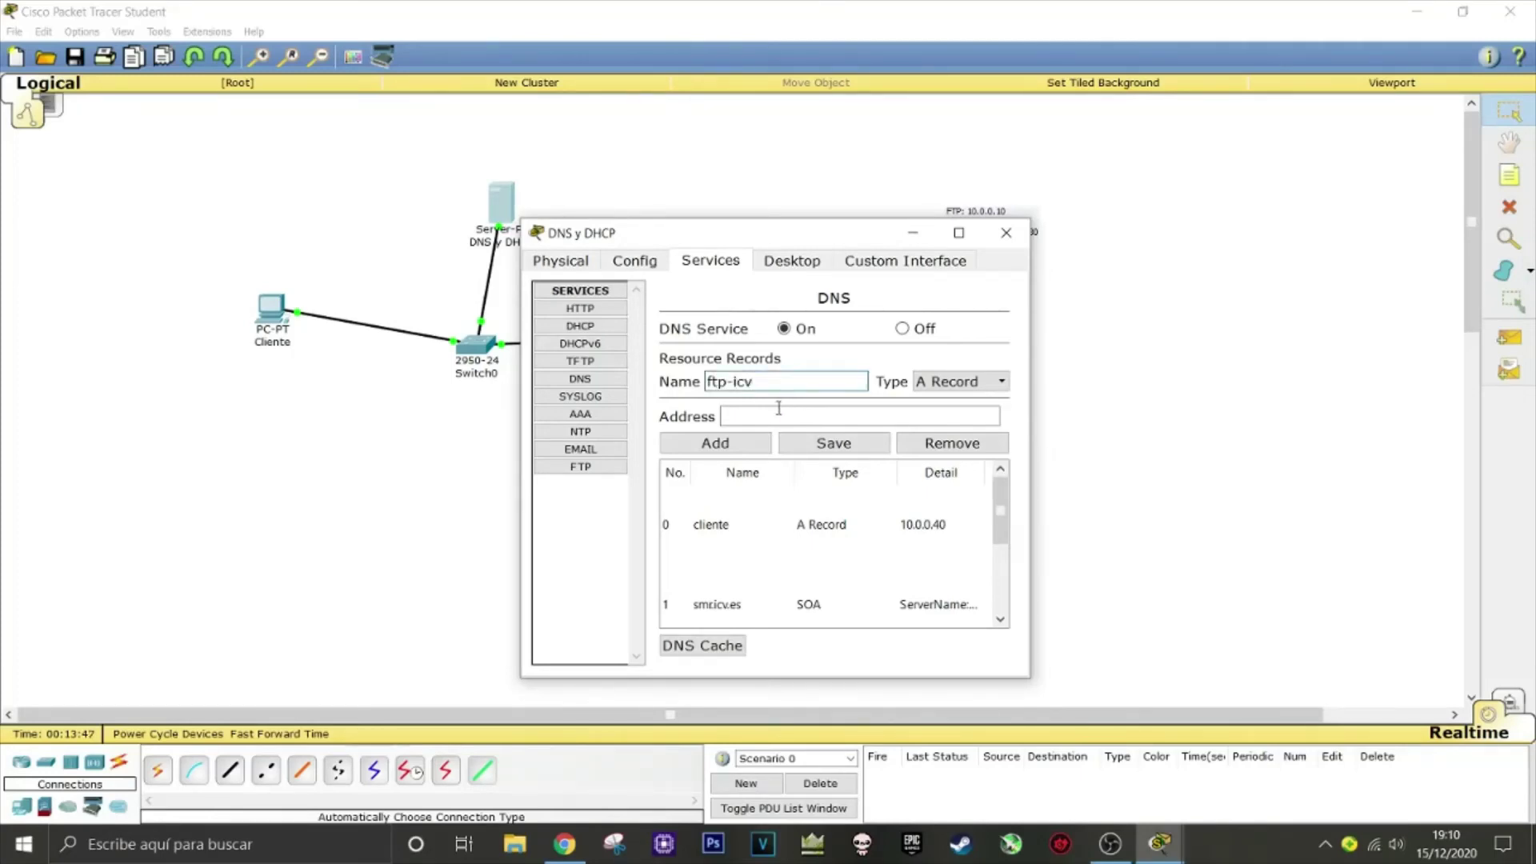
left_click(777, 409)
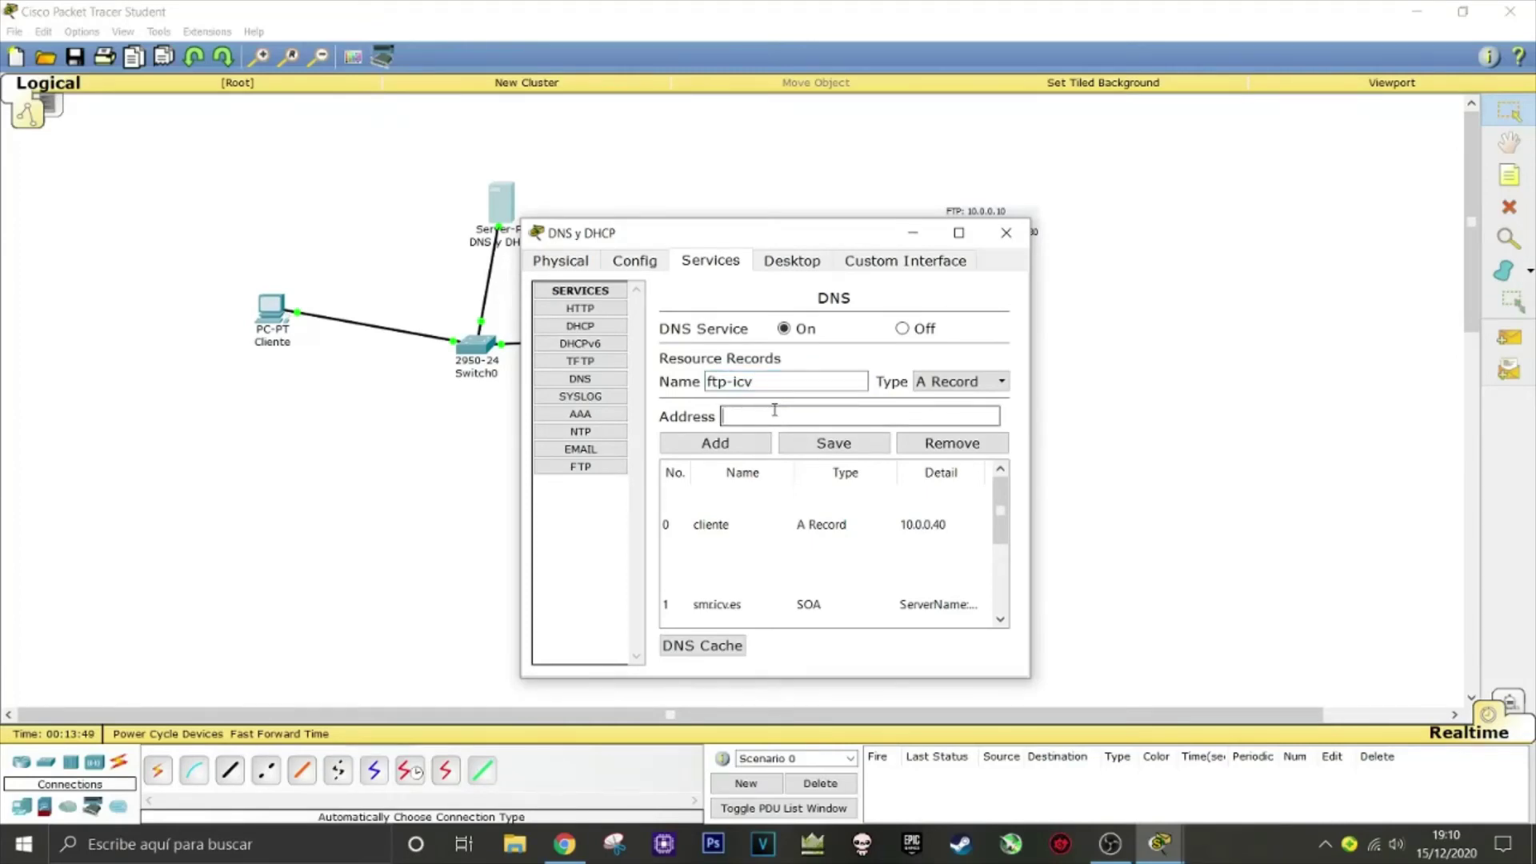
type("10.0.0.10")
left_click(732, 440)
Add an A record mapping dhcp to 10.0.0.30 and close the server window
left_click(759, 381)
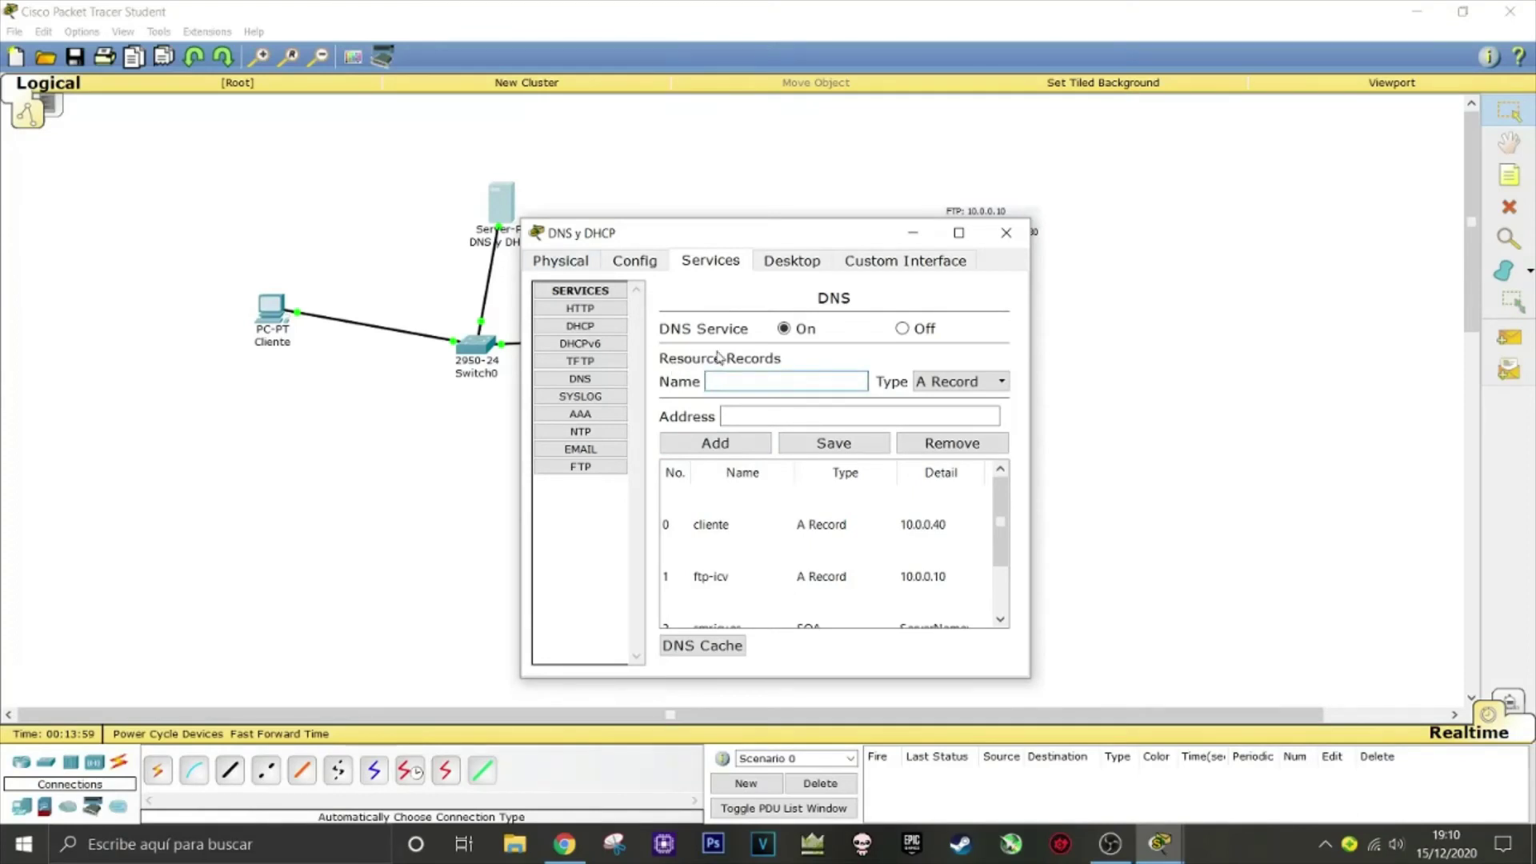
type("dhcp")
left_click(809, 422)
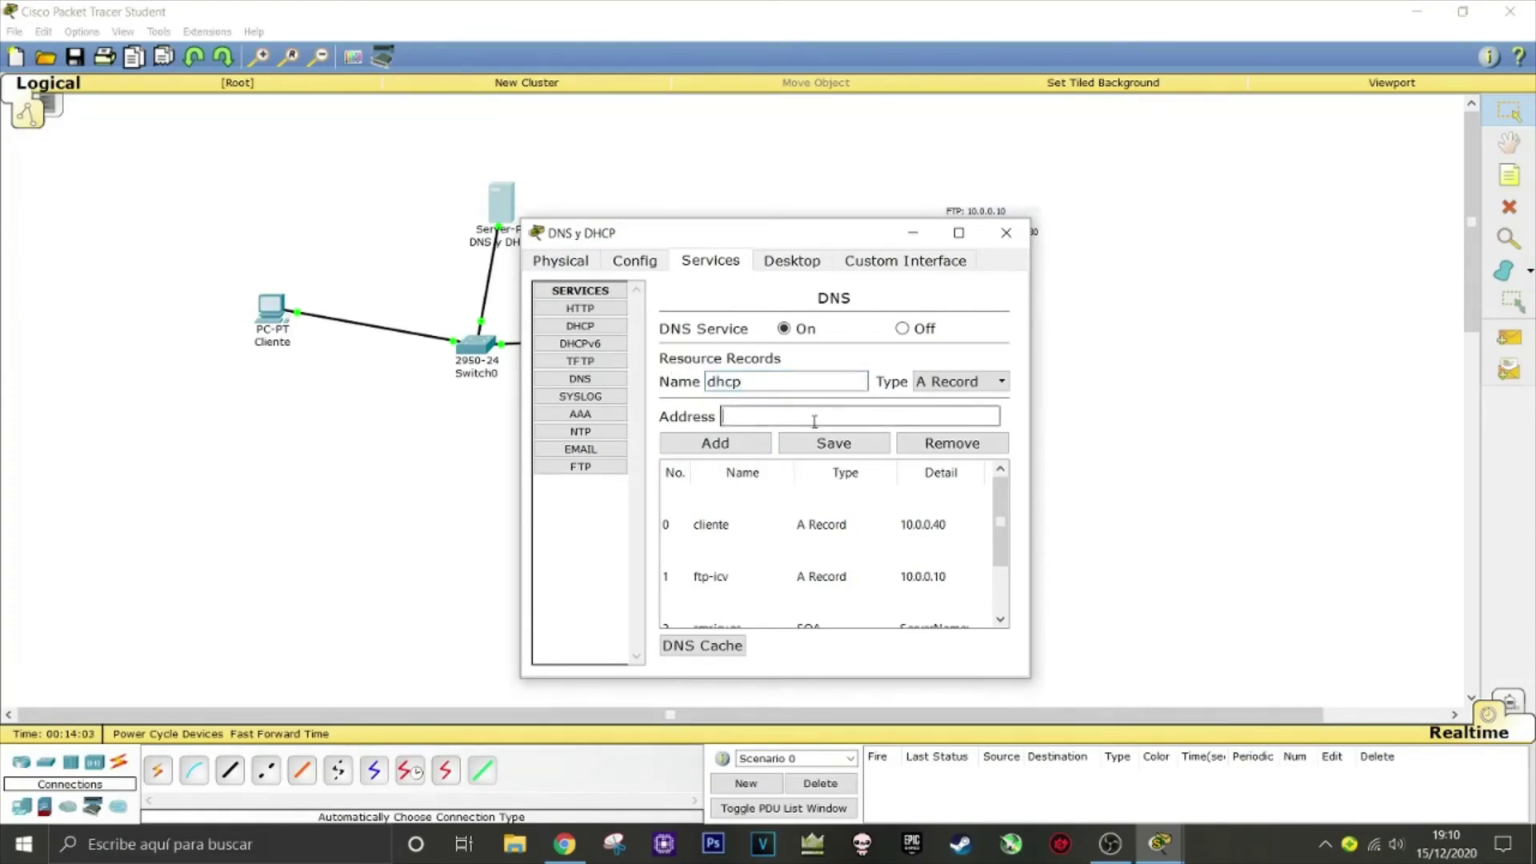
type("10.0.0.30")
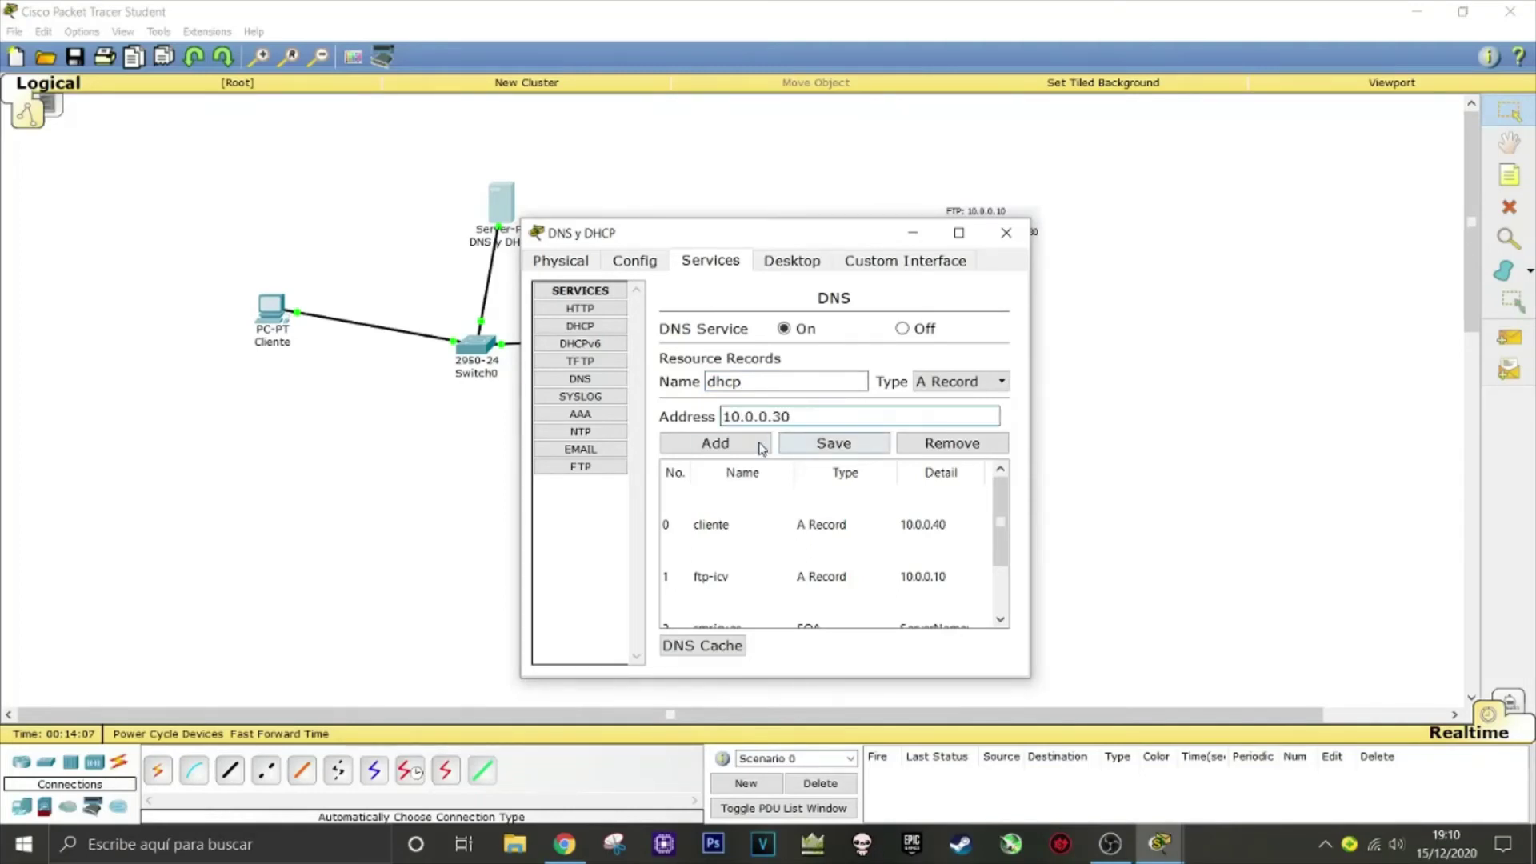
left_click(715, 444)
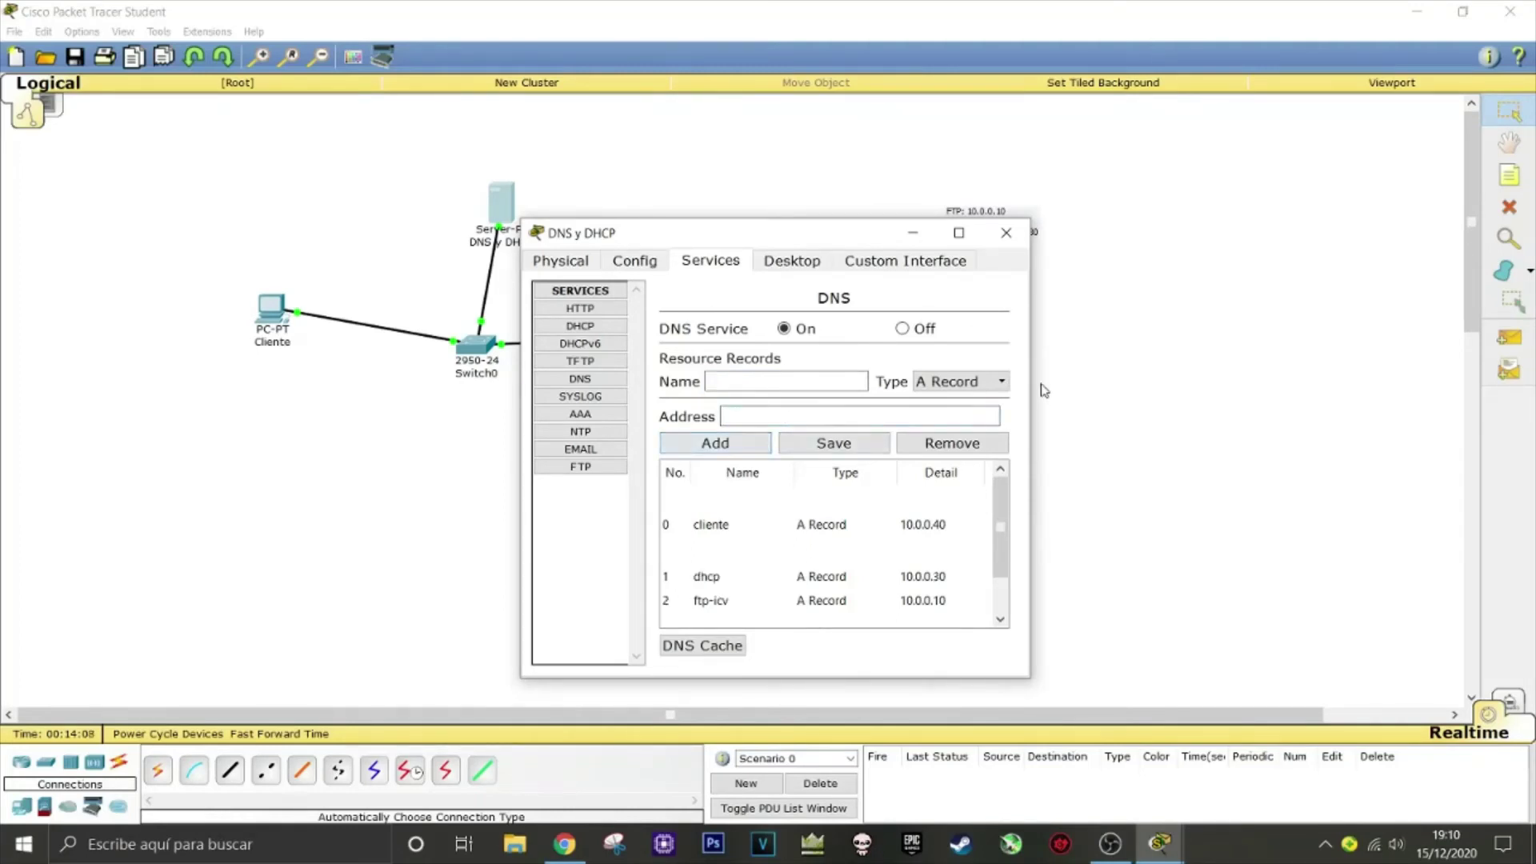
left_click(994, 237)
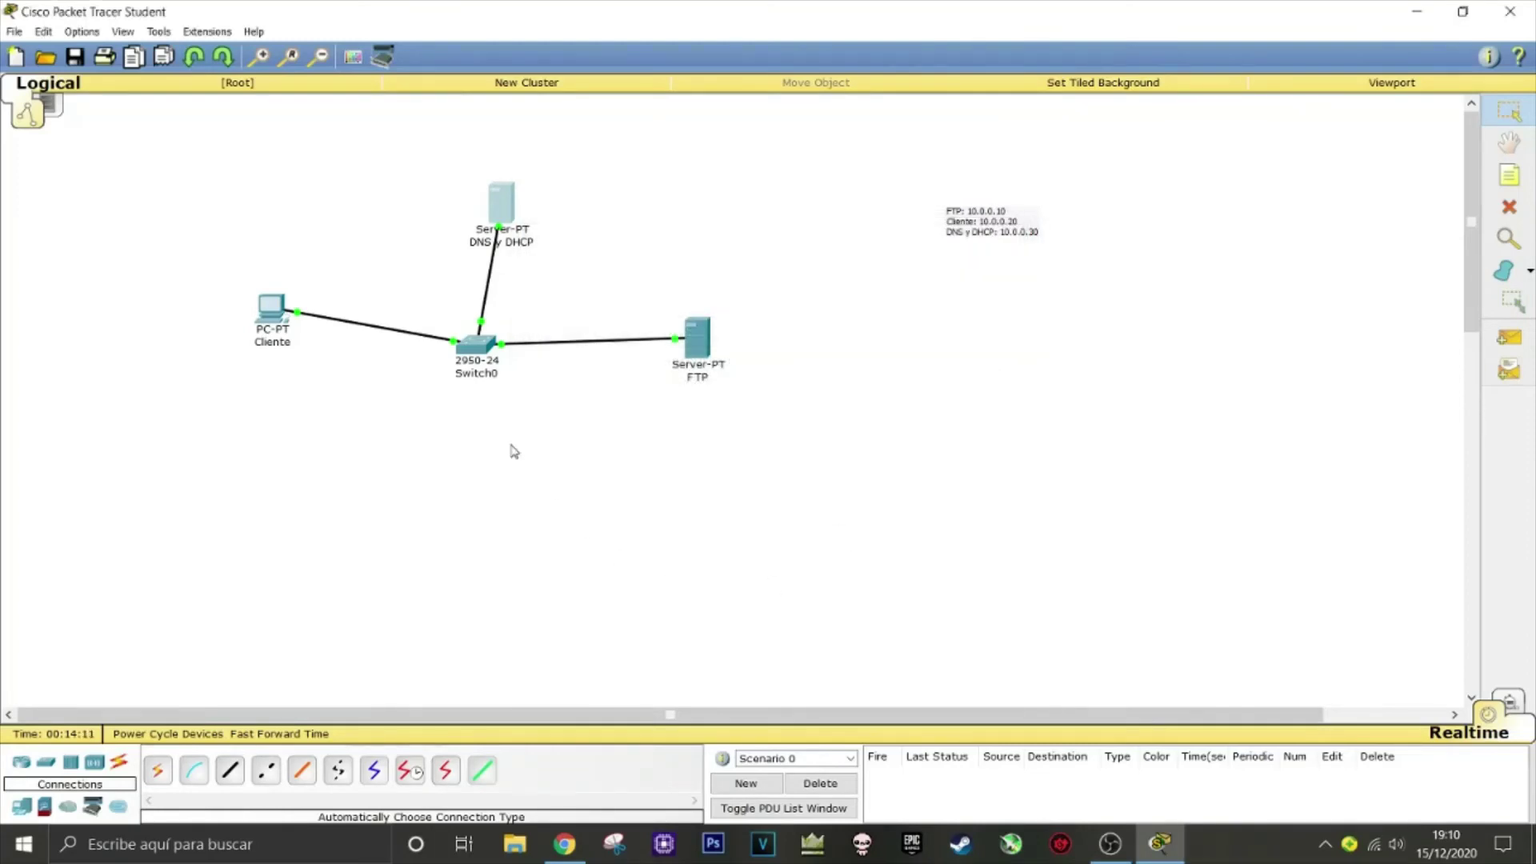
In Cliente's Command Prompt, try 'ftp ftp-icv' inside the existing FTP session
left_click(270, 307)
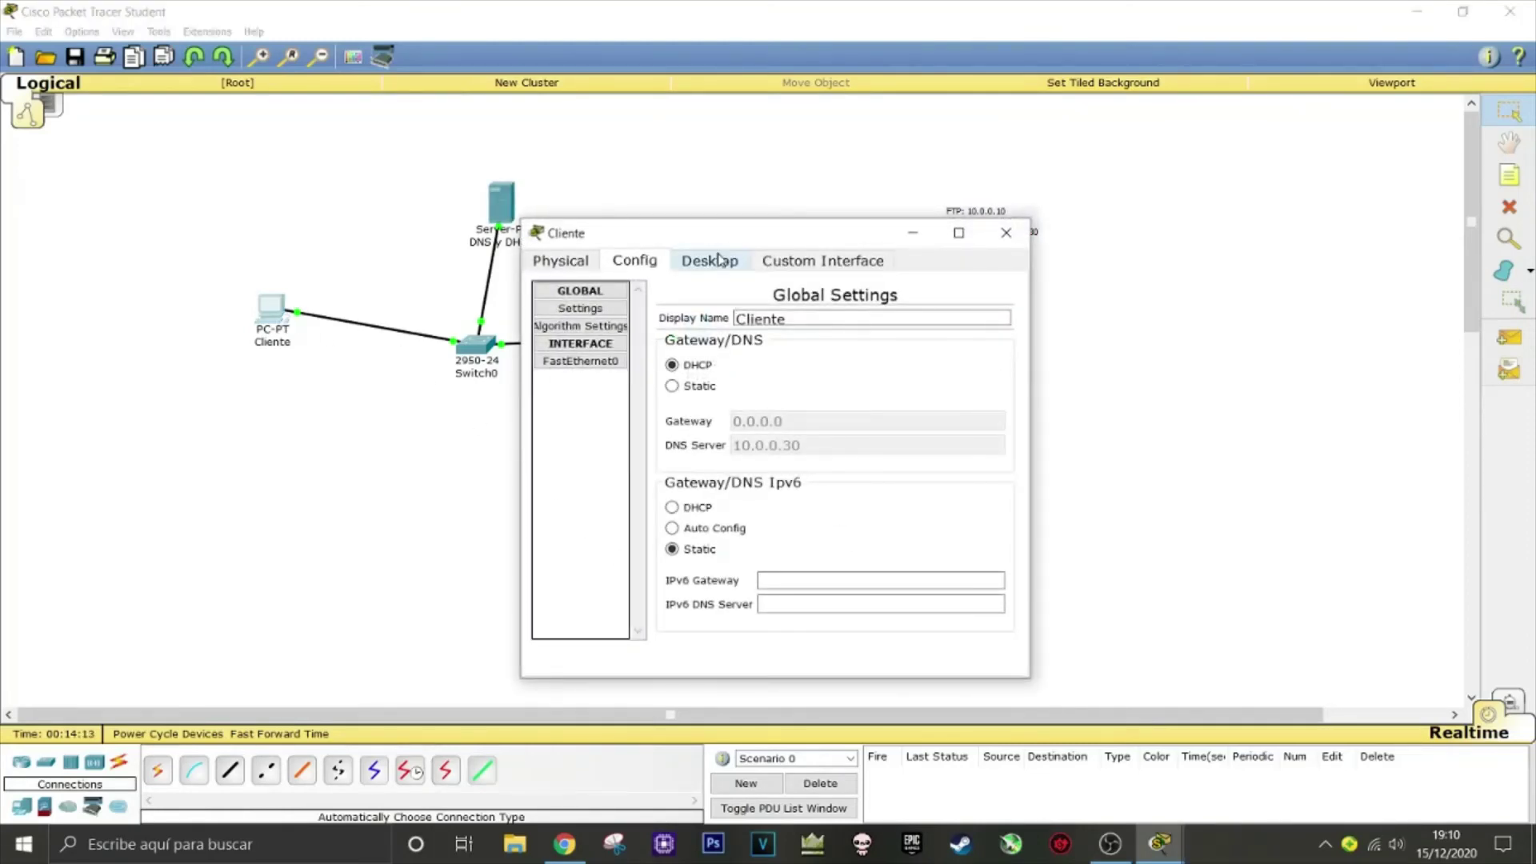
left_click(717, 260)
left_click(900, 342)
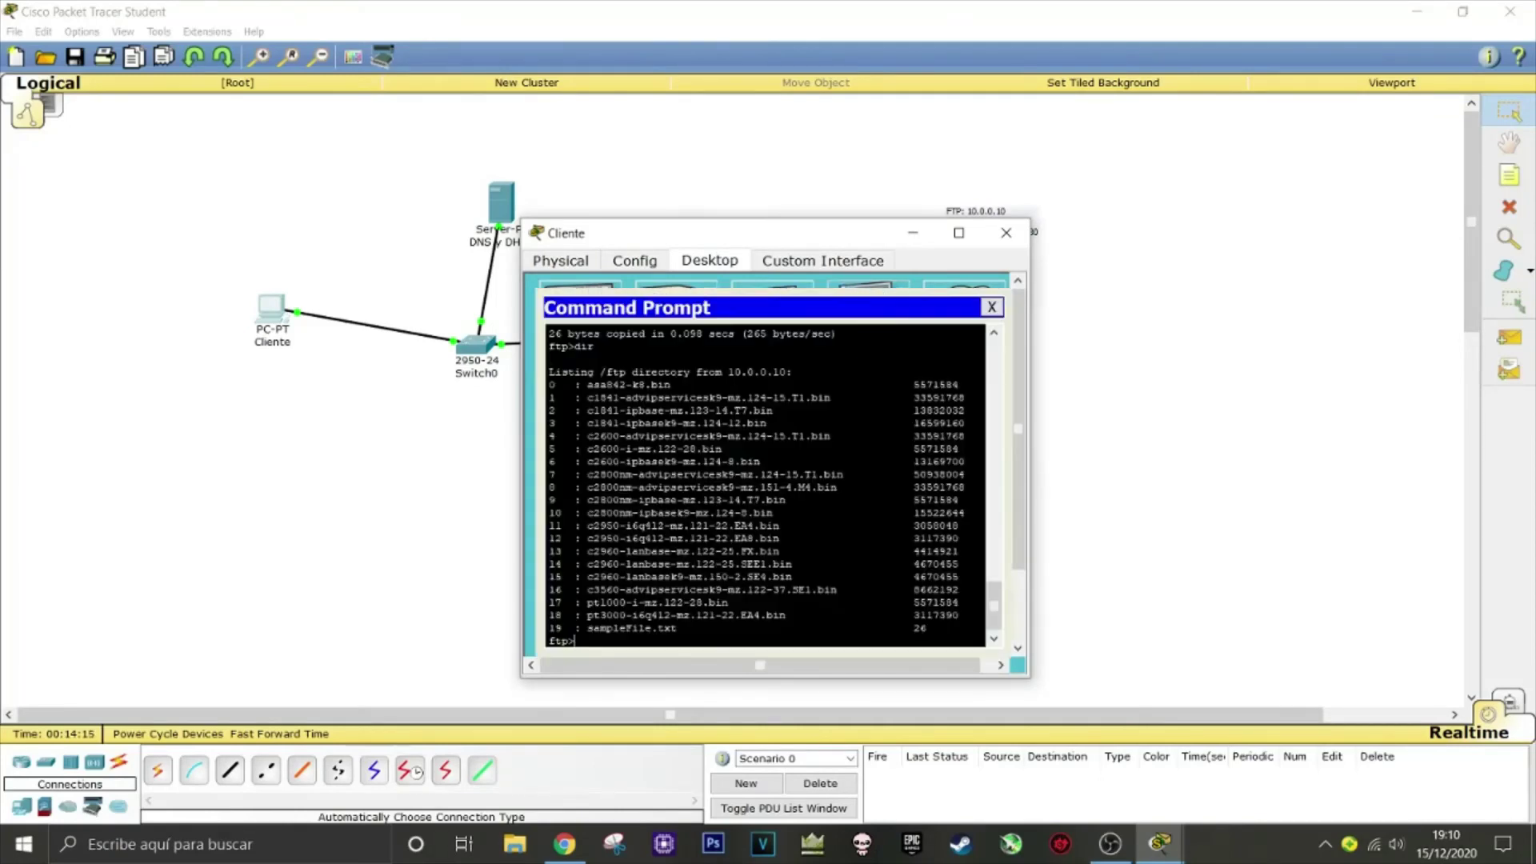
type("ftp")
type("ftp-icv")
key("Return")
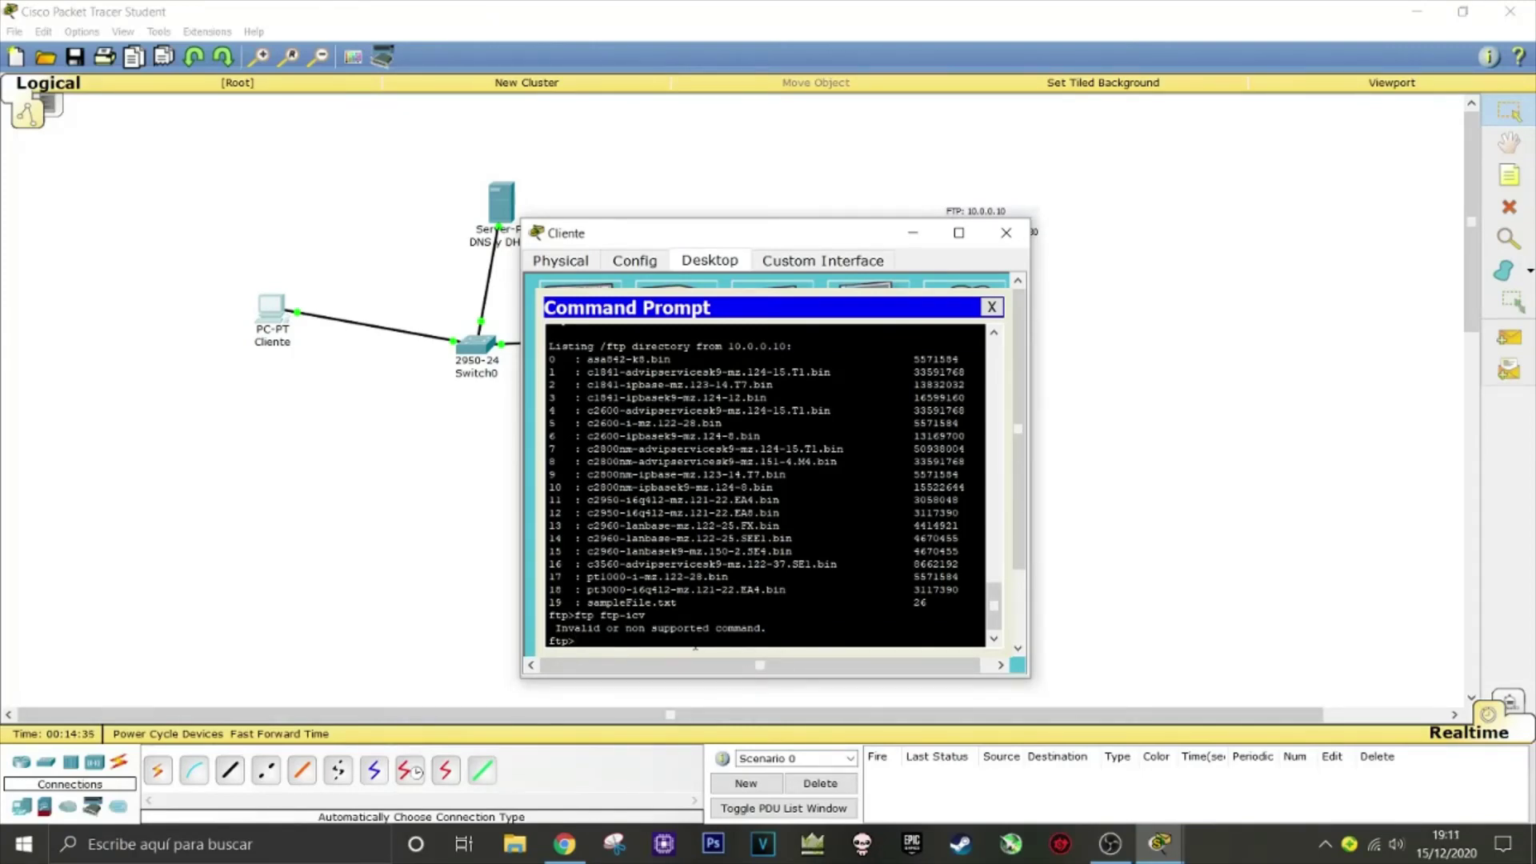
Quit the FTP session to return to the PC prompt
scroll(708, 640, "up", 3)
scroll(708, 640, "down", 3)
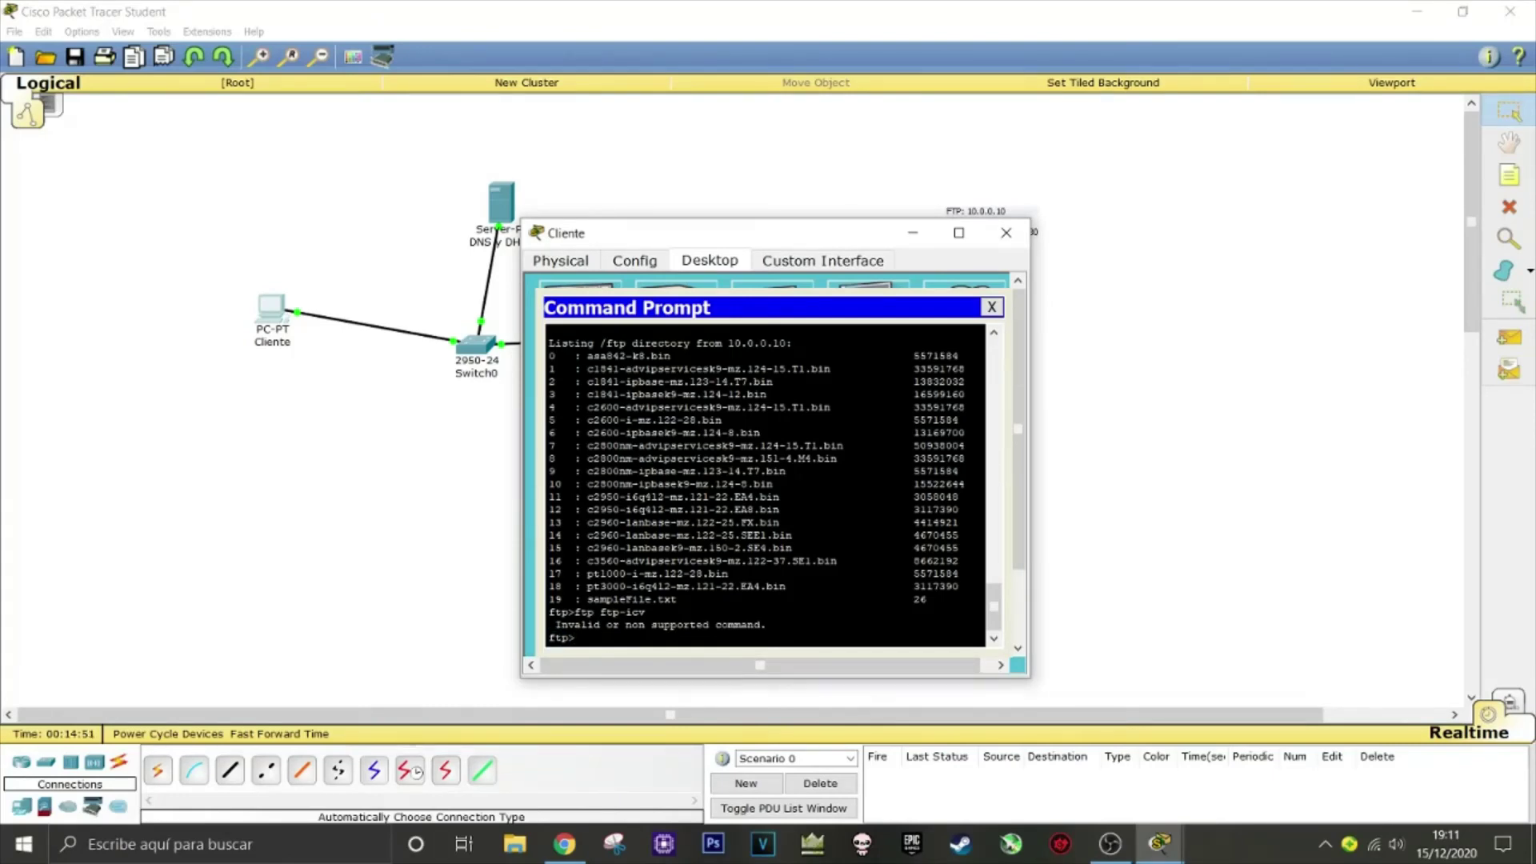
type("uit")
key("Return")
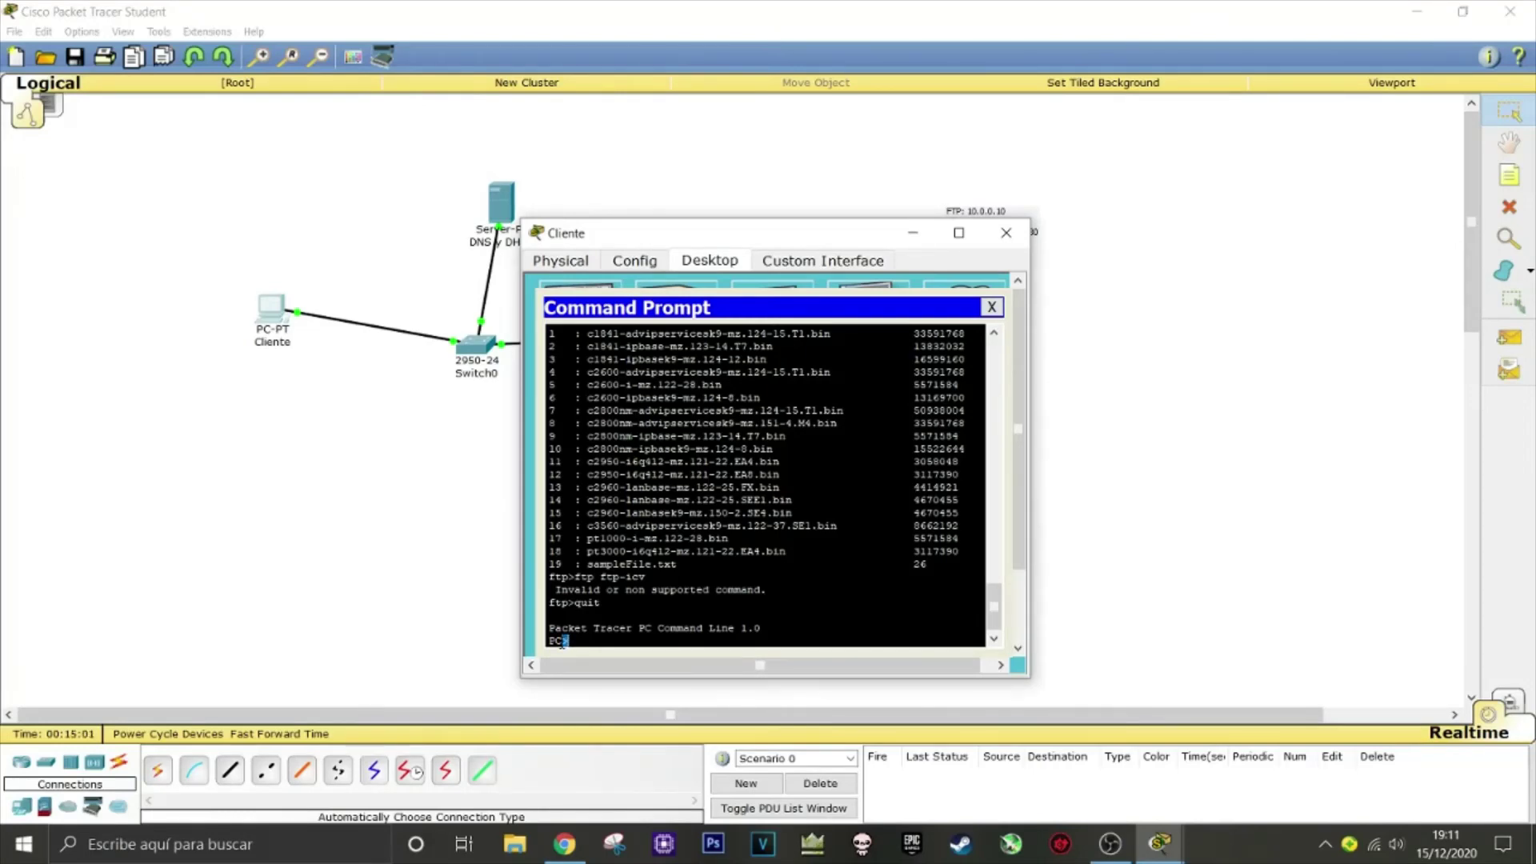
Connect with 'ftp ftp-icv' and log in as the full-permission user
left_click_drag(562, 642, 549, 641)
left_click(587, 646)
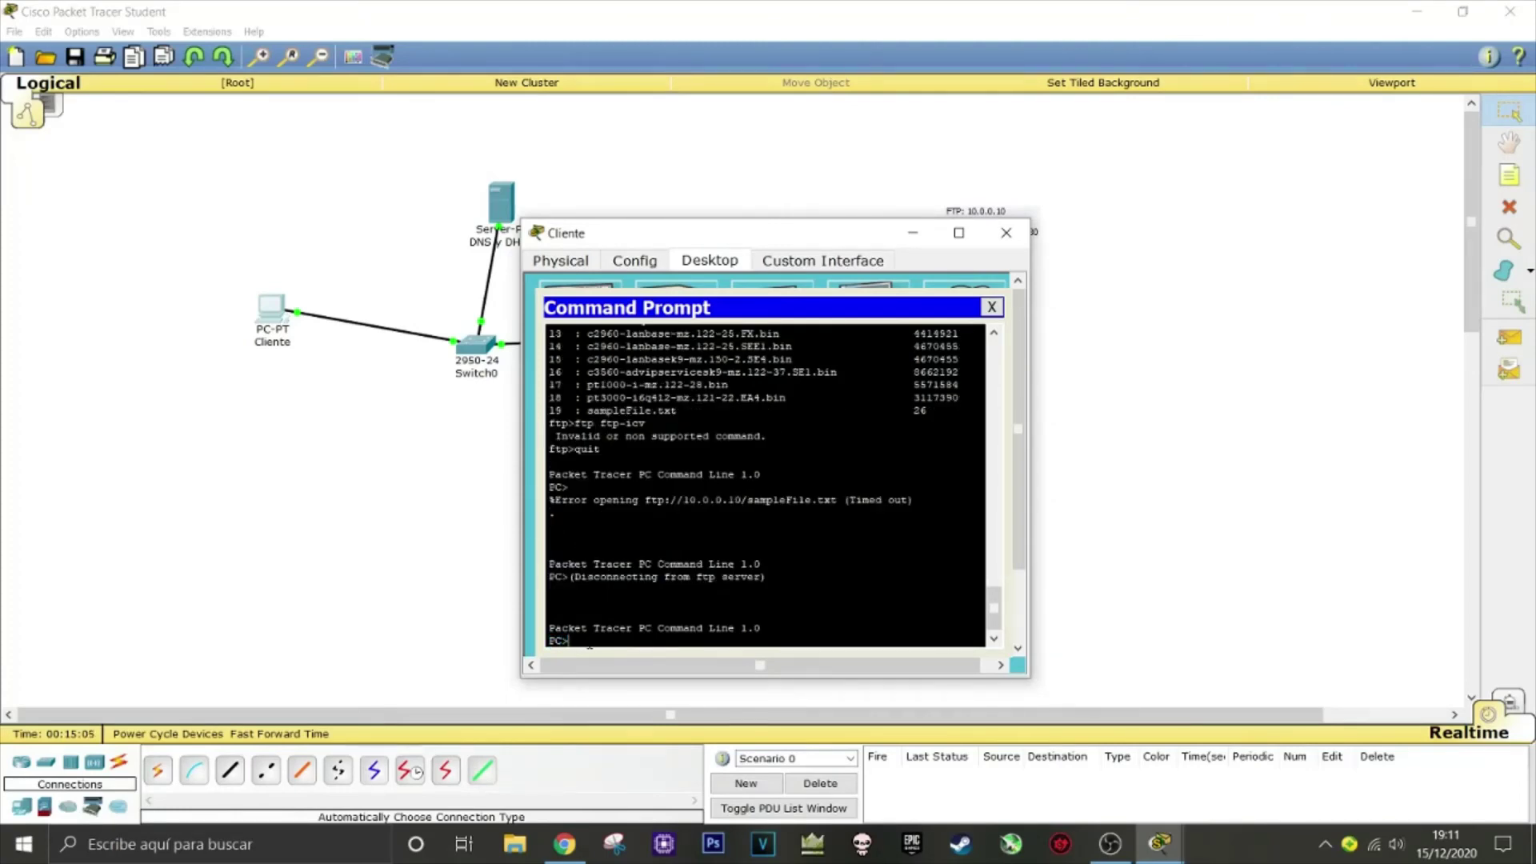
type("ftp 10.0.0")
key("BackSpace")
key("BackSpace")
key("BackSpace")
key("BackSpace")
key("BackSpace")
key("BackSpace")
key("BackSpace")
key("BackSpace")
type("ftp-icv")
key("Return")
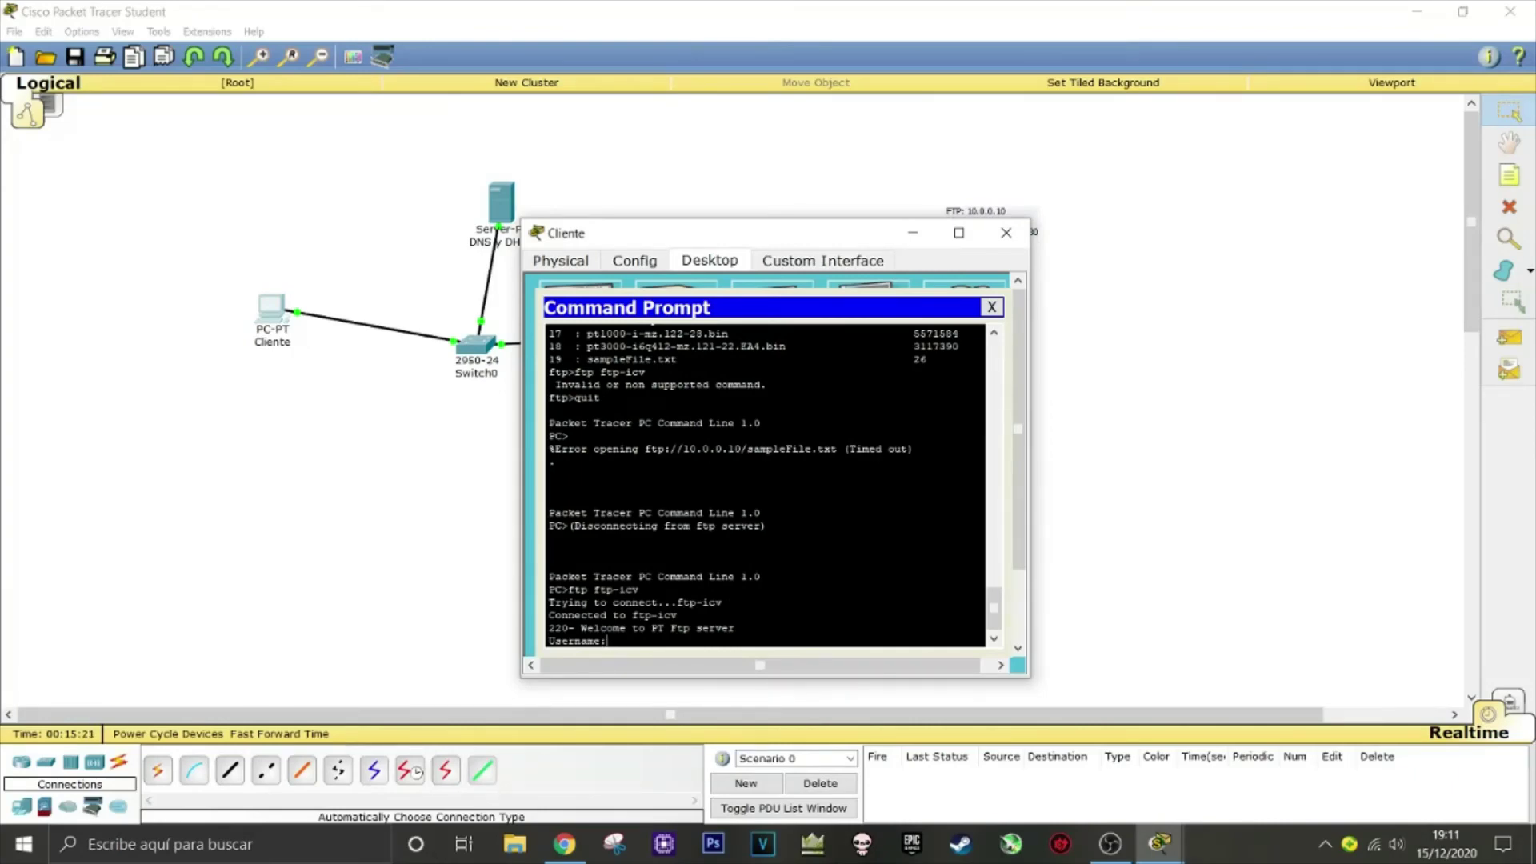
type("miguel")
key("Return")
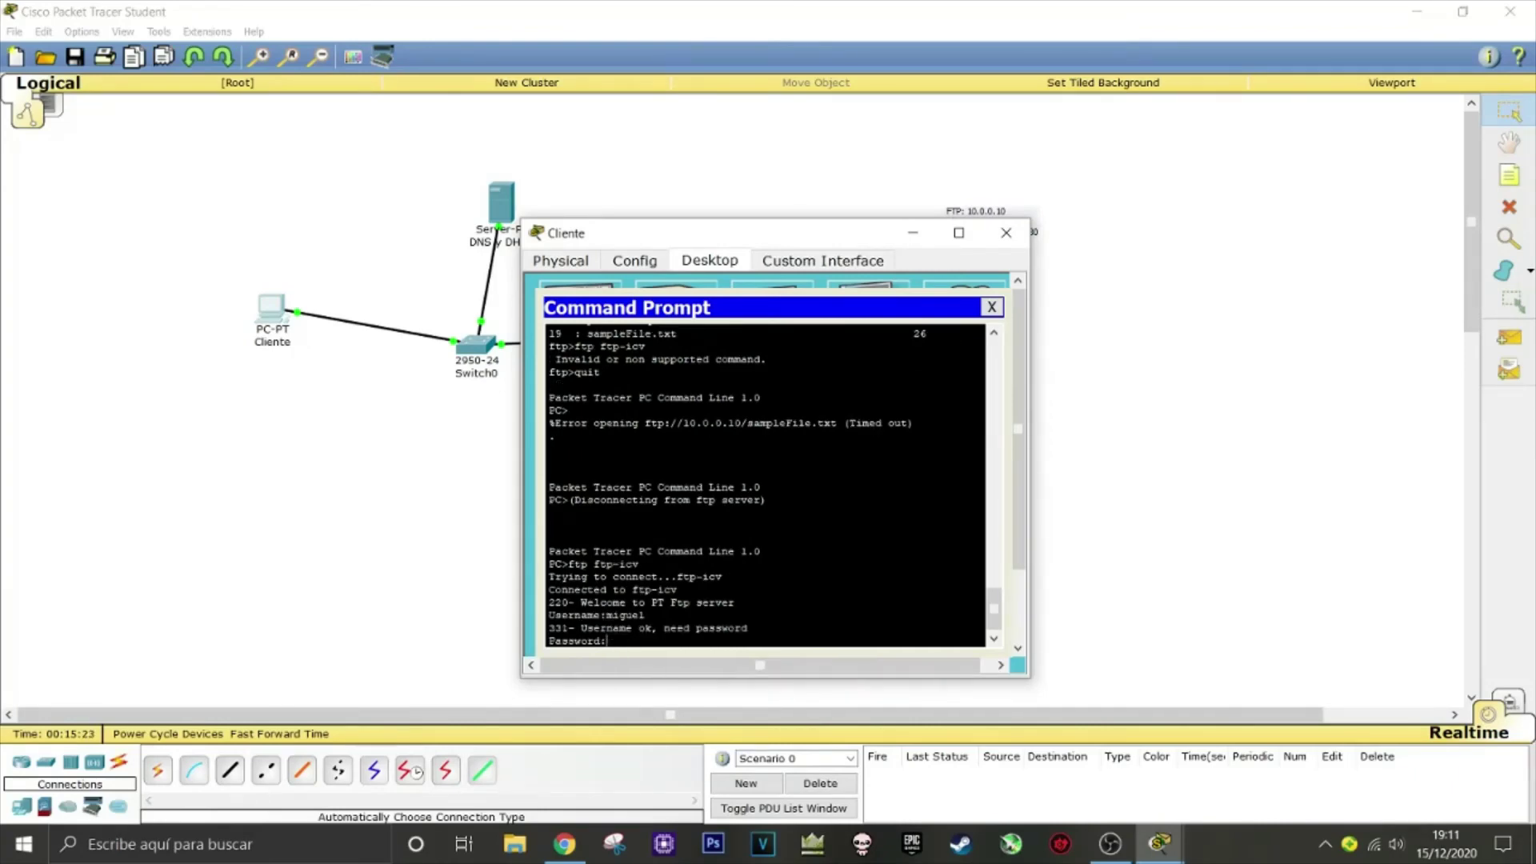
key("Return")
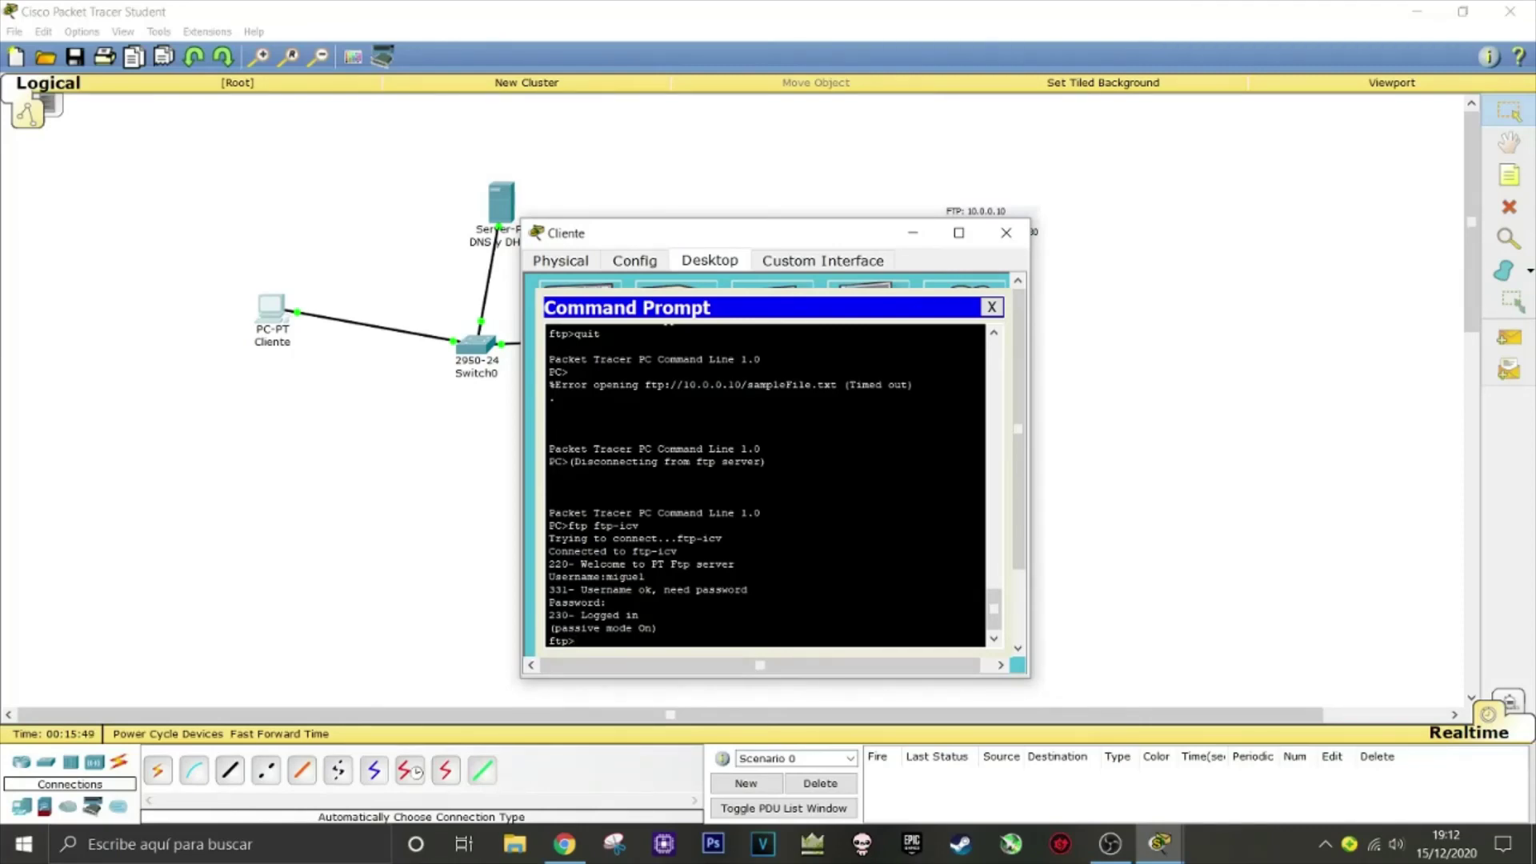
Quit, then test 'ftp 10.0.0.10' and 'ftp ftp-icv' again, cancelling each login
type("uit")
key("Return")
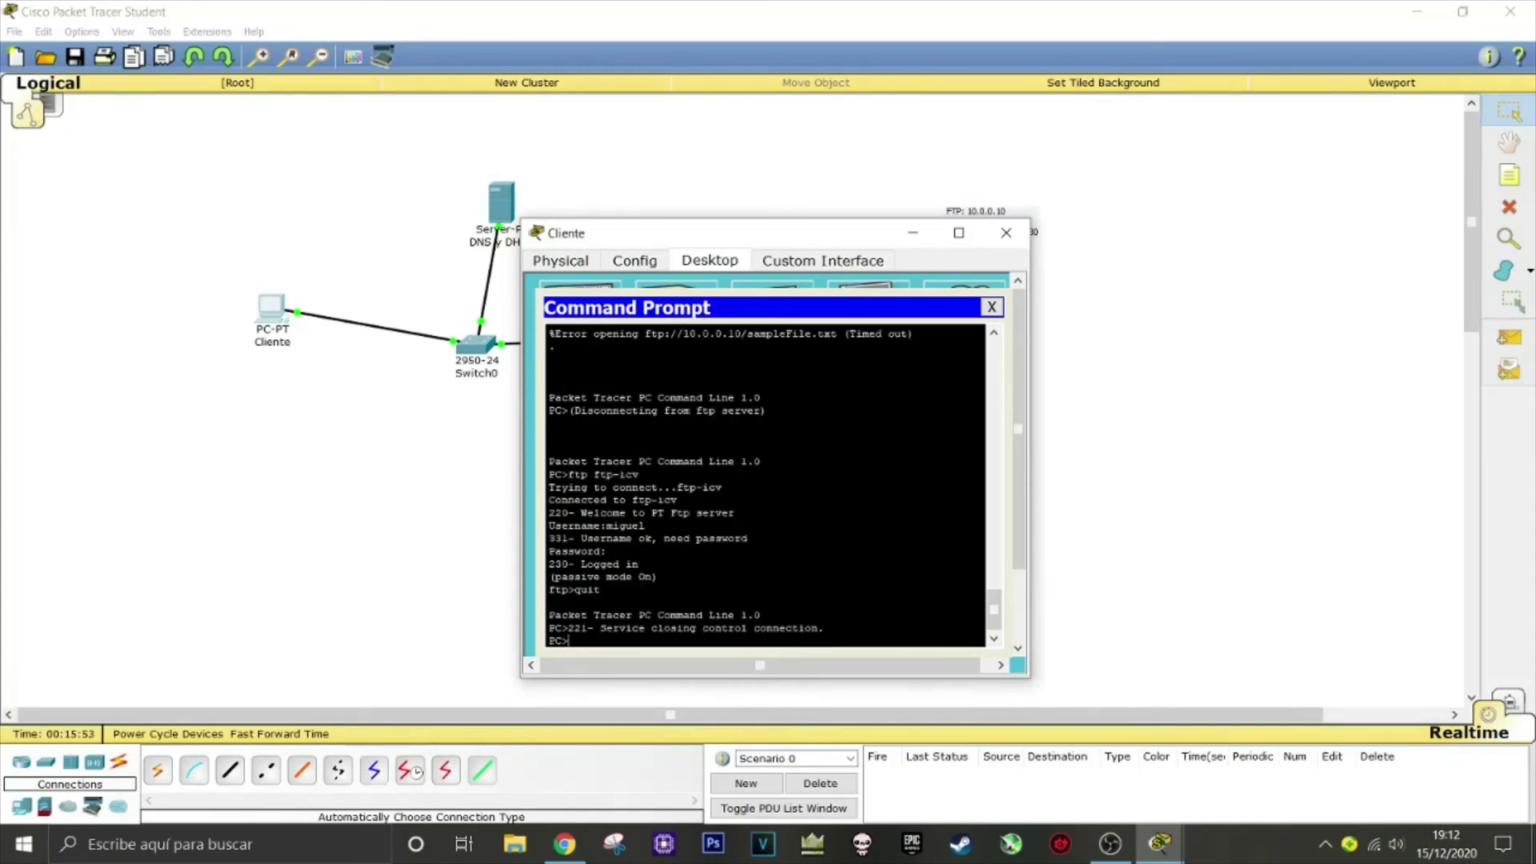
type("ftp 10.0.0.10")
key("Return")
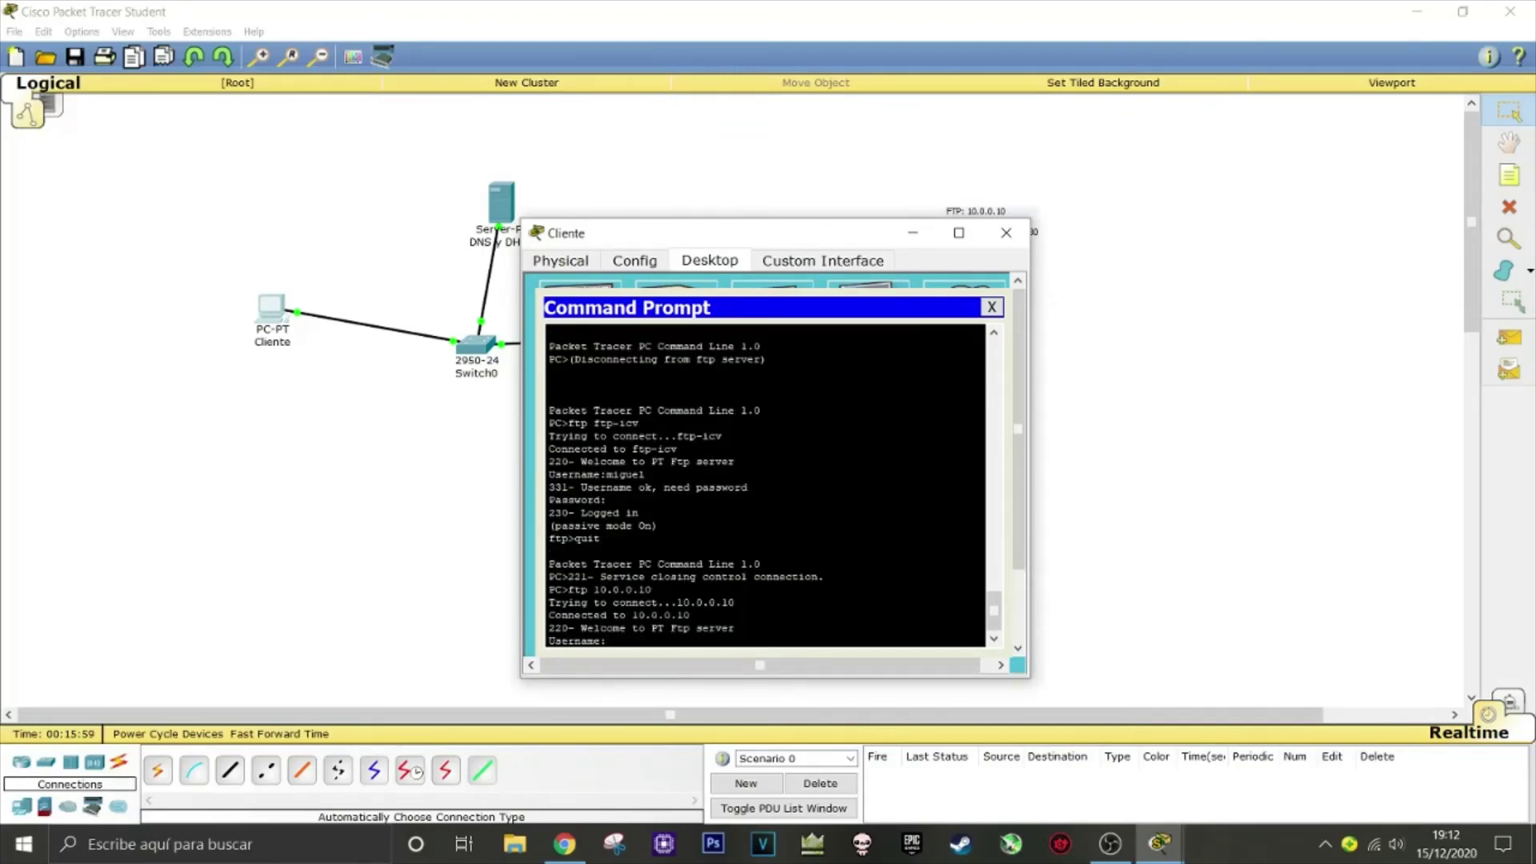
key("ctrl+c")
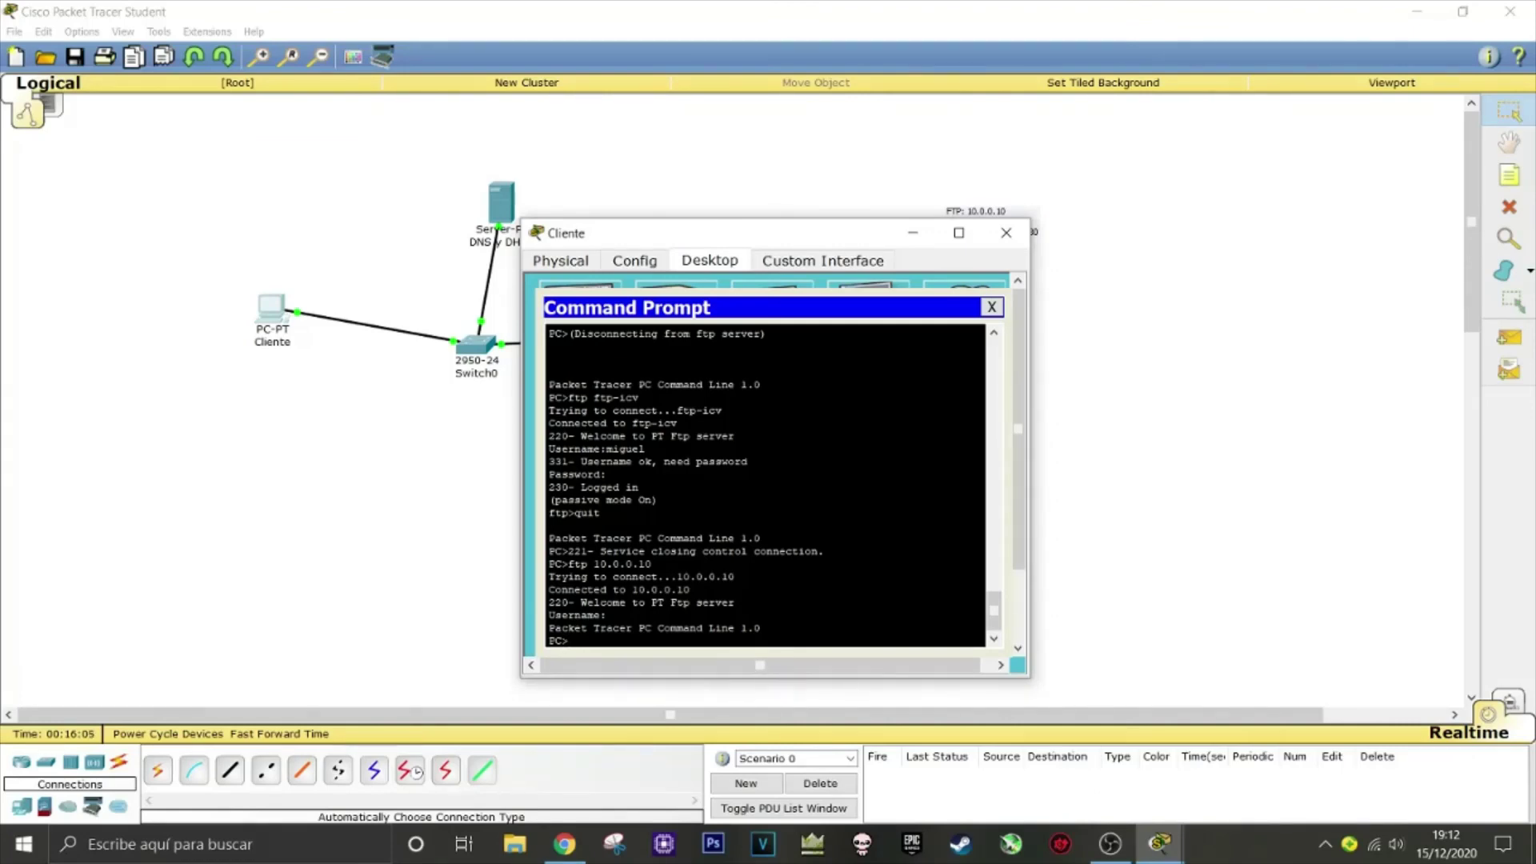
type("ftp ftp-icv")
key("Return")
key("ctrl+c")
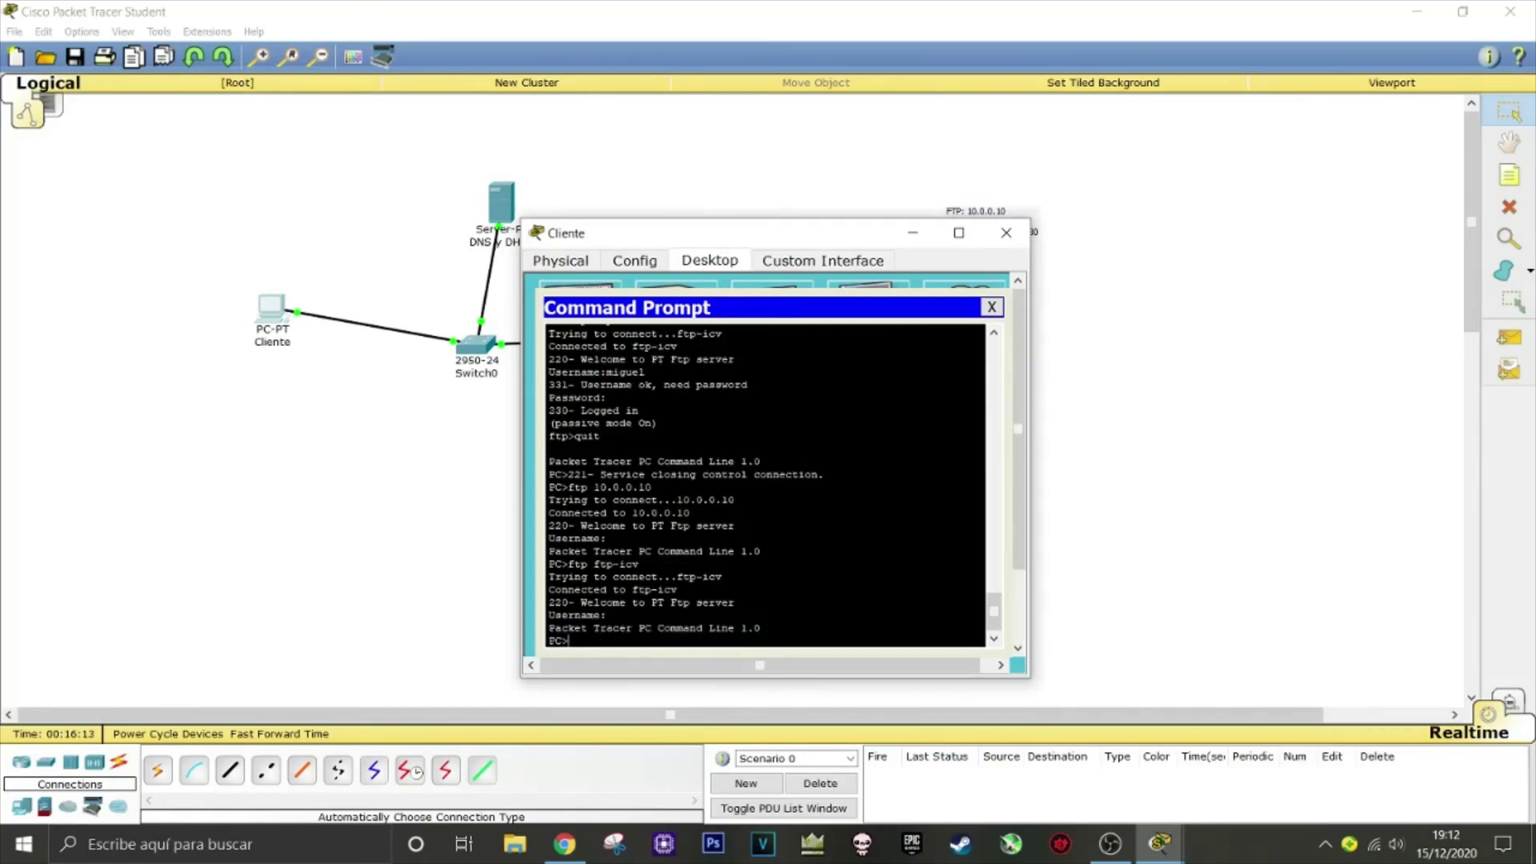
Close the client's Command Prompt and window, then open the DNS y DHCP server's DNS service
left_click(992, 307)
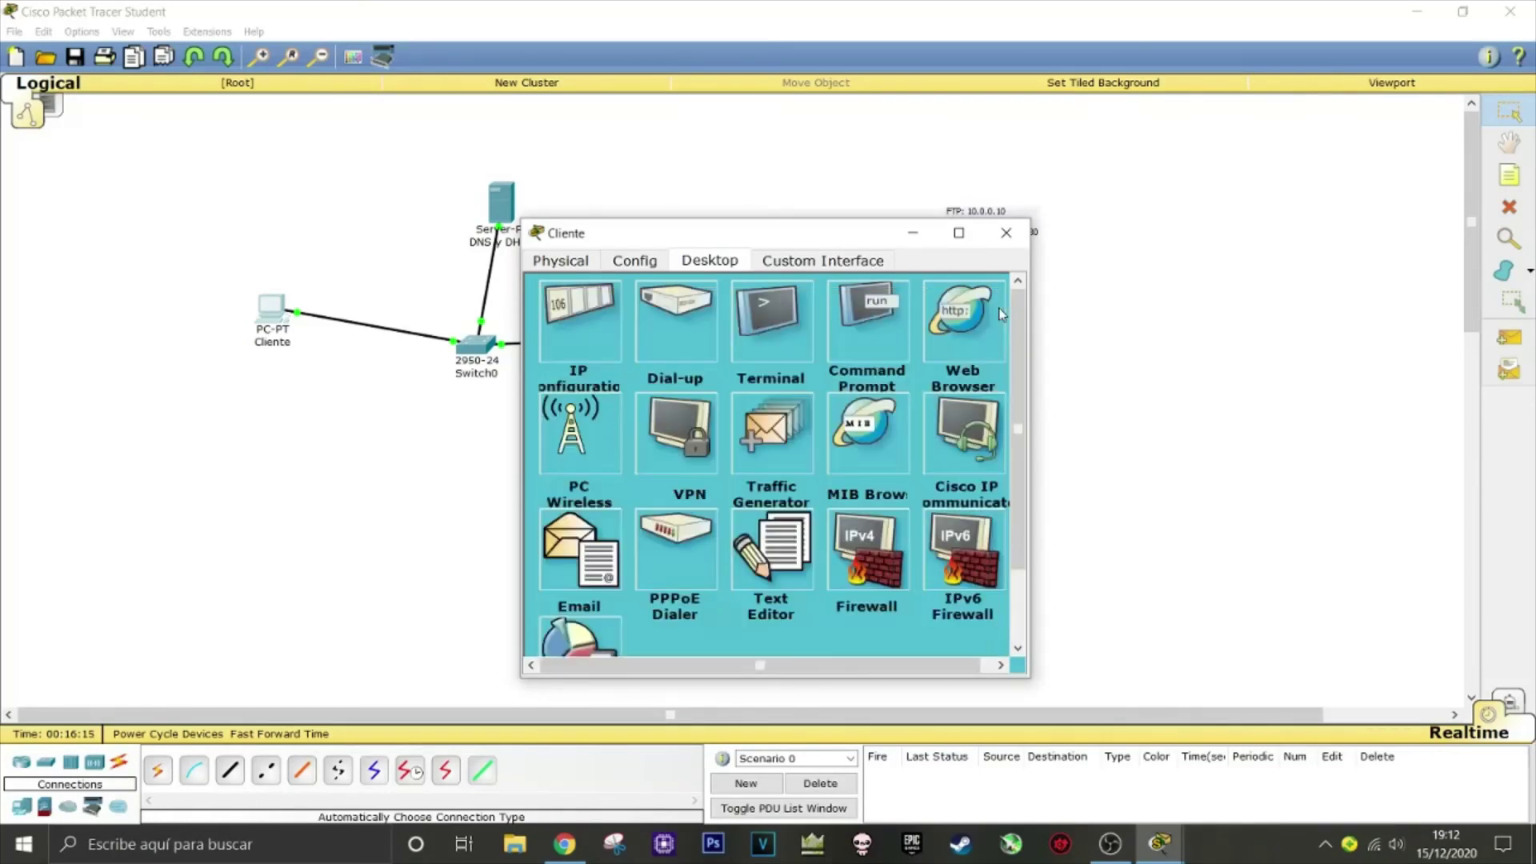
left_click(1026, 232)
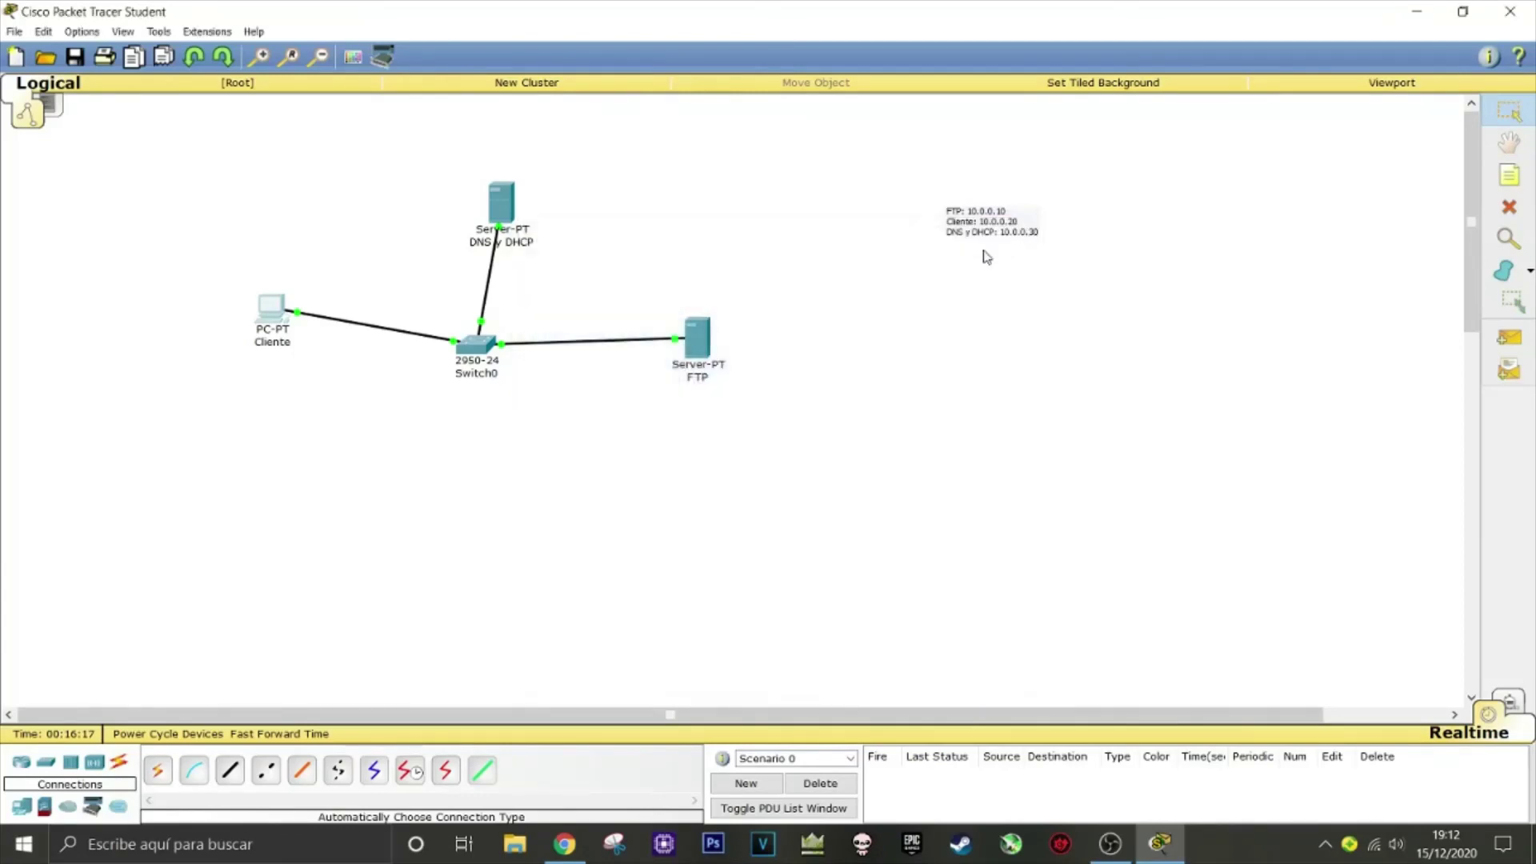
left_click(508, 209)
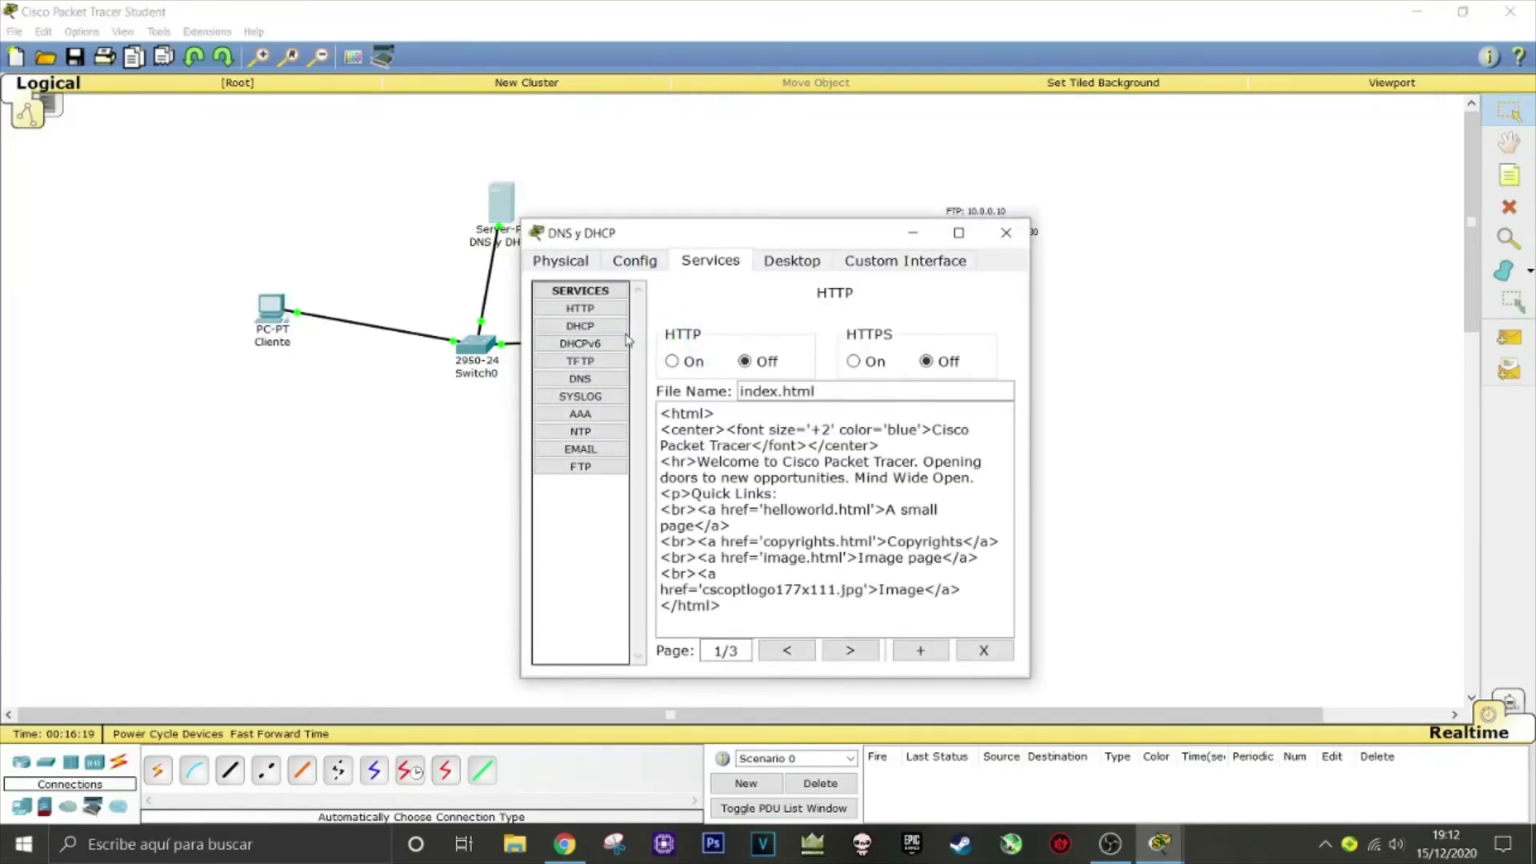
left_click(598, 378)
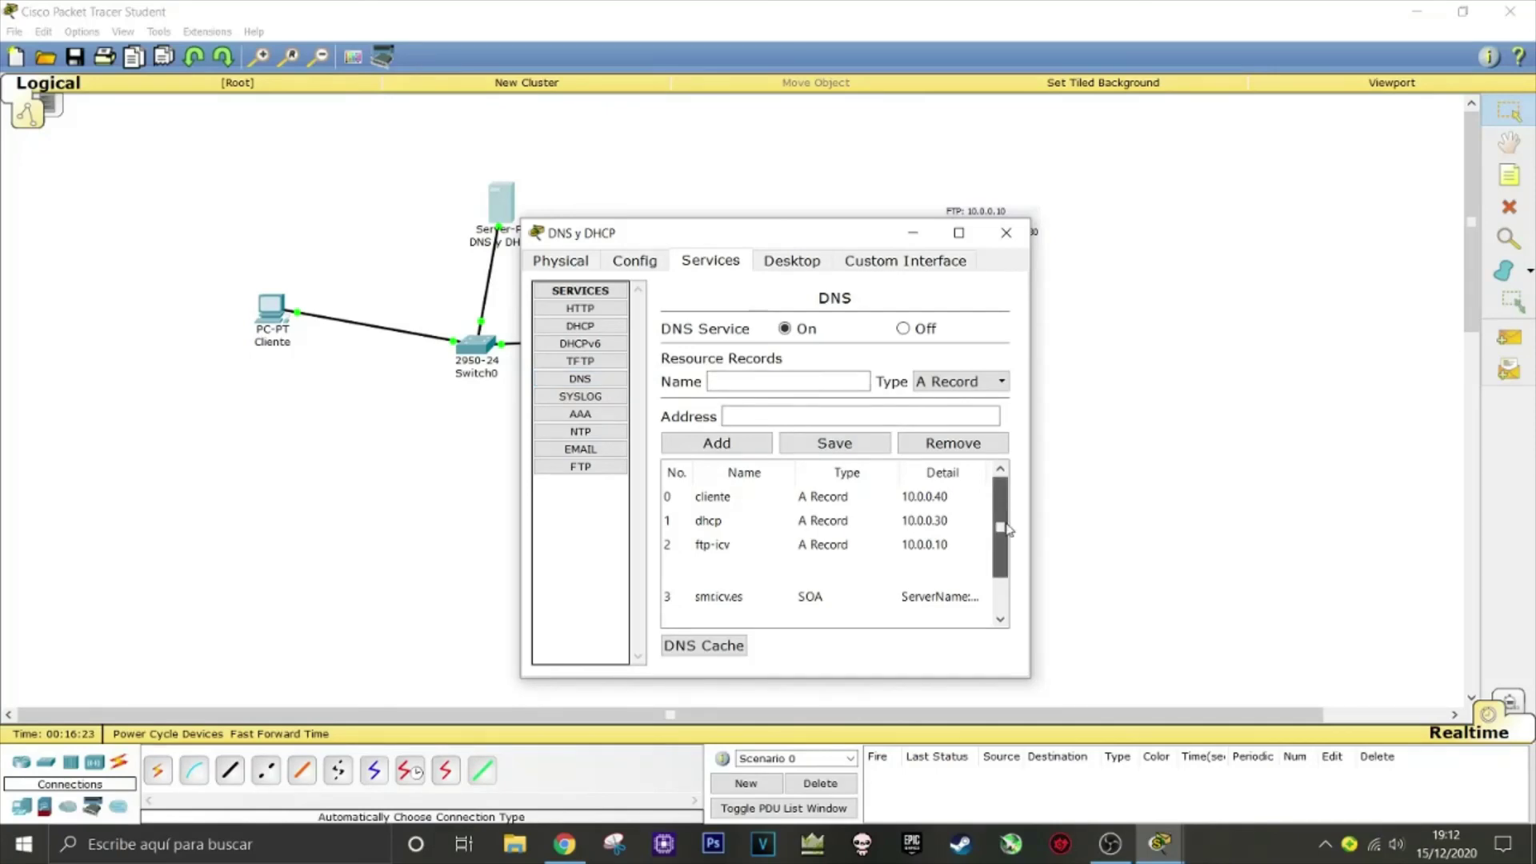
Browse the cliente, dhcp and ftp-icv records in the DNS list
left_click(746, 548)
left_click(750, 521)
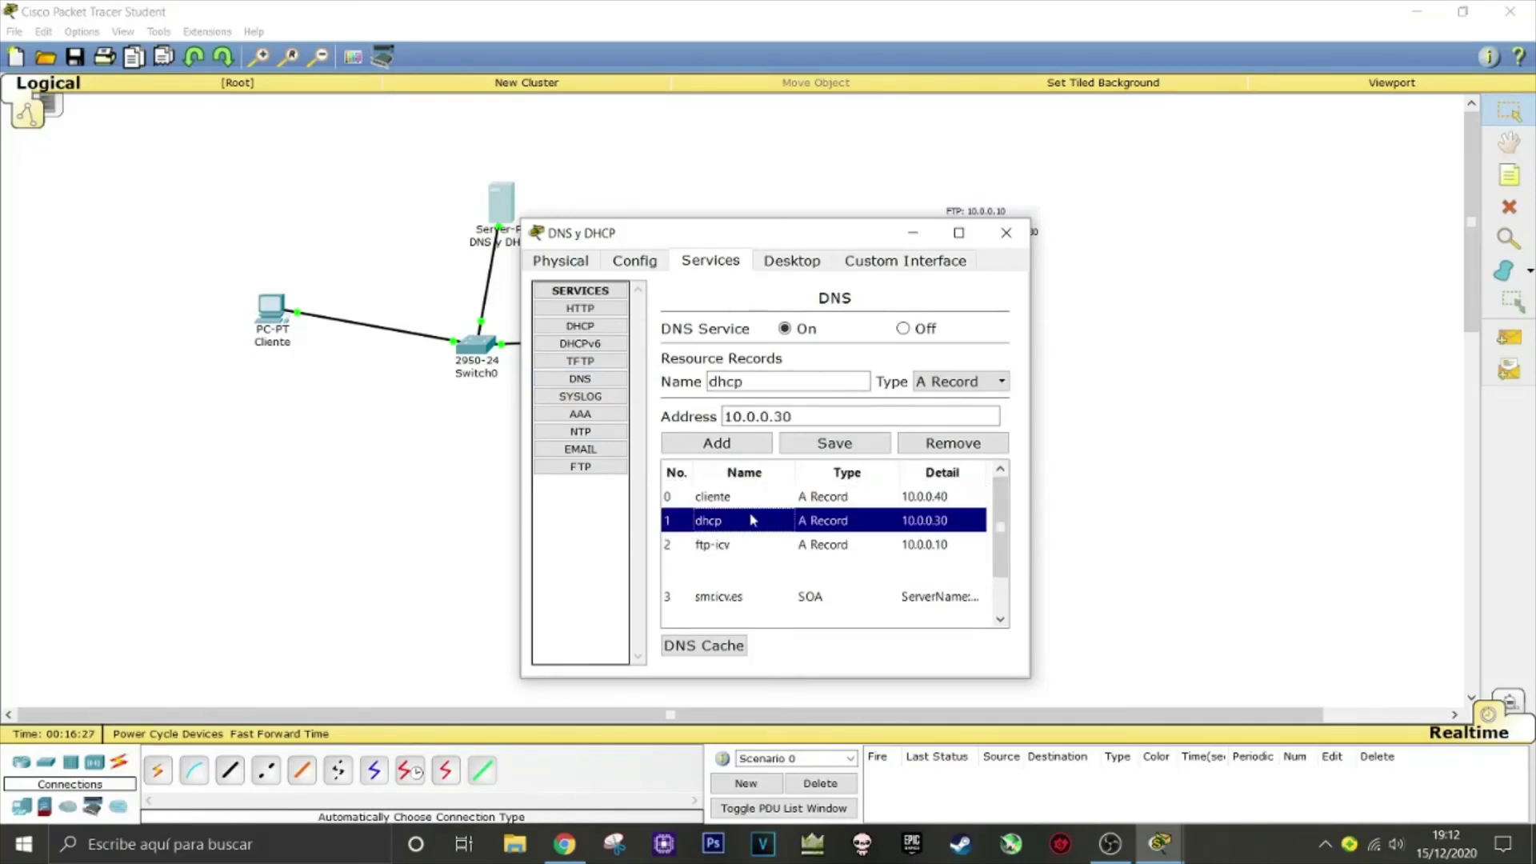
left_click(766, 546)
left_click(820, 524)
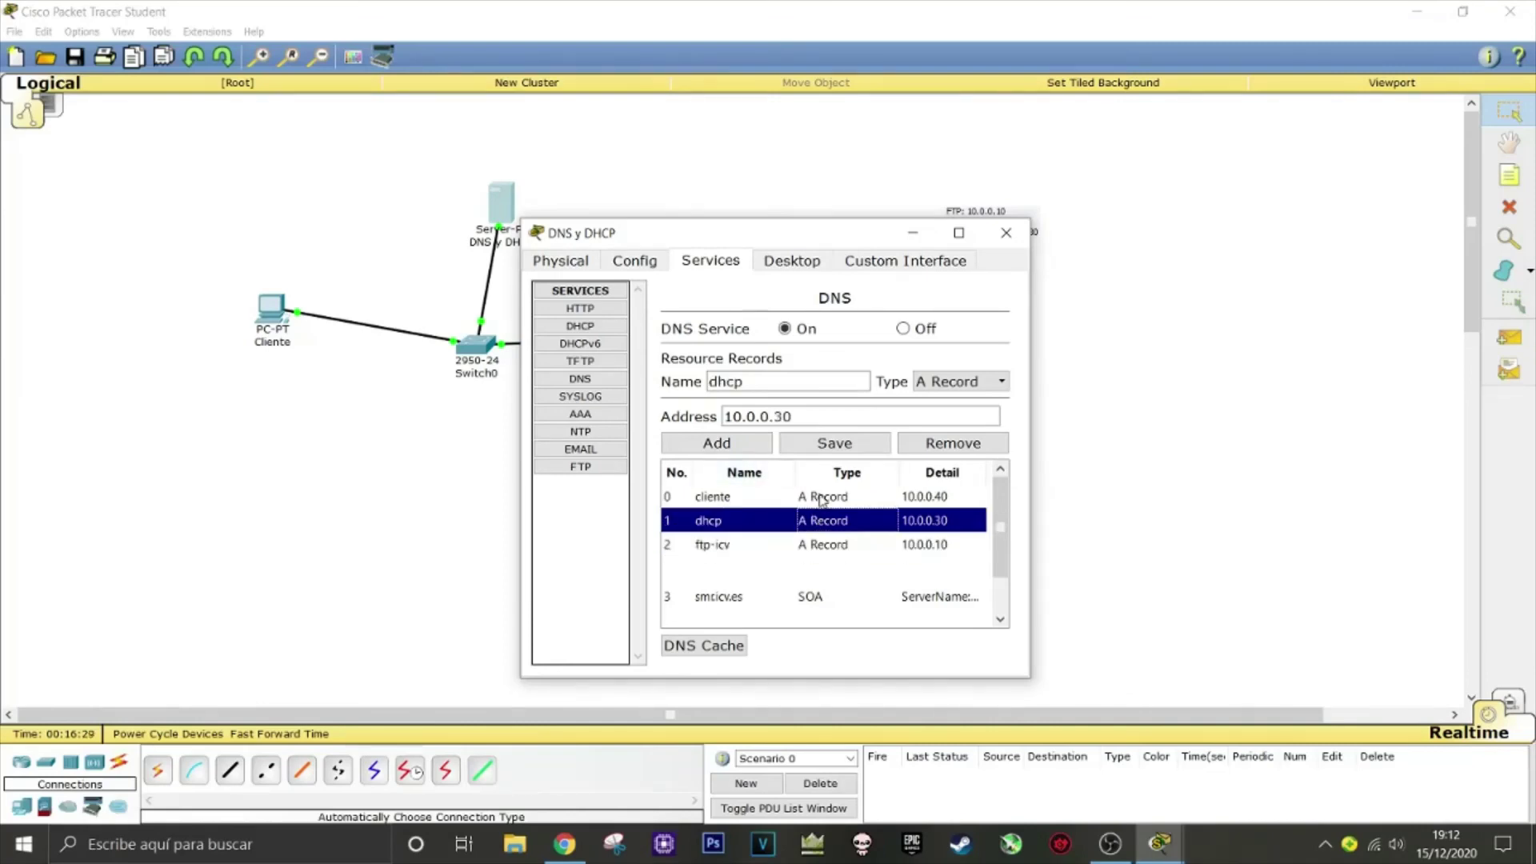
left_click(828, 547)
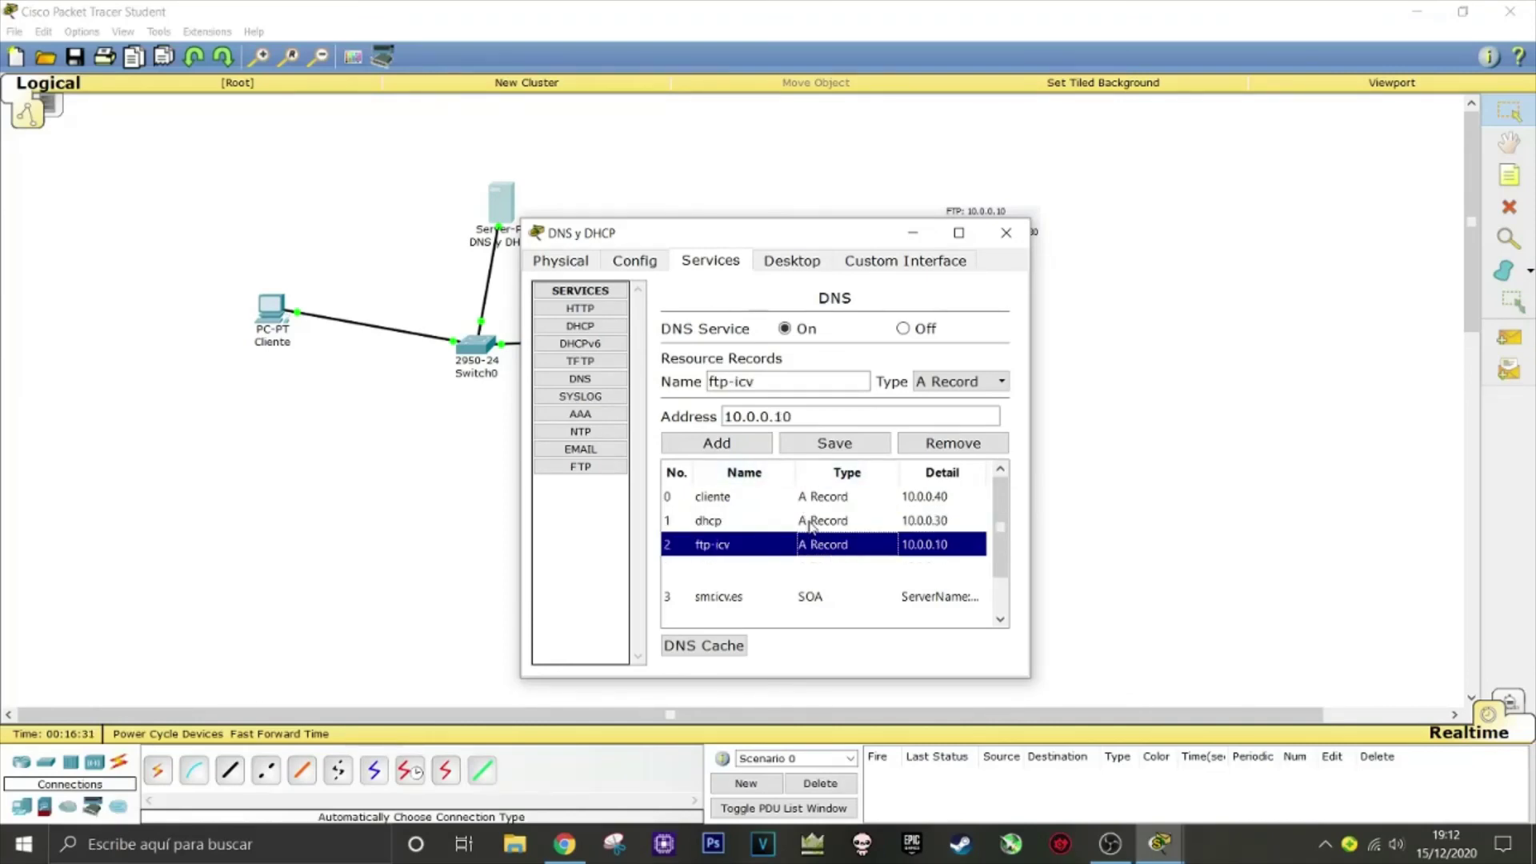
left_click(816, 501)
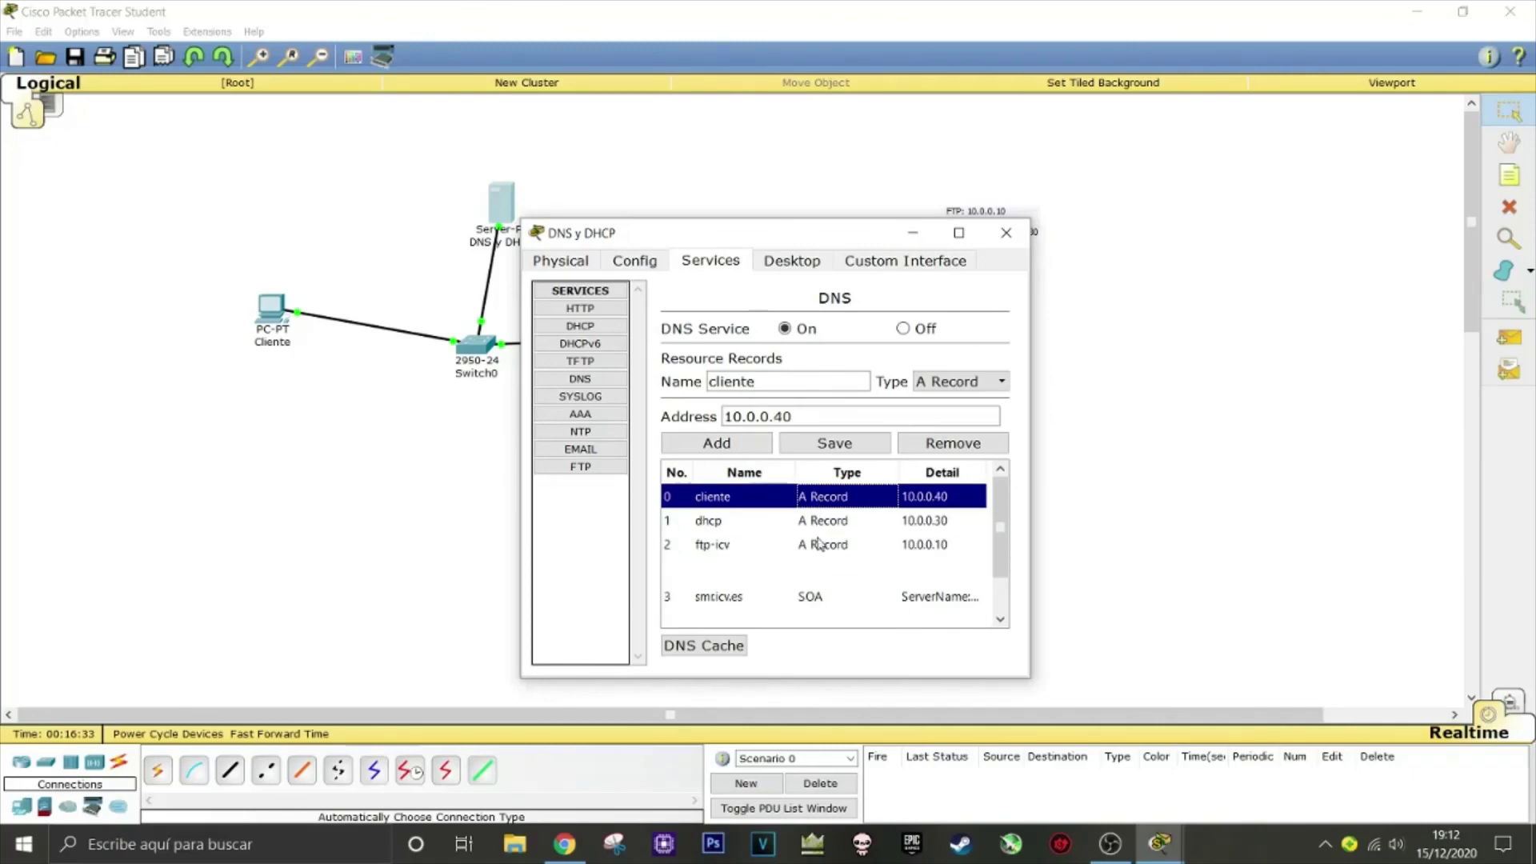
left_click(822, 543)
left_click_drag(822, 544, 827, 500)
left_click(834, 544)
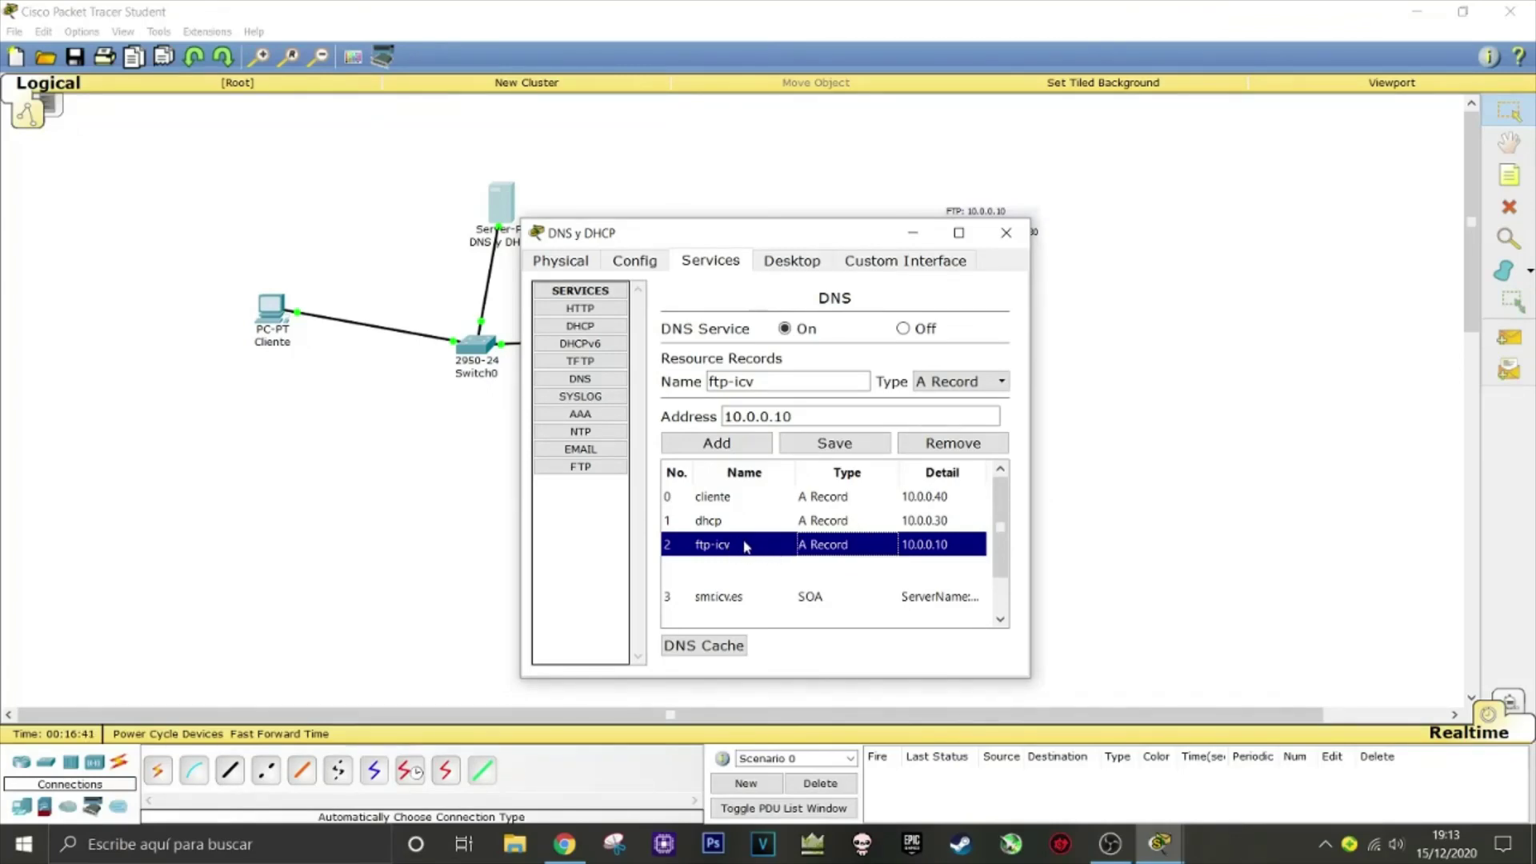
Add a CNAME record named ftp with host name ftp-icv
left_click(956, 382)
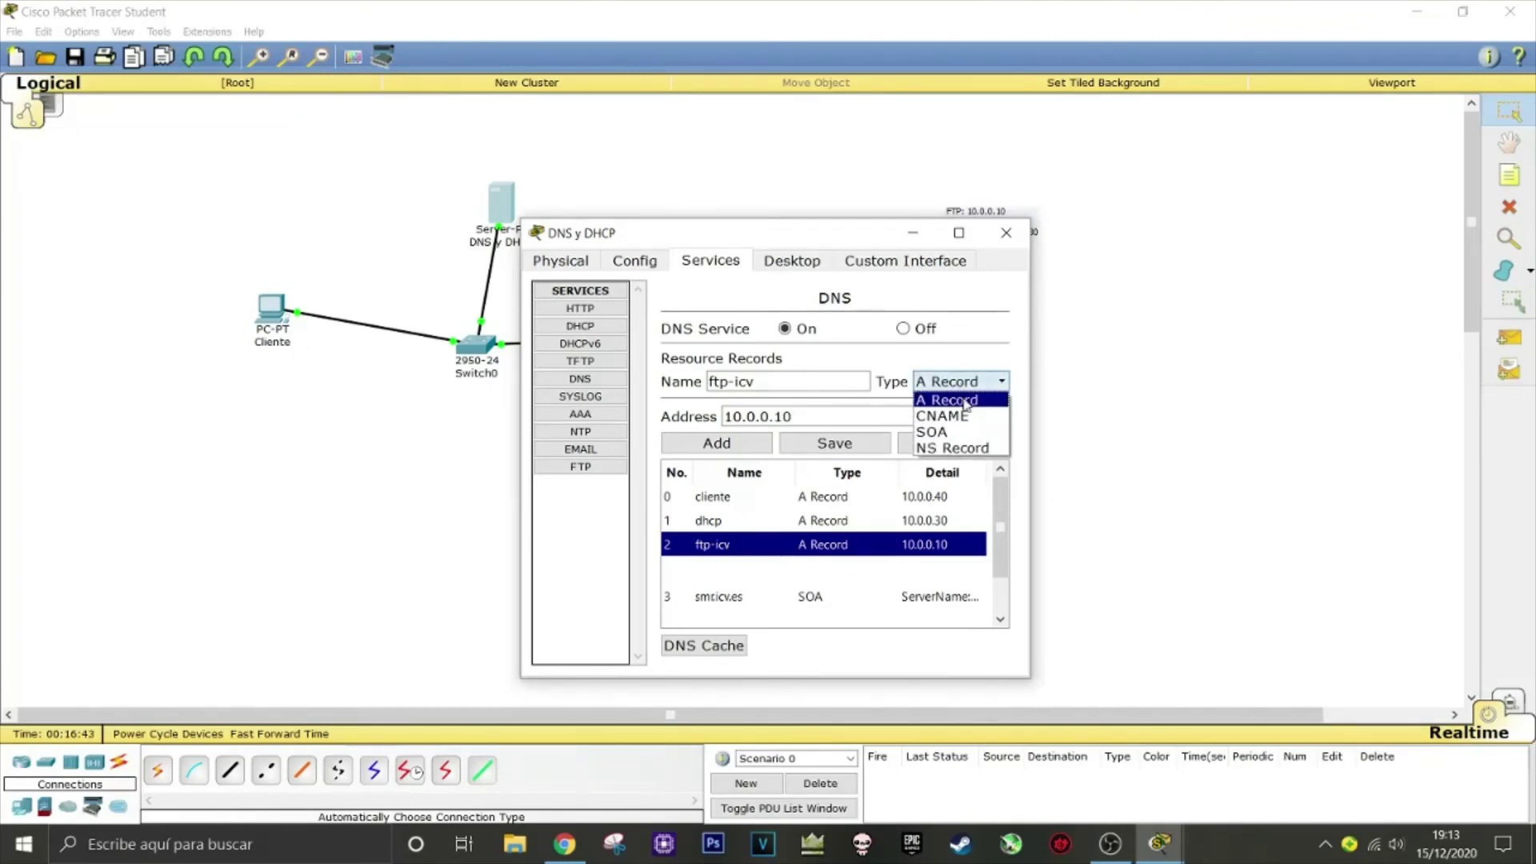
left_click(965, 416)
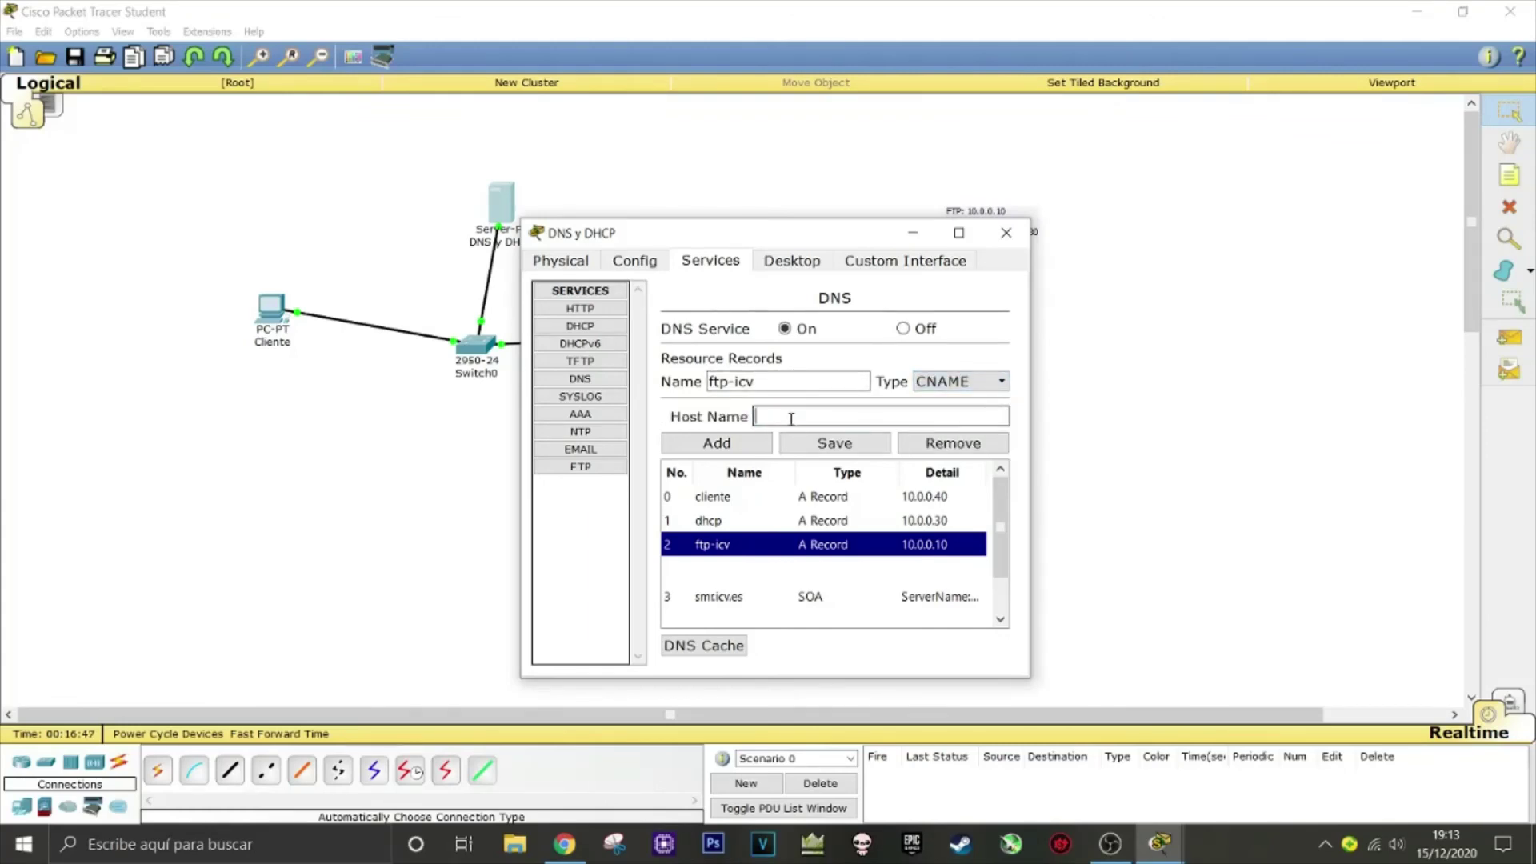
left_click_drag(800, 382, 700, 385)
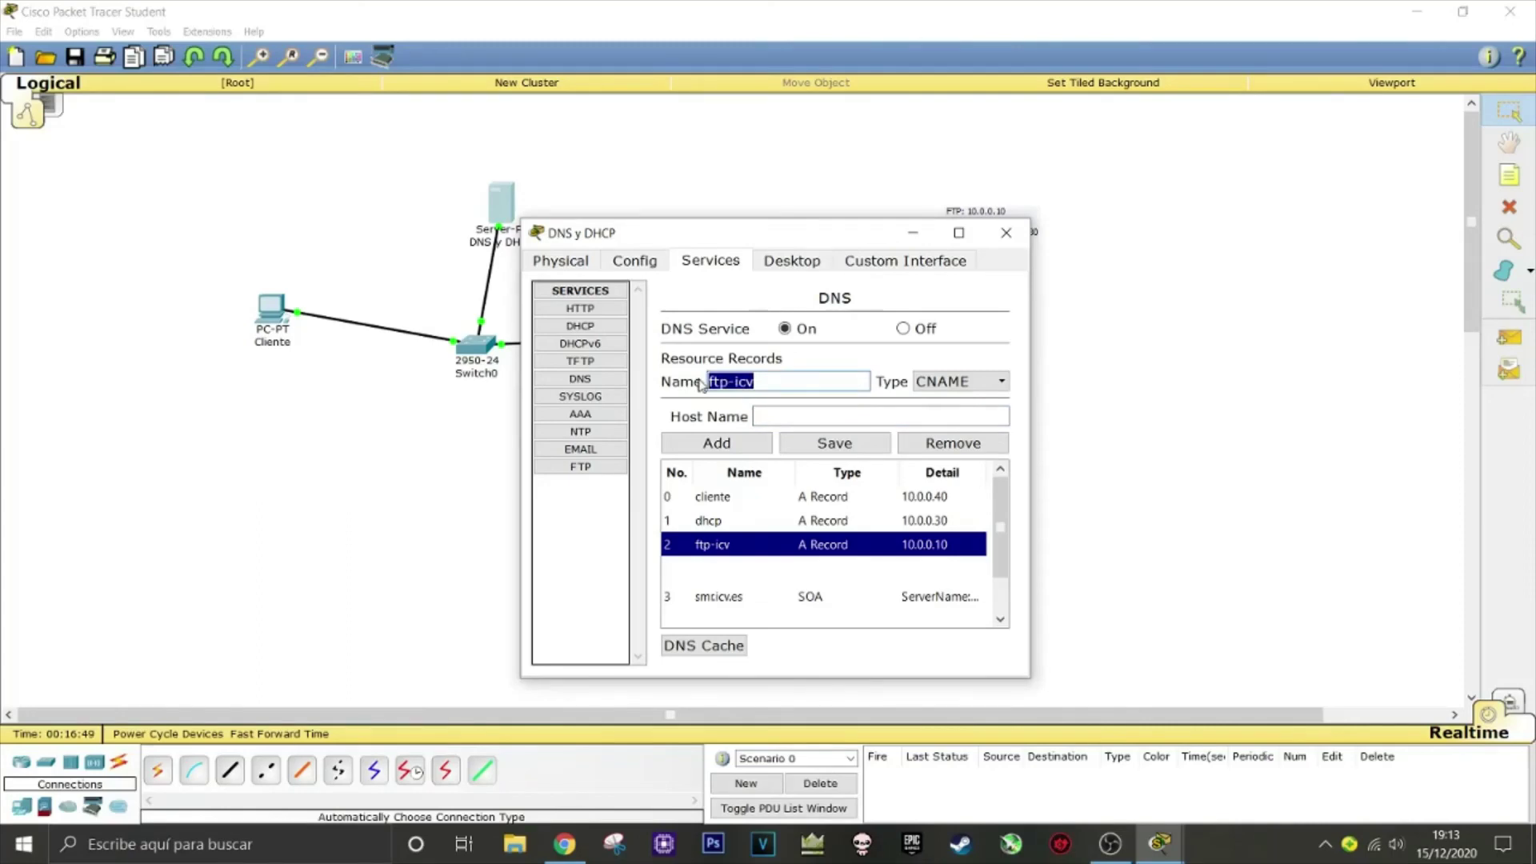
left_click(787, 415)
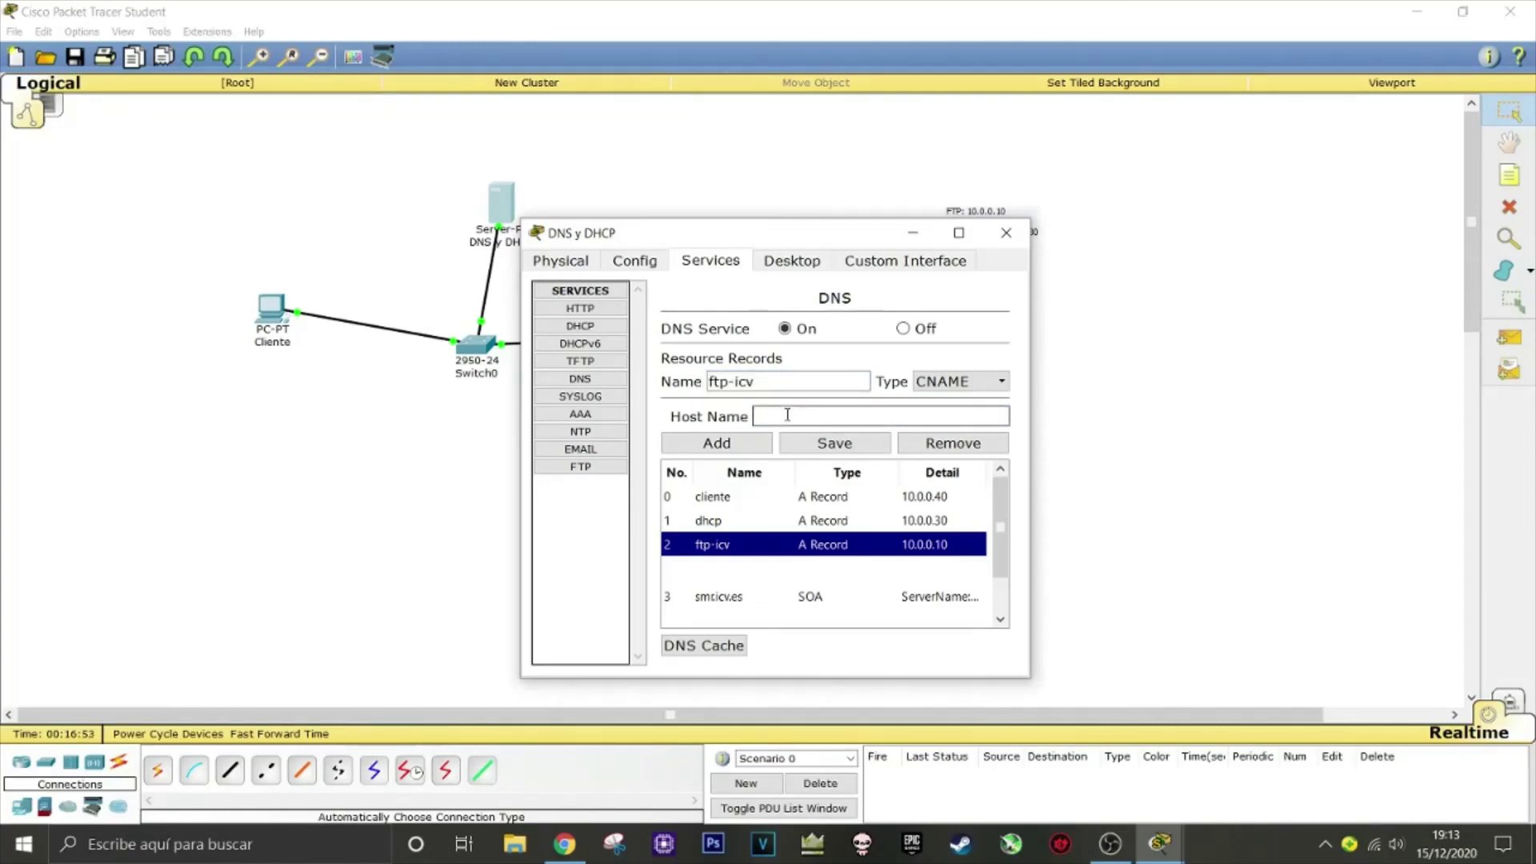
key("ctrl+v")
left_click_drag(787, 379, 680, 381)
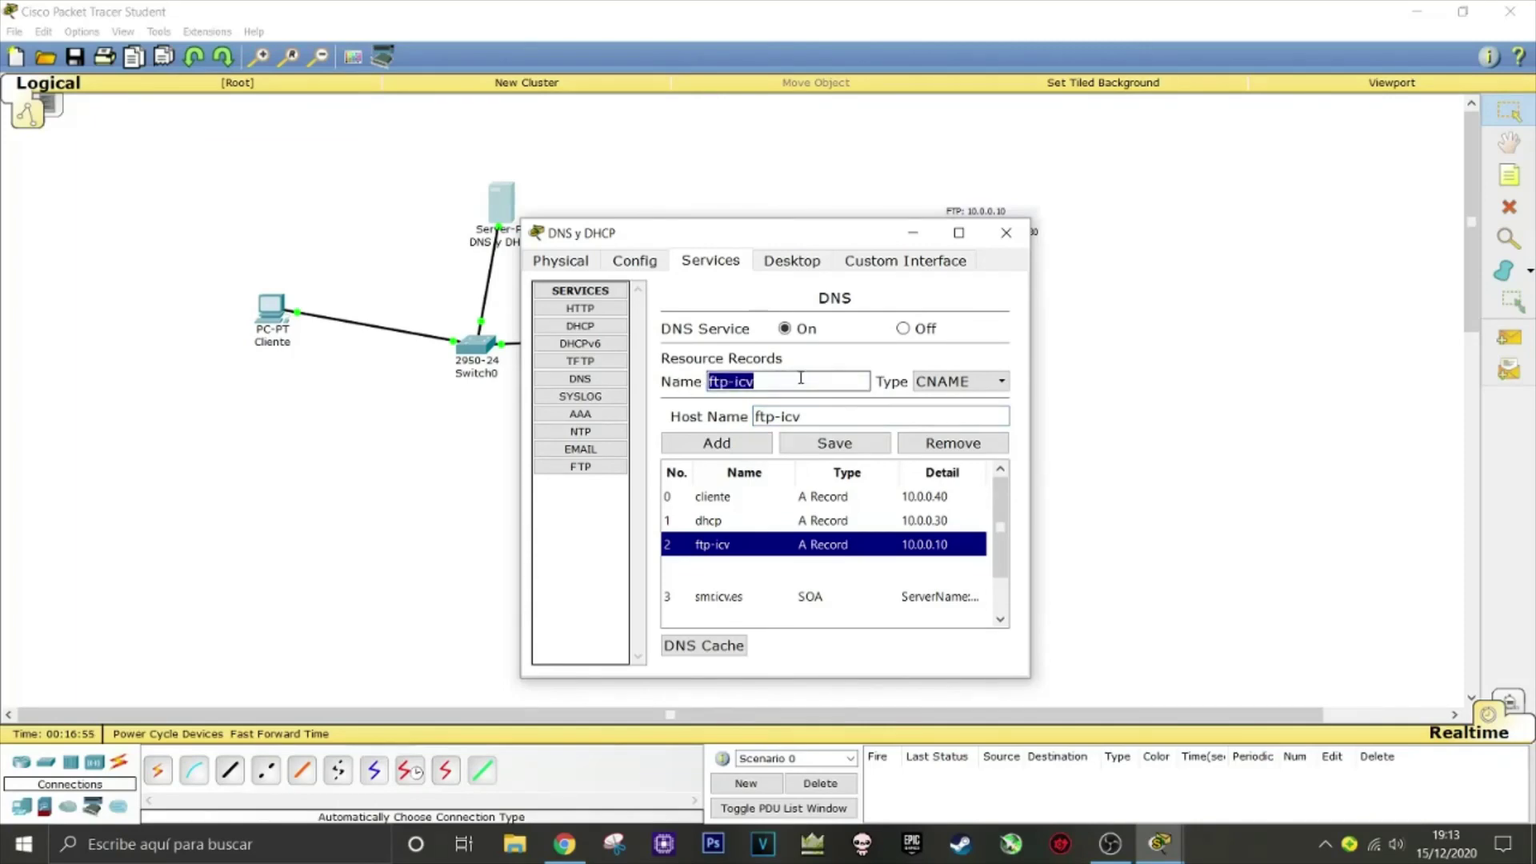
type("ftp")
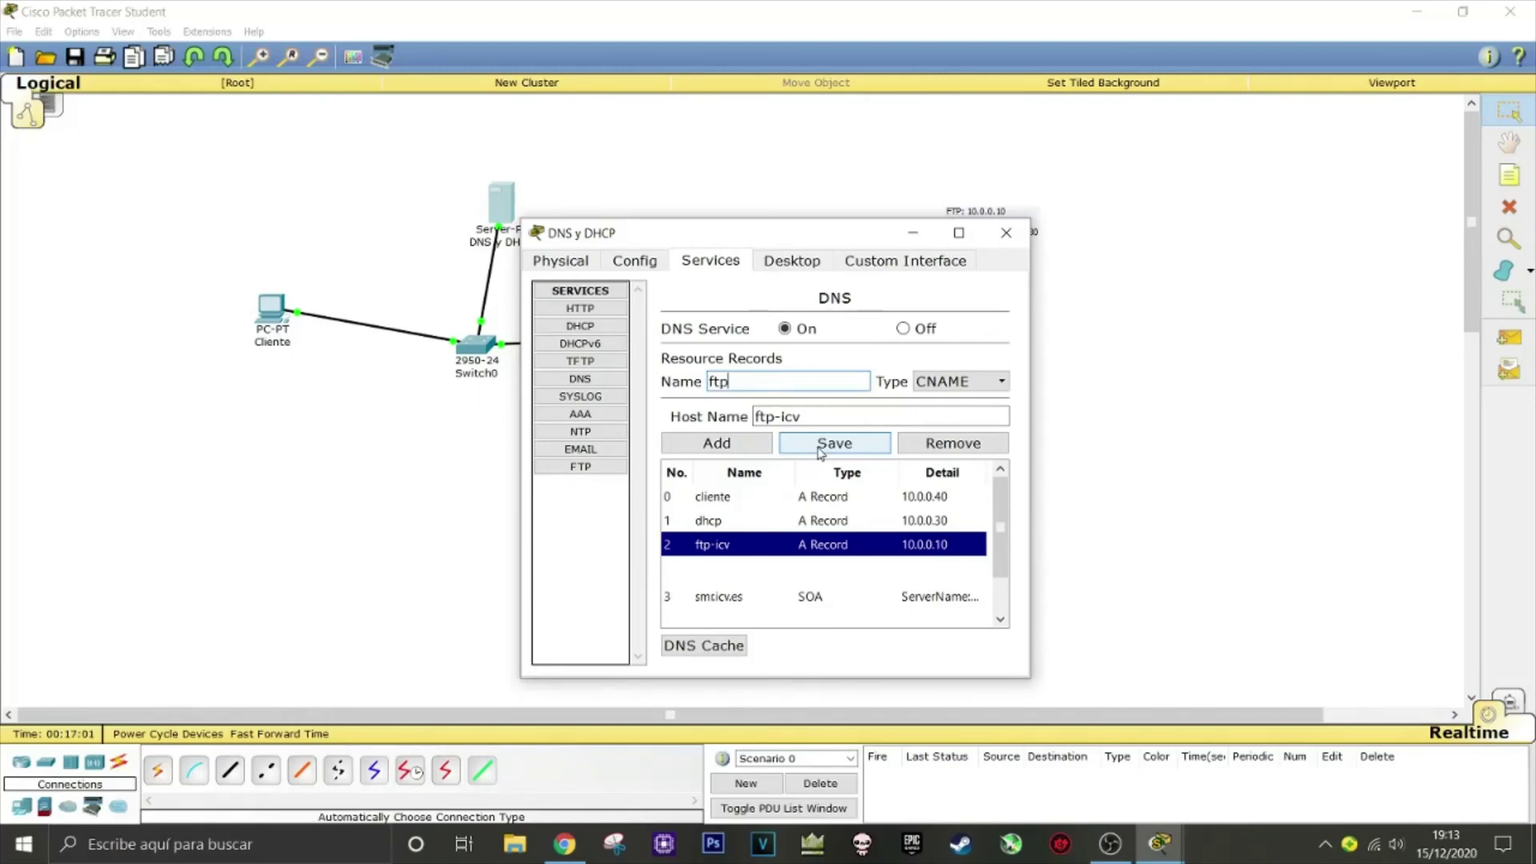
left_click(748, 445)
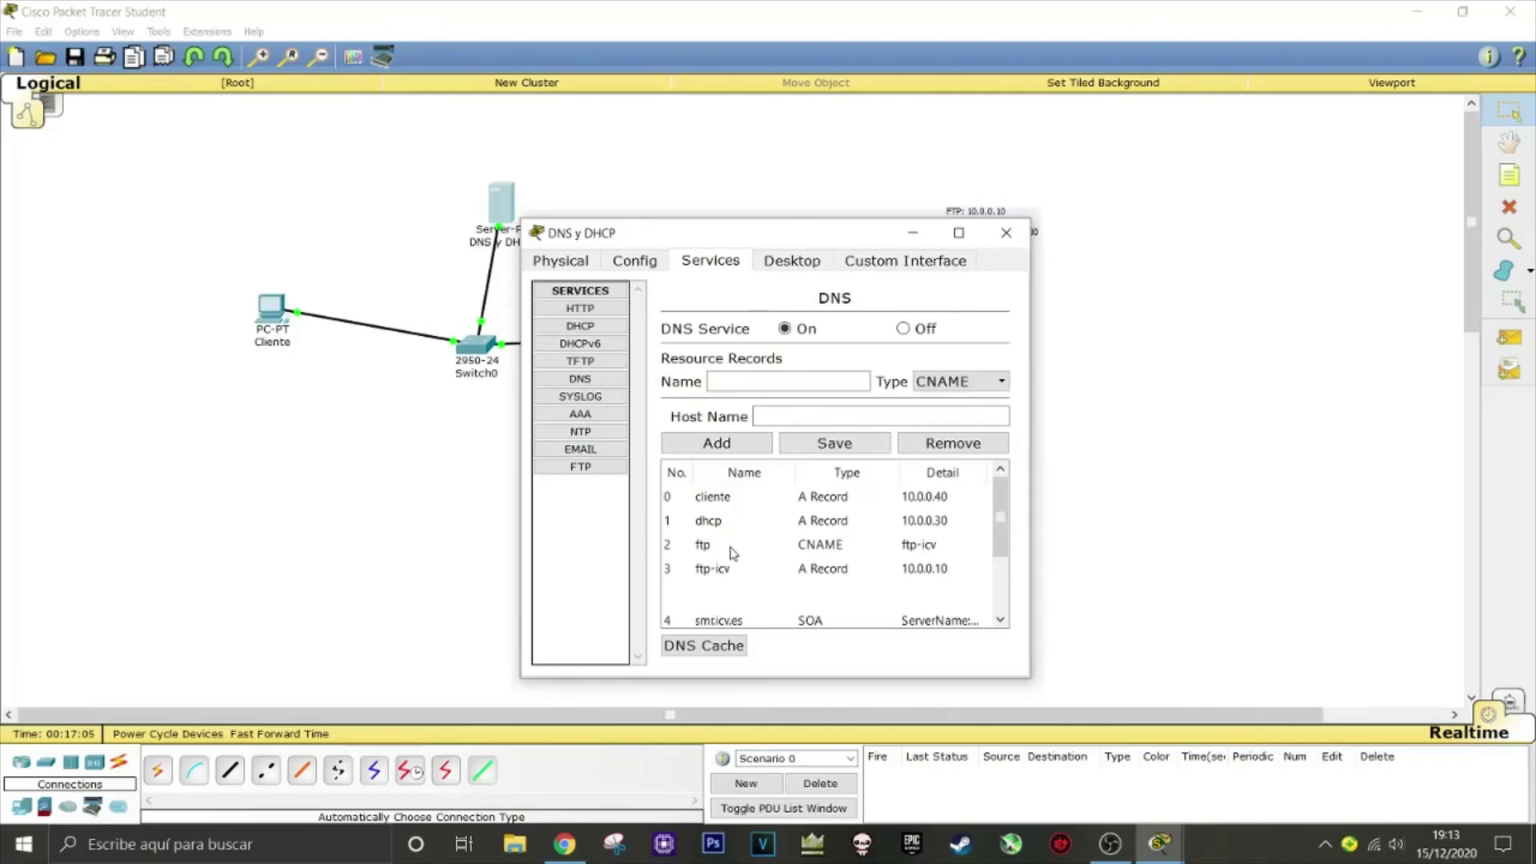
Scroll the DNS record list and select the cliente record
scroll(741, 518, "down", 1)
scroll(741, 518, "up", 1)
left_click(741, 499)
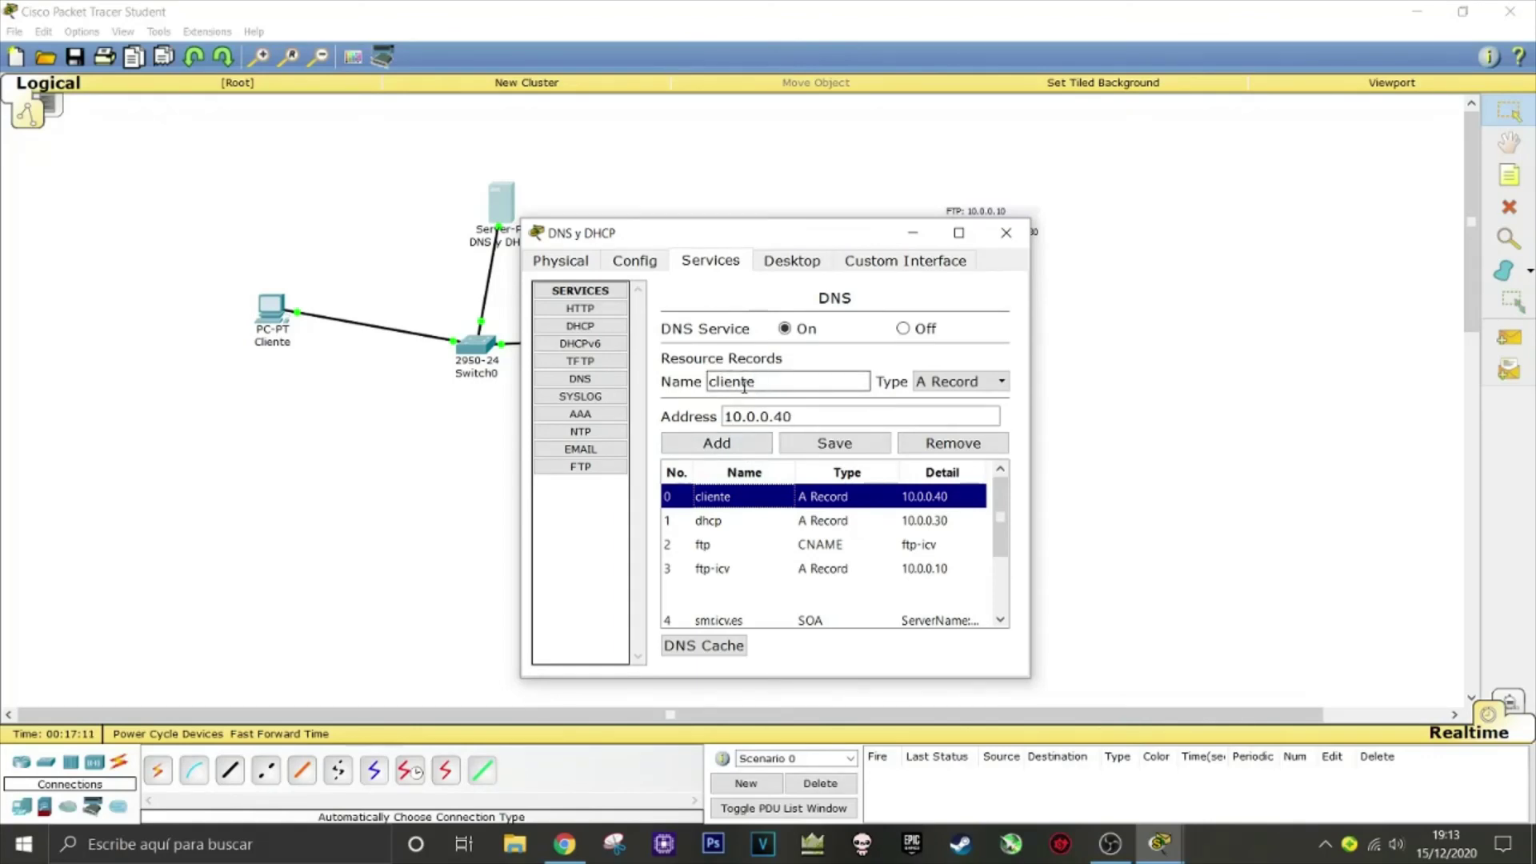
Add a CNAME record named cliente1 with host name cliente
left_click(960, 381)
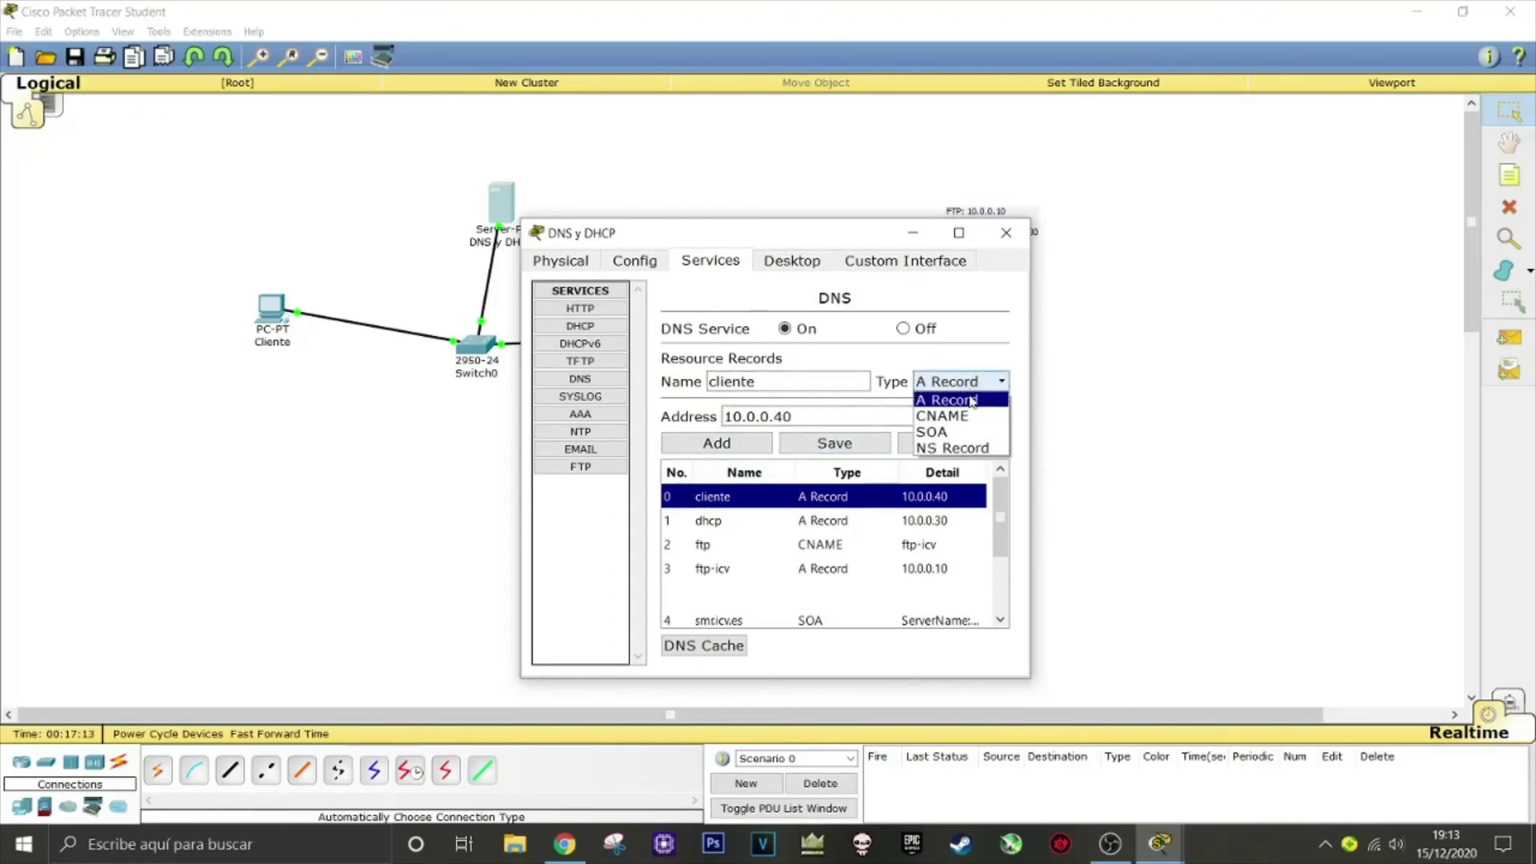
left_click(971, 415)
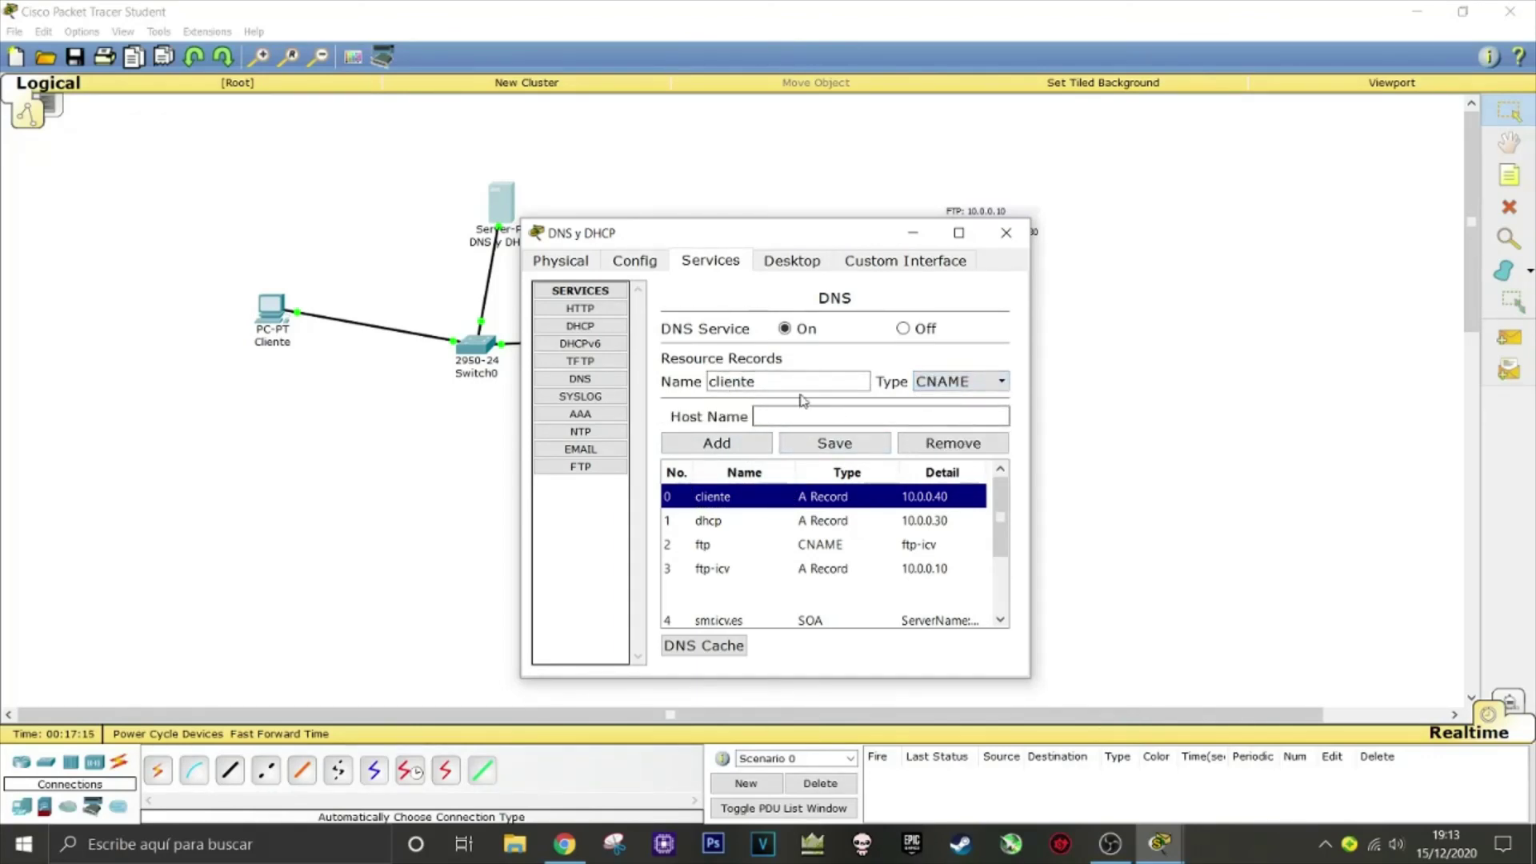
left_click_drag(814, 382, 692, 385)
key("ctrl+c")
left_click(784, 416)
key("ctrl+v")
left_click(784, 379)
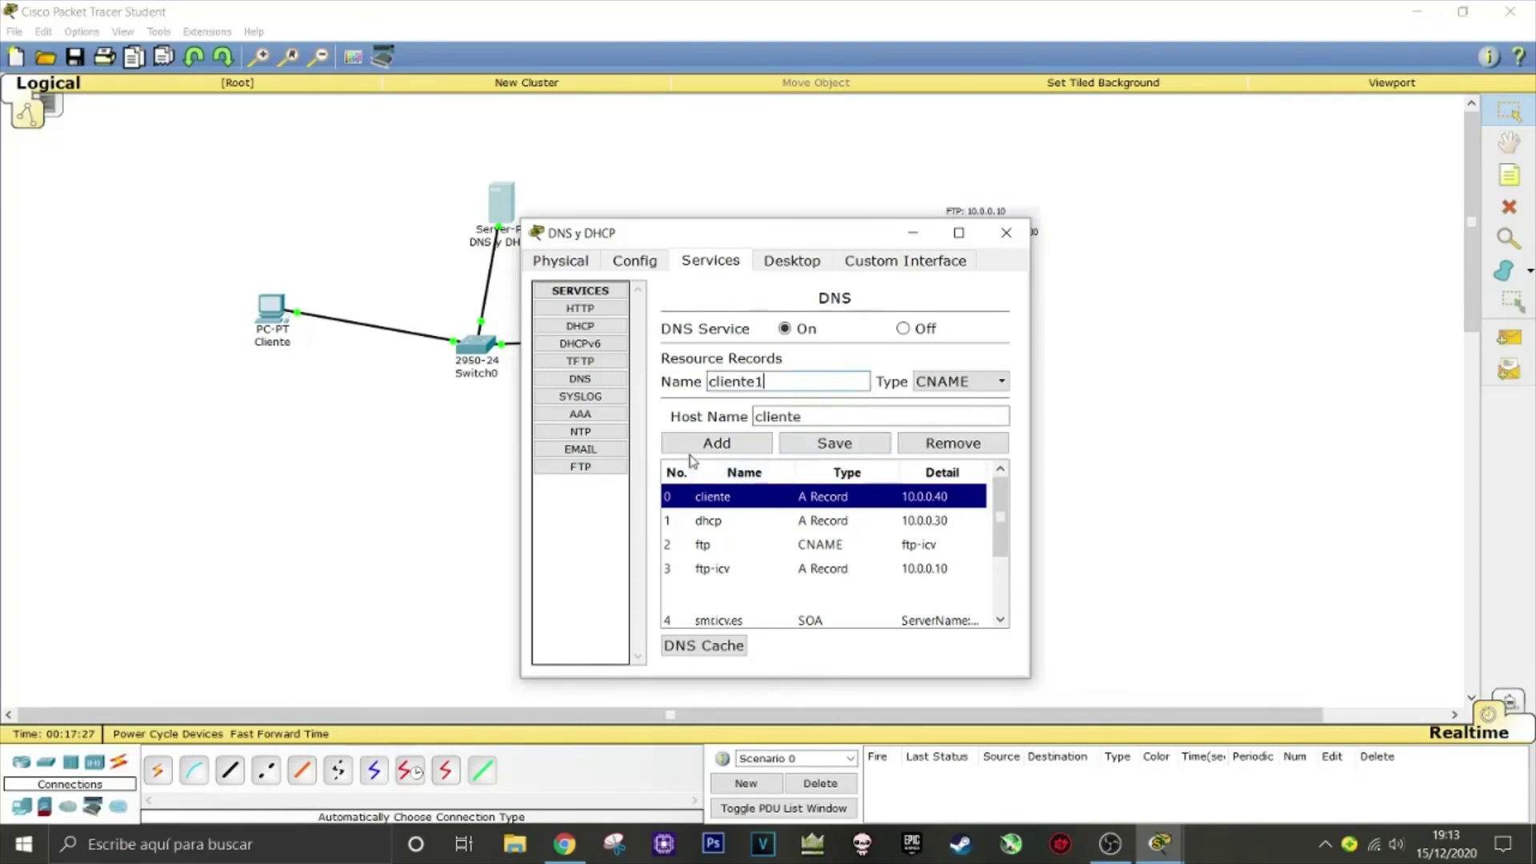
left_click(706, 445)
mouse_move(1001, 513)
left_mouse_down()
mouse_move(1007, 536)
mouse_move(1008, 522)
left_mouse_up()
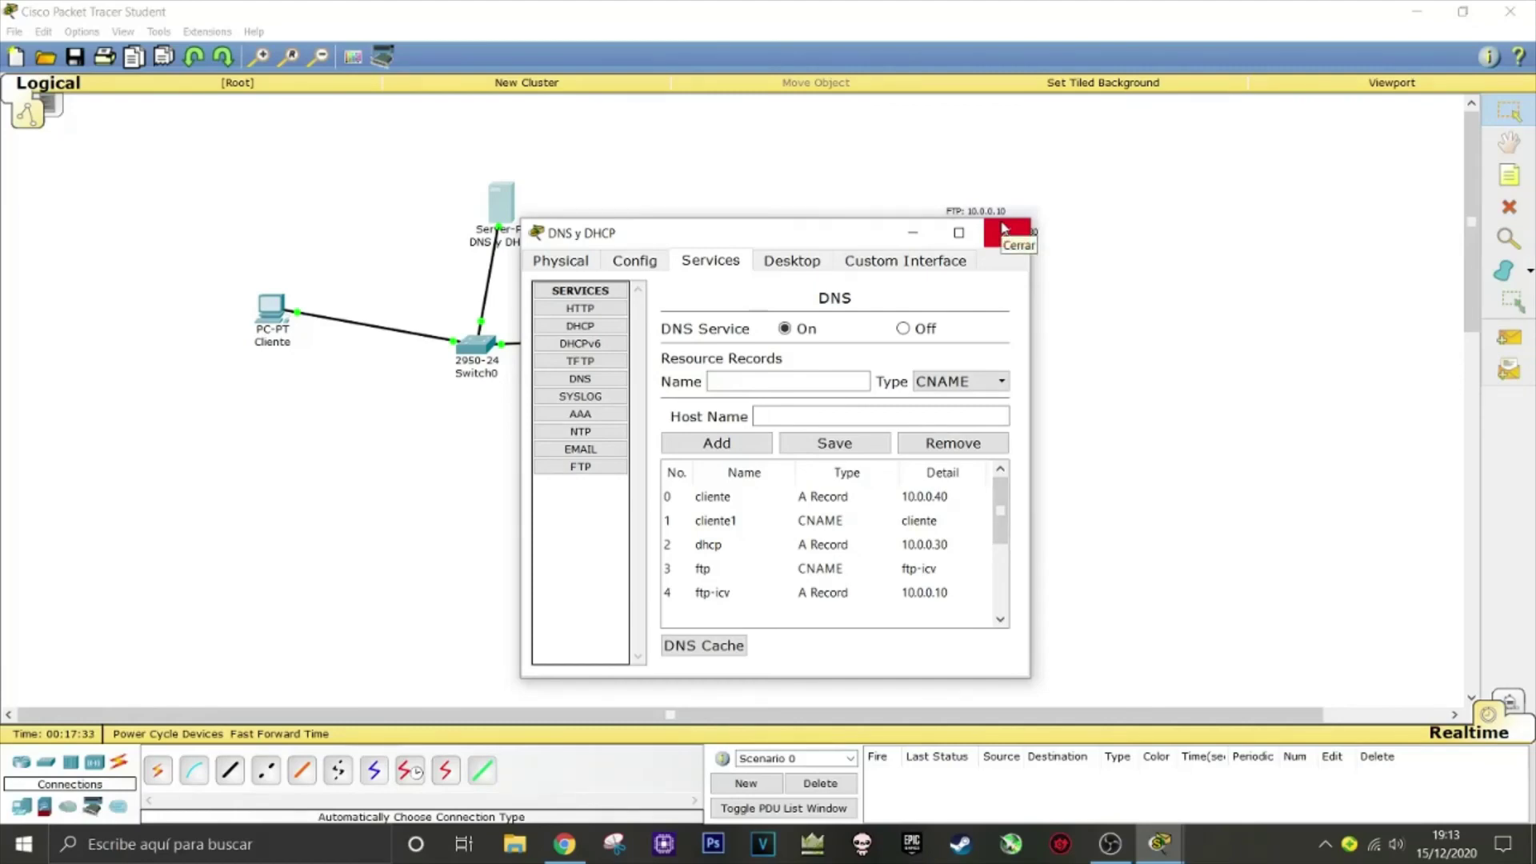
Close the DNS y DHCP server window, then box-select and deselect the four topology devices
left_click(1004, 230)
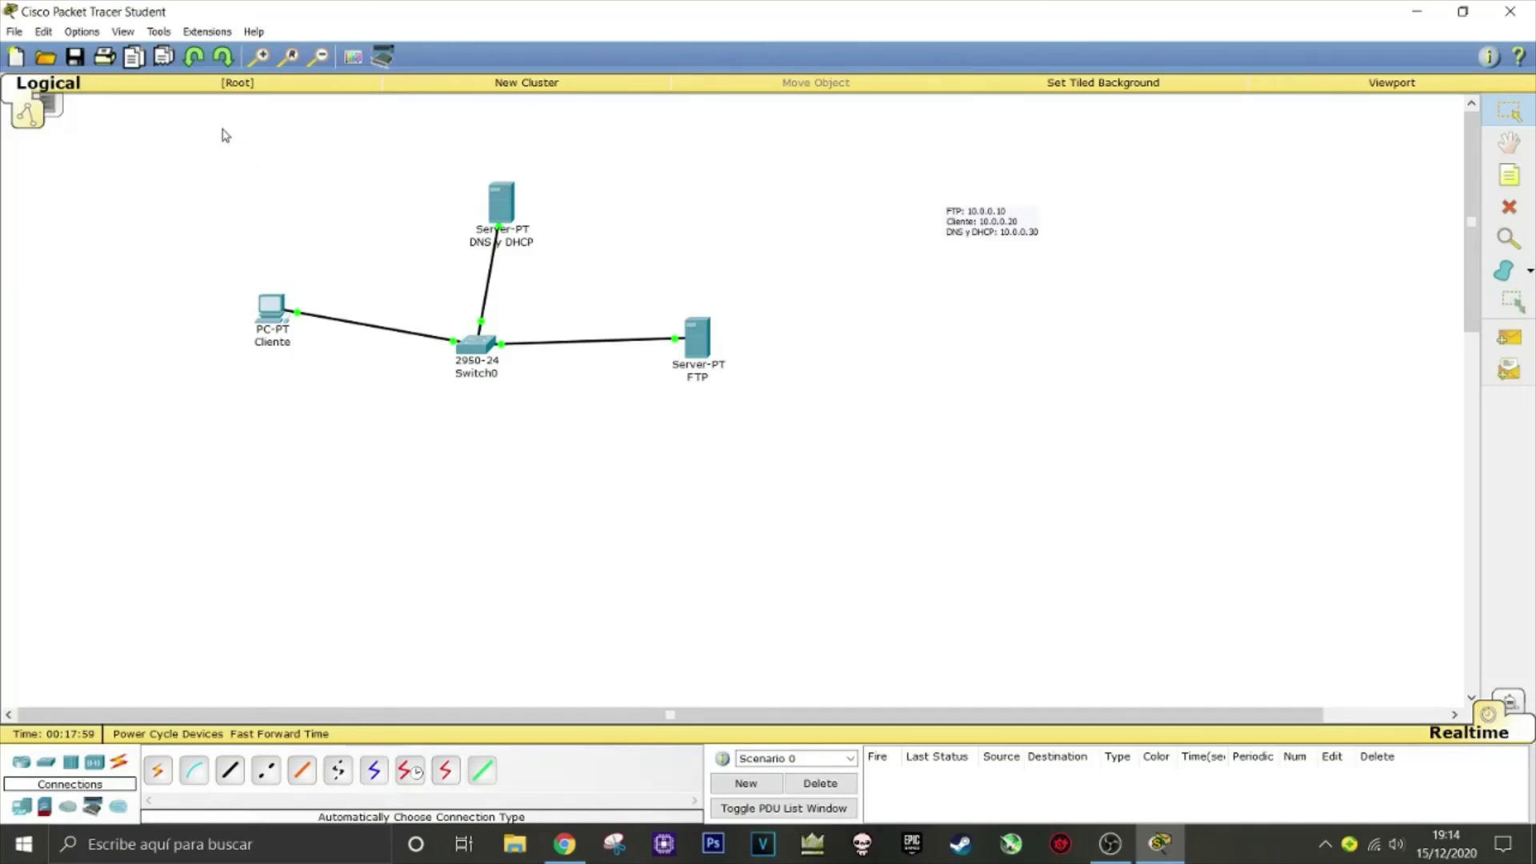
left_click_drag(223, 130, 813, 480)
left_click_drag(254, 413, 764, 168)
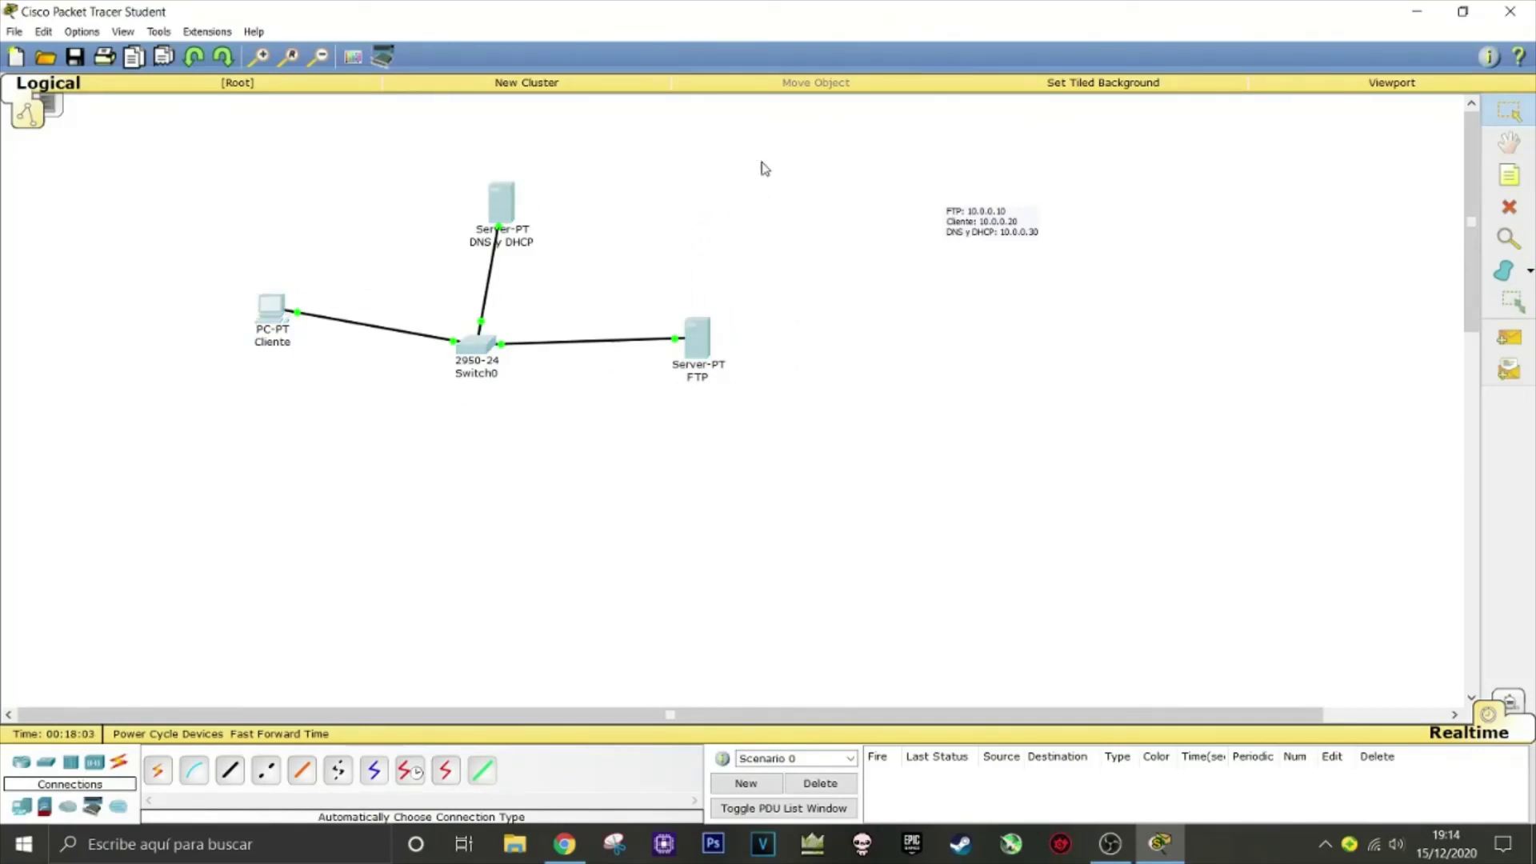
left_click(766, 170)
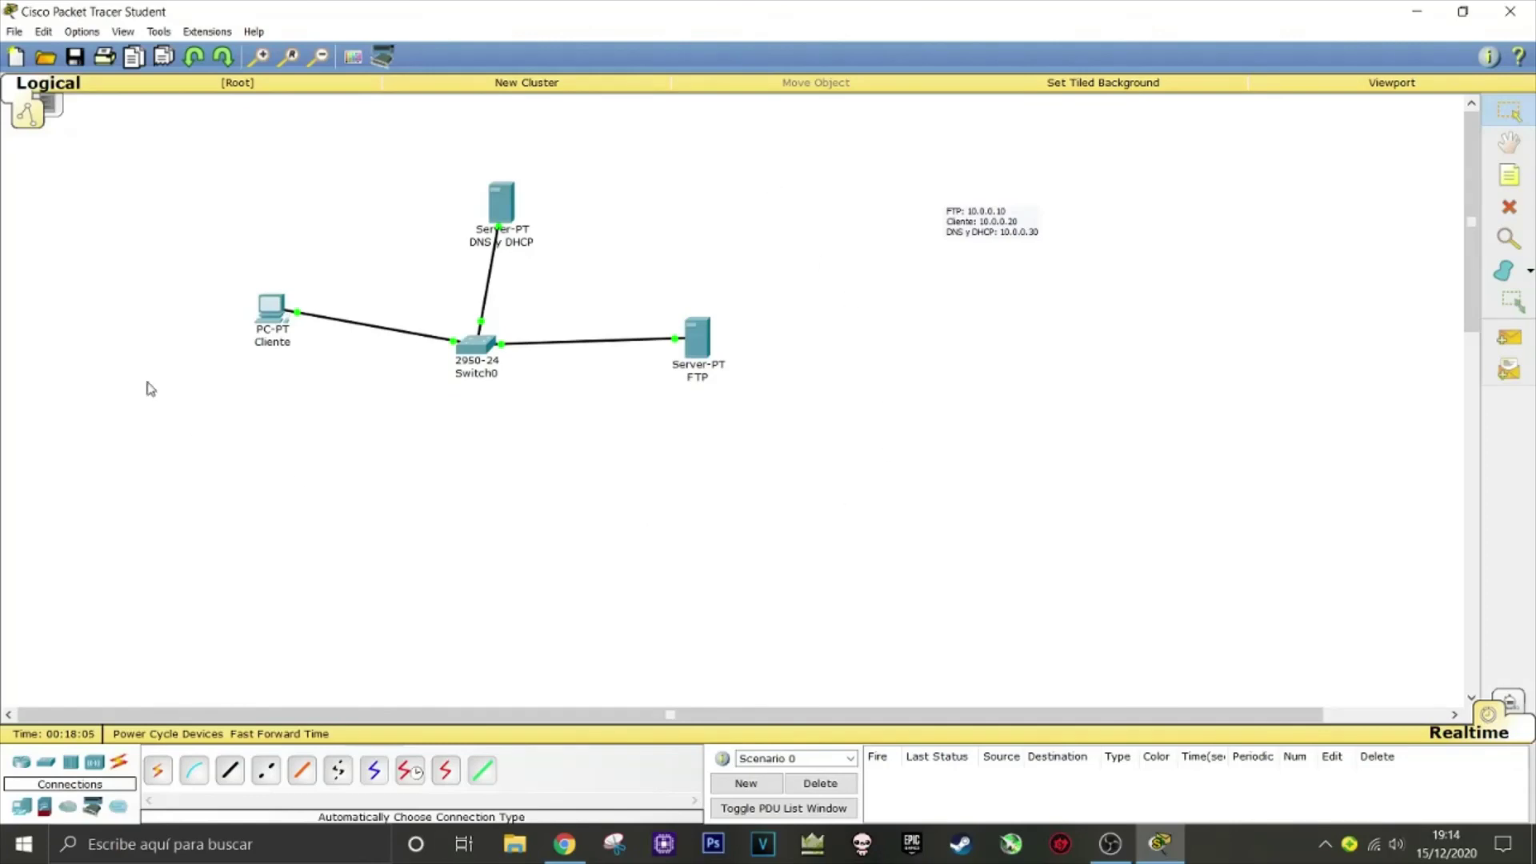